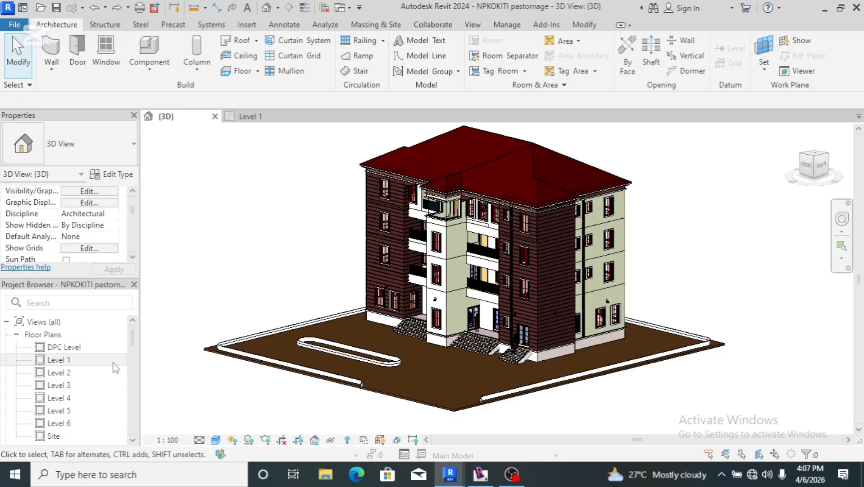
On the Level 1 floor plan, draw Generic - 200mm walls along the site's west edge and the south edge up to grid G
click(55, 360)
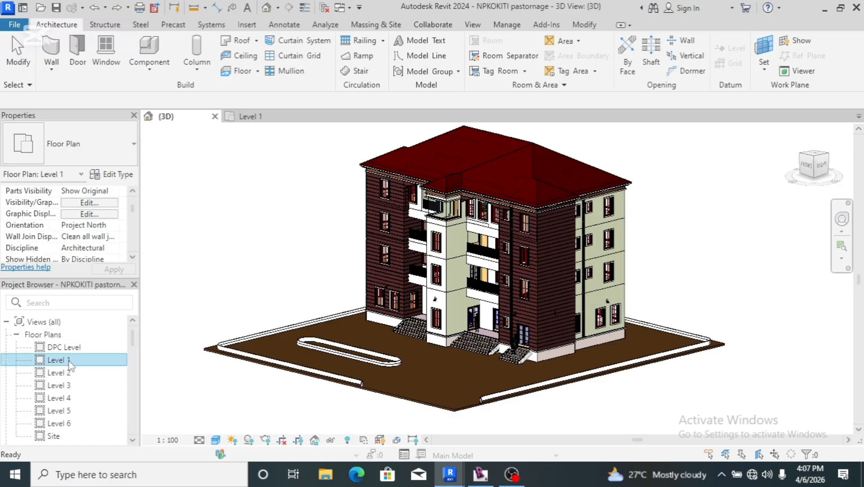
double_click(69, 360)
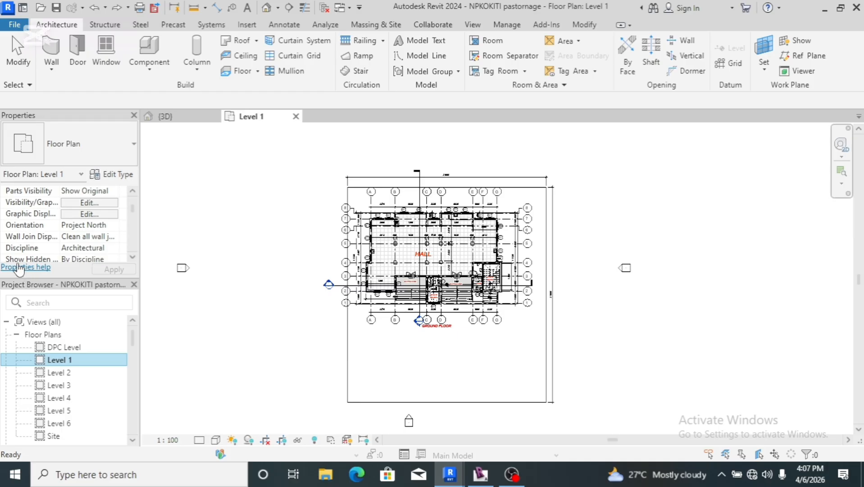
click(51, 63)
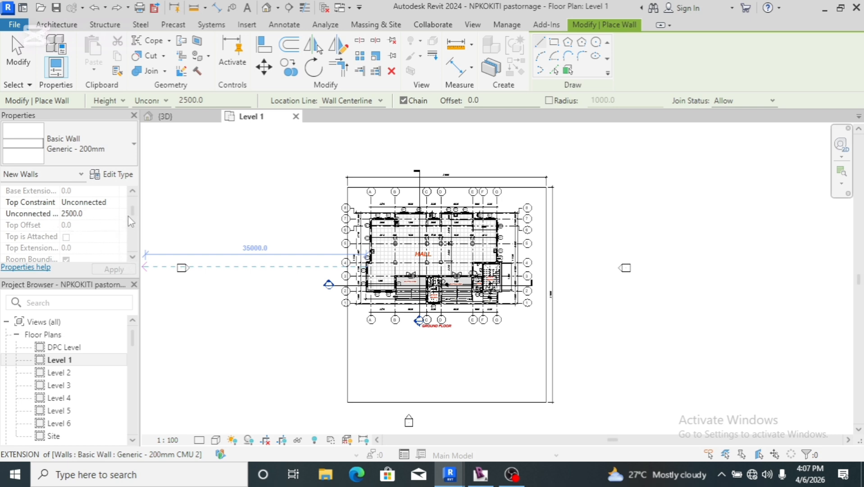
drag(132, 220, 132, 213)
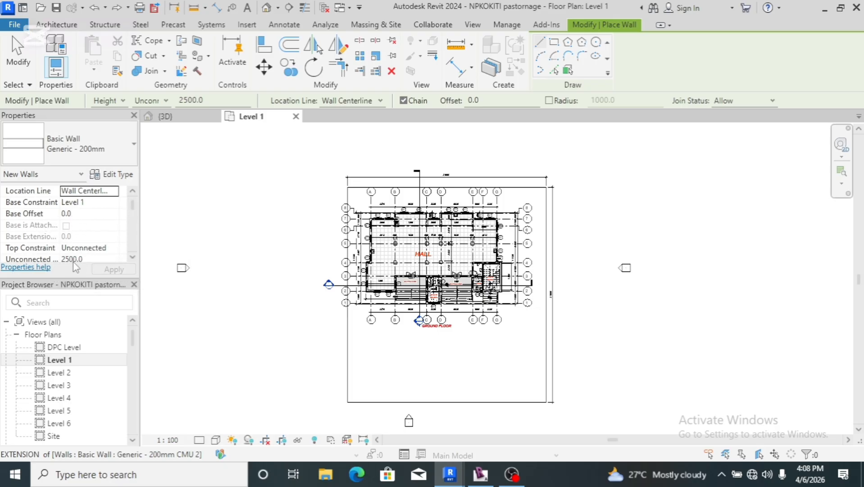
scroll(77, 260, down, 1)
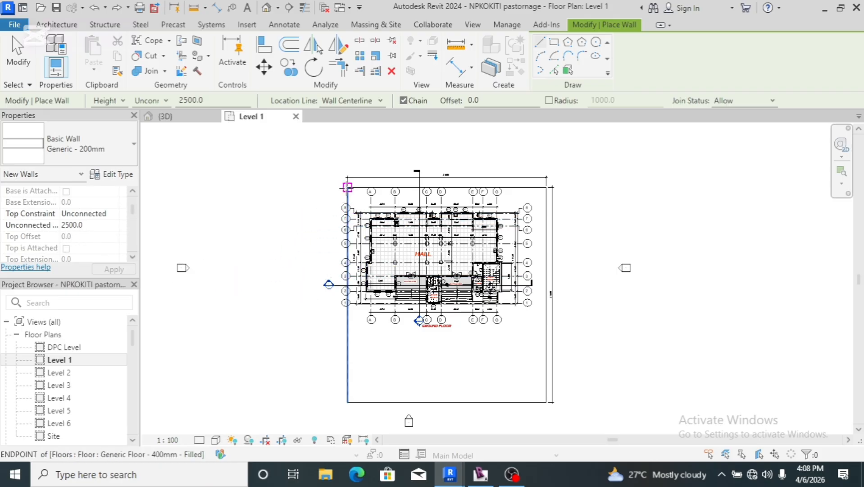
click(347, 186)
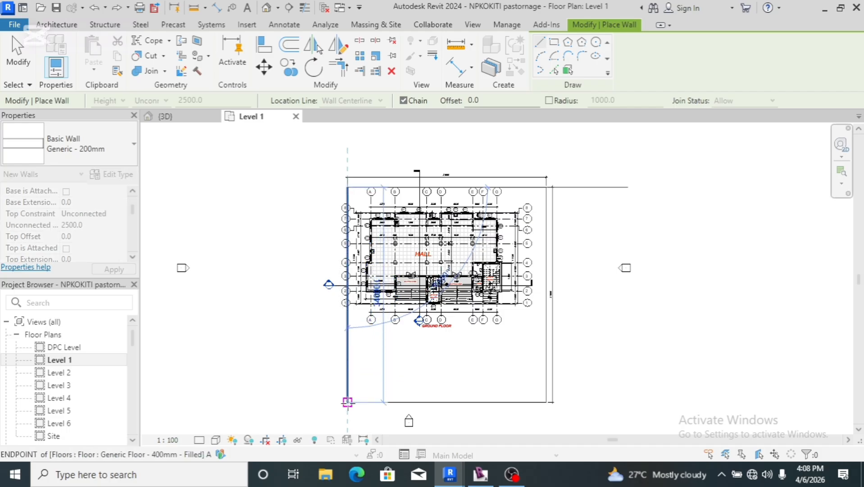
click(347, 401)
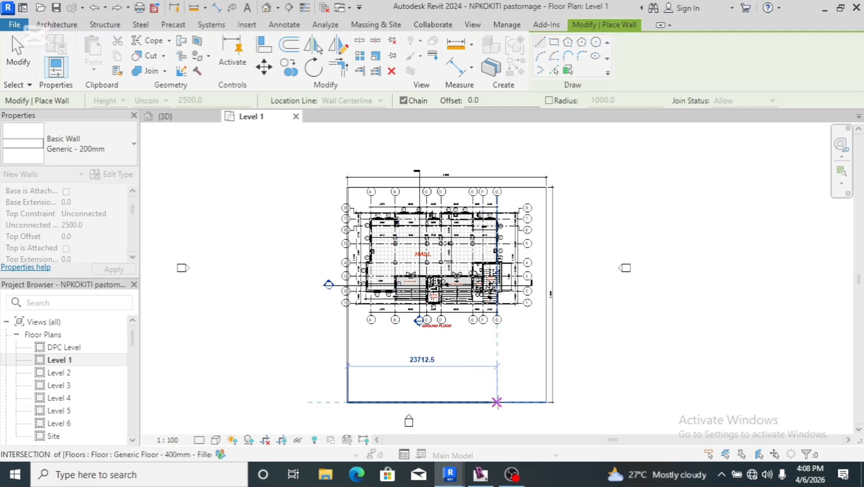
click(497, 401)
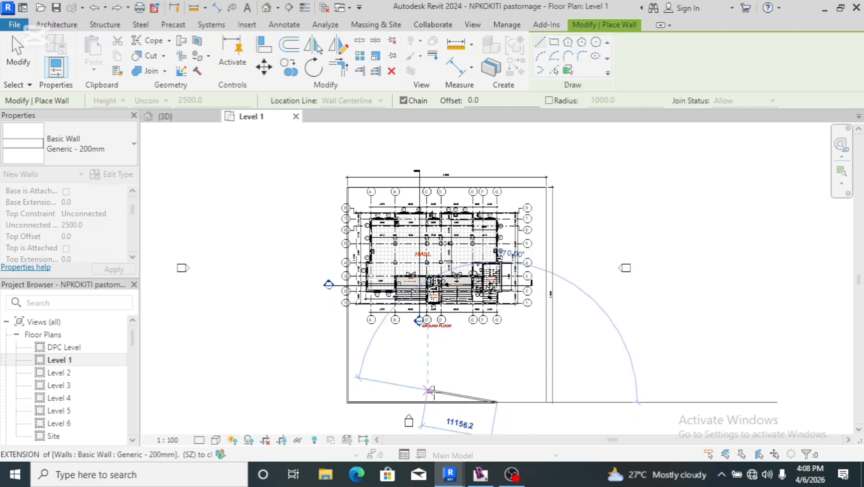
key(Escape)
key(Escape)
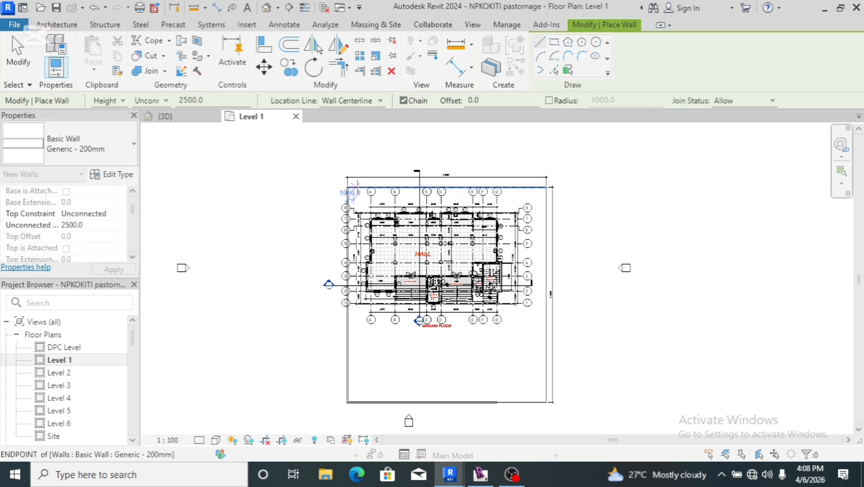
Draw boundary walls along the site's full north edge, 31500 mm long, and down the full east edge
click(347, 187)
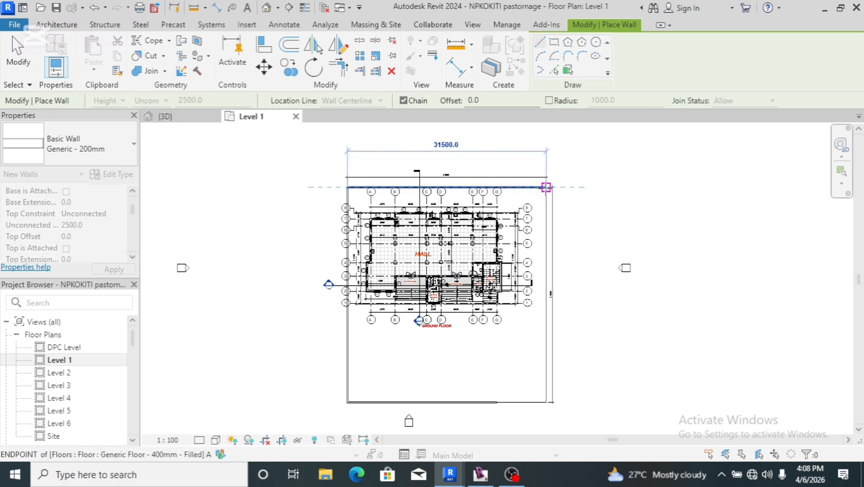
click(546, 187)
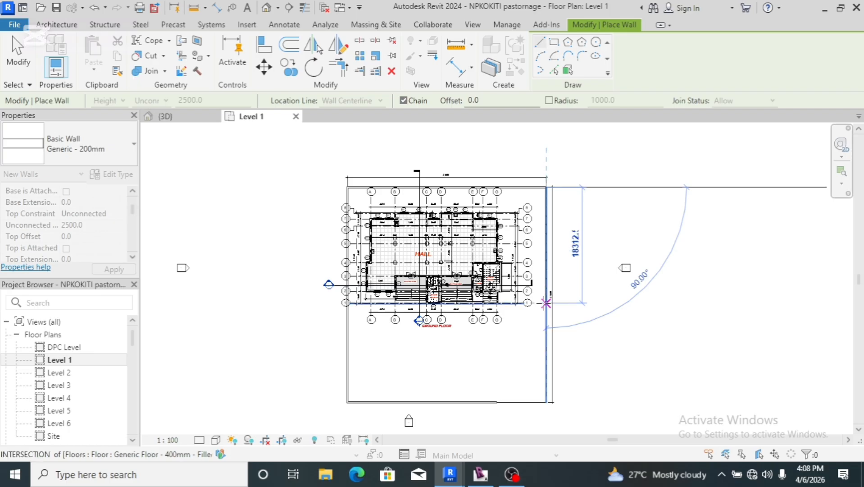
click(546, 401)
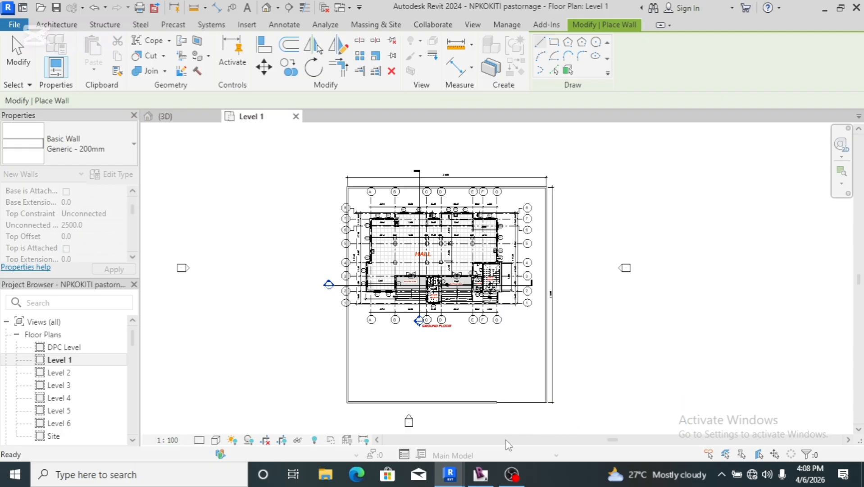
key(Escape)
Add an aligned dimension across the gate opening between the south wall's free end and the east boundary wall
scroll(517, 378, up, 2)
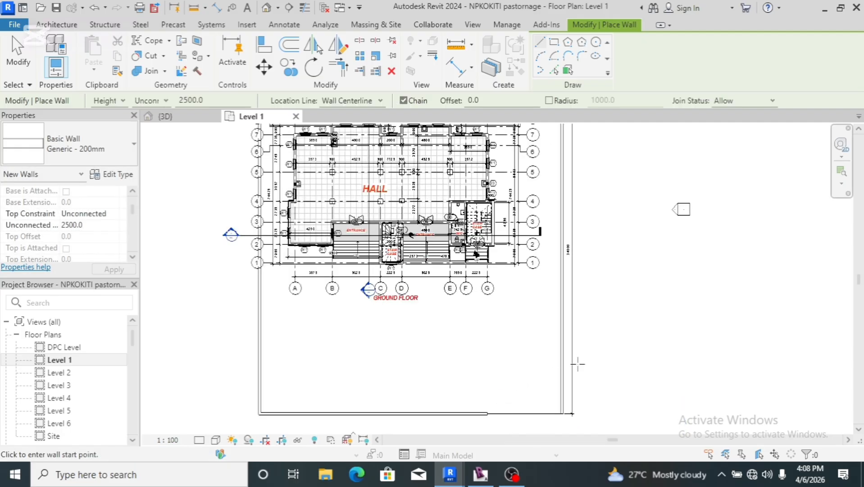
scroll(575, 405, up, 2)
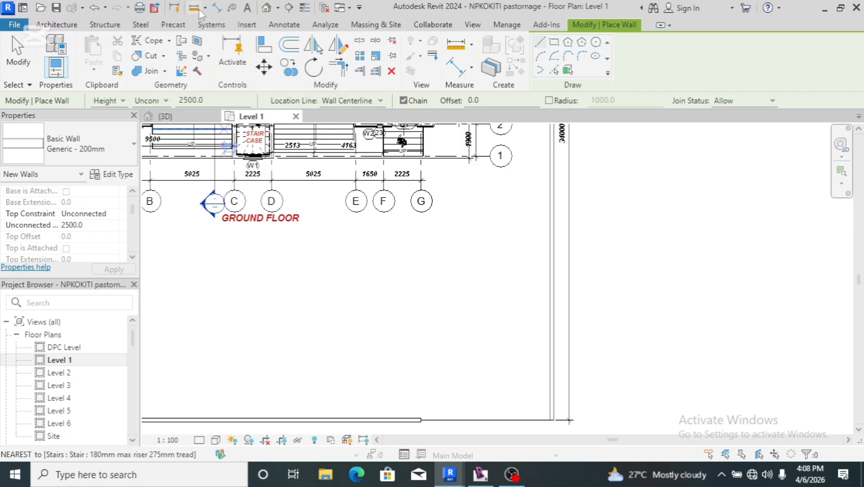
click(217, 8)
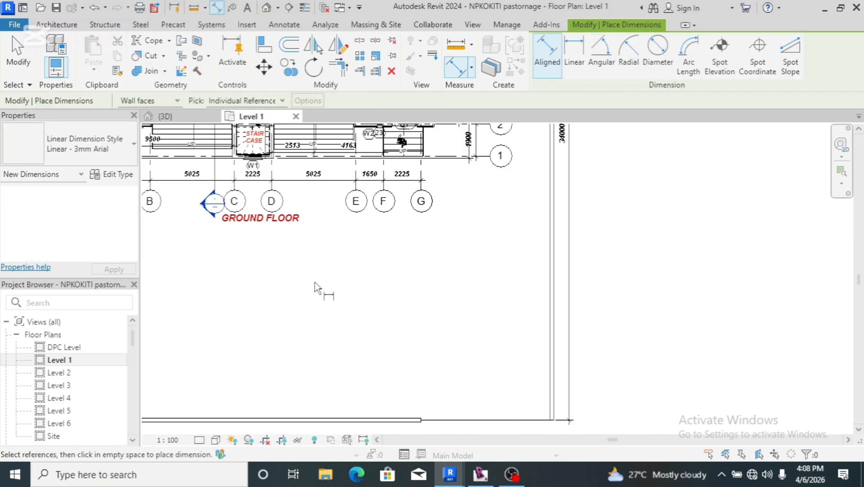
click(550, 421)
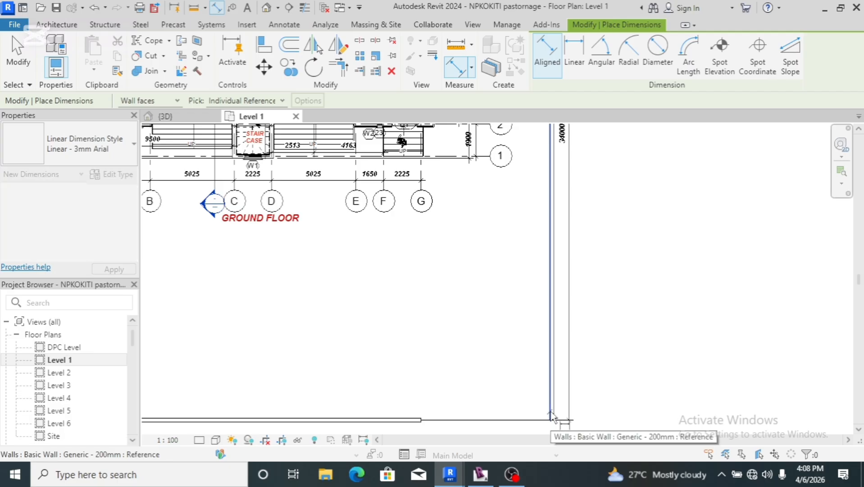
click(421, 422)
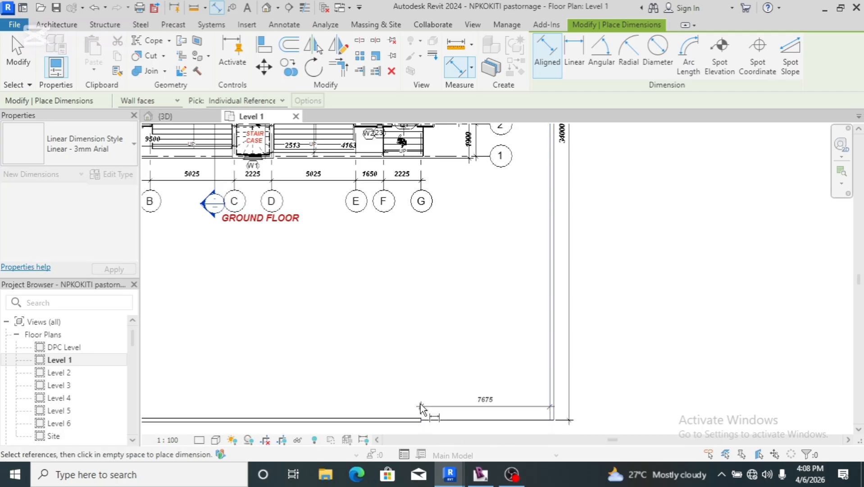
click(437, 395)
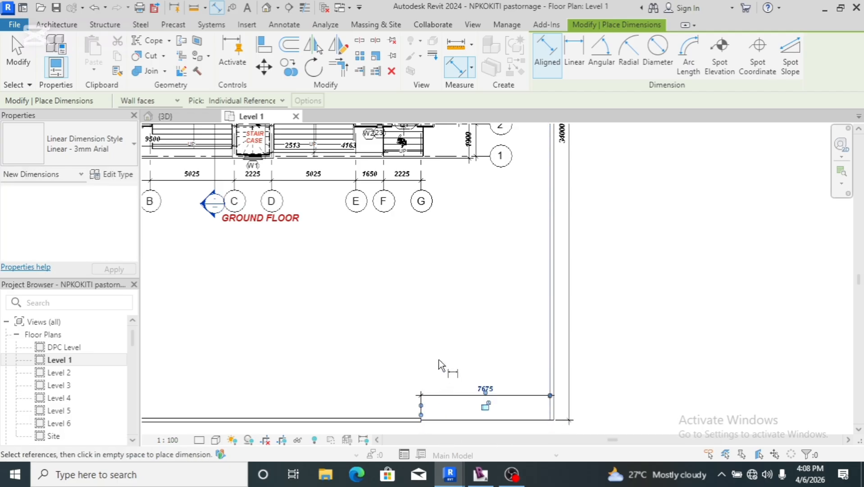
right_click(420, 338)
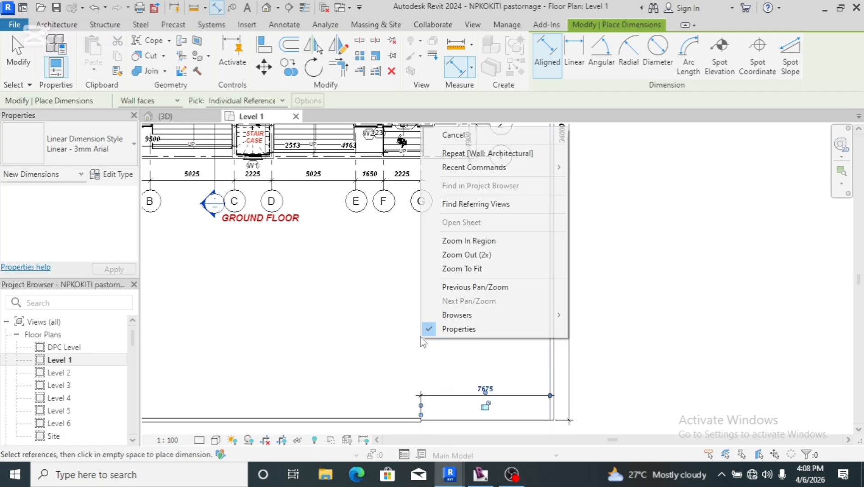
click(474, 143)
right_click(413, 304)
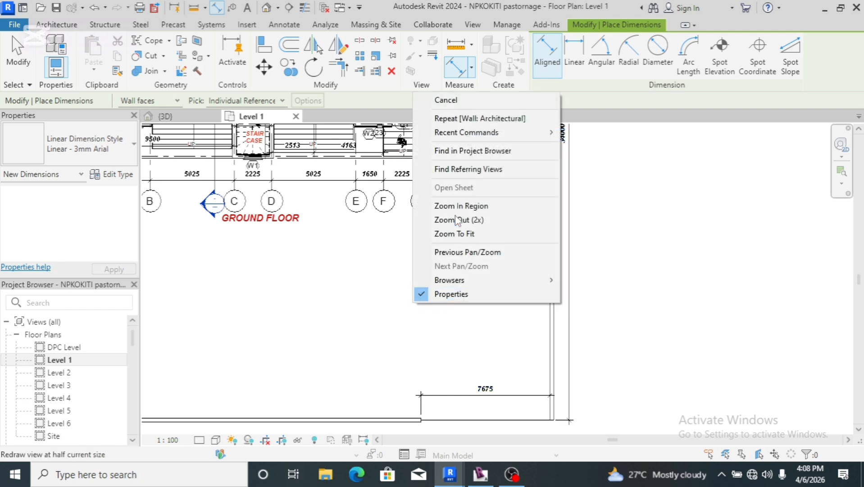
click(445, 101)
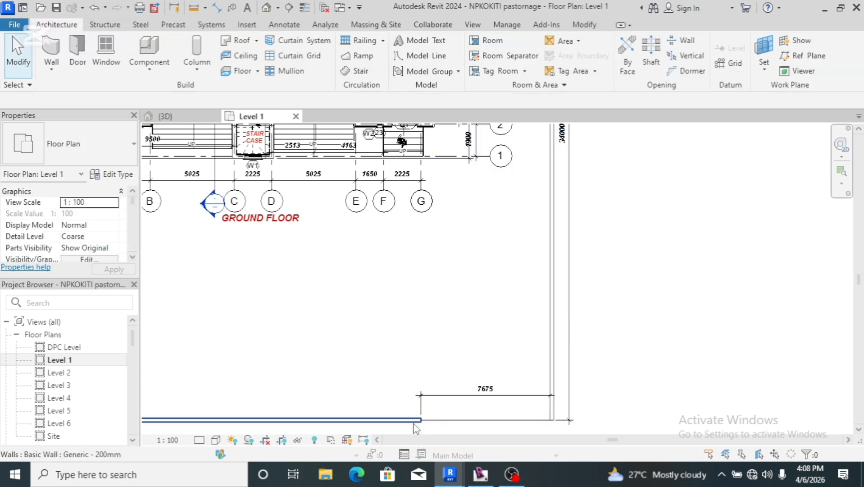
Set the gate opening between the south wall's end and the east boundary wall to 4500 mm
scroll(415, 428, up, 2)
scroll(424, 405, down, 2)
scroll(433, 397, up, 3)
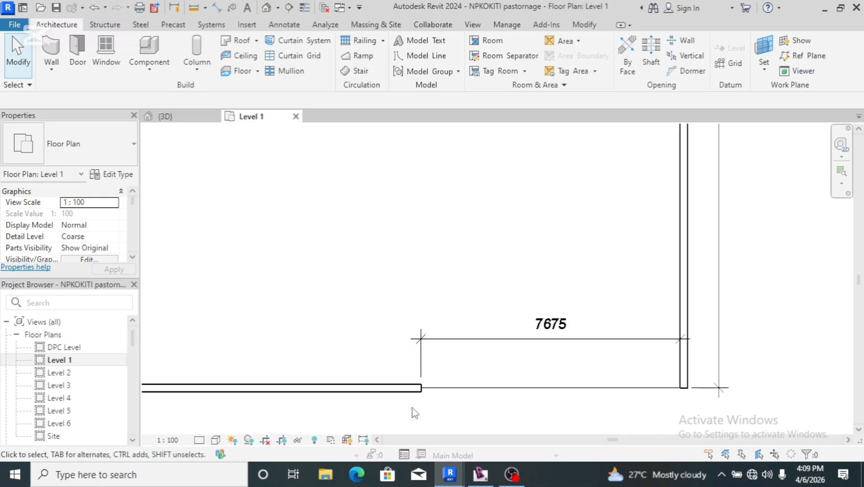
click(419, 390)
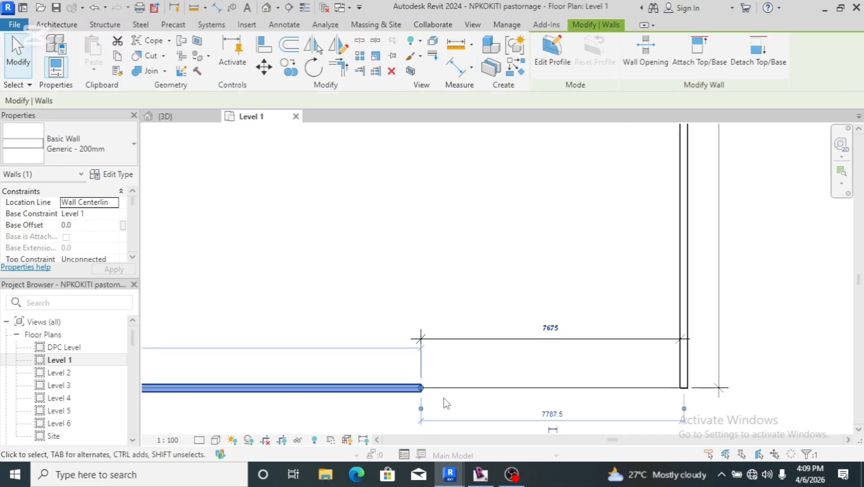
click(550, 328)
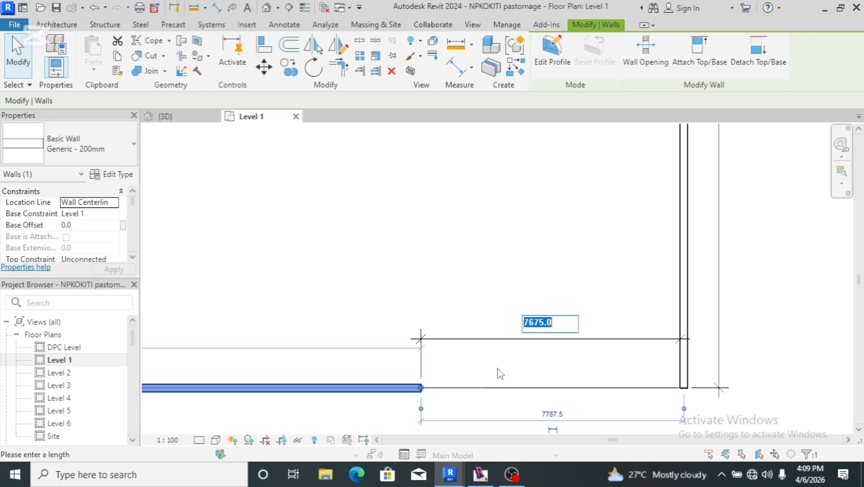
text(4500)
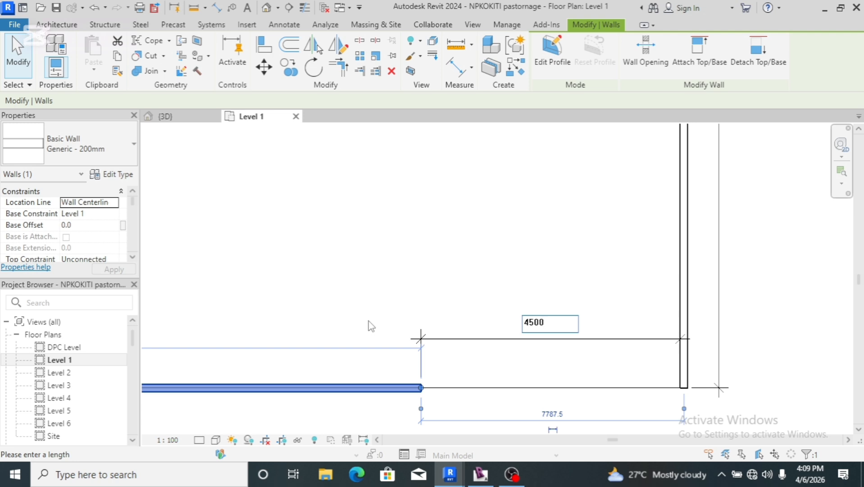
key(Return)
scroll(369, 325, down, 5)
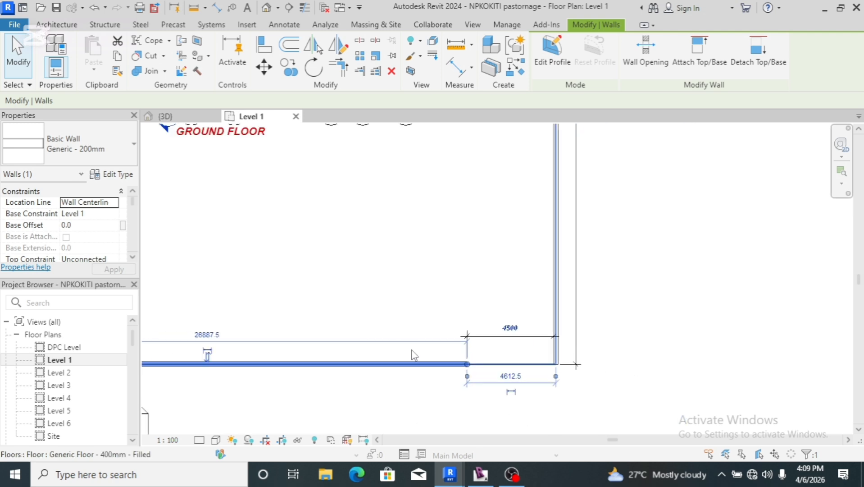
click(619, 311)
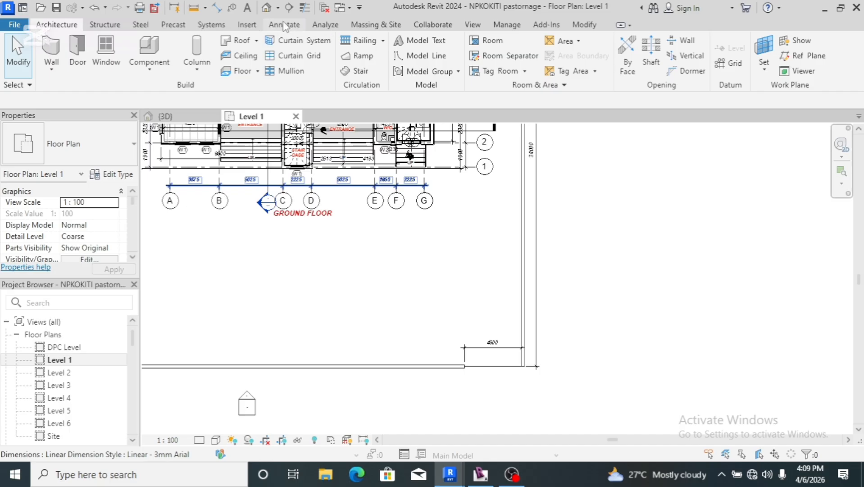
Open the 3D view and examine the four boundary walls and their base height from the front
click(271, 9)
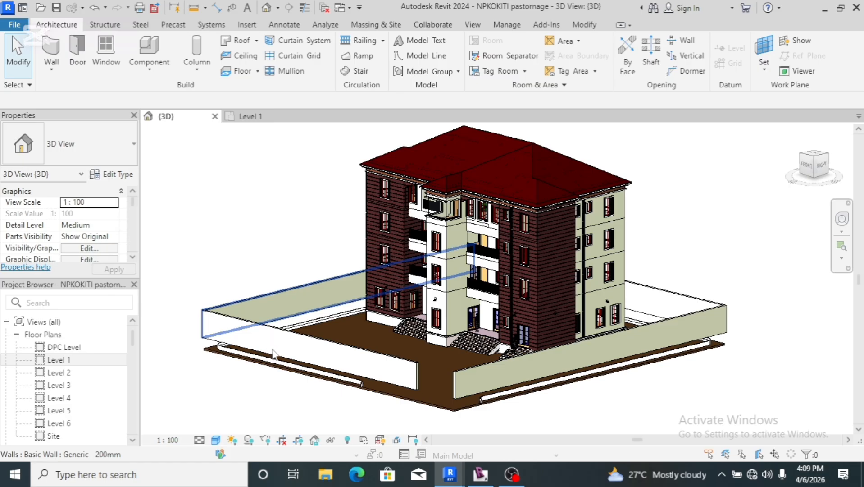
click(337, 377)
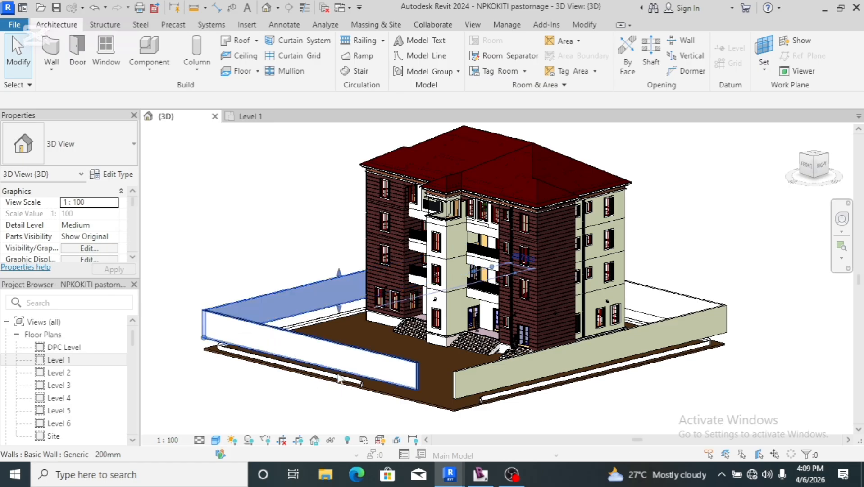
ctrl+click(340, 348)
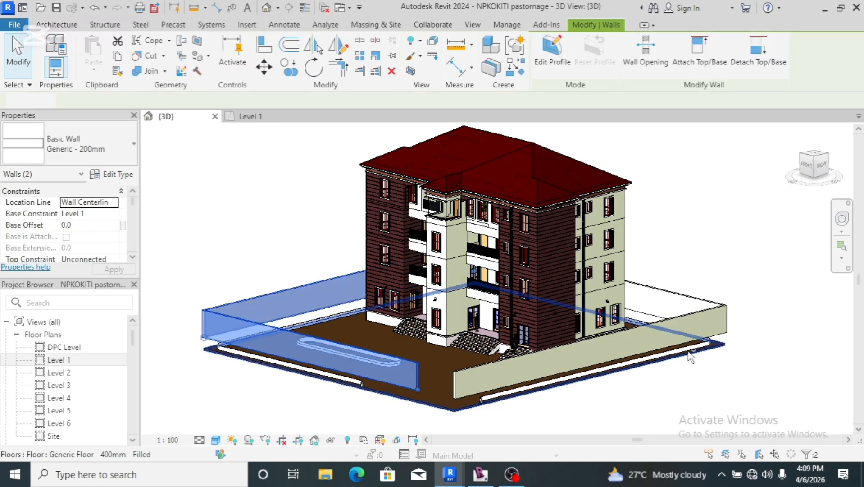
ctrl+click(686, 326)
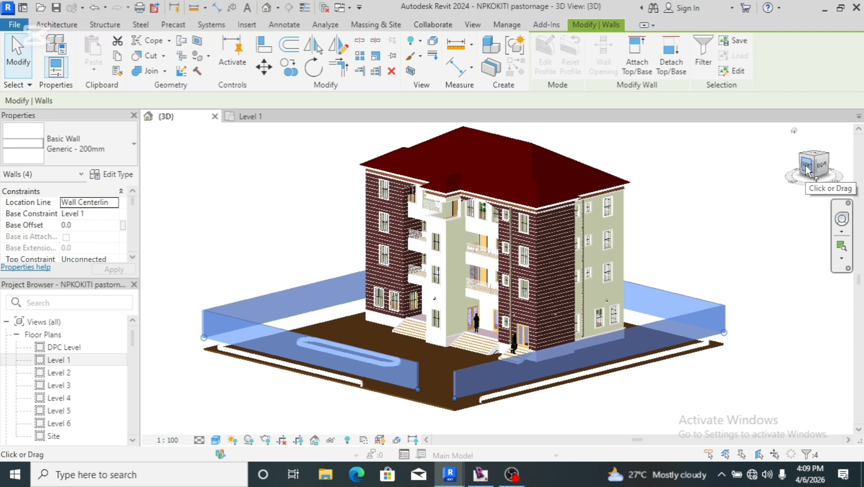
click(806, 170)
key(Escape)
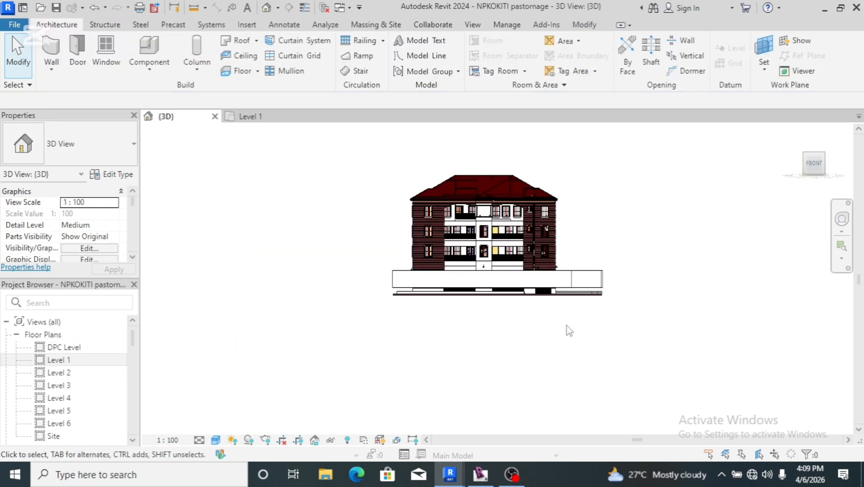
scroll(570, 316, up, 3)
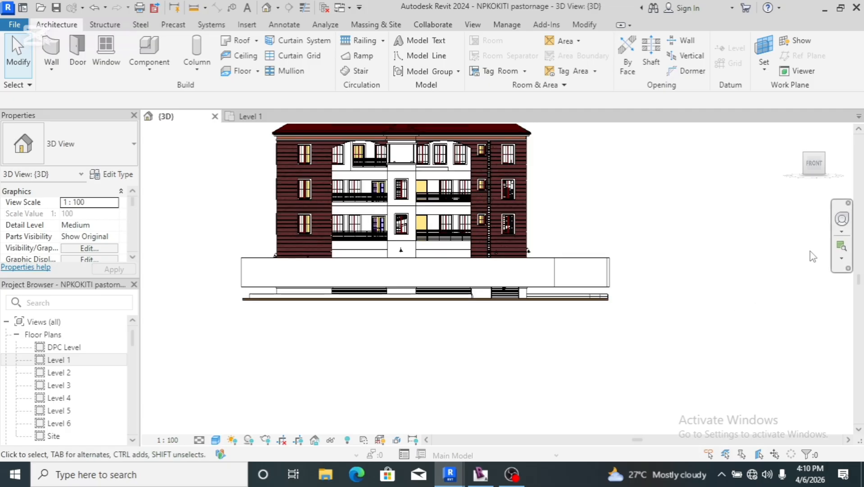
Set the base offset of all four boundary walls to -500 mm
drag(806, 162, 711, 218)
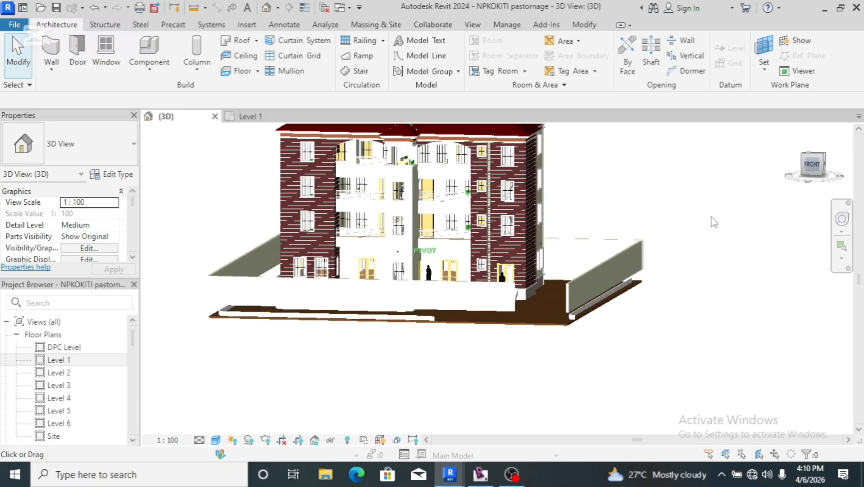
click(568, 250)
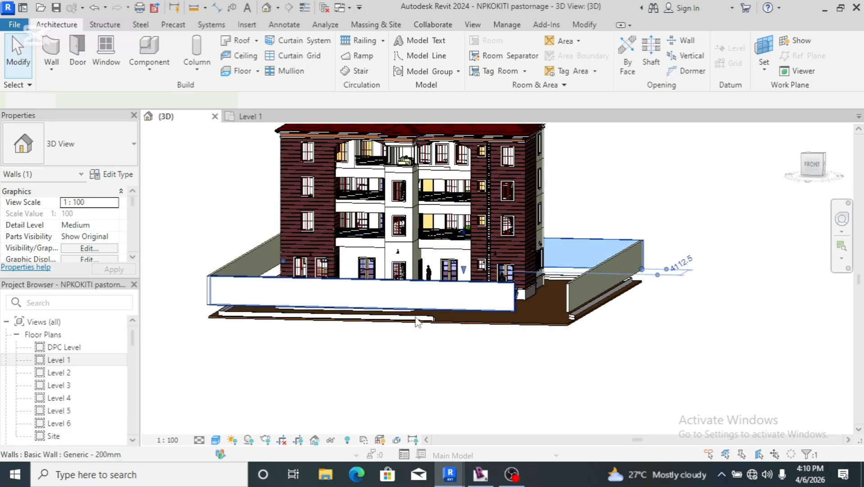
ctrl+click(248, 253)
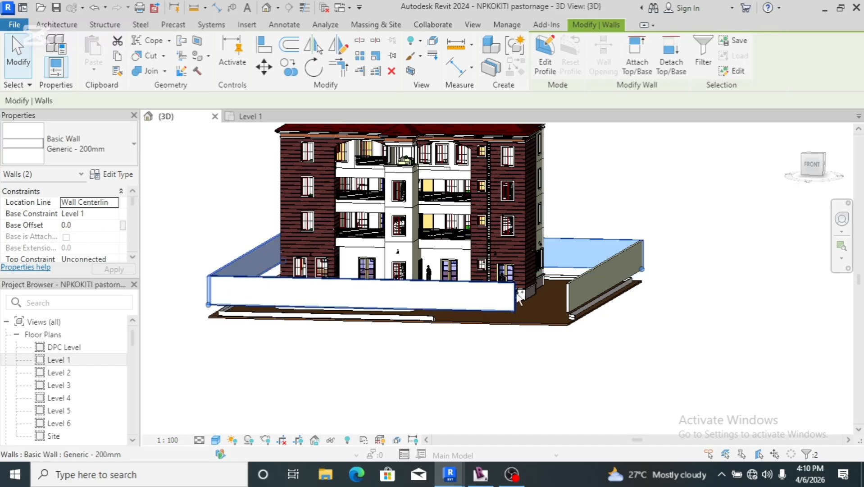
ctrl+click(518, 297)
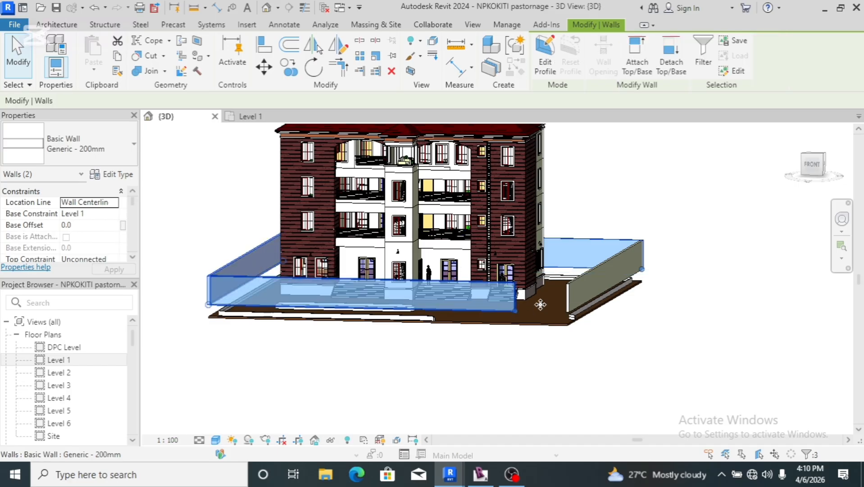
ctrl+click(582, 274)
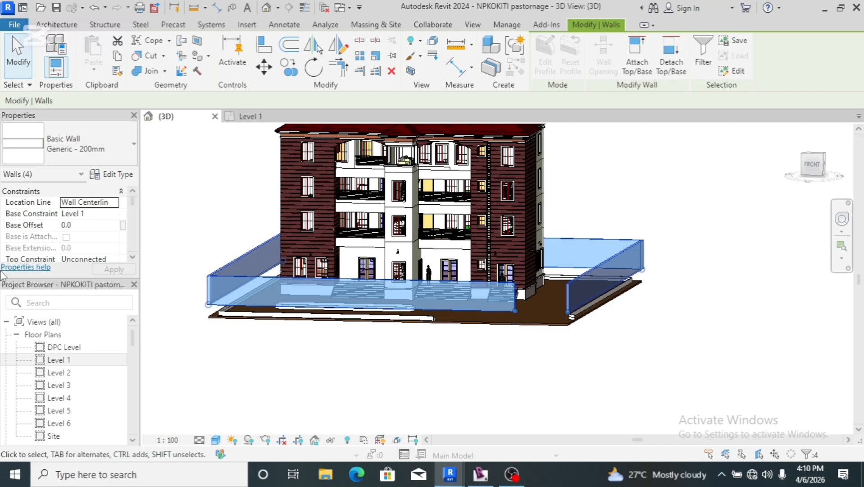
click(66, 225)
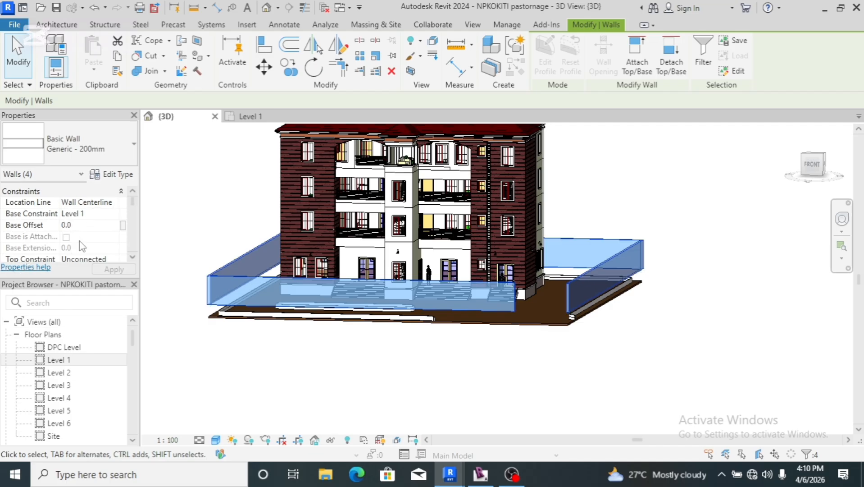
text(-50)
click(100, 269)
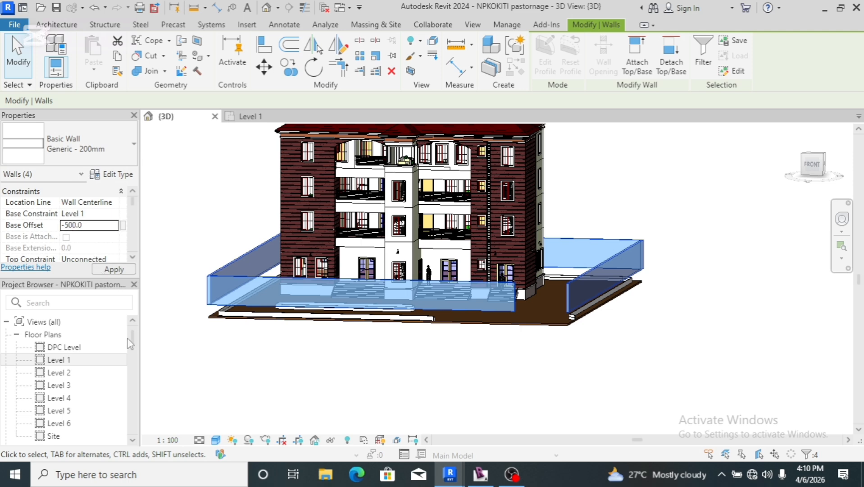
click(462, 393)
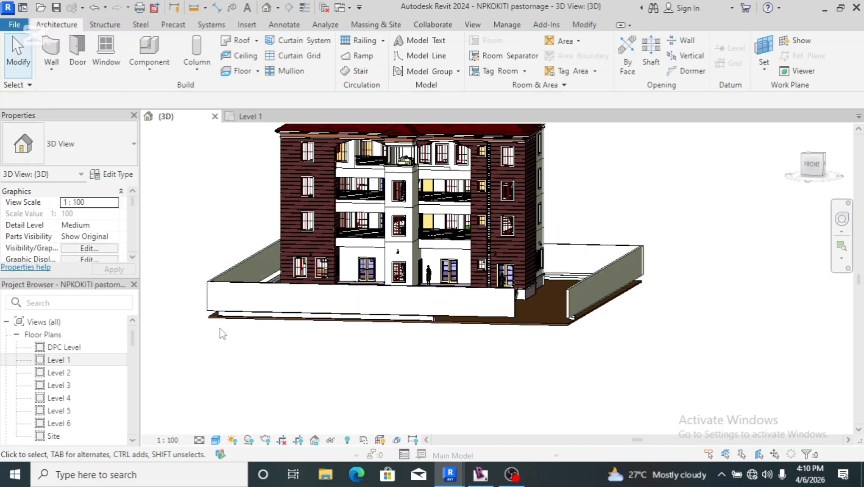
Lower all four boundary walls further by setting their base offset to -1000 mm
click(212, 299)
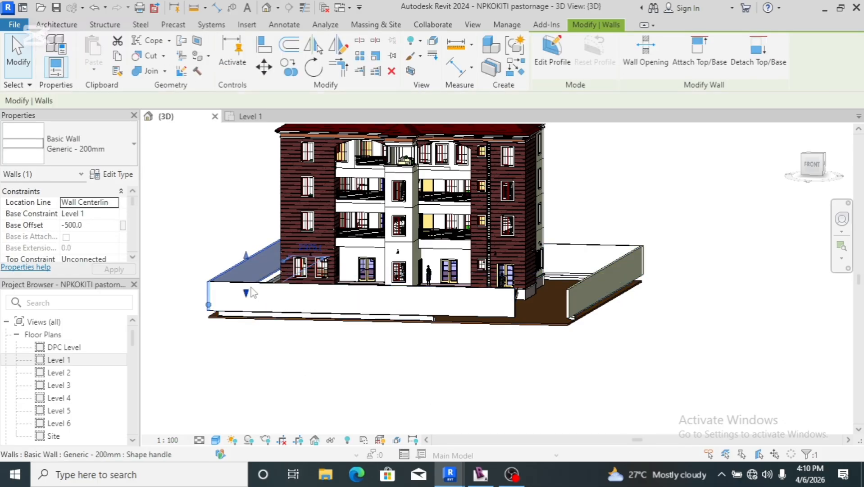
ctrl+click(248, 295)
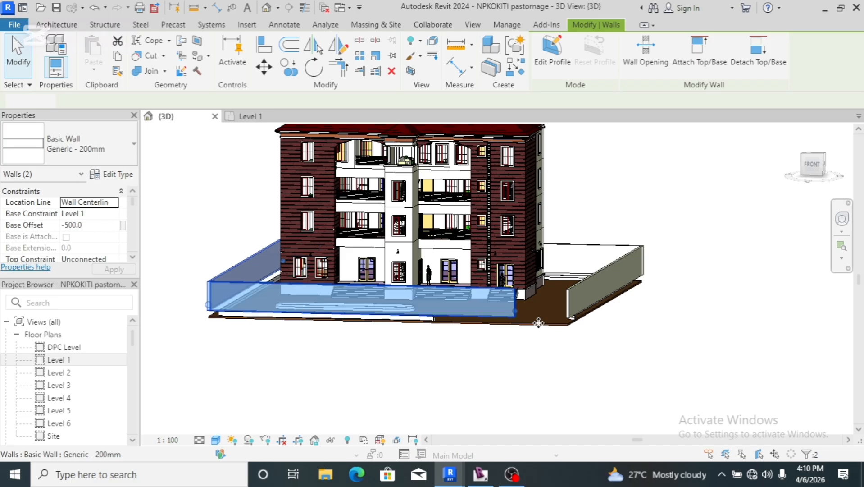
ctrl+click(591, 254)
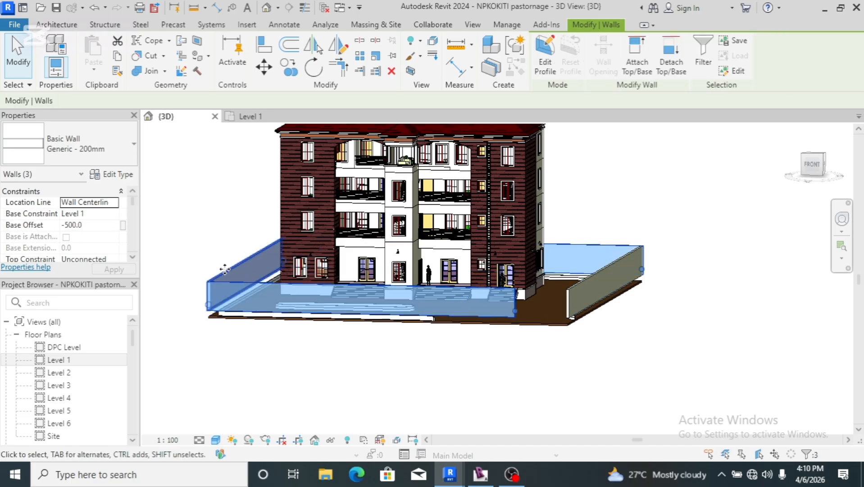
ctrl+click(605, 268)
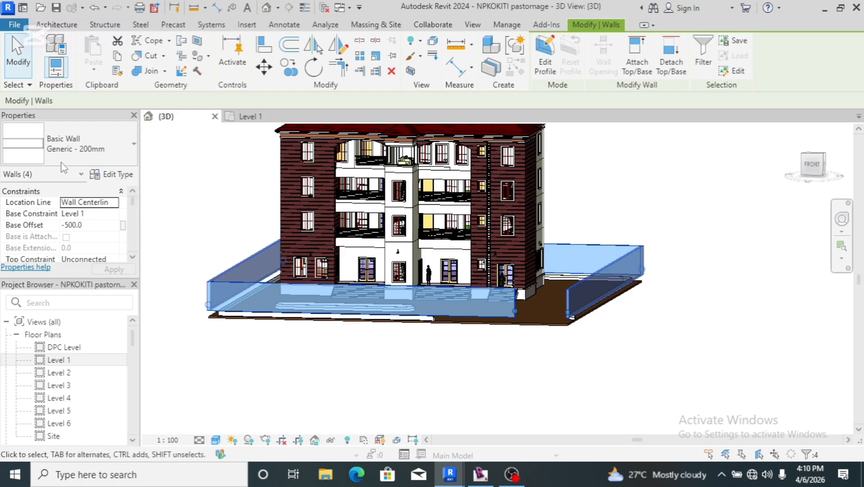
click(72, 224)
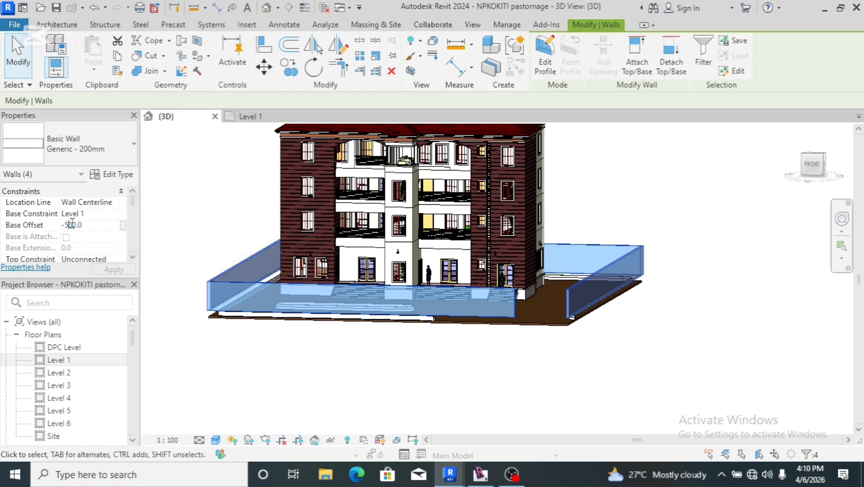
key(BackSpace)
text(10)
click(114, 269)
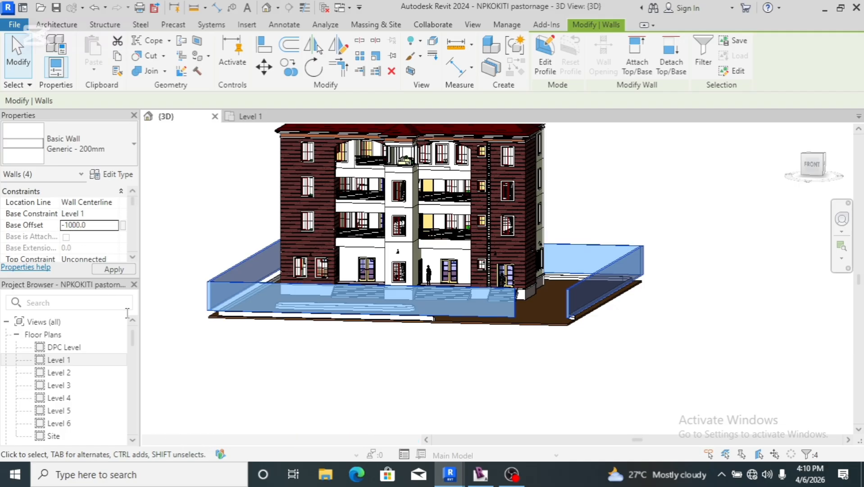
click(216, 388)
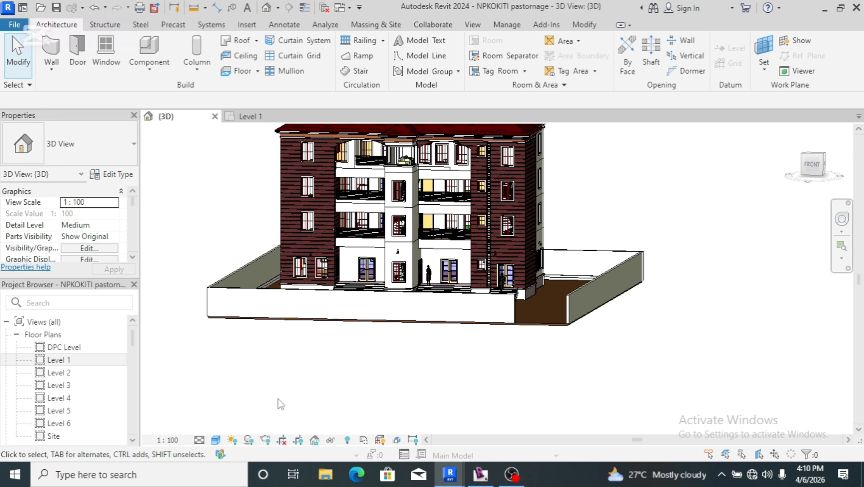
Examine from the front in 3D how the base of the boundary walls meets the site floor slab
click(815, 169)
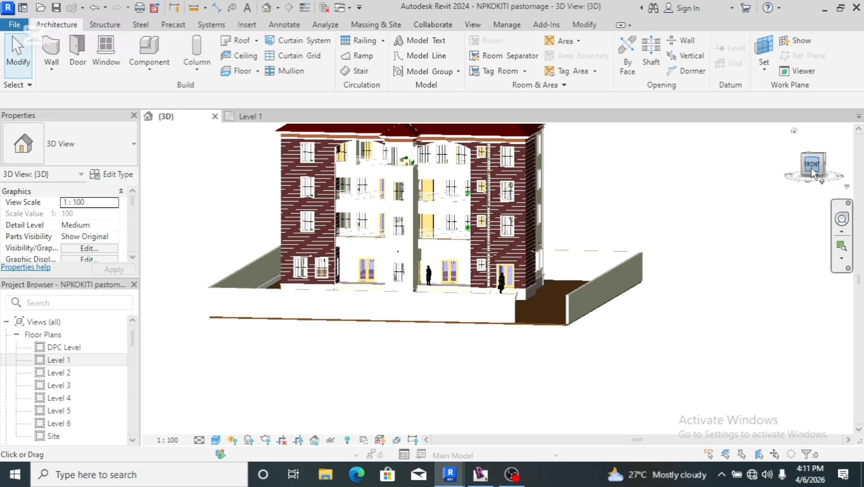
click(811, 165)
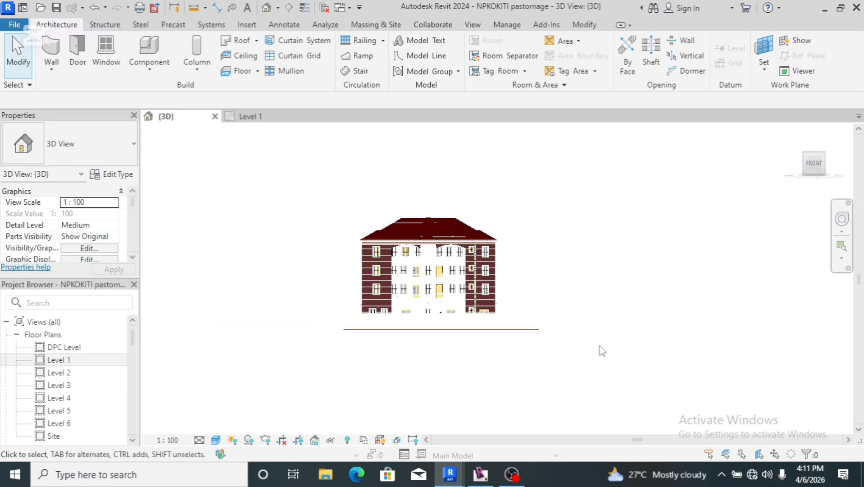
scroll(451, 324, up, 2)
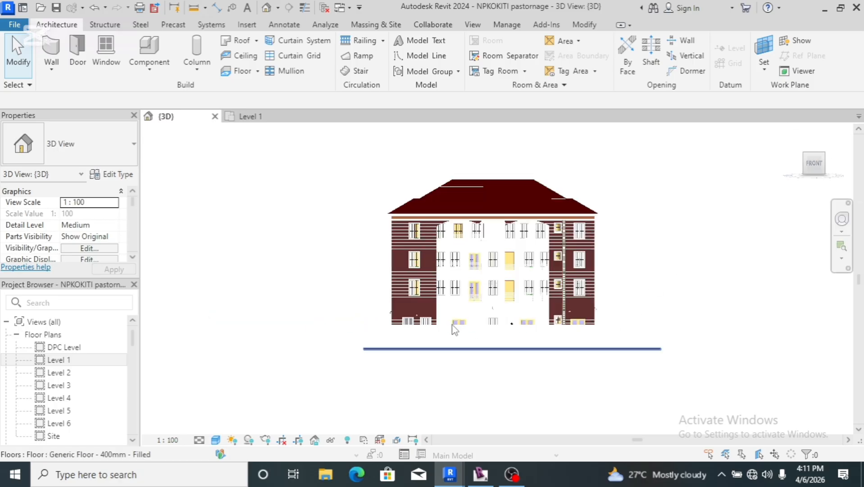
scroll(451, 323, up, 1)
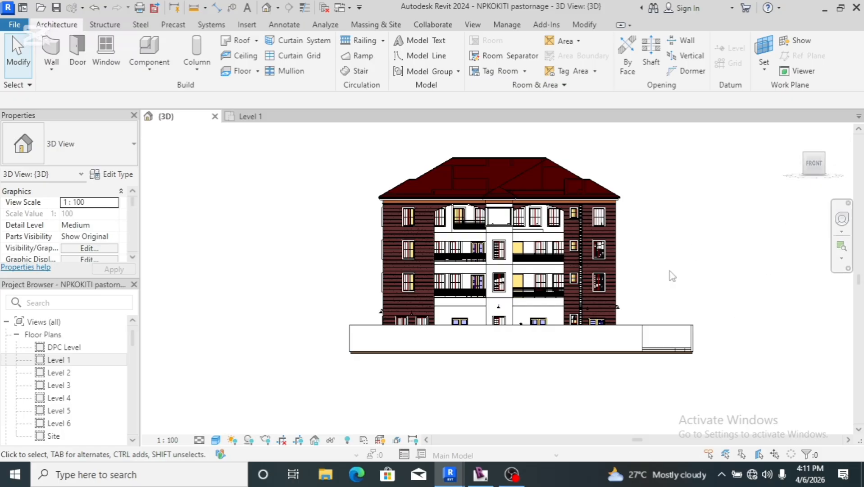
scroll(706, 362, up, 1)
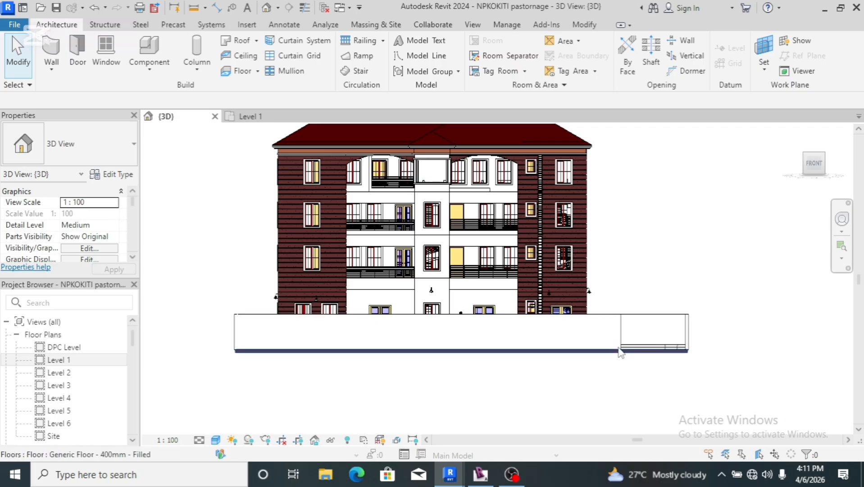
scroll(627, 356, up, 3)
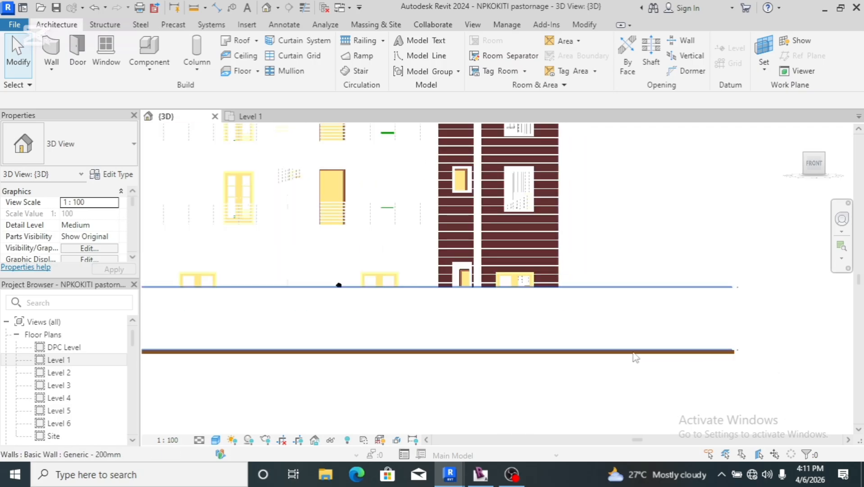
scroll(633, 357, down, 3)
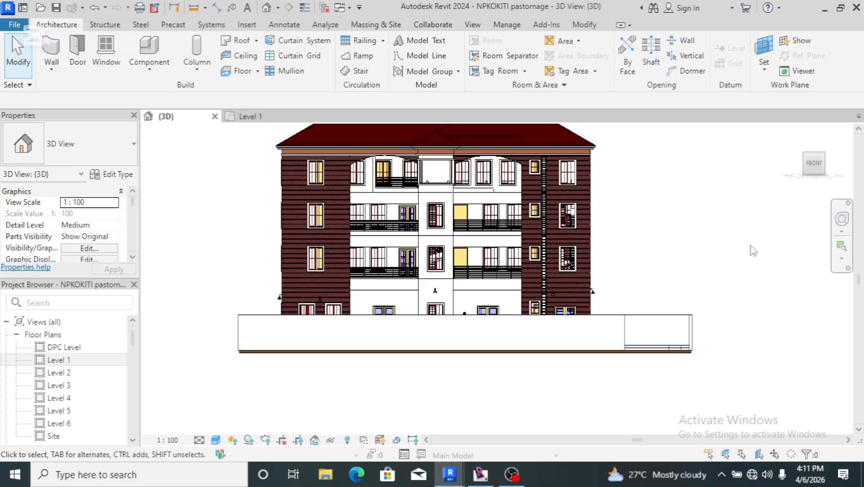
Set the base offset of the four boundary walls to -1150 mm
drag(811, 166, 790, 176)
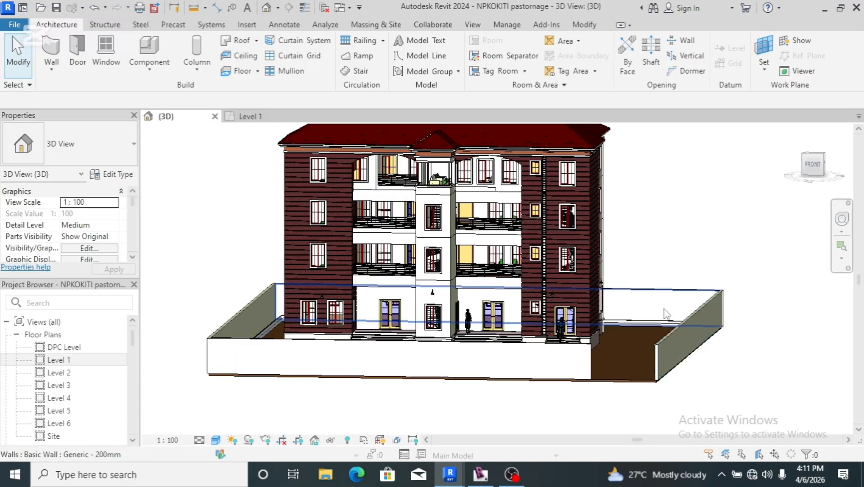
click(675, 293)
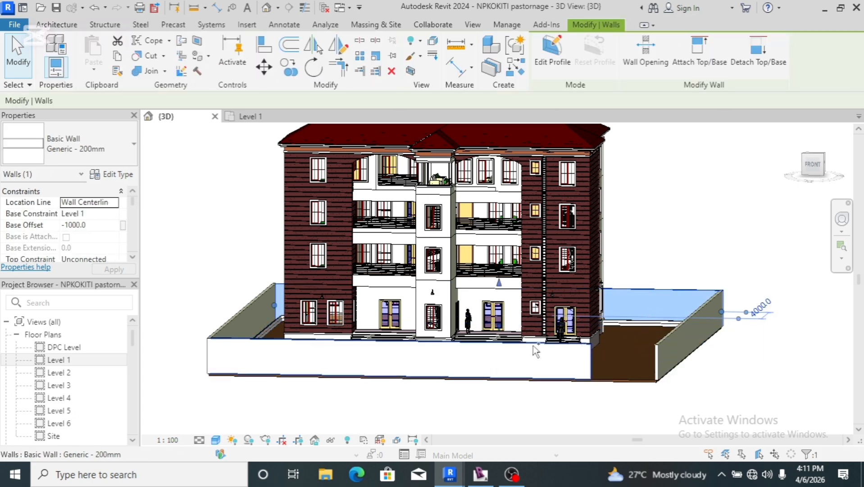
ctrl+click(251, 345)
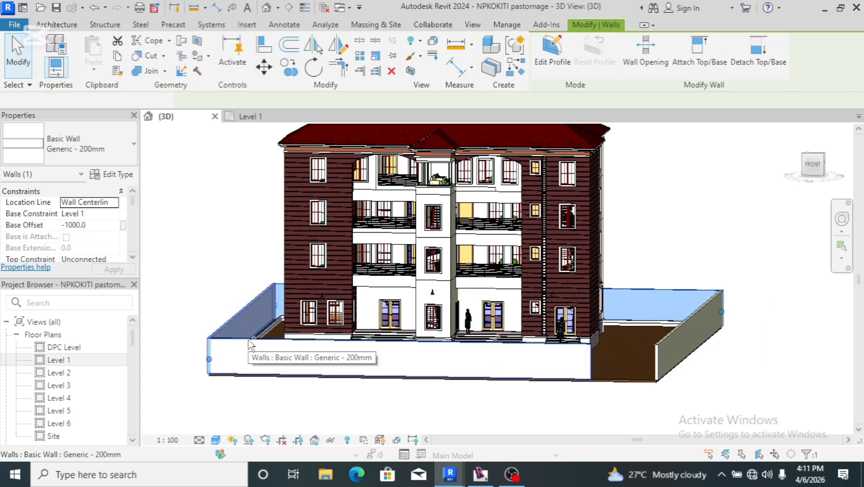
ctrl+click(251, 344)
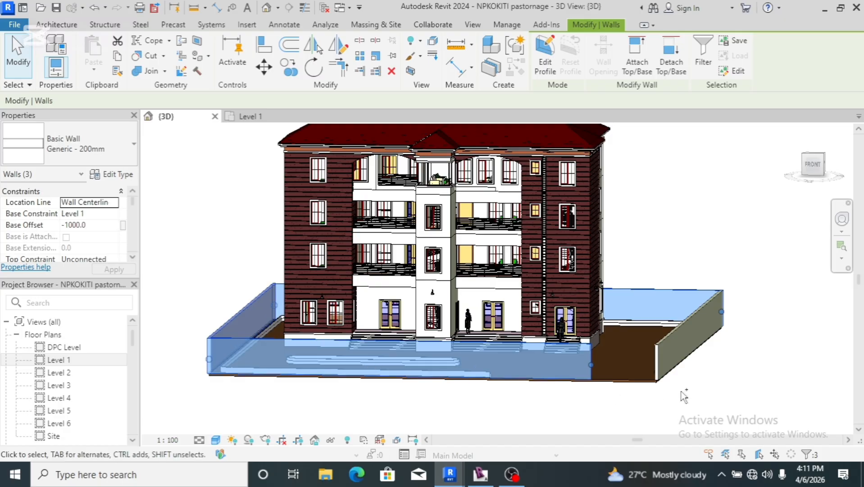
ctrl+click(674, 337)
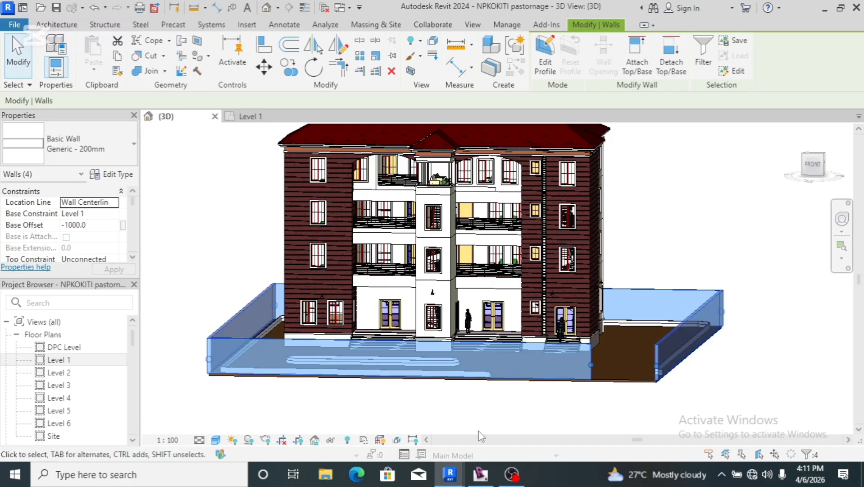
click(71, 225)
key(Delete)
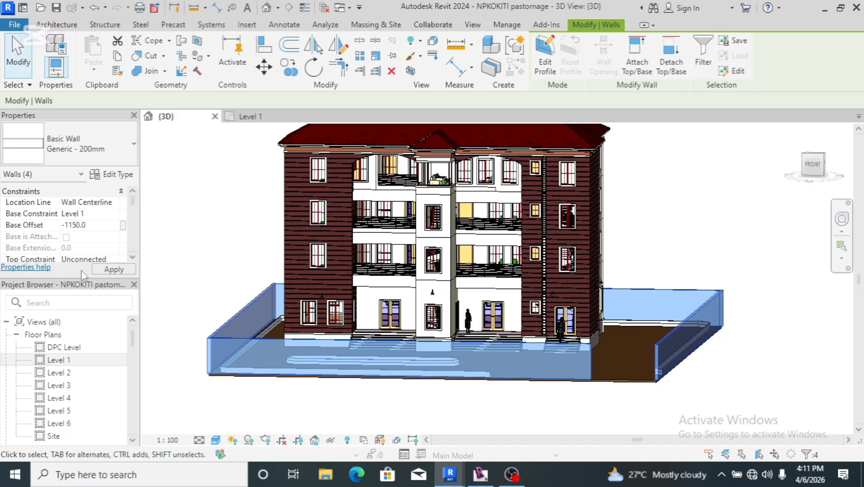
key(Return)
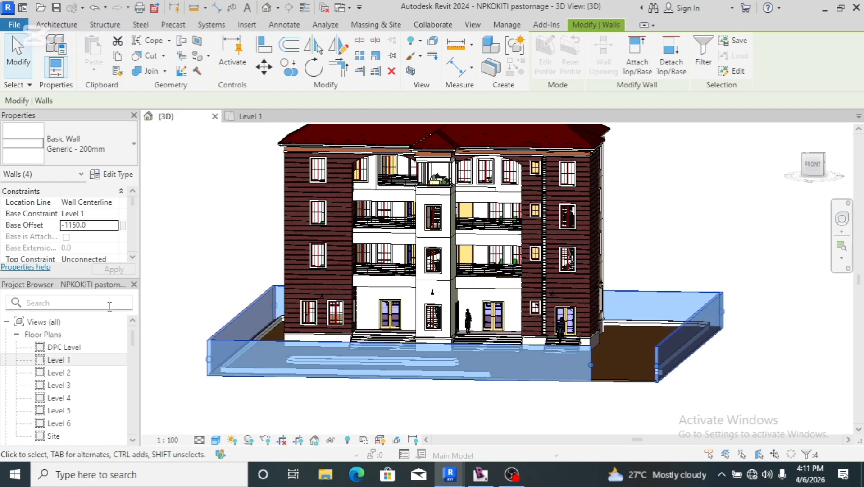
Set the unconnected height of the four boundary walls to 2000 mm
mouse_move(134, 207)
mouse_down()
mouse_move(135, 221)
mouse_move(134, 207)
mouse_up()
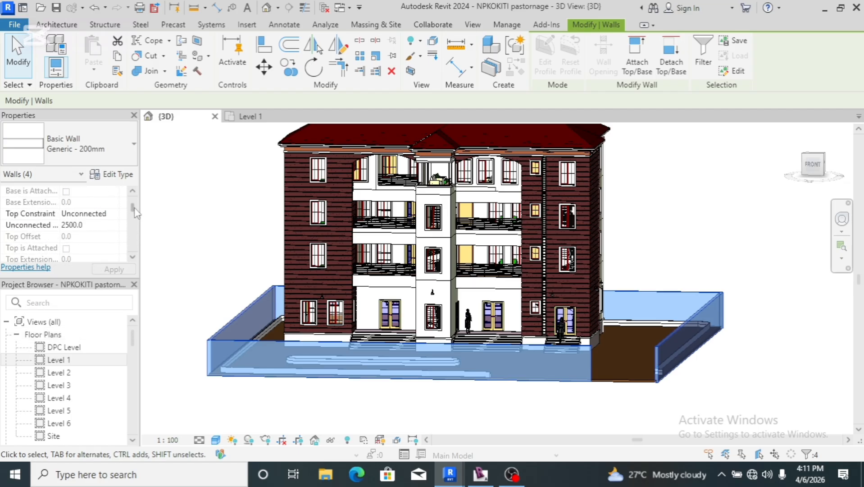
click(71, 225)
key(BackSpace)
text(0)
click(97, 268)
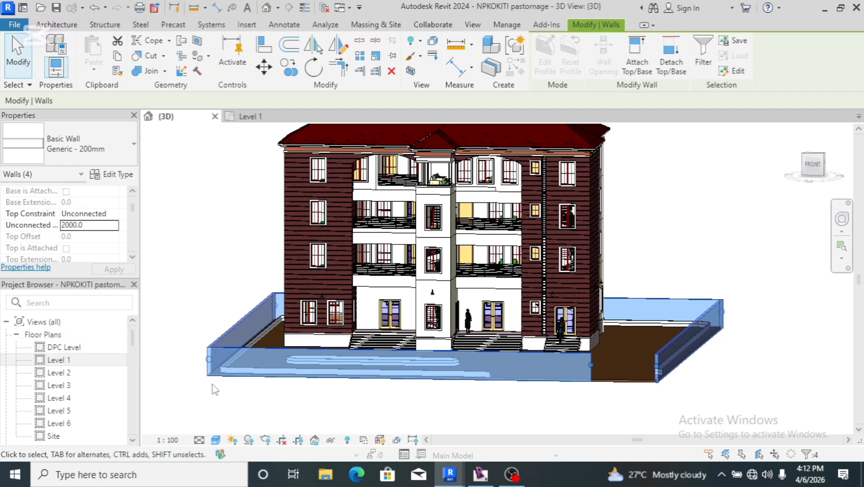
click(196, 280)
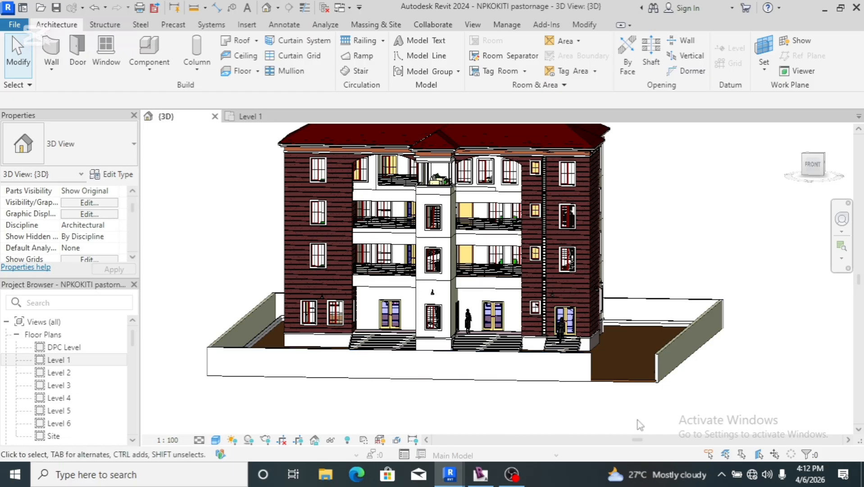
Open the DPC Level floor plan with the southern part of the site and its gate opening in view
scroll(708, 359, up, 2)
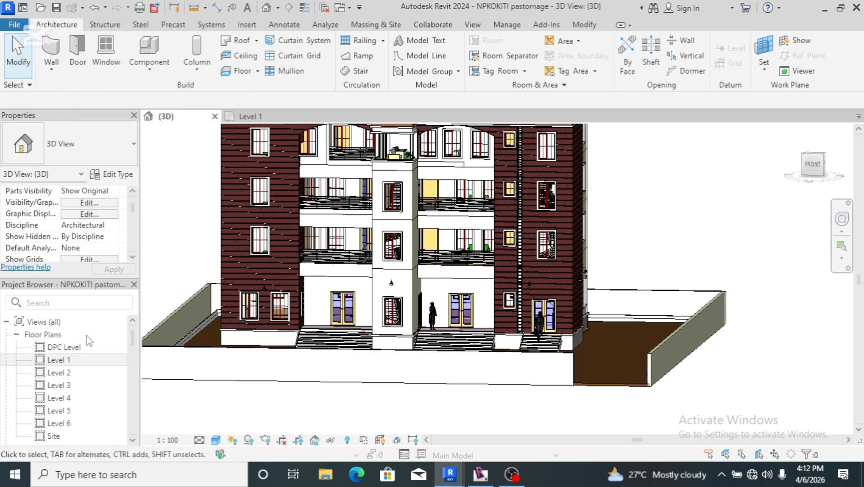
click(65, 347)
double_click(65, 347)
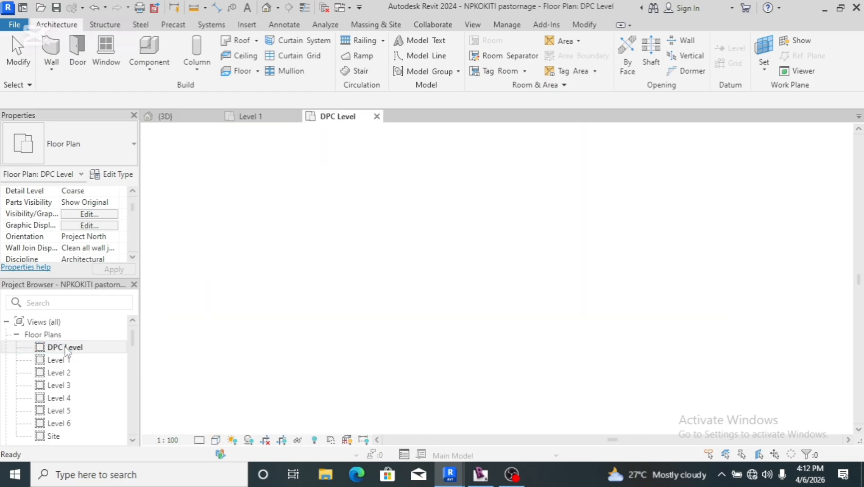
scroll(596, 414, up, 2)
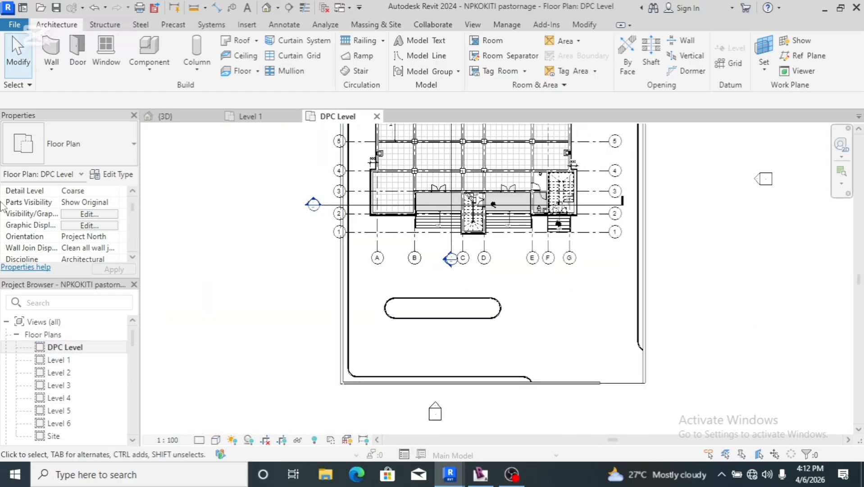
Draw a vertical Generic - 200mm wall 3000 mm long in the empty area west of the site
click(50, 49)
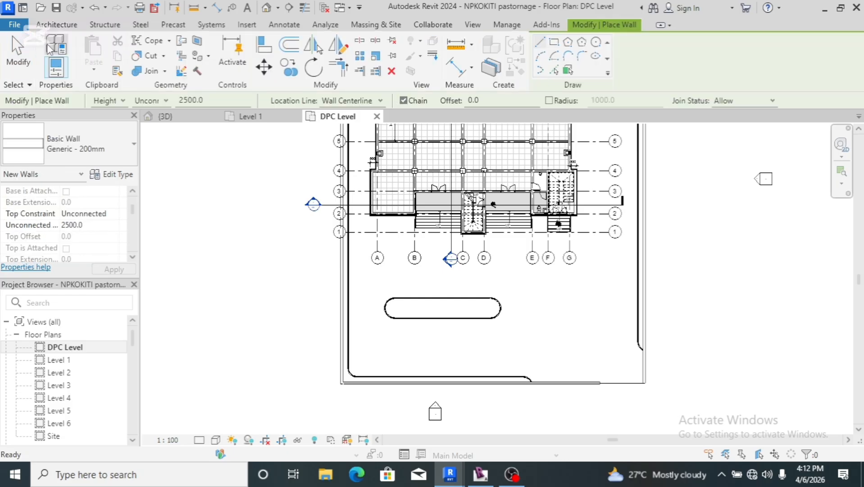
click(134, 149)
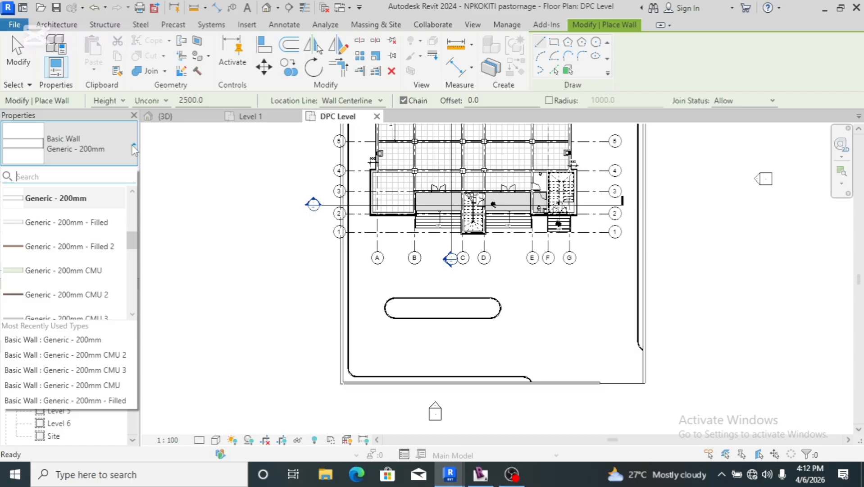
click(109, 152)
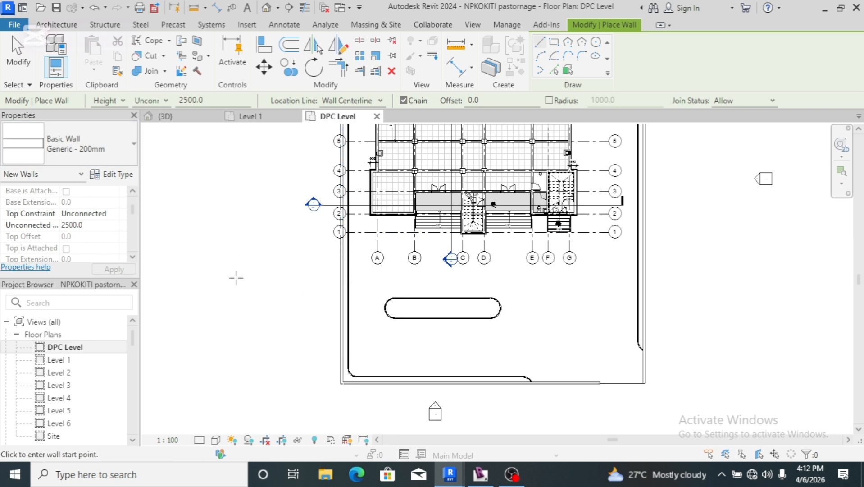
click(230, 274)
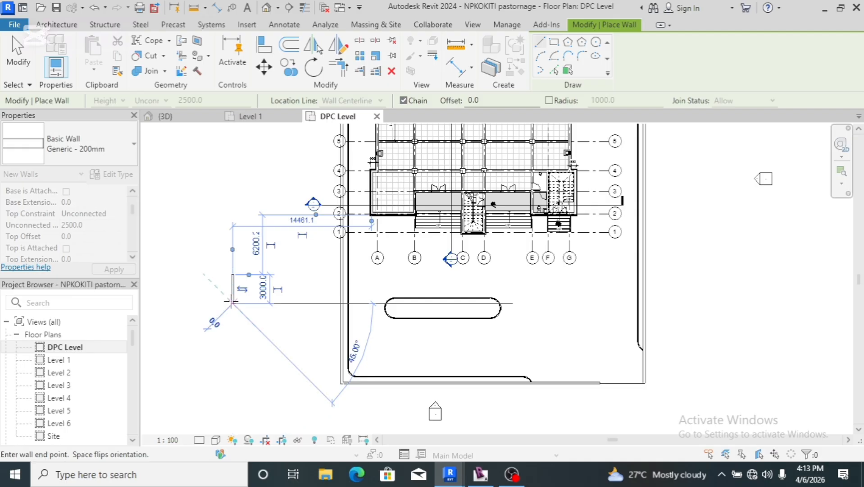
click(233, 301)
key(Escape)
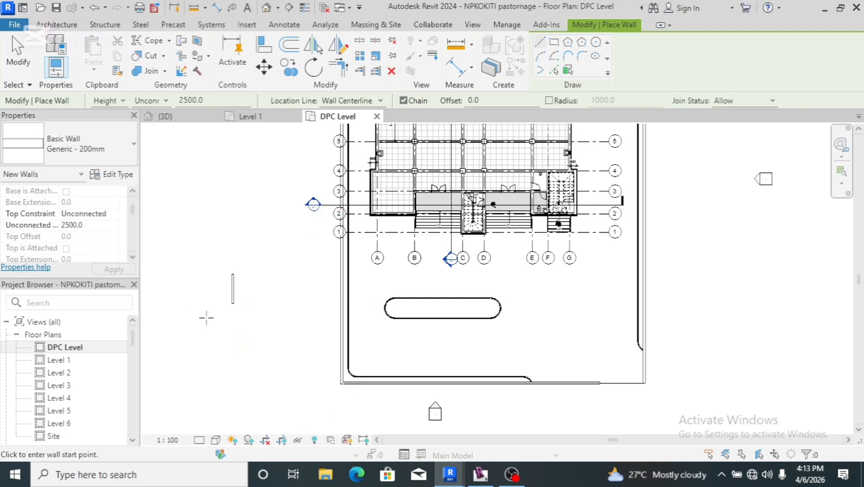
key(Escape)
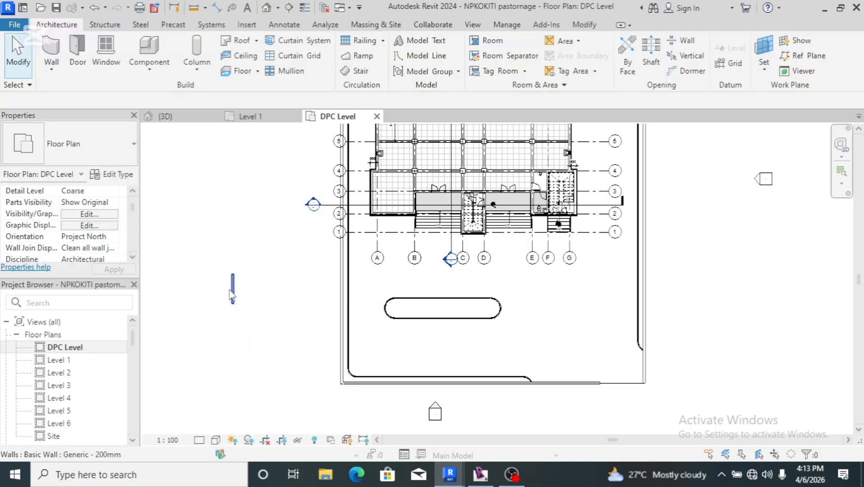
Duplicate the short wall's type under the name Generic - 200mm 2
click(232, 293)
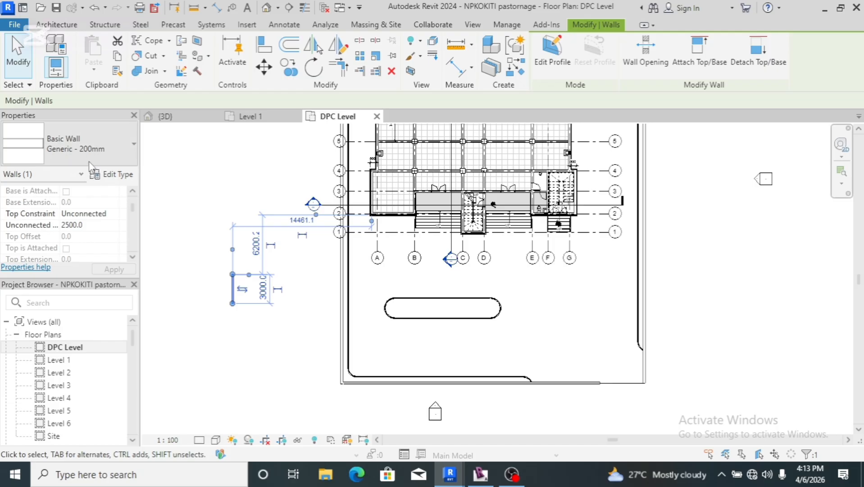
click(114, 178)
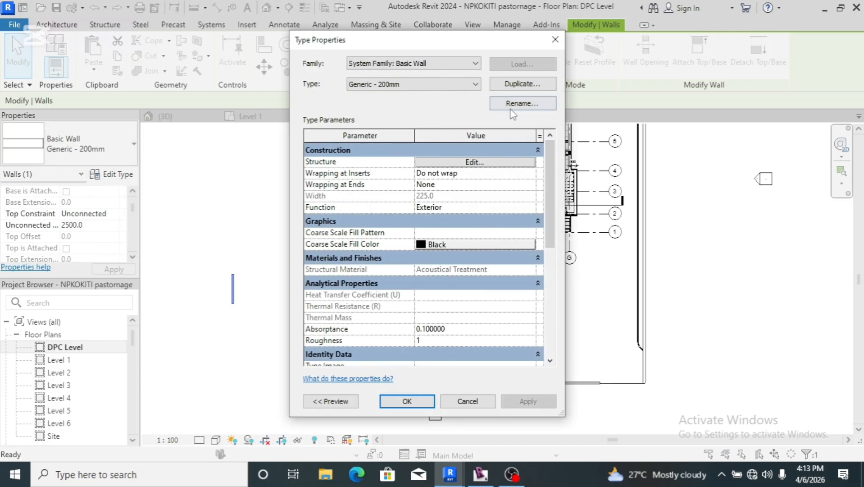
click(517, 90)
click(514, 86)
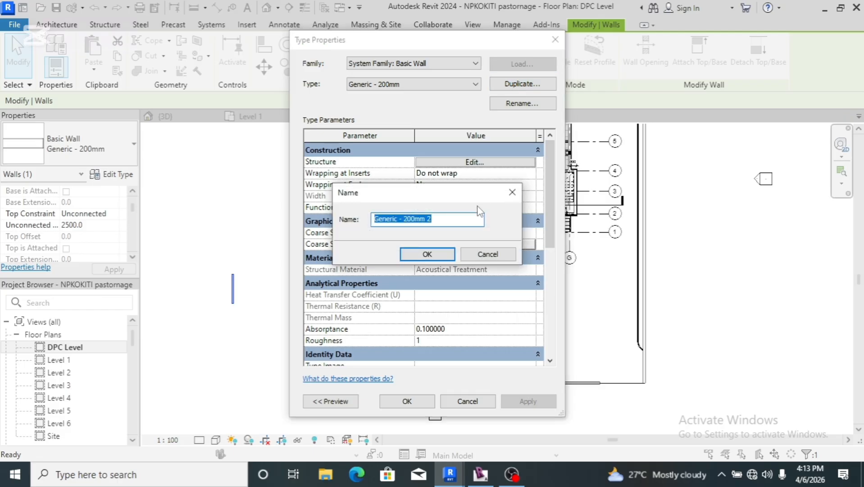
click(441, 253)
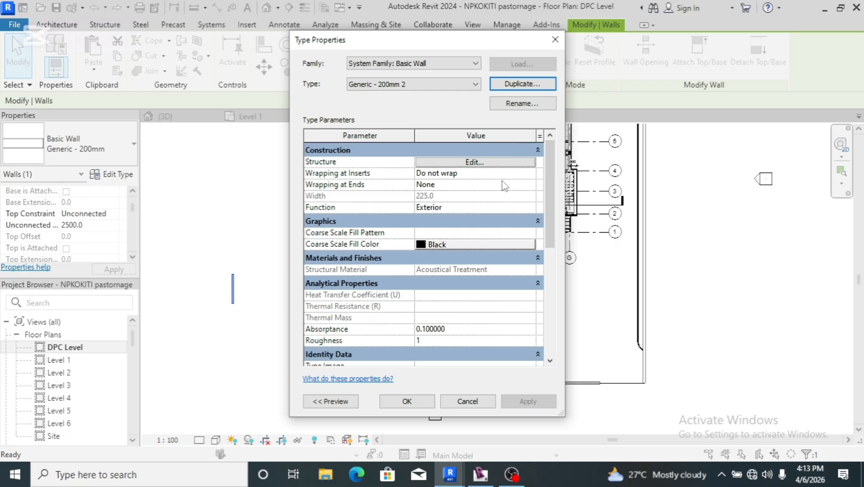
Choose the Masonry - Brick material from the Brick class for the new type's structure layer and shade it with its render appearance
click(483, 164)
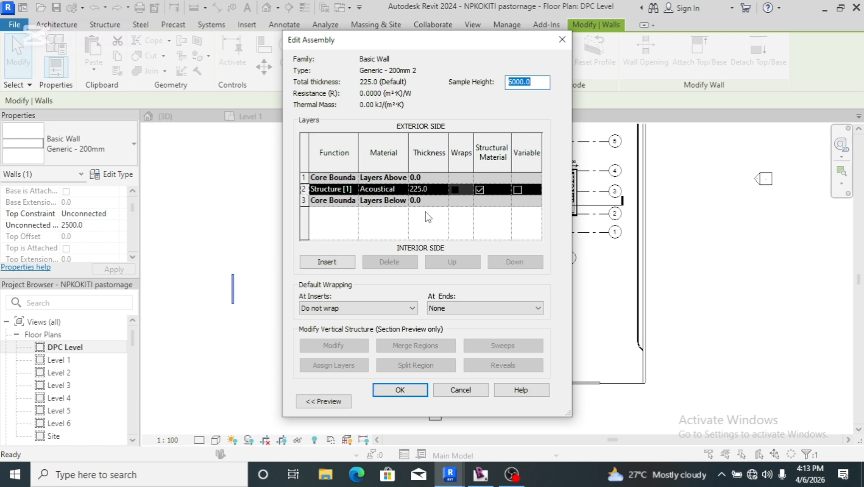
click(404, 190)
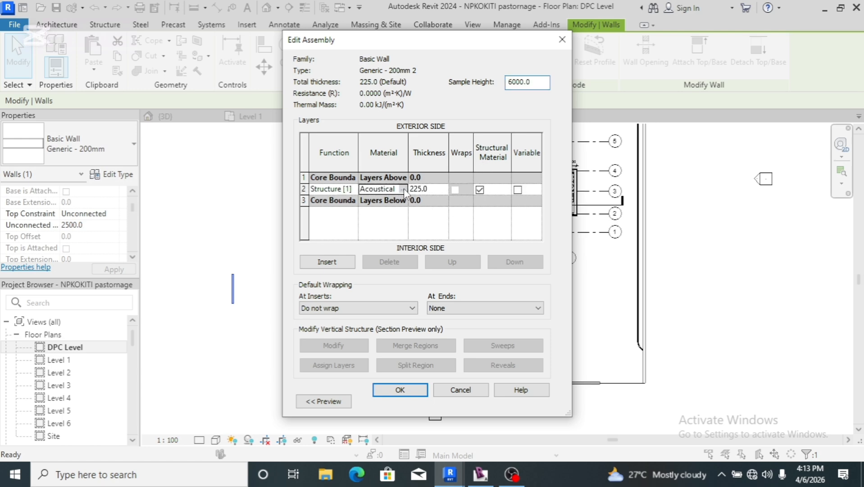
click(403, 189)
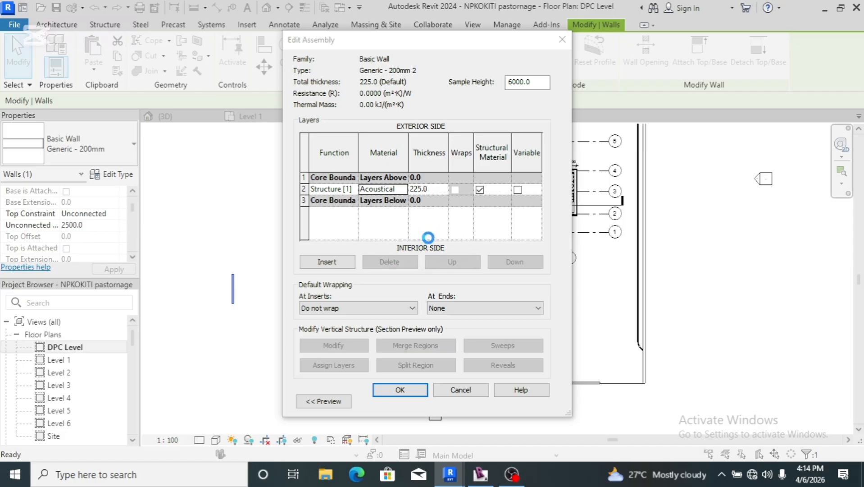
click(404, 190)
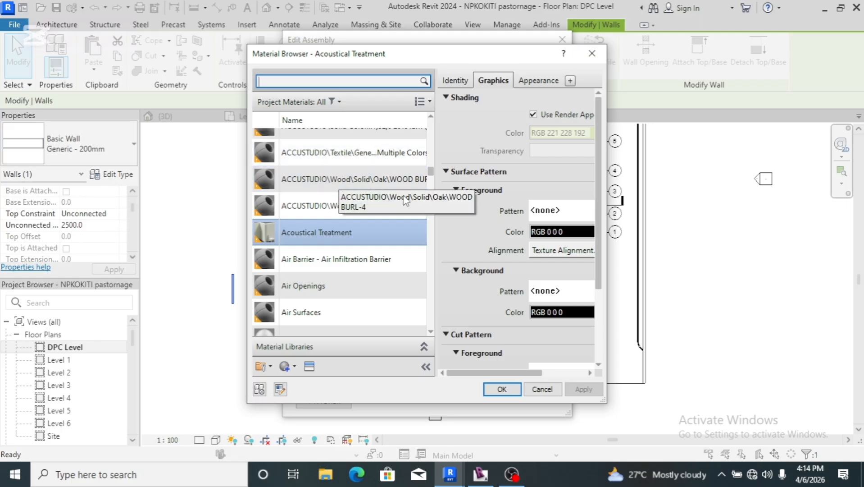
scroll(347, 149, up, 1)
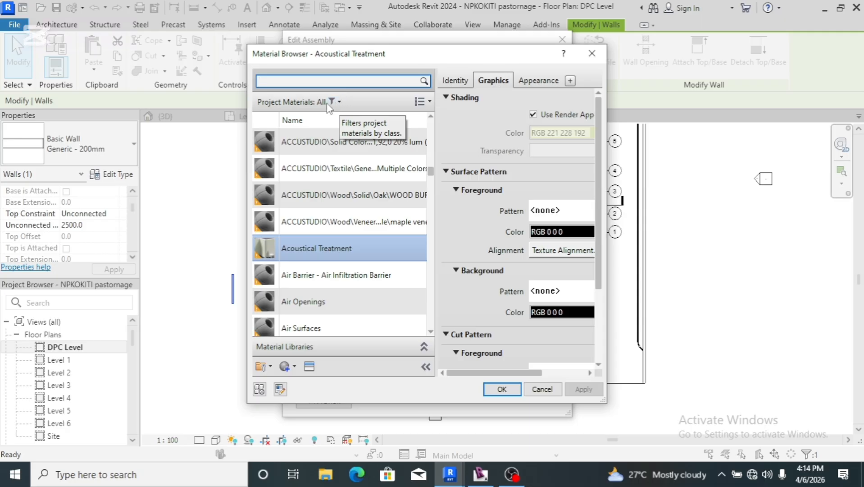
click(323, 103)
click(334, 102)
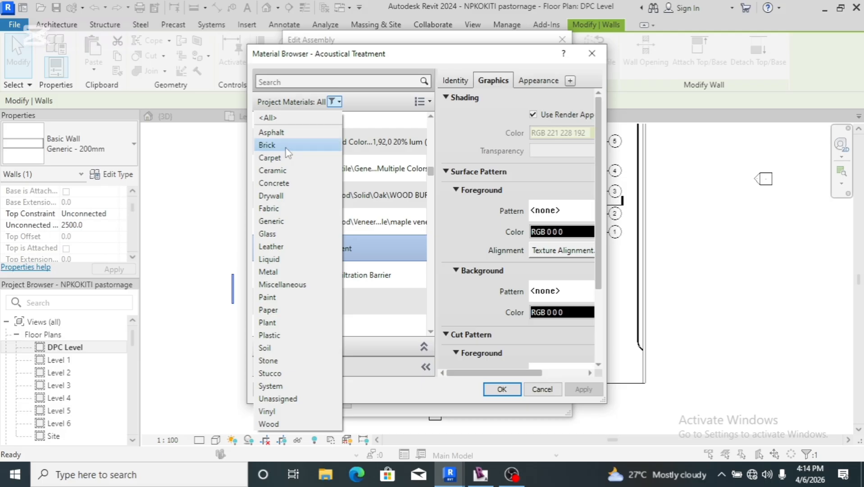
click(287, 145)
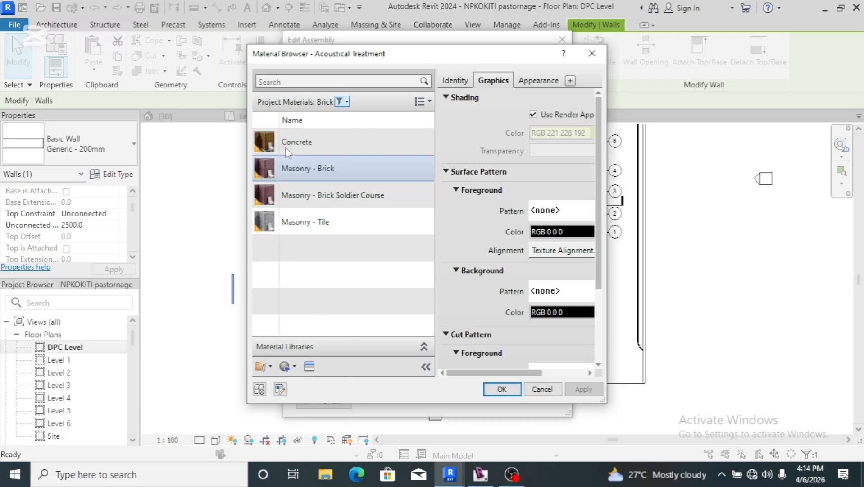
click(312, 175)
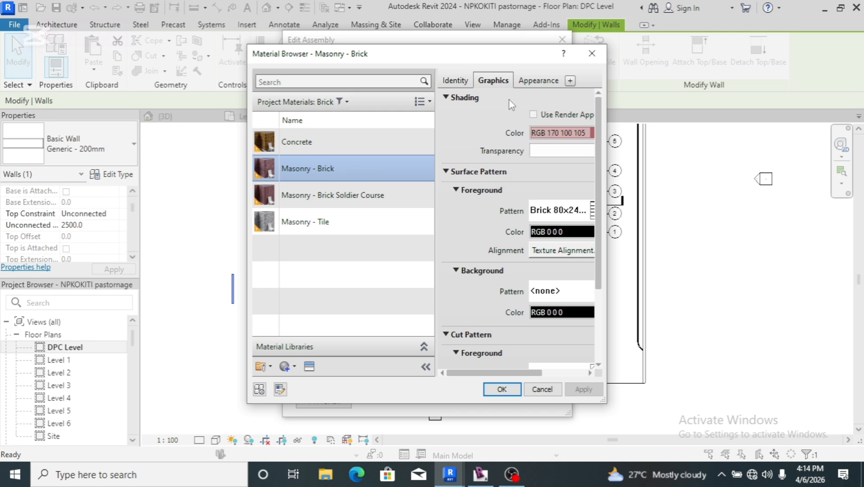
click(532, 114)
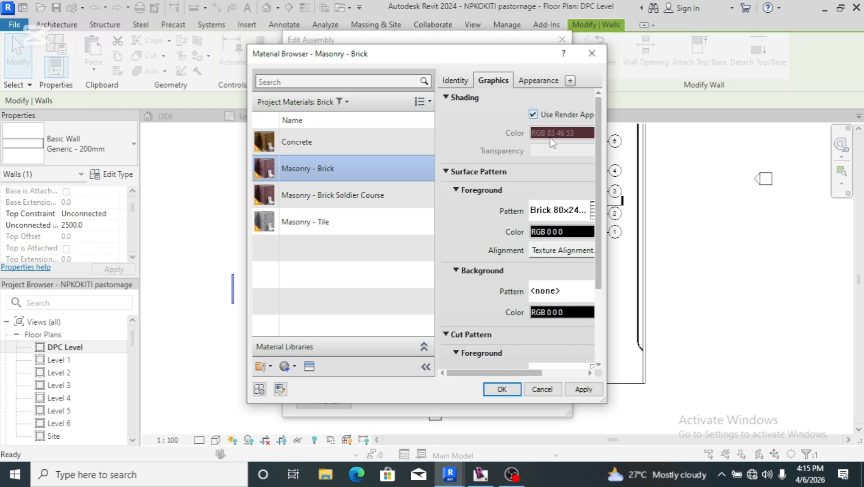
Examine the Masonry - Brick appearance, including its texture image and the available masonry types
click(528, 86)
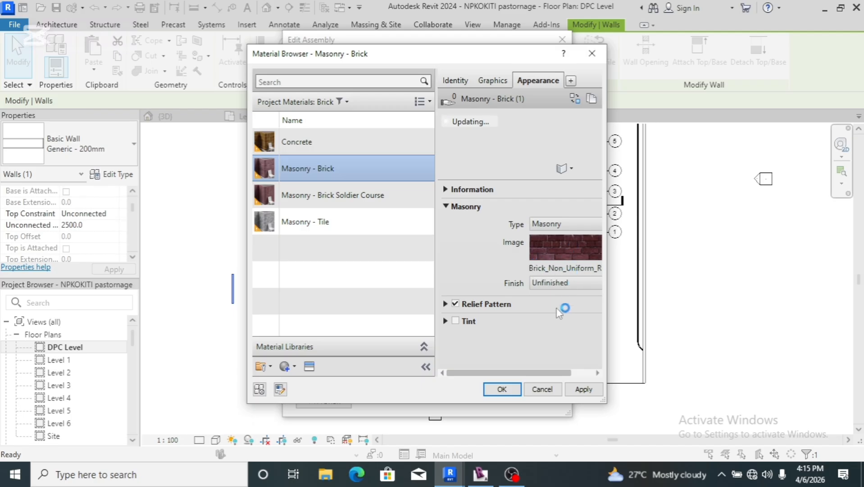
mouse_move(560, 256)
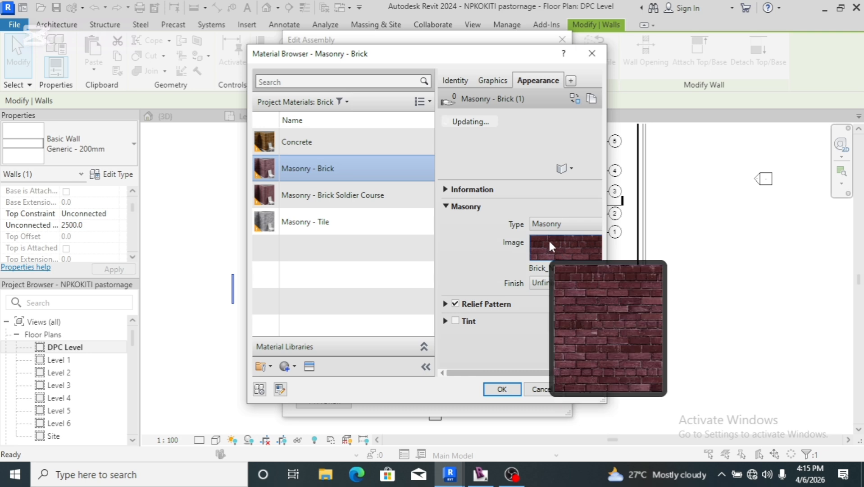
click(549, 238)
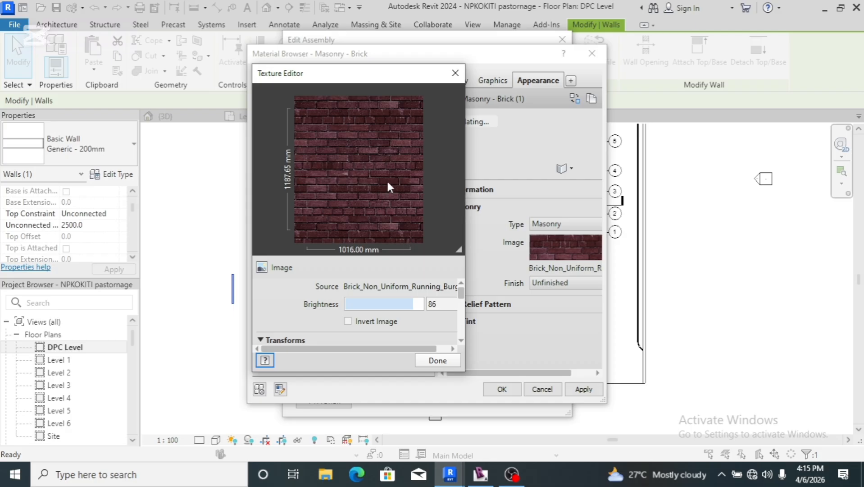
click(456, 72)
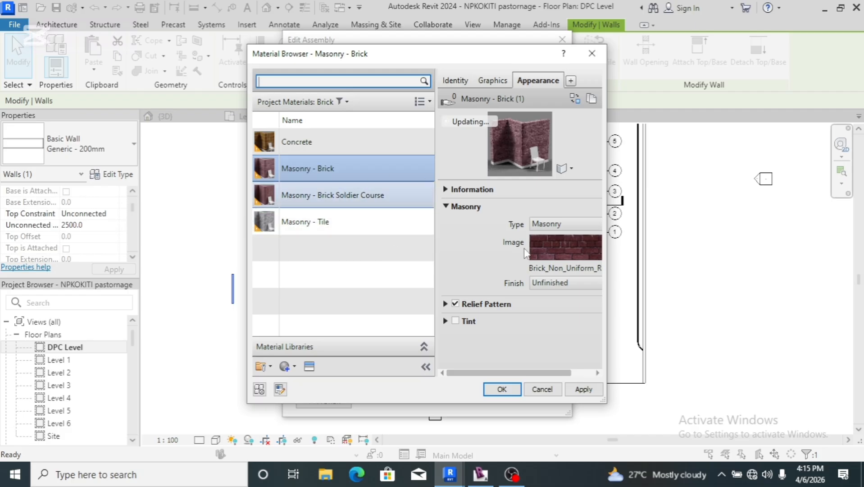
click(579, 228)
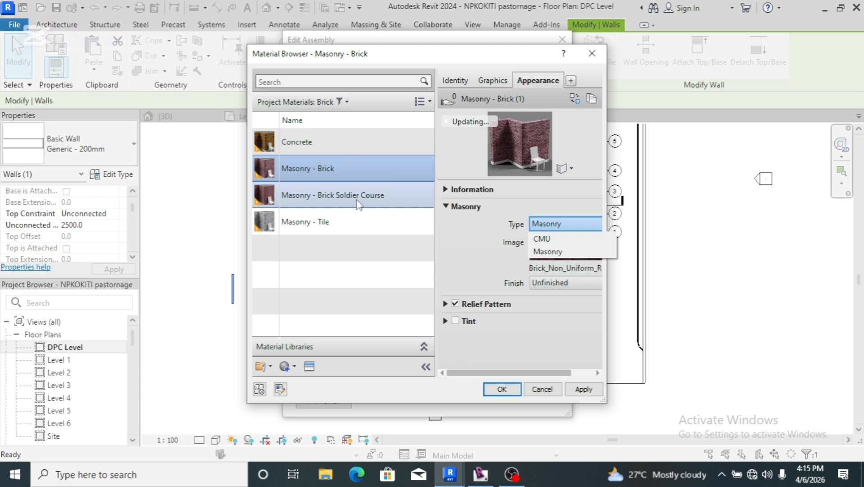
click(345, 102)
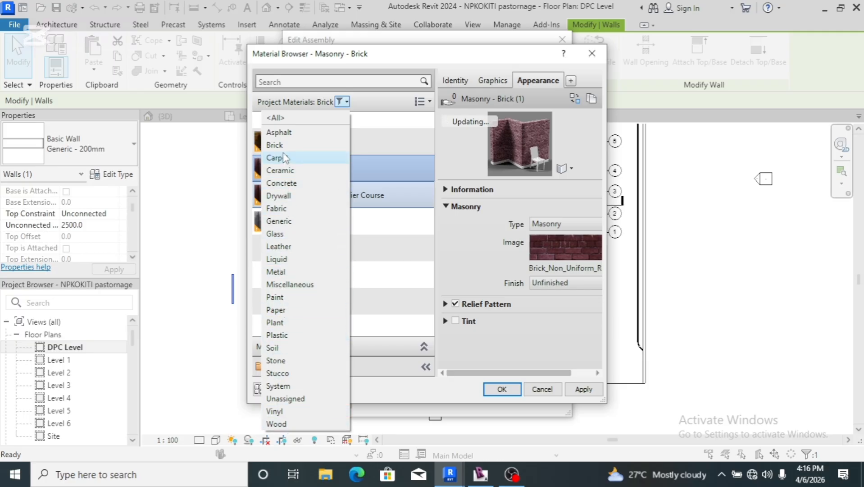
click(393, 180)
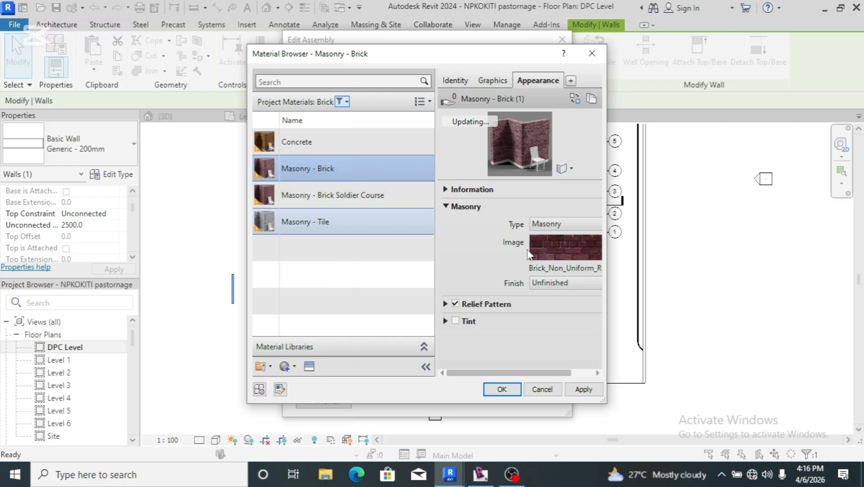
click(546, 255)
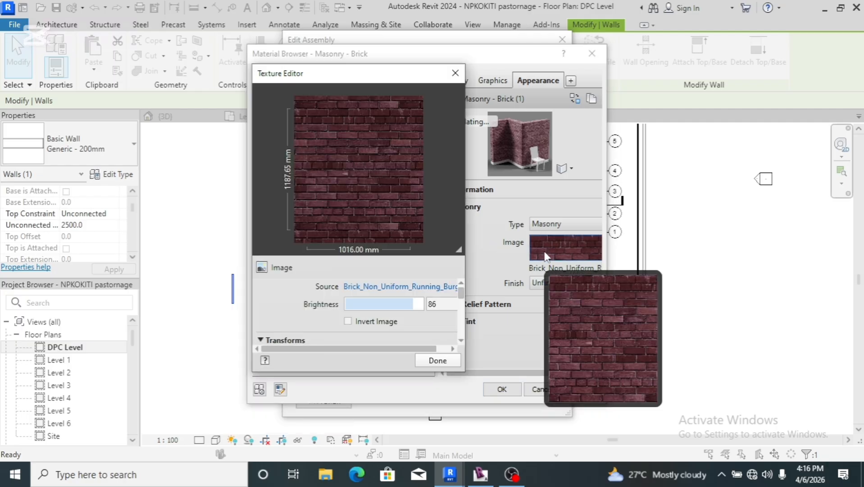
click(559, 224)
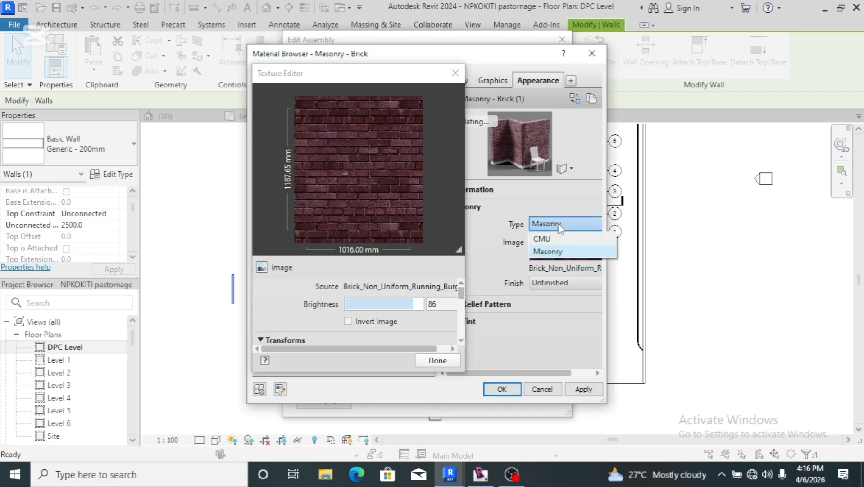
click(558, 251)
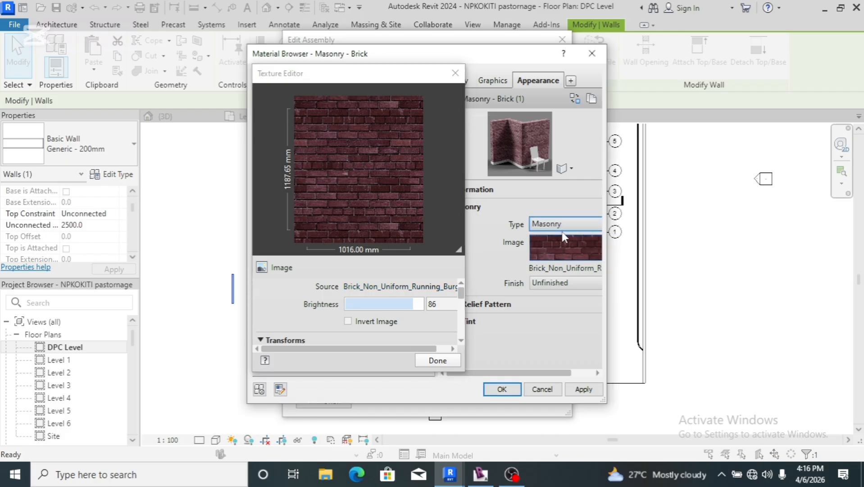
click(566, 225)
click(569, 251)
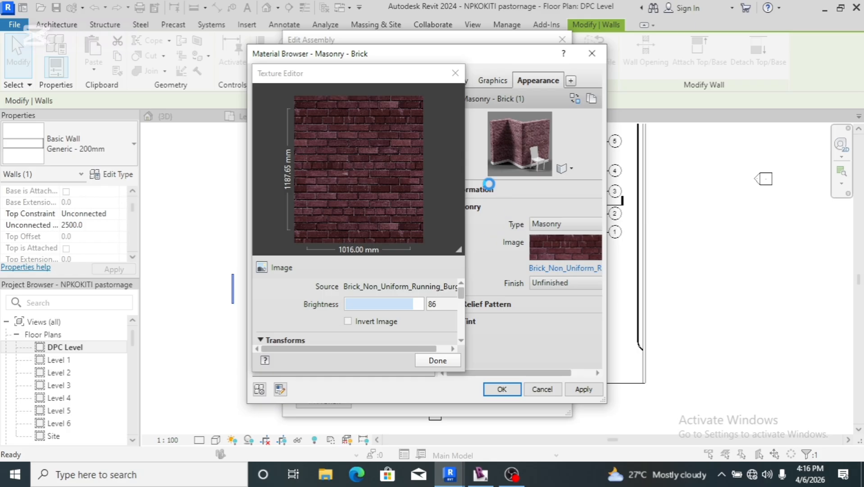
click(530, 243)
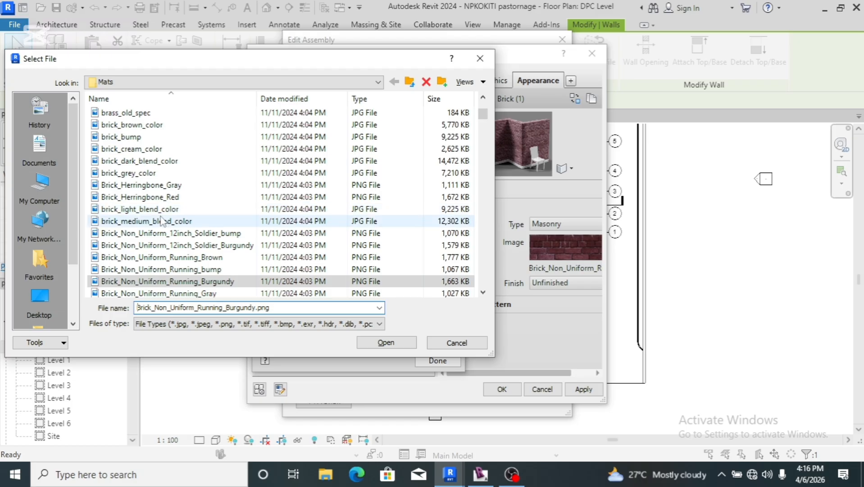
scroll(158, 173, up, 2)
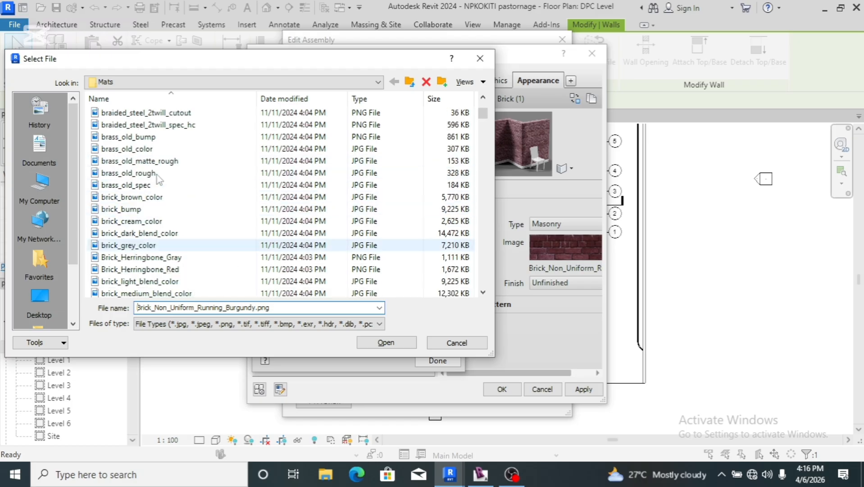
scroll(158, 176, up, 3)
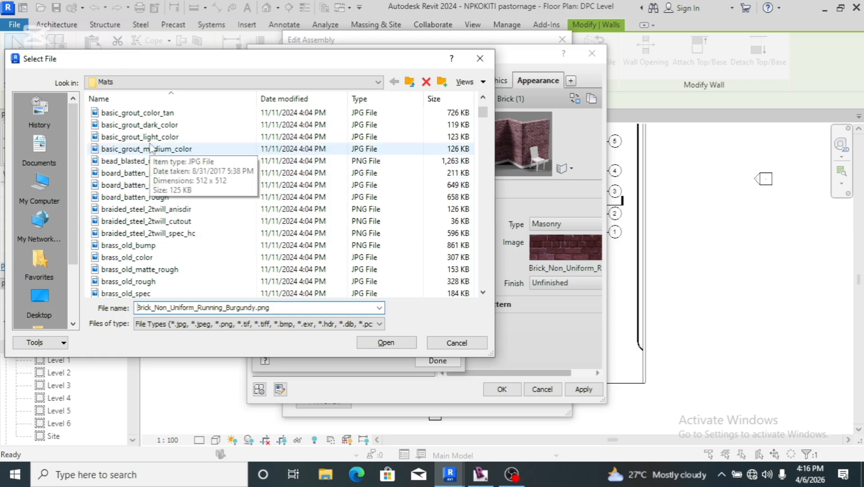
scroll(150, 145, up, 5)
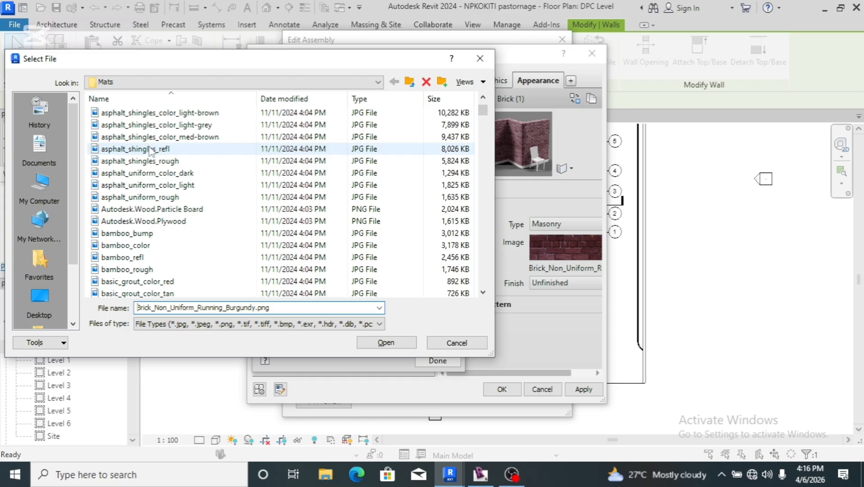
scroll(145, 157, down, 1)
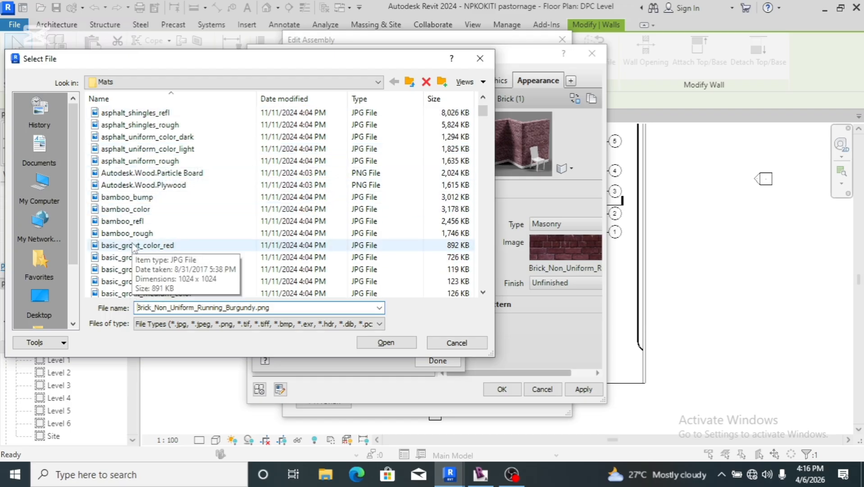
scroll(134, 250, down, 2)
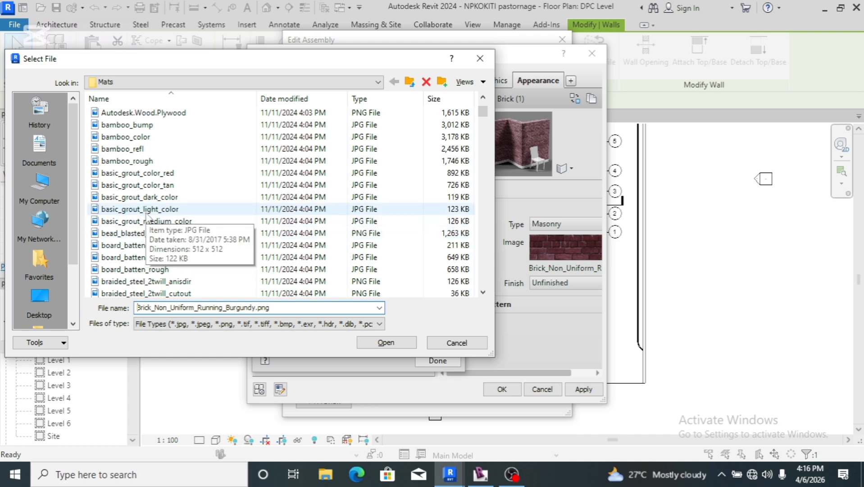
click(147, 213)
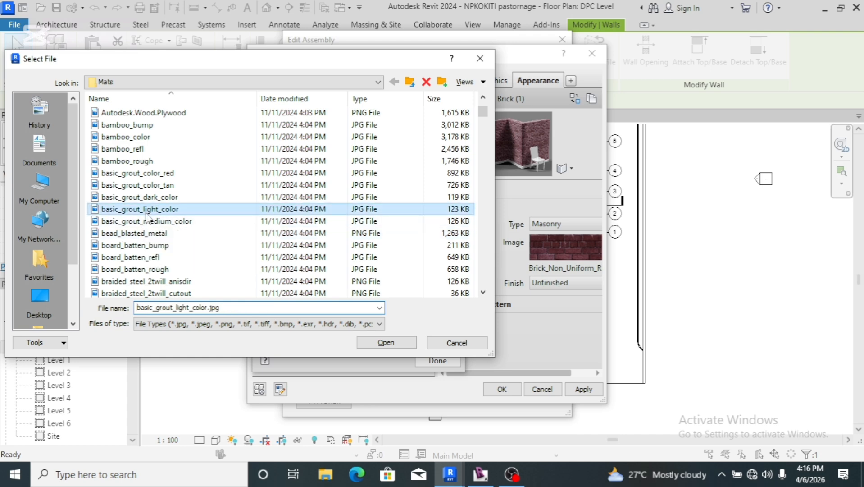
click(392, 343)
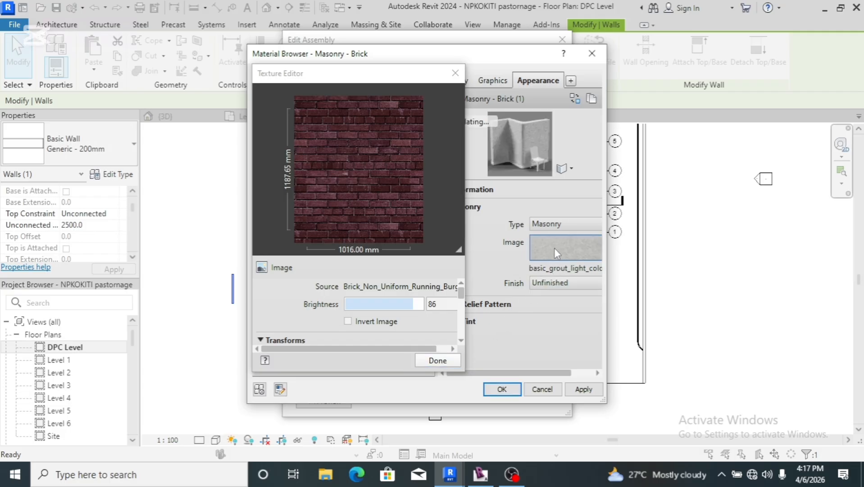
click(542, 388)
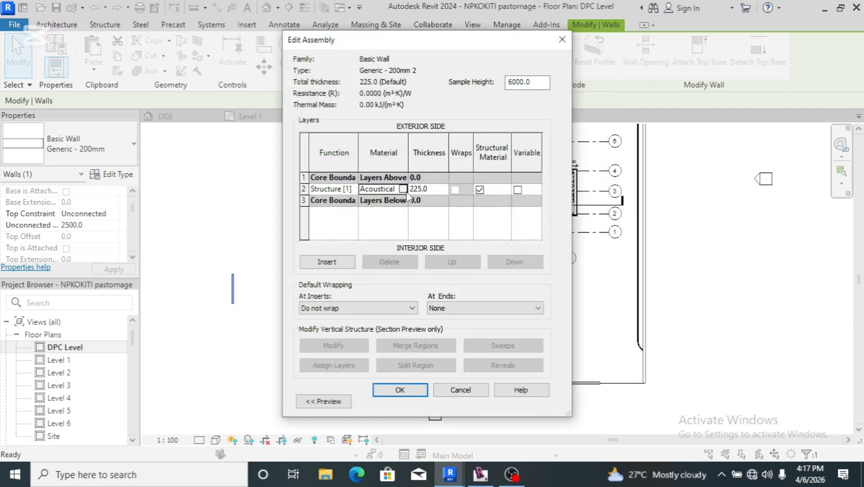
Choose the dark fine stainless steel material under ACCUSTUDIO\Metals\Sheet\Plain Surface for the Generic - 200mm 2 structure layer
click(404, 189)
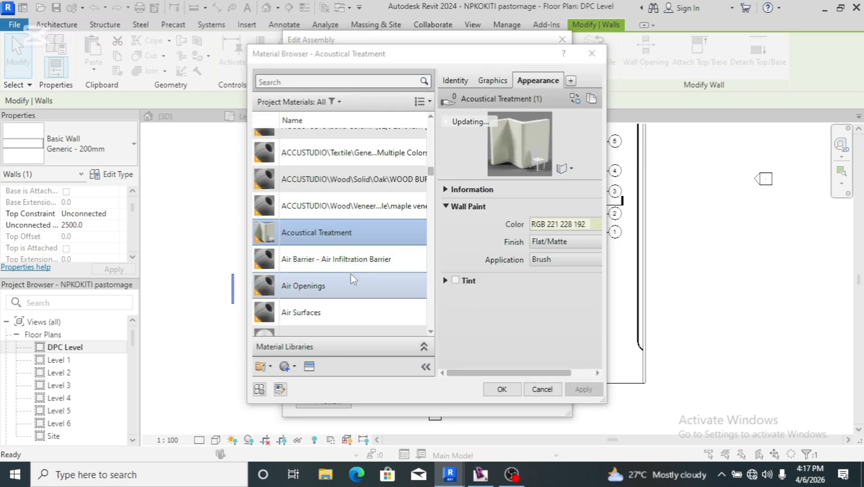
scroll(334, 272, down, 3)
scroll(334, 272, down, 5)
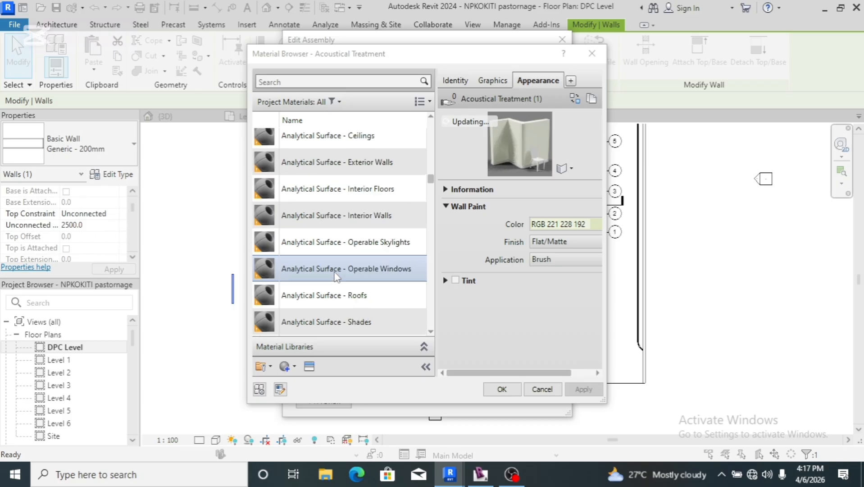
scroll(334, 271, up, 7)
scroll(335, 274, up, 3)
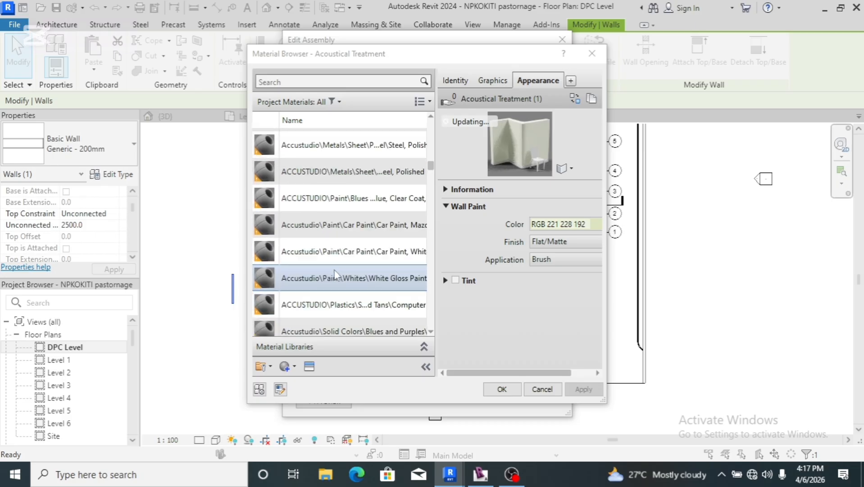
click(333, 272)
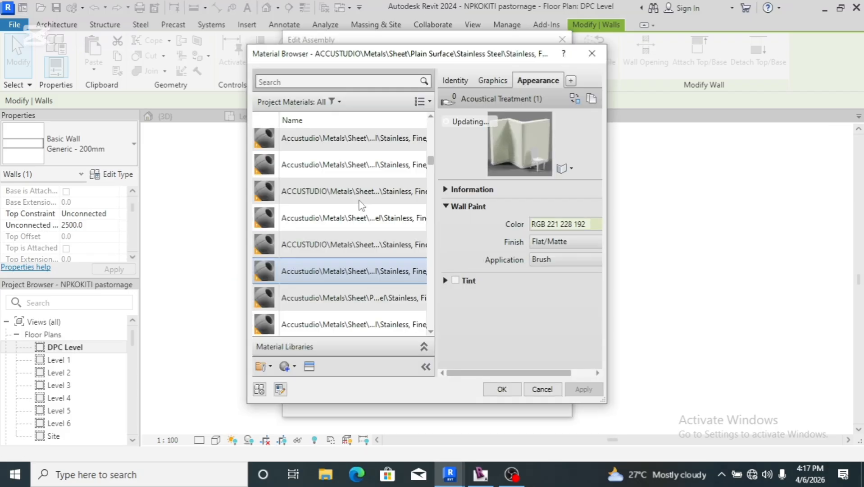
click(355, 197)
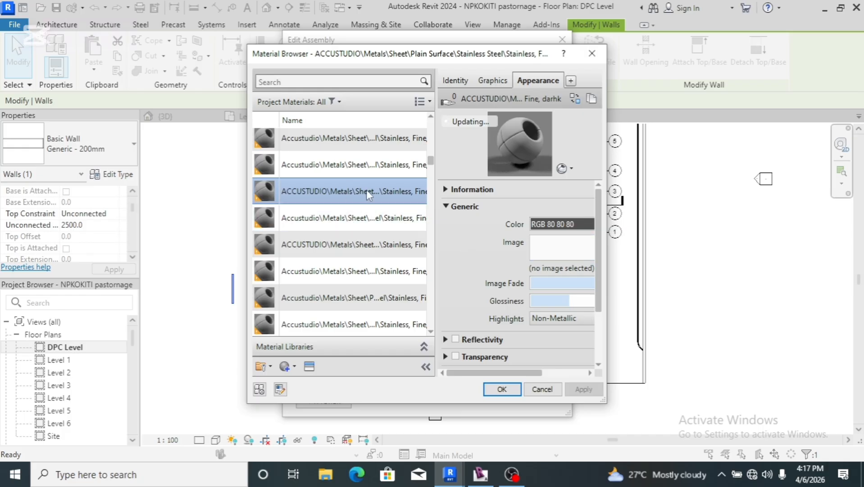
Set the stainless steel material's appearance color to a dark red, RGB 100 49 49
click(553, 224)
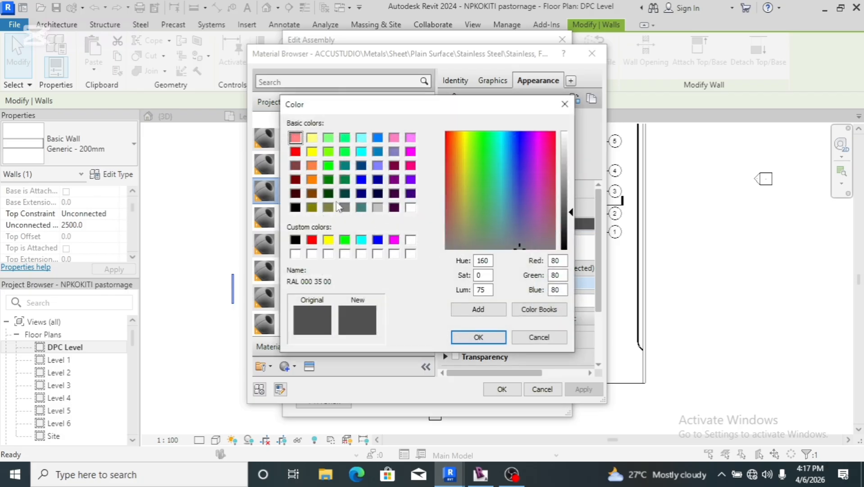
click(311, 193)
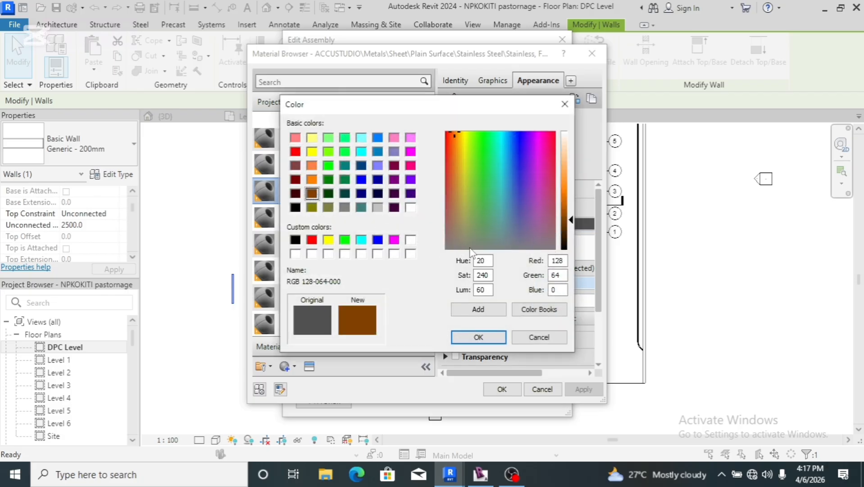
click(295, 166)
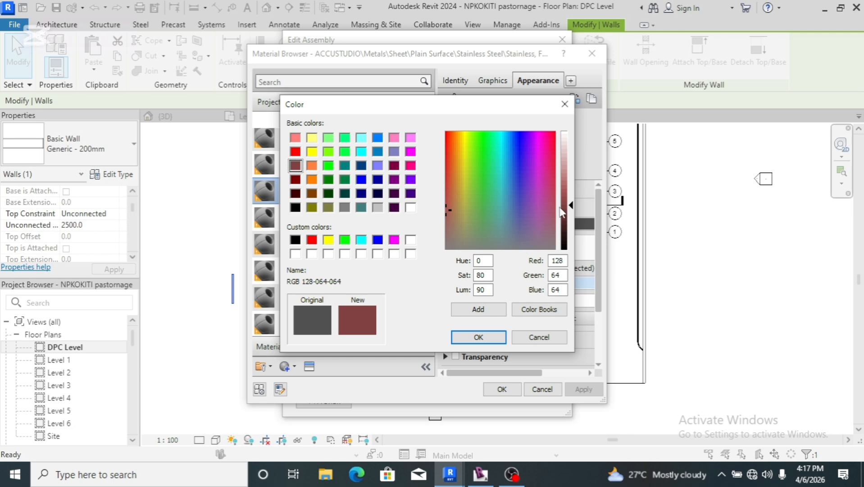
mouse_move(566, 202)
mouse_down()
mouse_move(571, 188)
mouse_move(571, 206)
mouse_up()
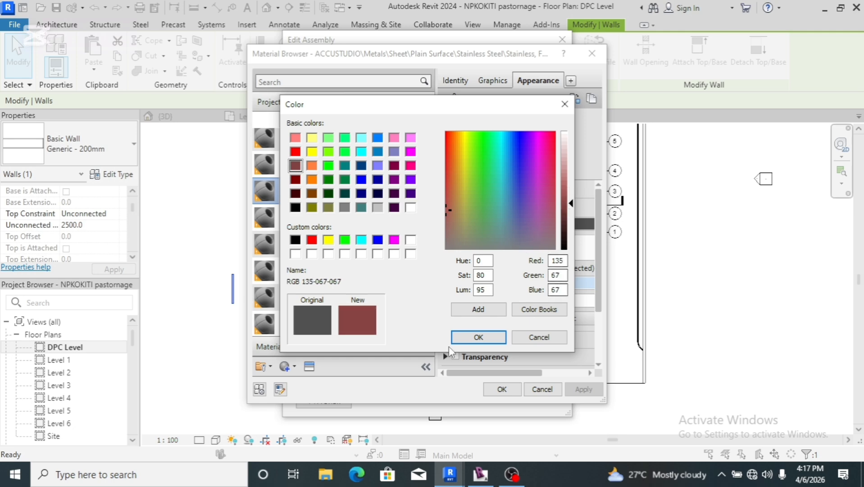
click(479, 337)
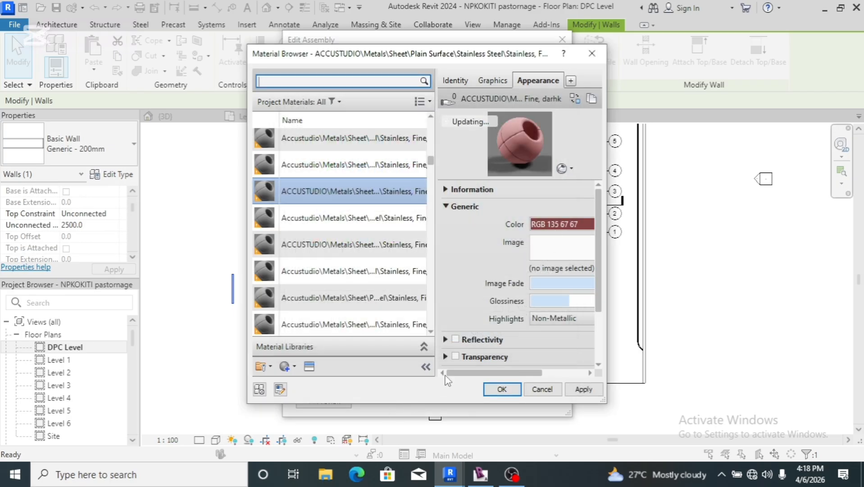
click(554, 226)
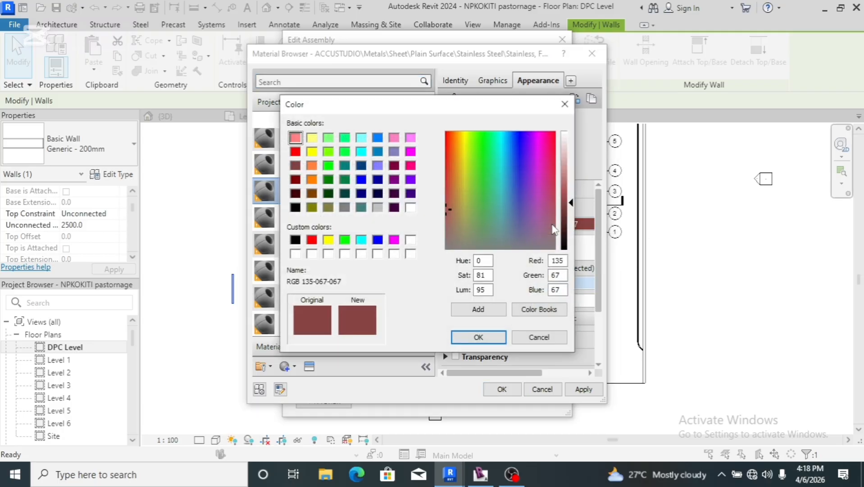
click(566, 216)
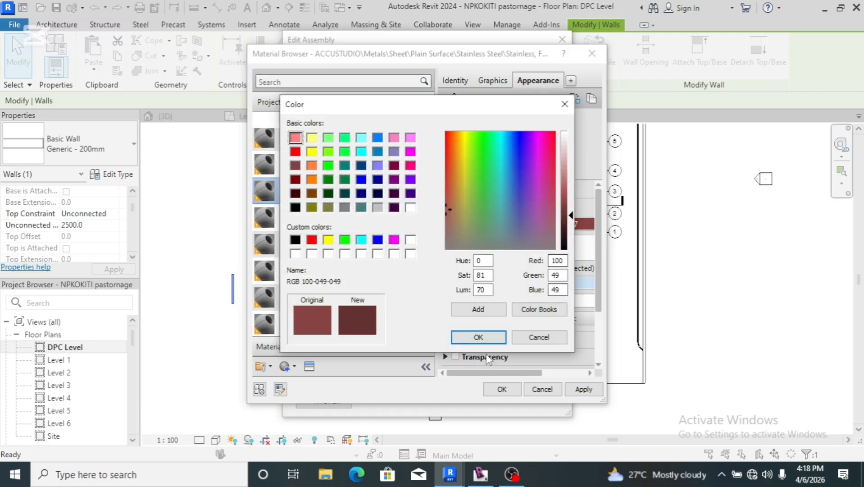
click(477, 338)
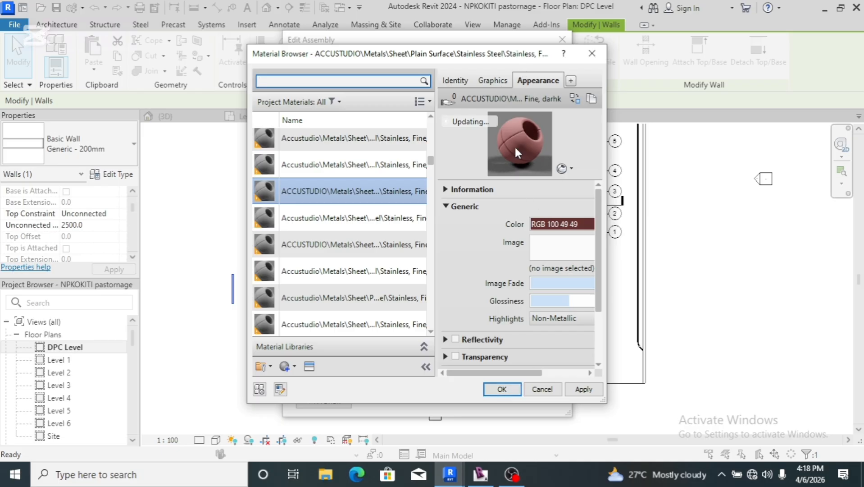
Shade the stainless steel material with its render appearance and apply the finished Generic - 200mm 2 type to the short wall
click(493, 81)
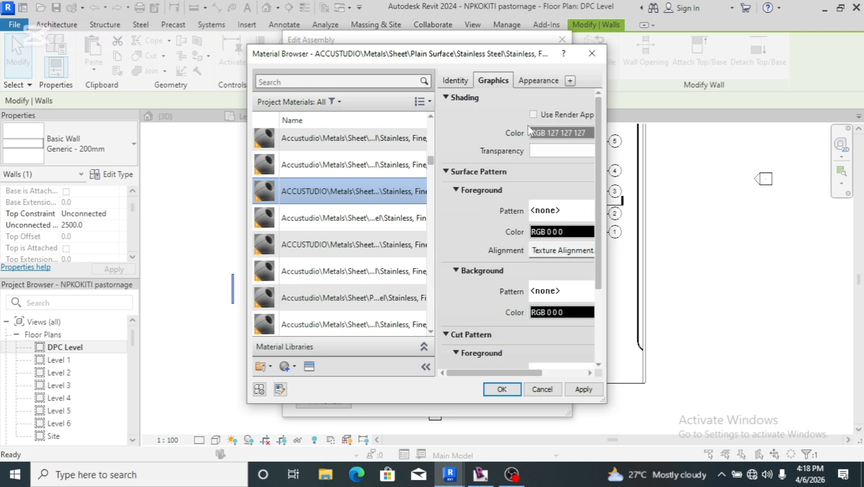
click(534, 115)
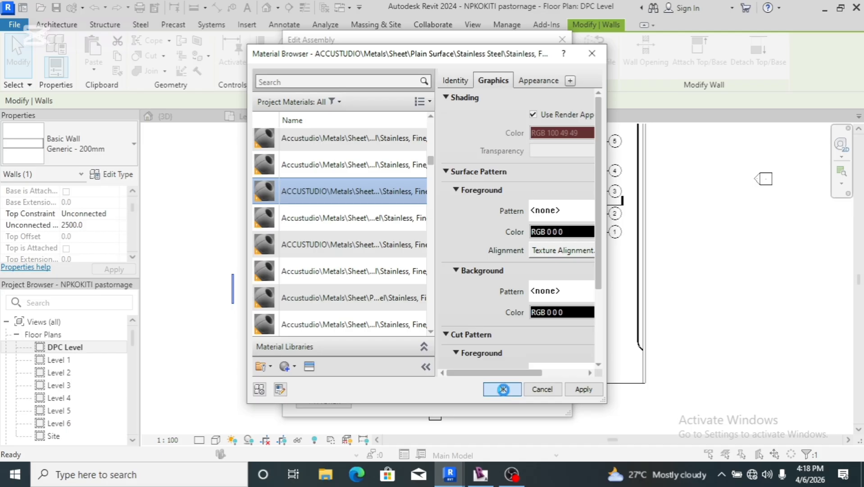
click(501, 390)
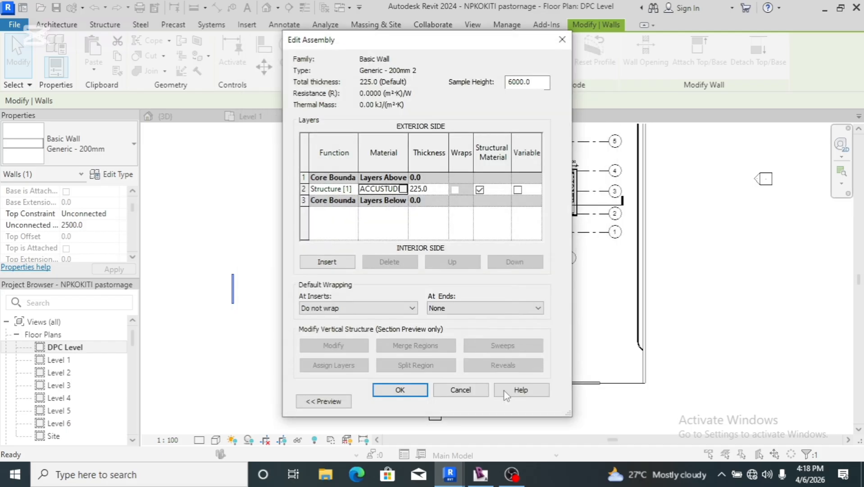
click(400, 389)
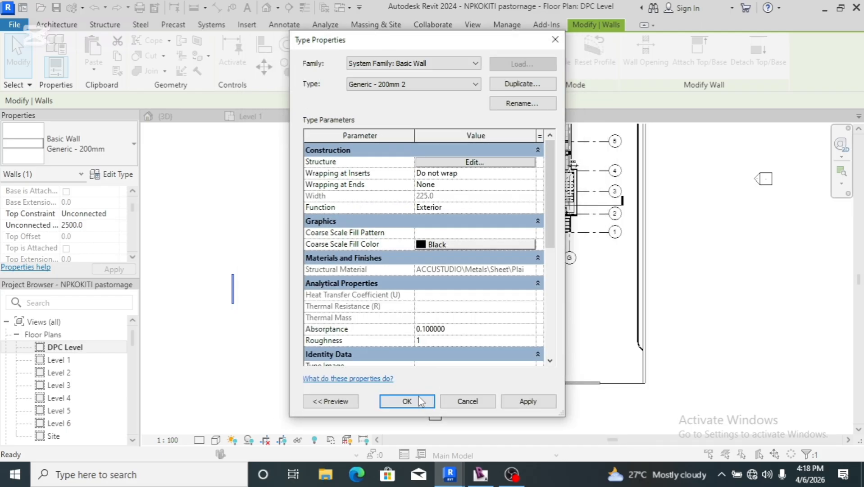
click(520, 404)
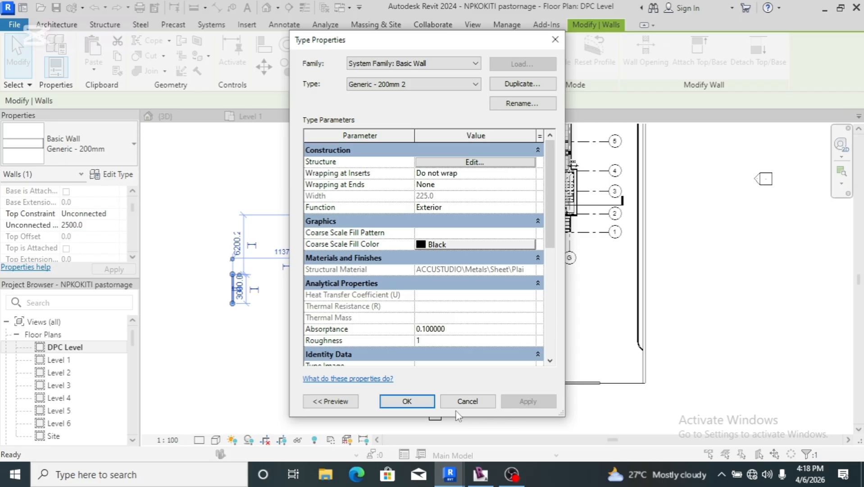
click(408, 405)
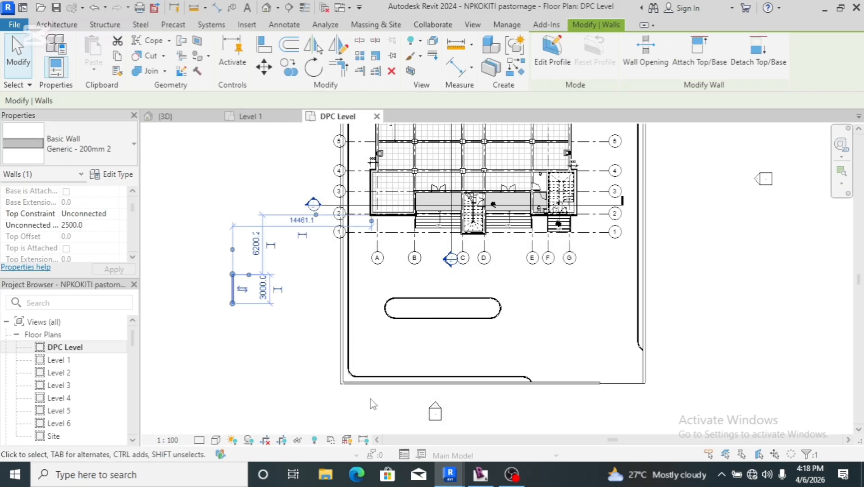
Examine the short wall's finish in the default 3D view from the front and from the side facing away from the site
click(268, 8)
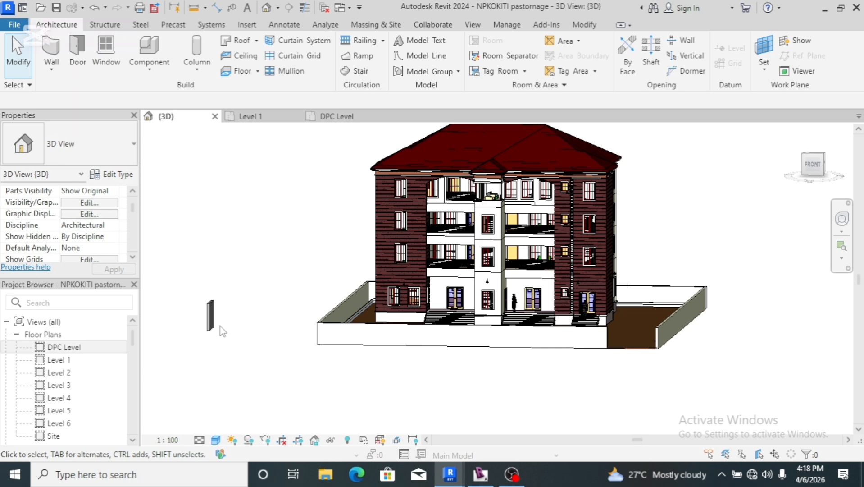
click(212, 320)
click(234, 348)
scroll(200, 323, up, 6)
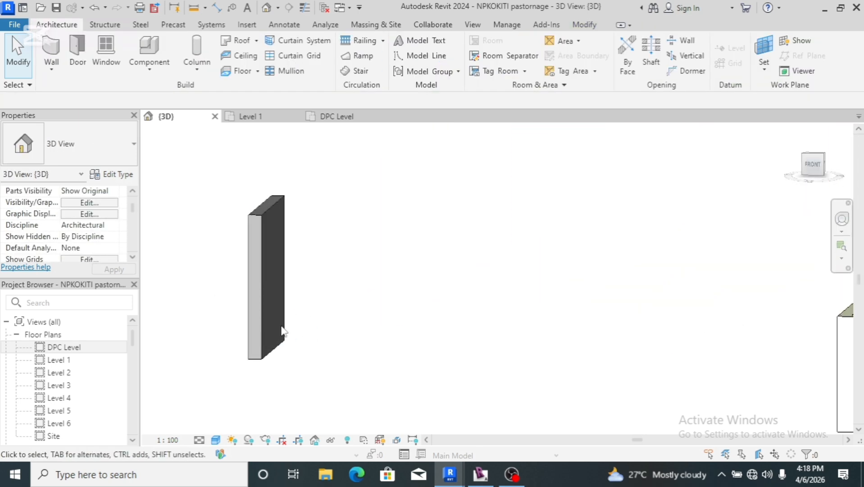
click(264, 322)
scroll(464, 340, down, 3)
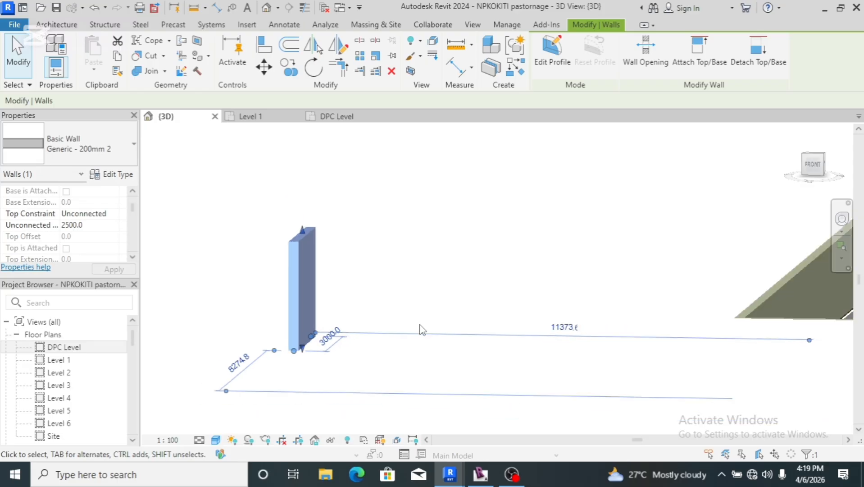
scroll(500, 344, down, 2)
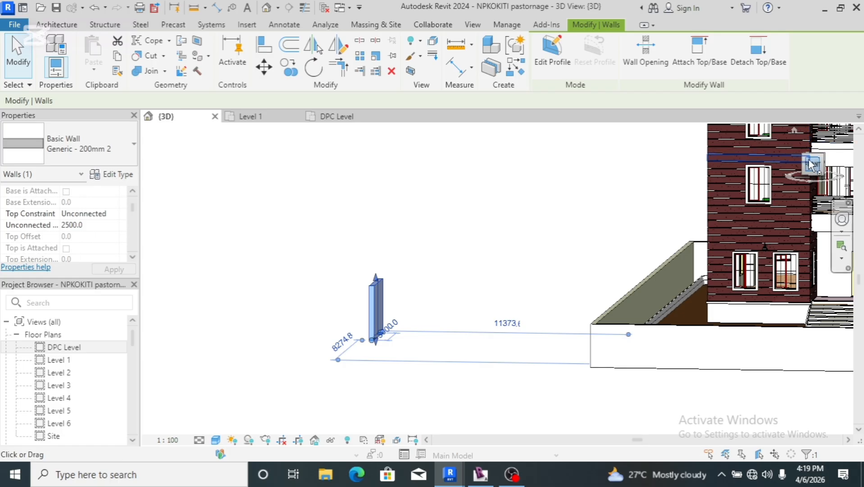
drag(812, 165, 825, 166)
shift+middle_drag(189, 170, 451, 360)
click(445, 385)
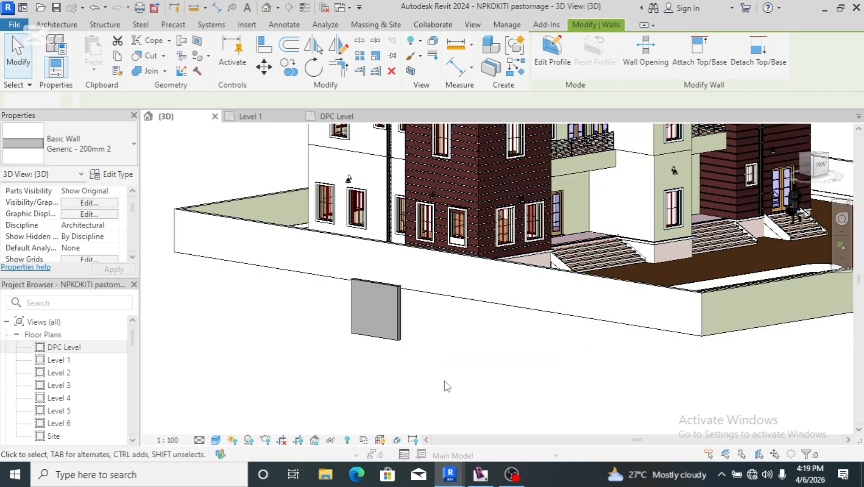
scroll(389, 322, up, 2)
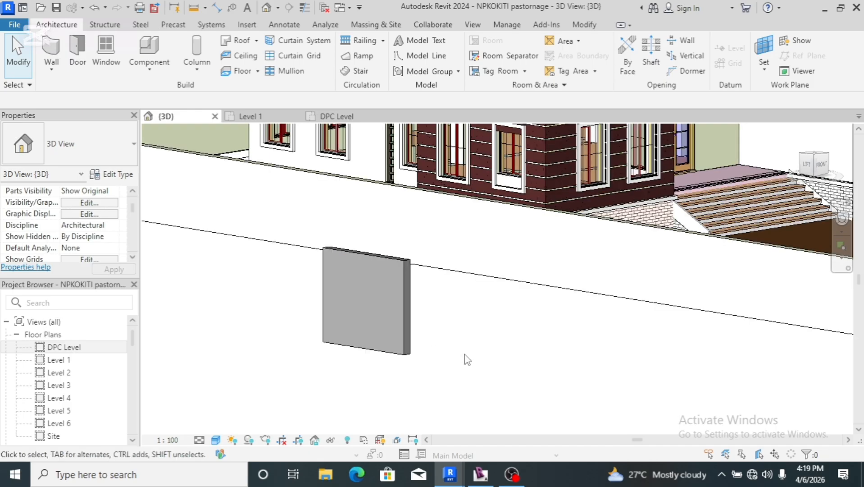
click(401, 306)
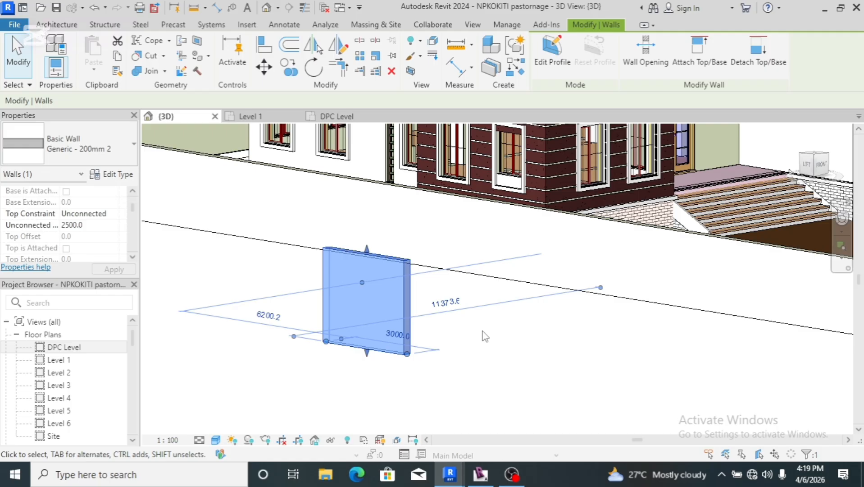
Set the appearance color of the short wall's stainless steel structure material to a muted red, RGB 128 64 64
click(496, 343)
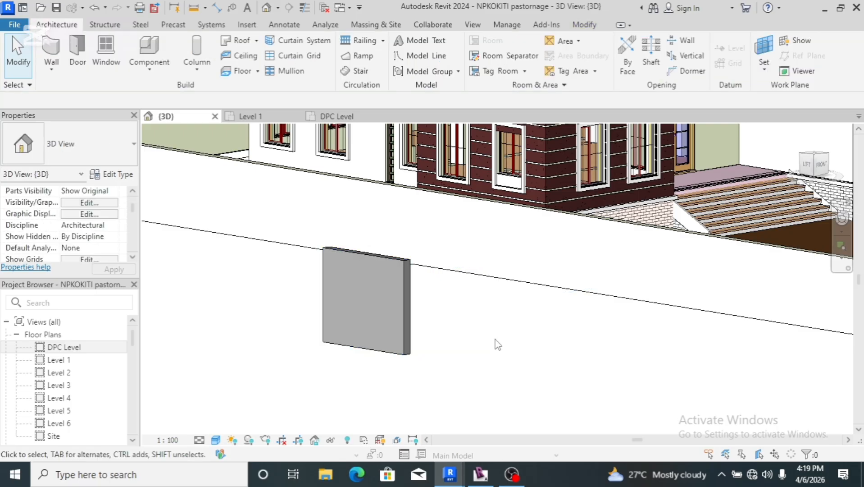
click(403, 295)
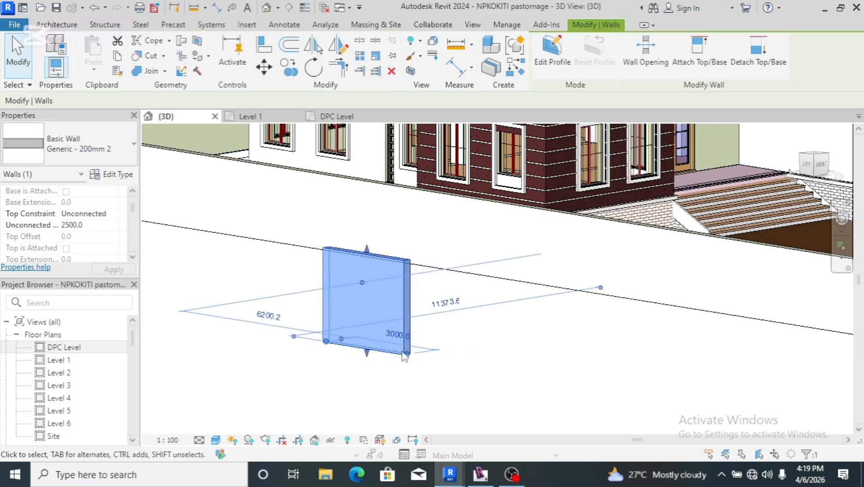
click(109, 175)
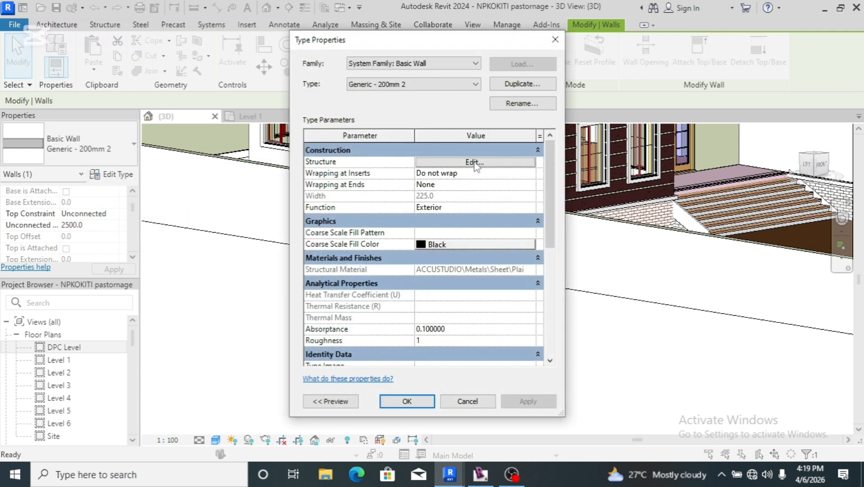
click(474, 163)
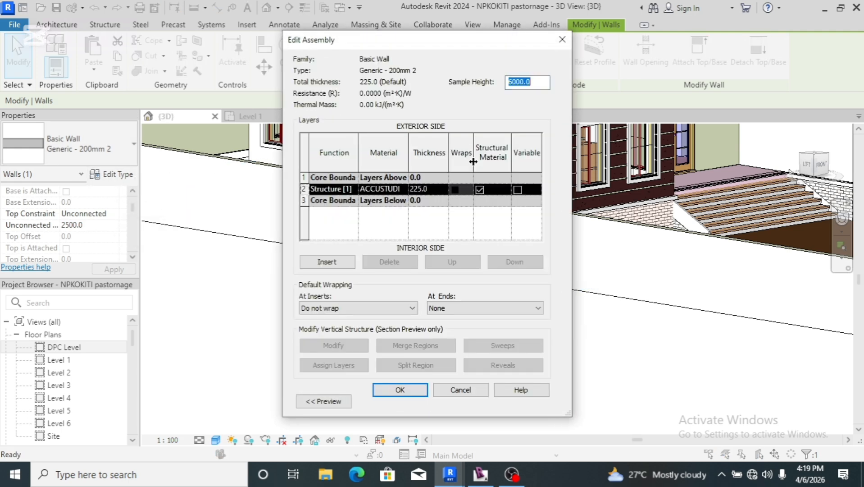
click(403, 189)
click(403, 188)
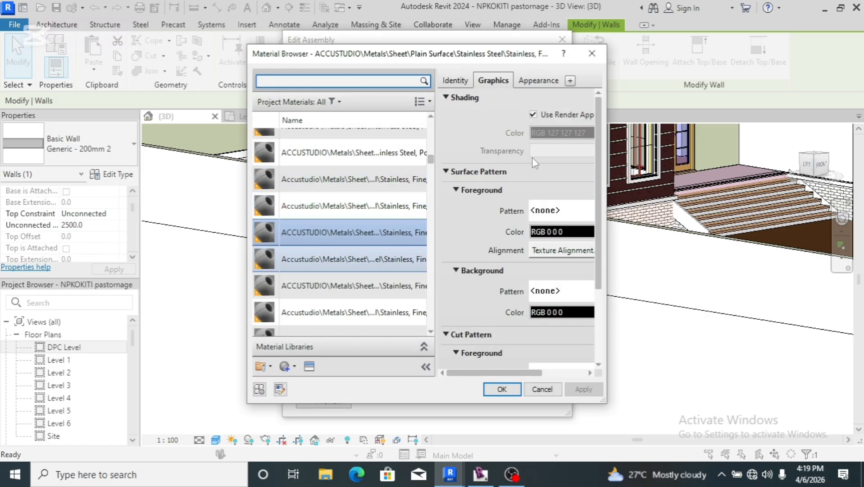
click(537, 81)
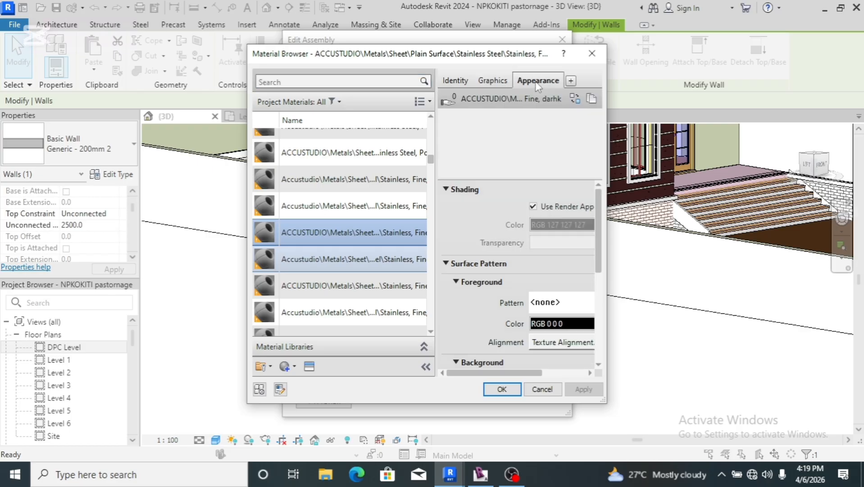
click(553, 226)
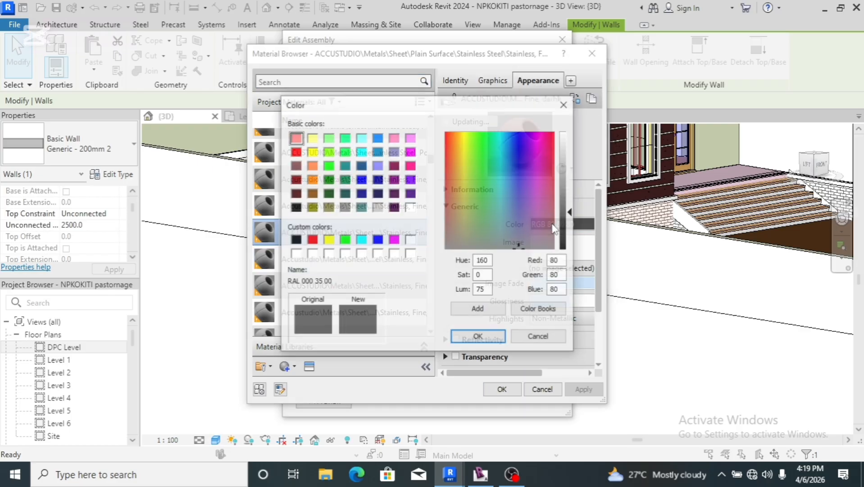
click(311, 194)
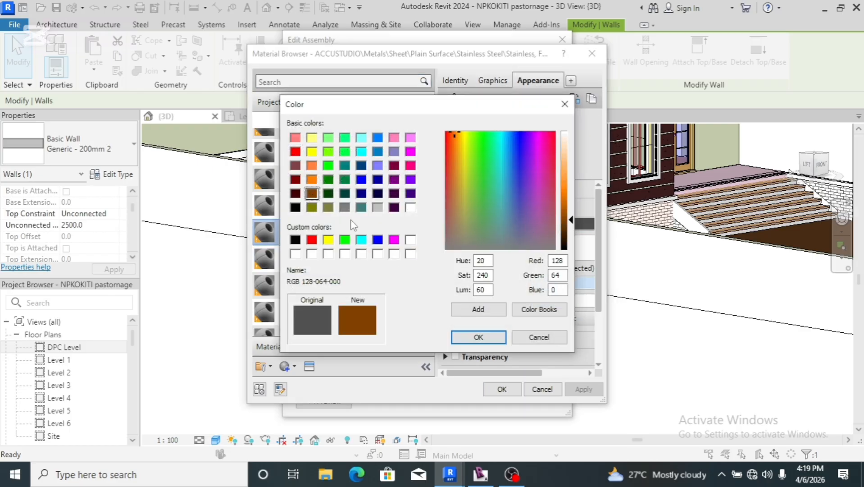
click(295, 166)
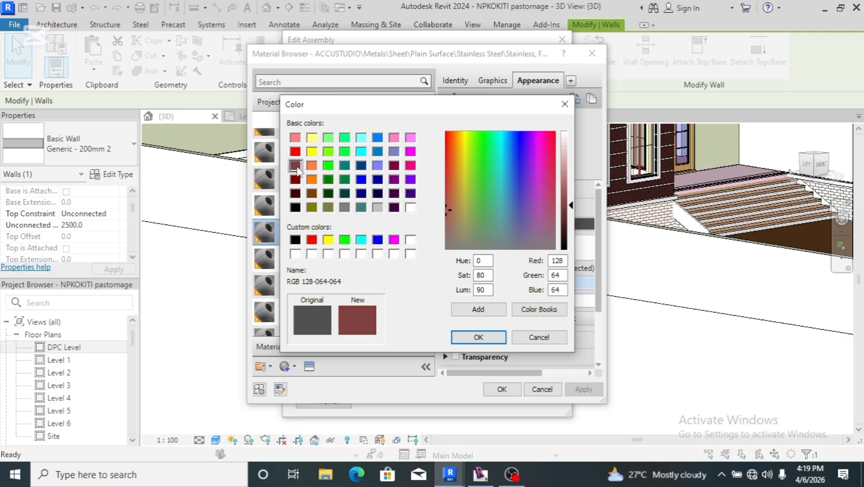
click(480, 339)
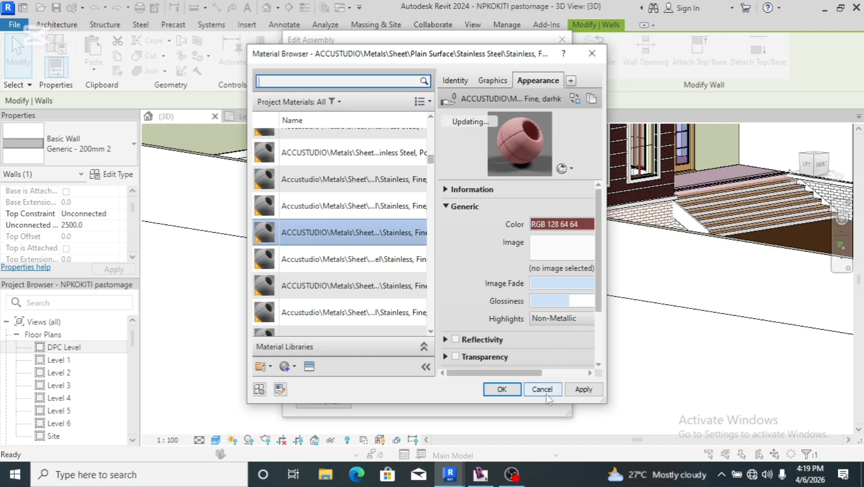
Try to apply the recolored material to the Generic - 200mm 2 type and check the short wall's finish from a higher angle
click(583, 395)
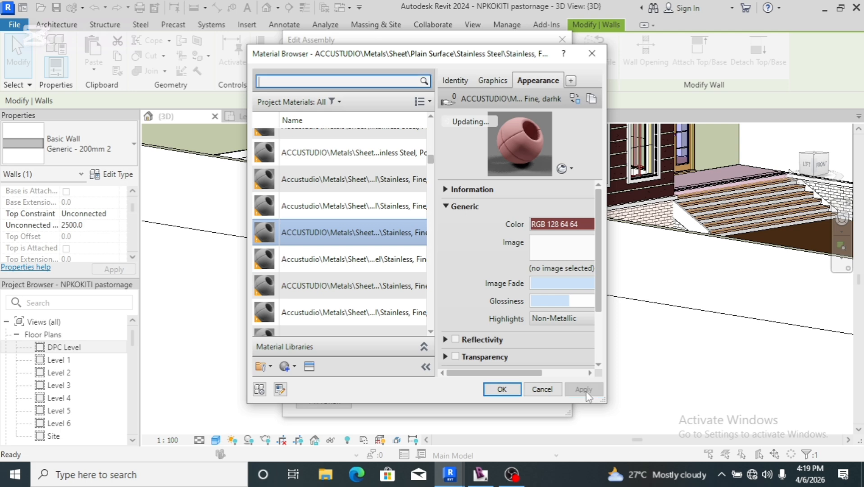
click(502, 388)
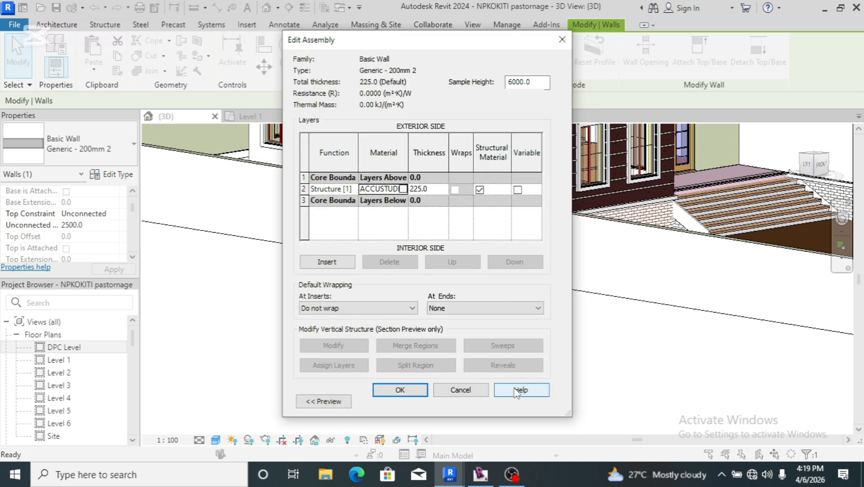
click(411, 389)
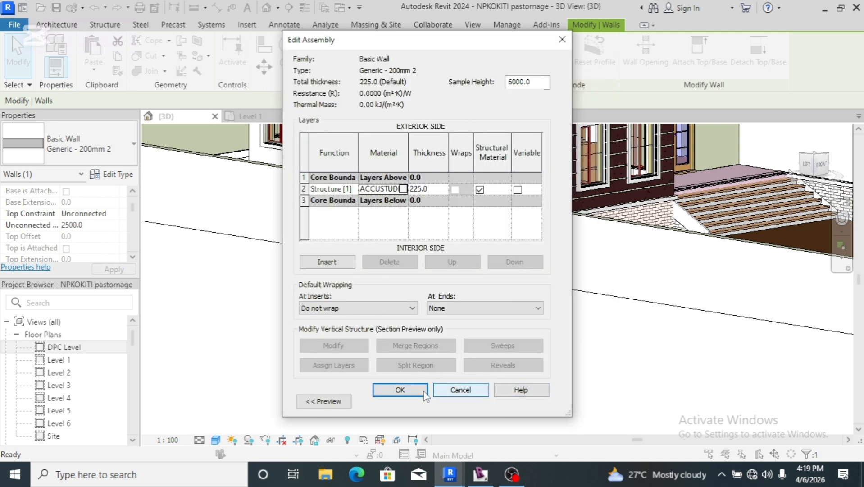
click(516, 402)
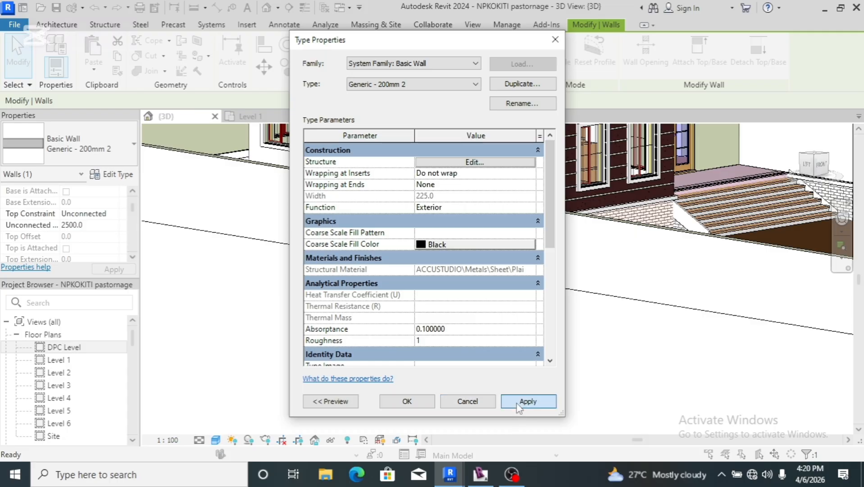
click(408, 401)
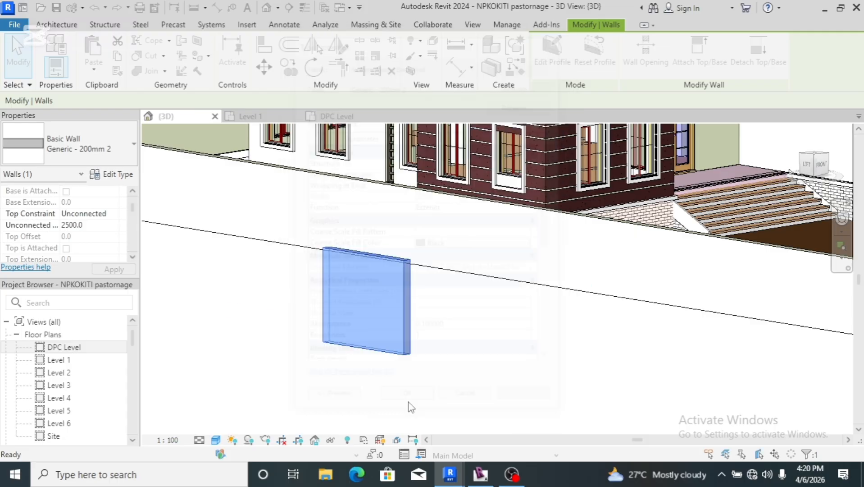
click(458, 382)
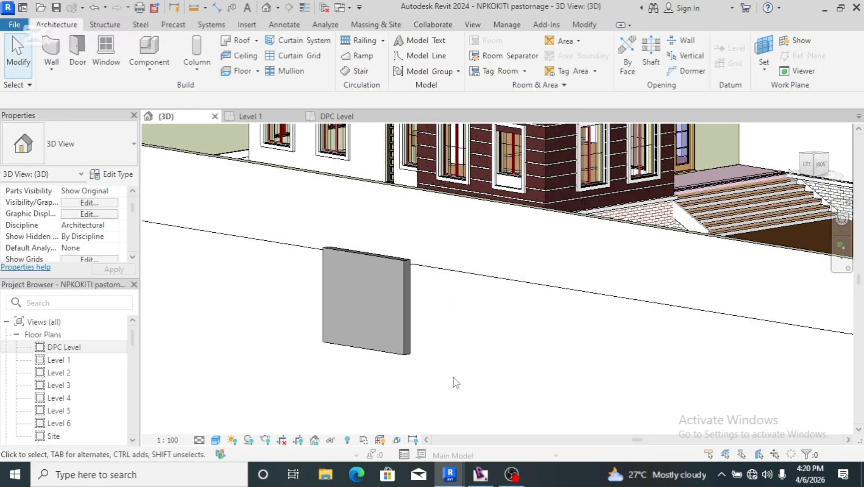
click(413, 326)
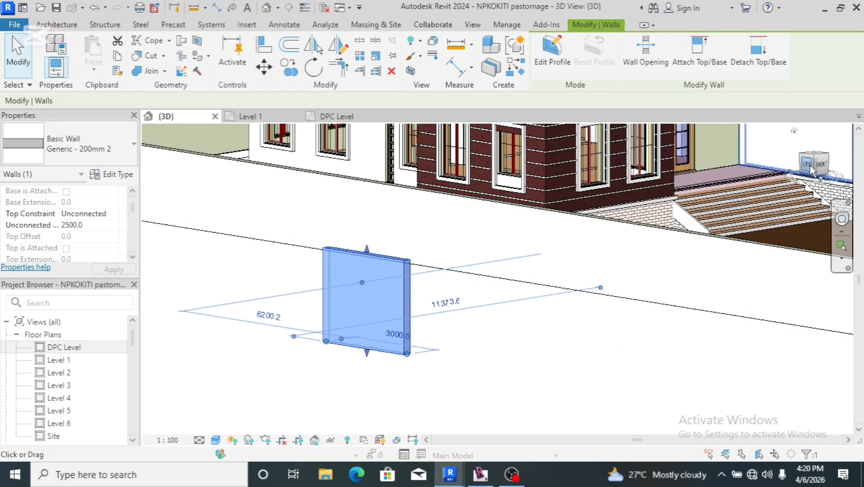
drag(811, 165, 785, 172)
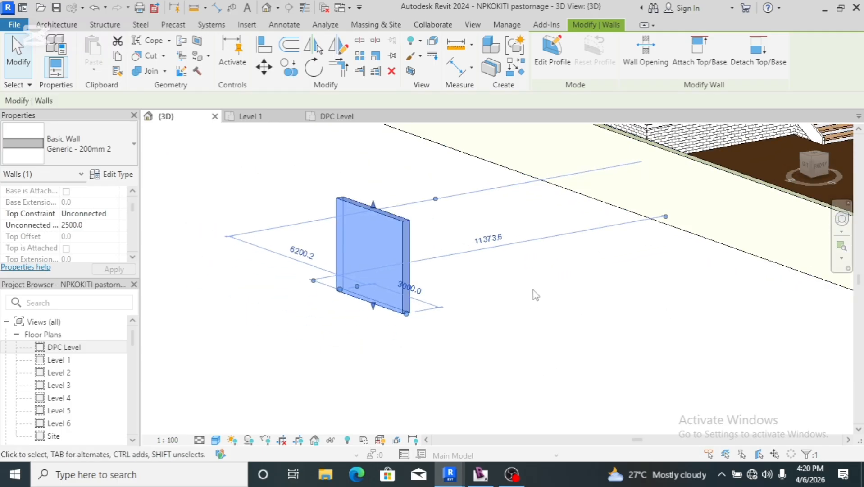
click(521, 322)
Inspect the structure material and appearance of the dark red Generic - 200mm CMU 2 band wall on the building's facade
scroll(493, 344, down, 3)
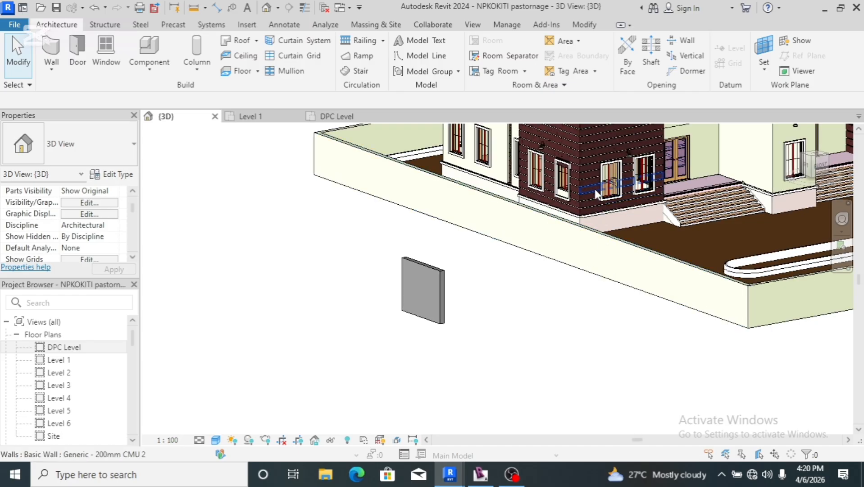
scroll(585, 182, up, 4)
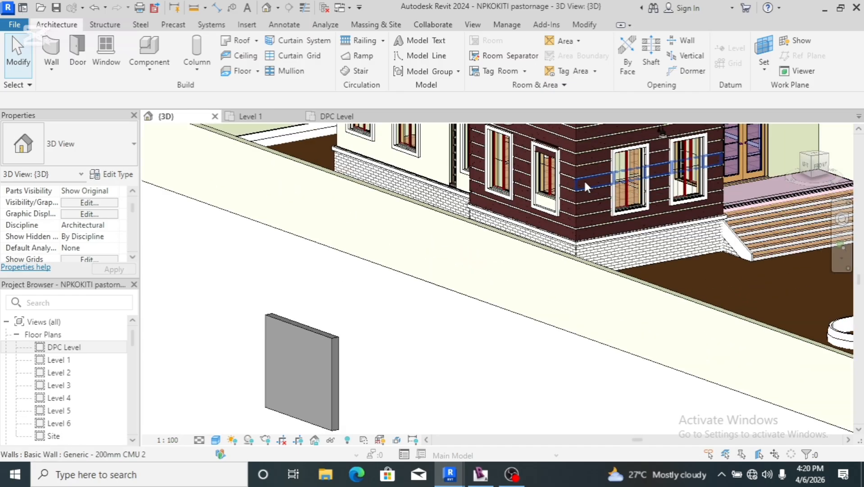
click(582, 216)
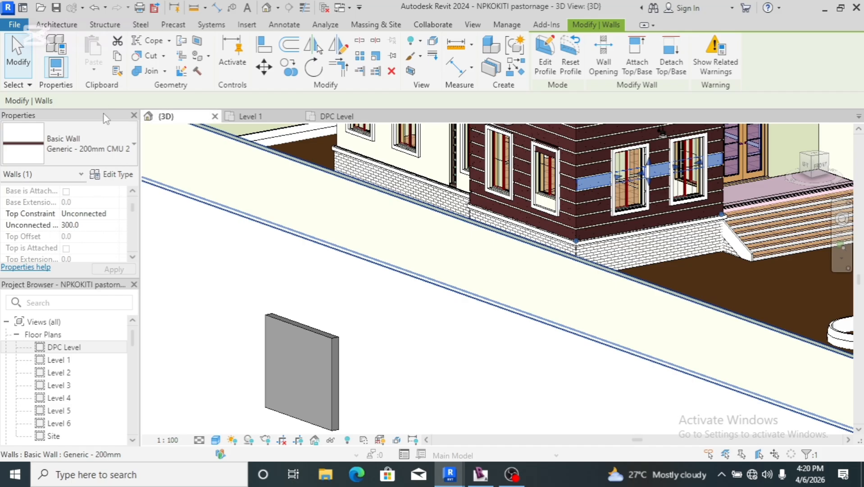
click(115, 180)
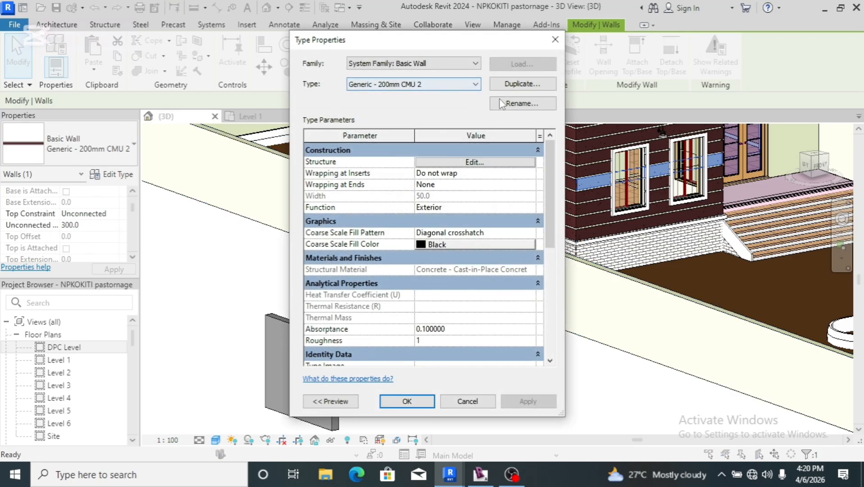
click(475, 162)
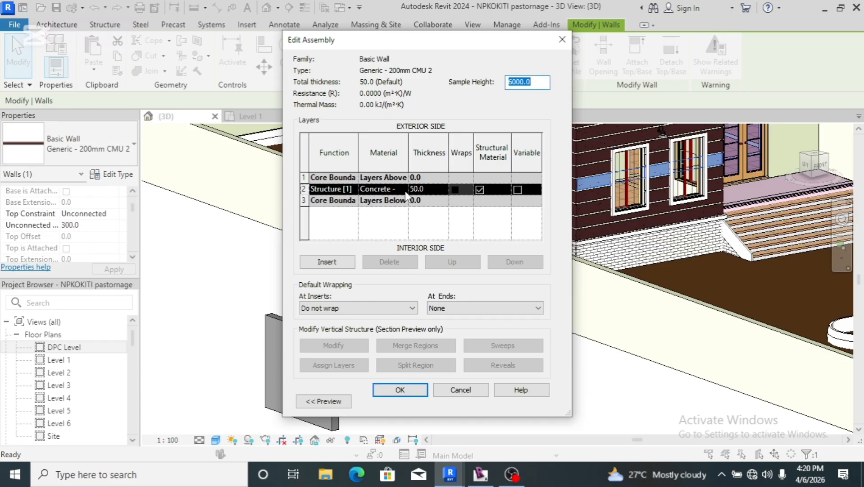
click(405, 191)
click(405, 191)
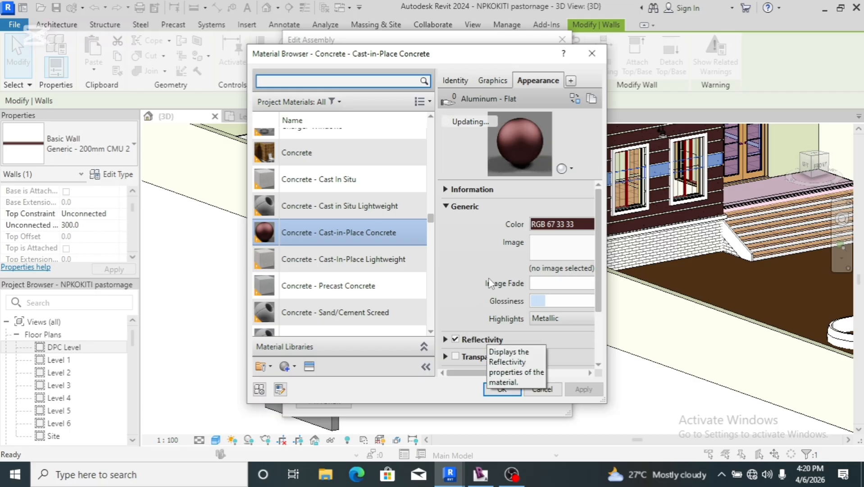
click(497, 389)
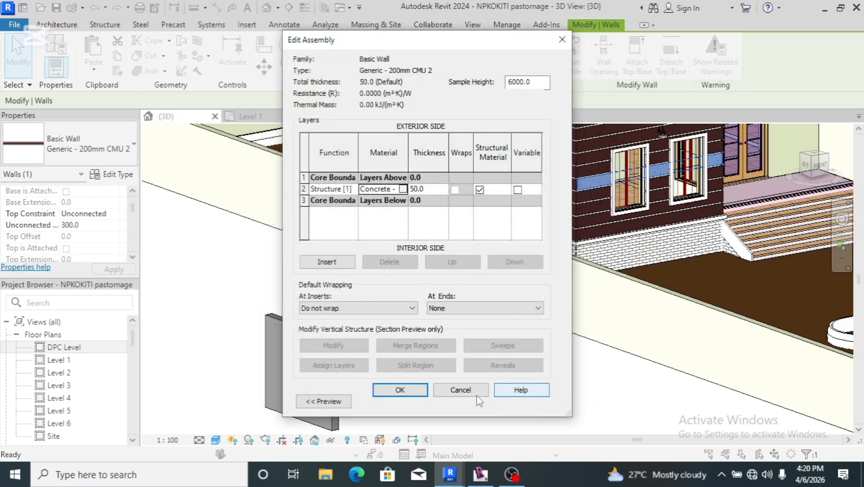
click(400, 390)
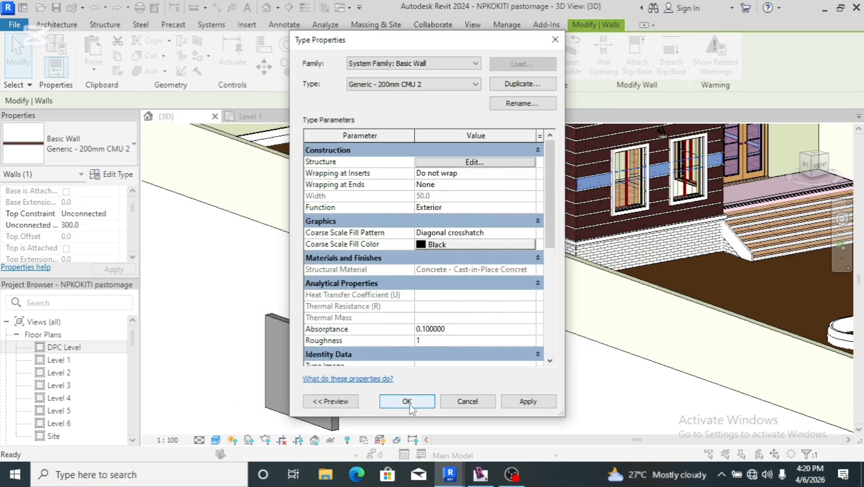
click(423, 402)
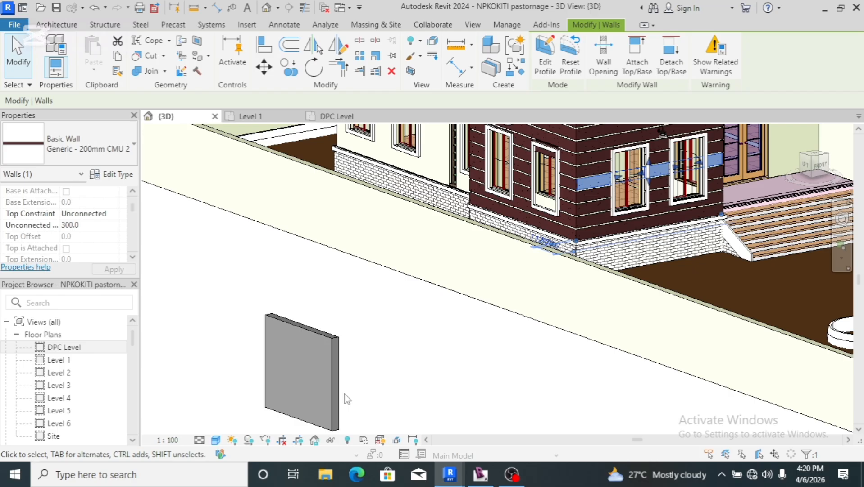
Assign the Concrete - Cast-in-Place Concrete material to the structure layer of the short wall's Generic - 200mm 2 type
click(328, 377)
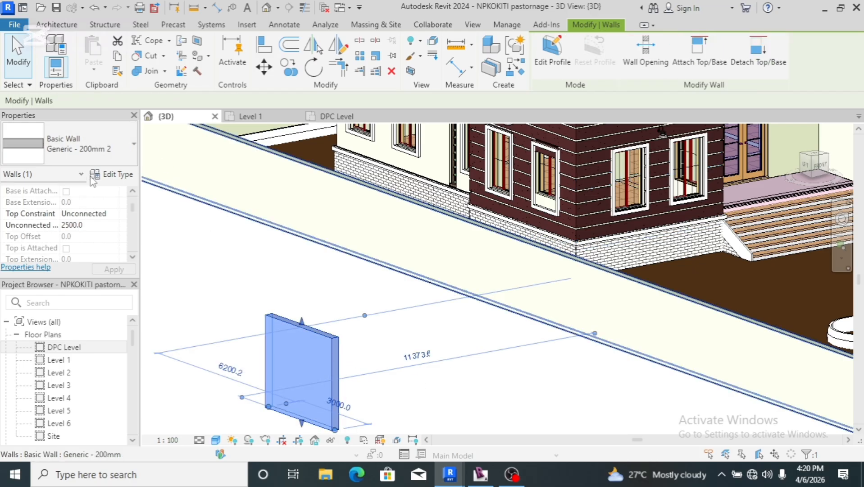
click(125, 177)
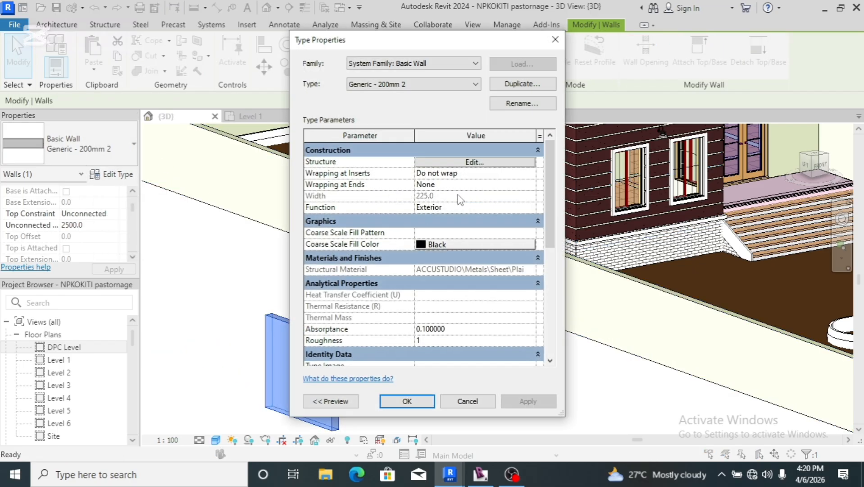
click(468, 163)
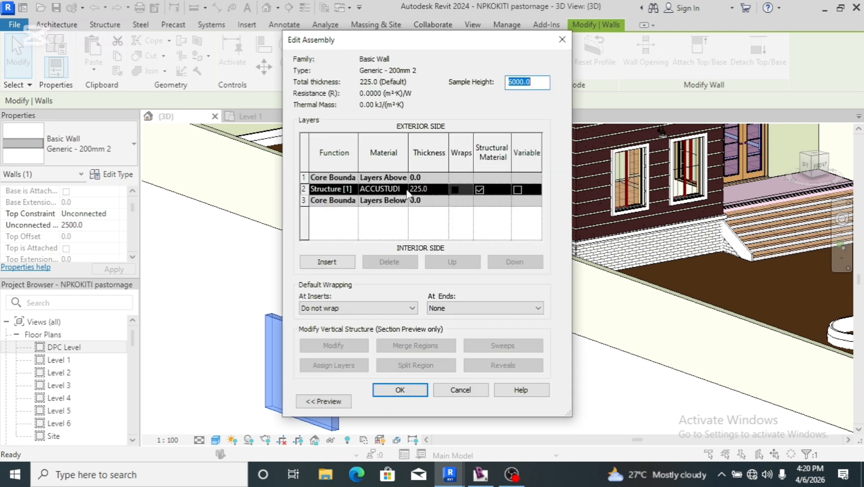
click(405, 190)
click(405, 189)
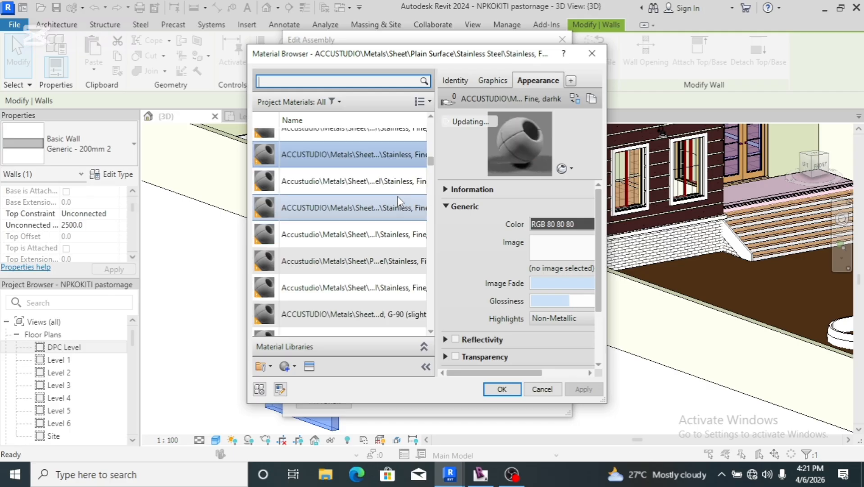
scroll(381, 221, down, 10)
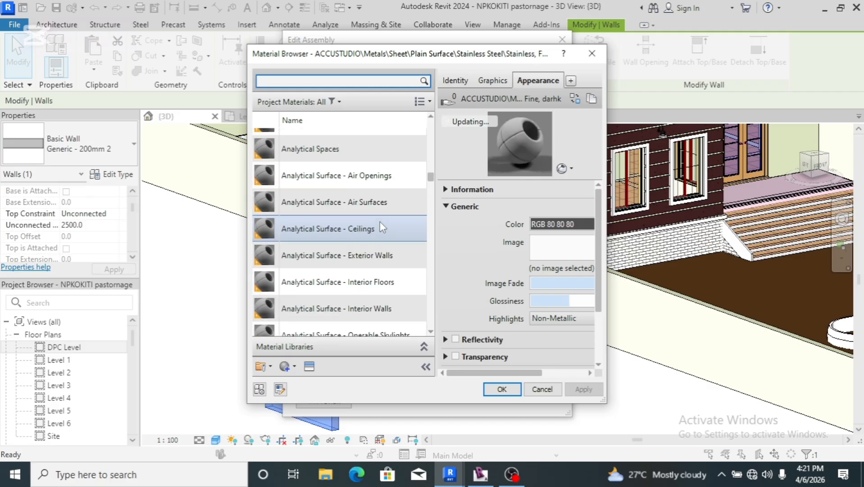
scroll(380, 221, down, 15)
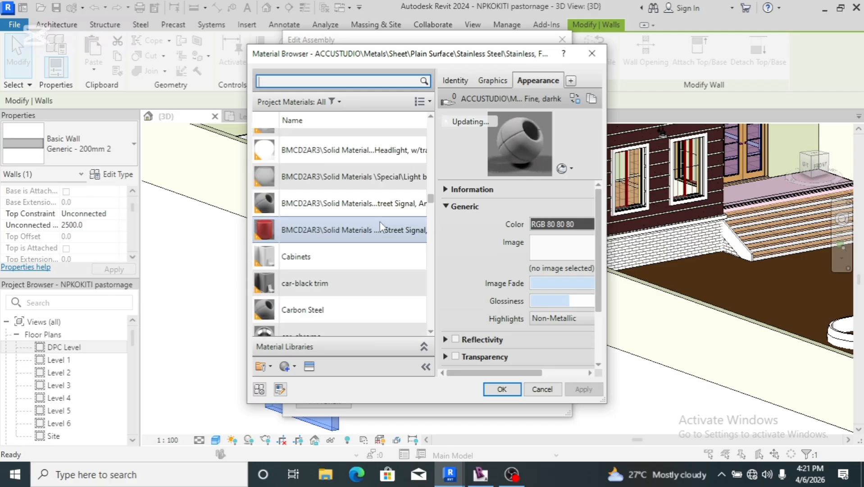
scroll(380, 222, down, 3)
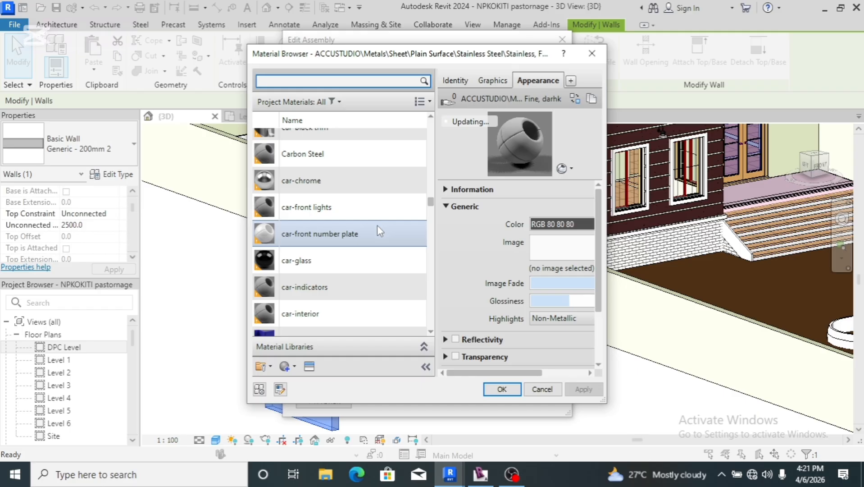
scroll(378, 228, up, 2)
scroll(378, 227, down, 1)
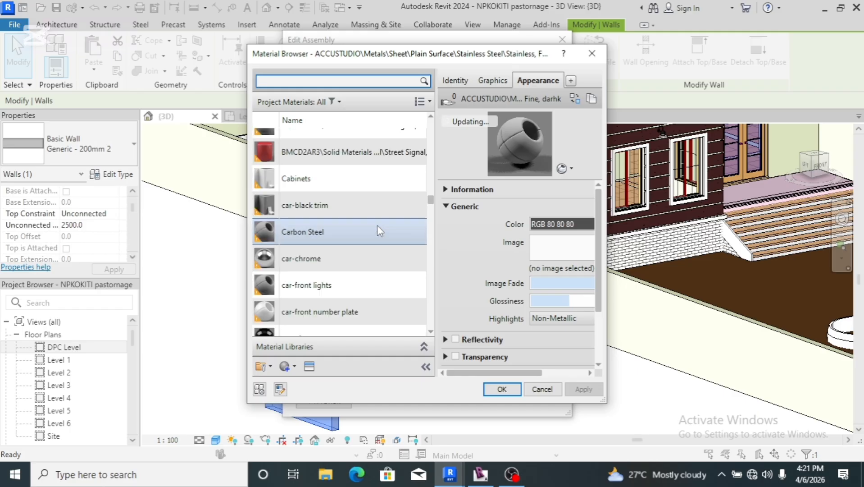
scroll(379, 228, down, 3)
scroll(378, 228, down, 10)
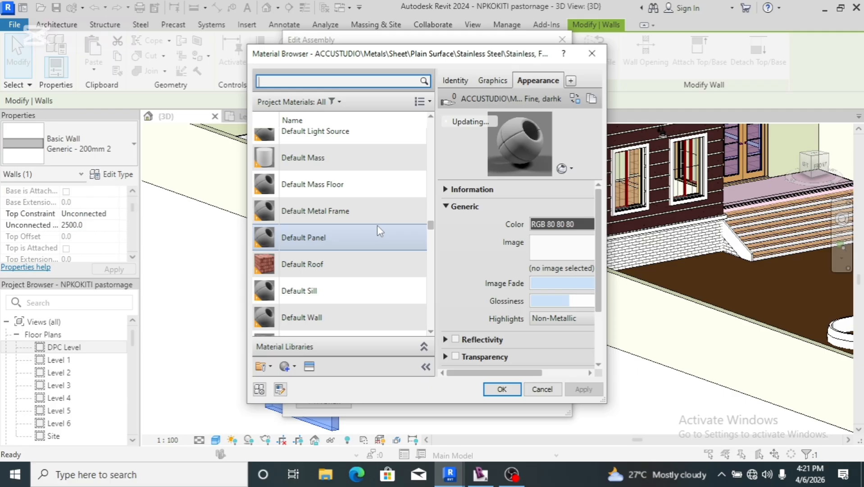
scroll(378, 228, down, 3)
scroll(378, 225, down, 4)
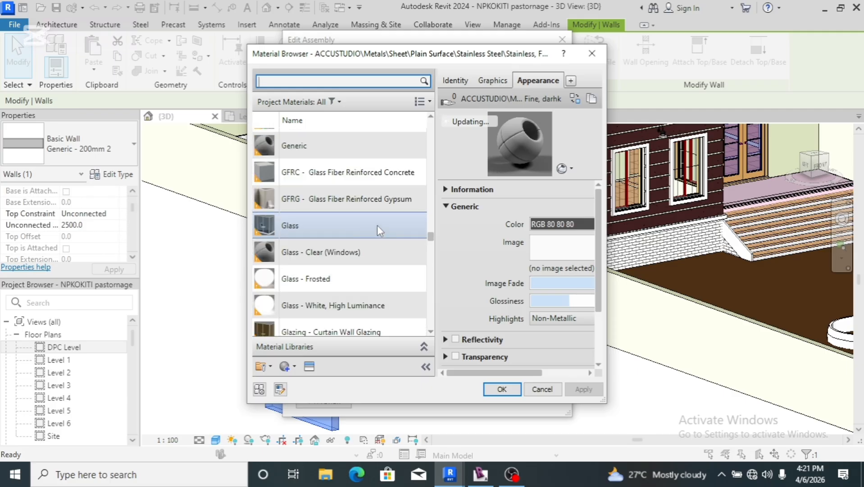
scroll(377, 225, down, 5)
scroll(378, 225, up, 12)
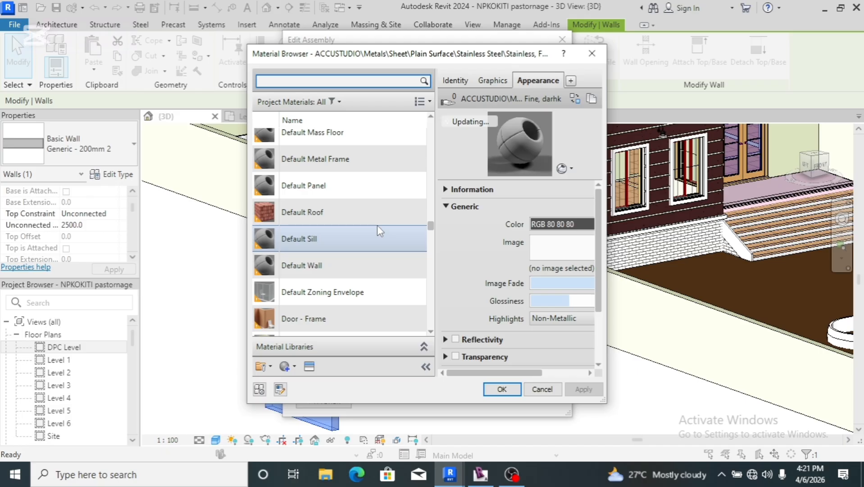
scroll(378, 225, up, 5)
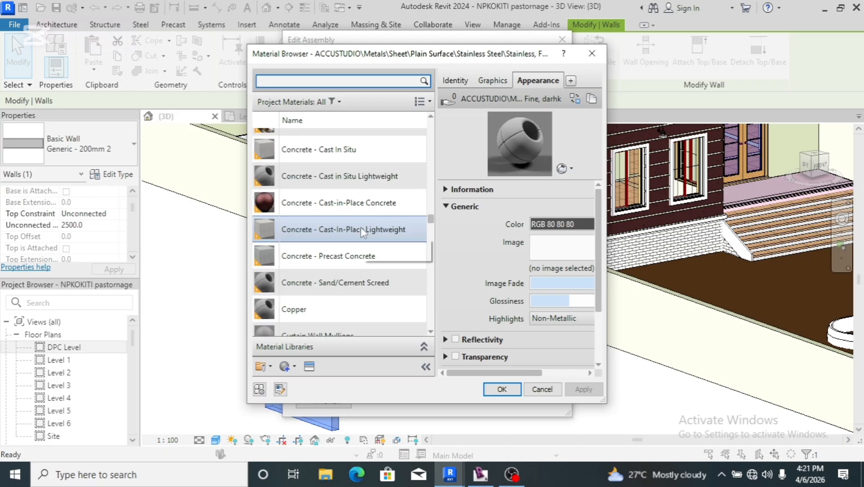
click(352, 205)
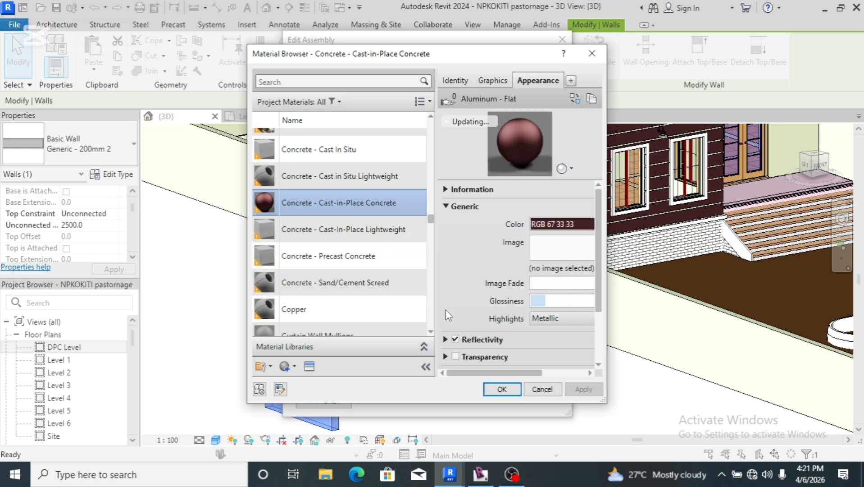
click(500, 388)
click(402, 390)
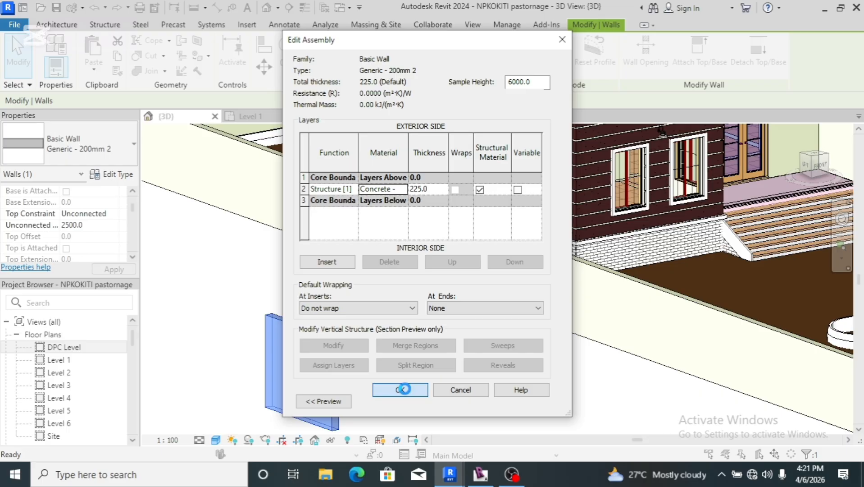
click(408, 400)
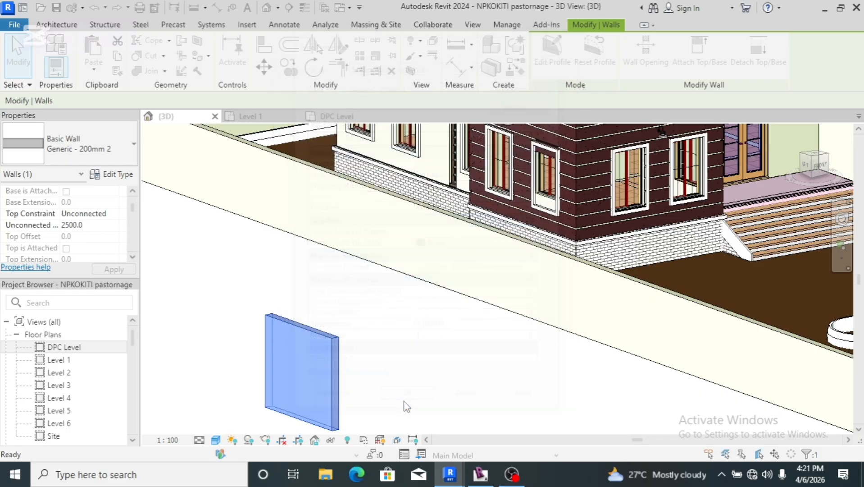
click(452, 395)
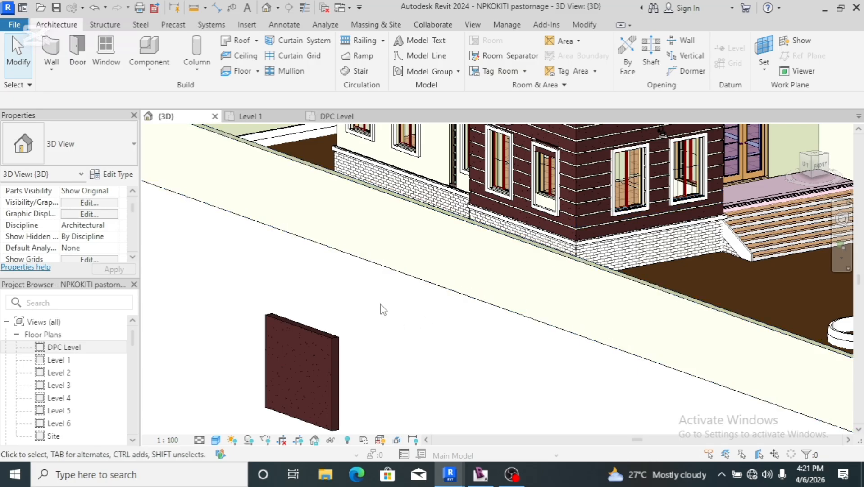
Choose Generic - 200mm 2 as the type for new walls and open the DPC Level floor plan
scroll(322, 300, down, 2)
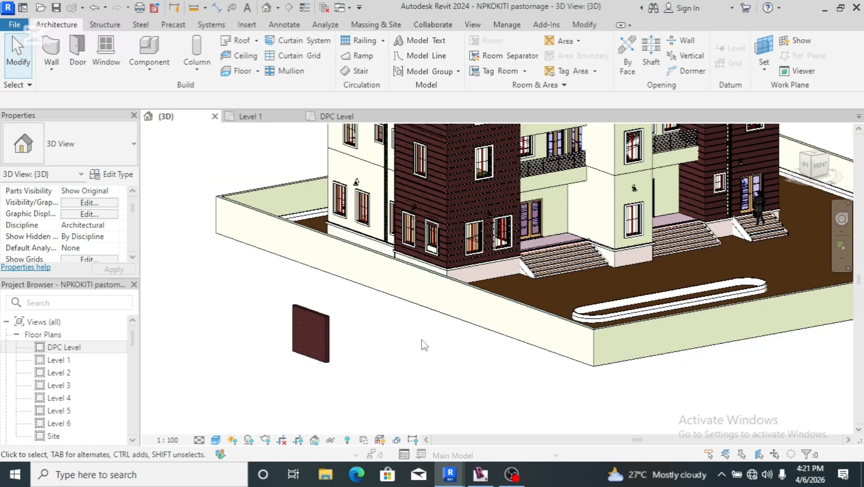
scroll(392, 350, down, 2)
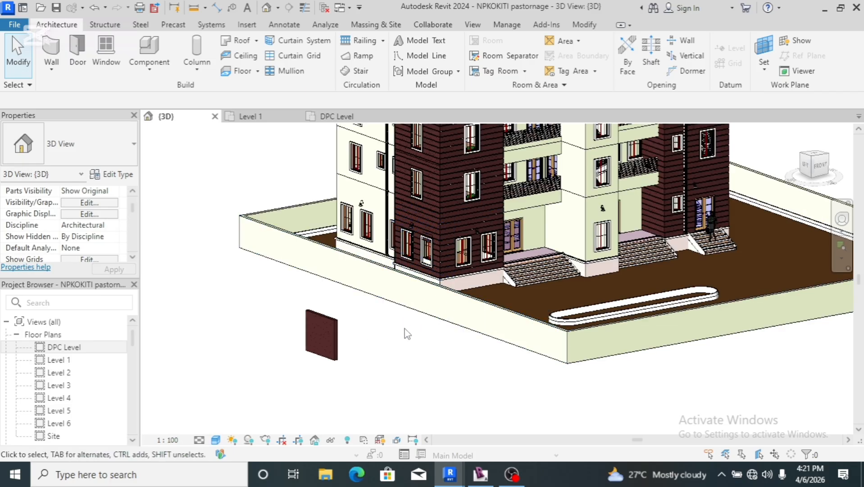
scroll(326, 351, down, 2)
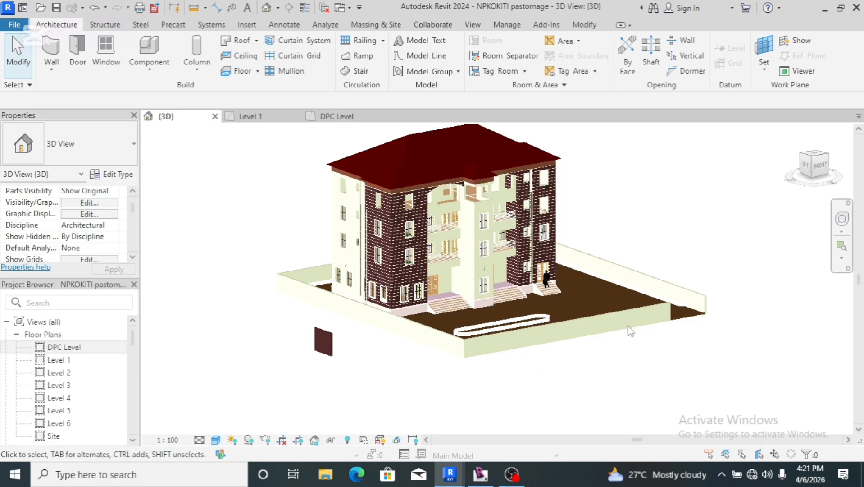
scroll(634, 272, up, 2)
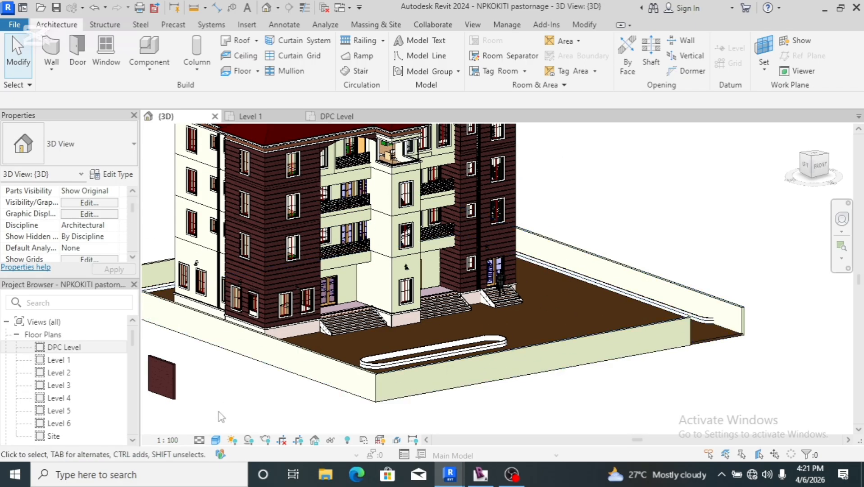
click(55, 50)
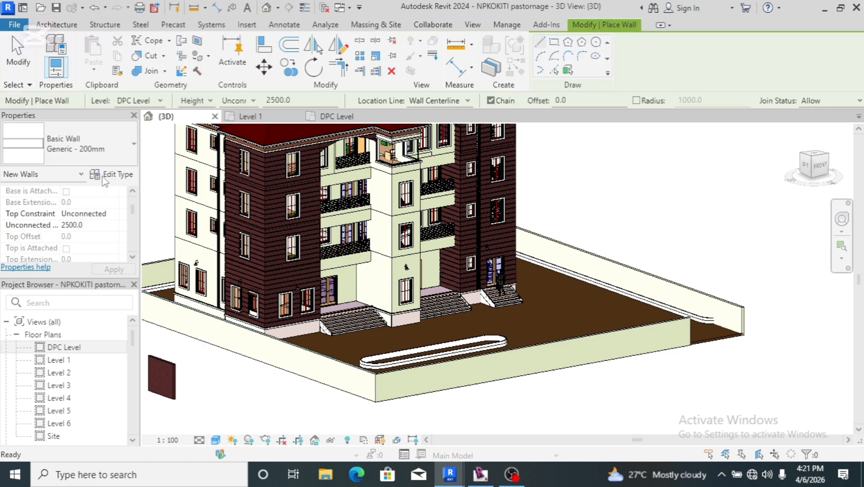
click(131, 143)
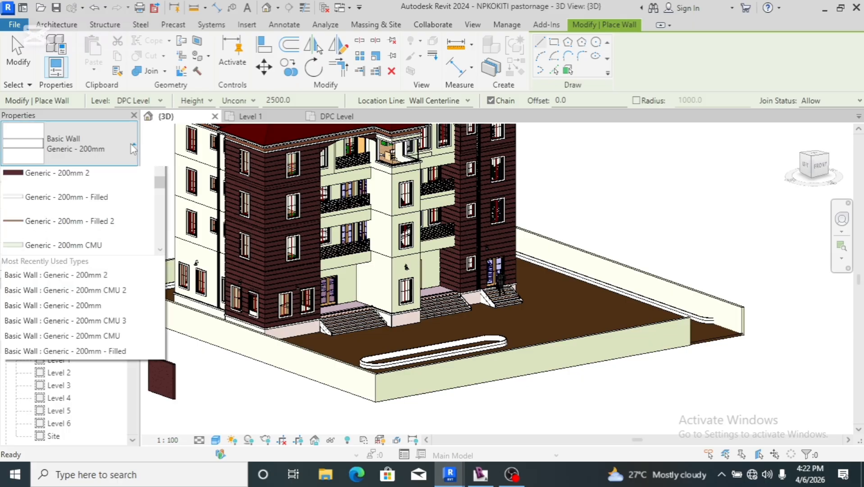
mouse_move(85, 229)
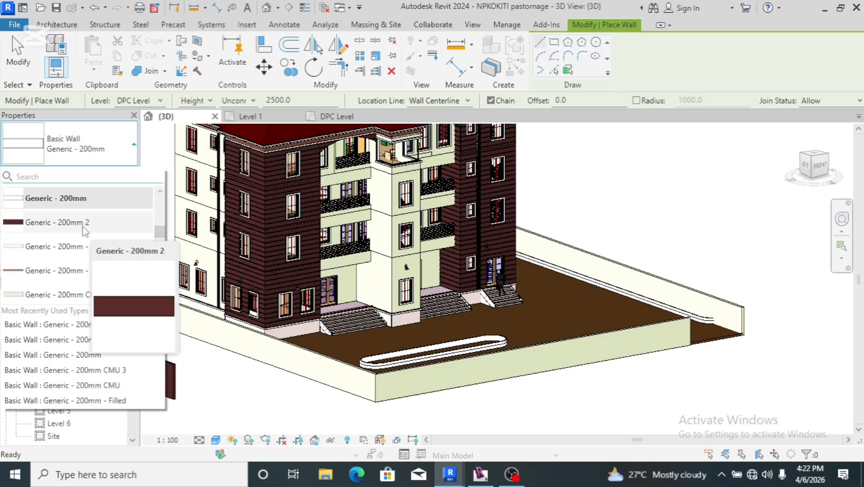
click(85, 228)
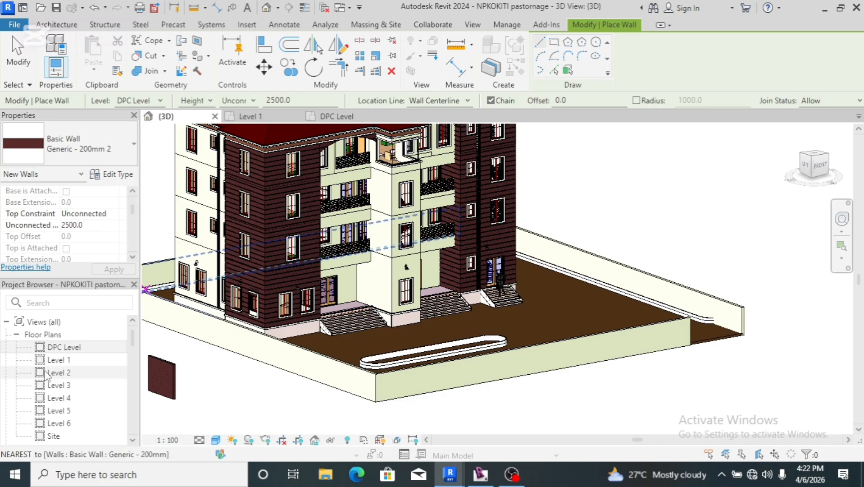
click(61, 349)
double_click(60, 349)
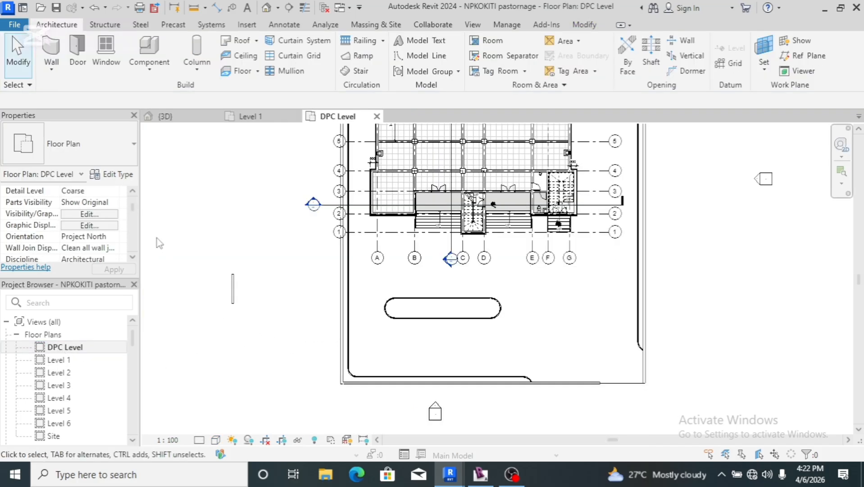
Start a new architectural wall of type Generic - 200mm 2 with an unconnected height of 3000 mm
click(53, 71)
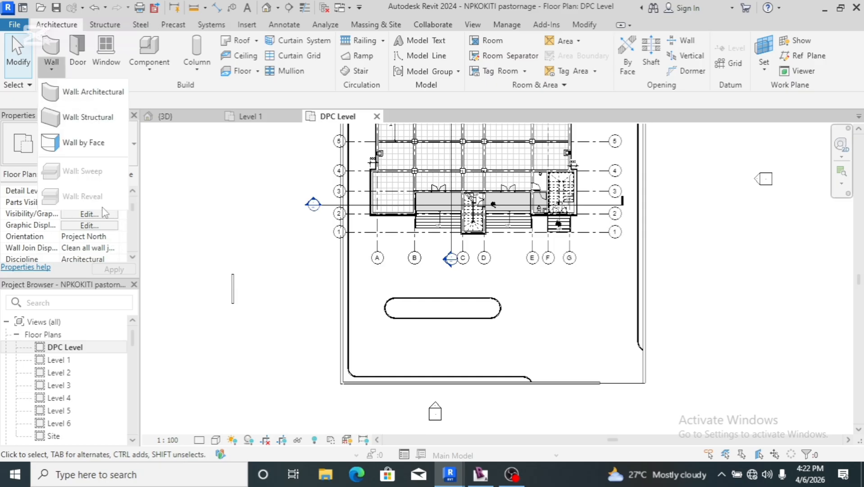
click(68, 97)
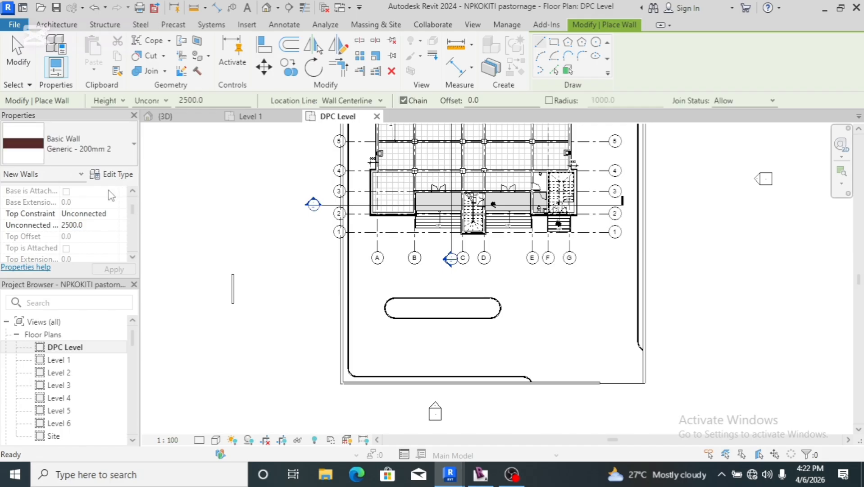
click(70, 225)
key(BackSpace)
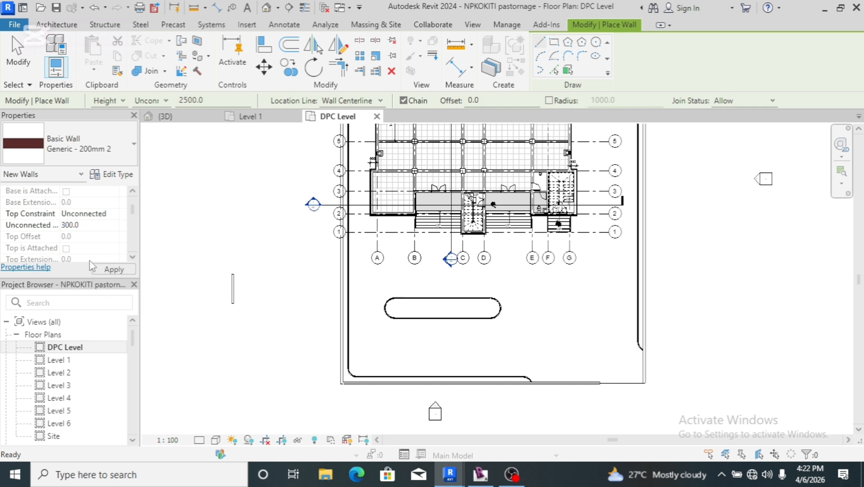
click(108, 269)
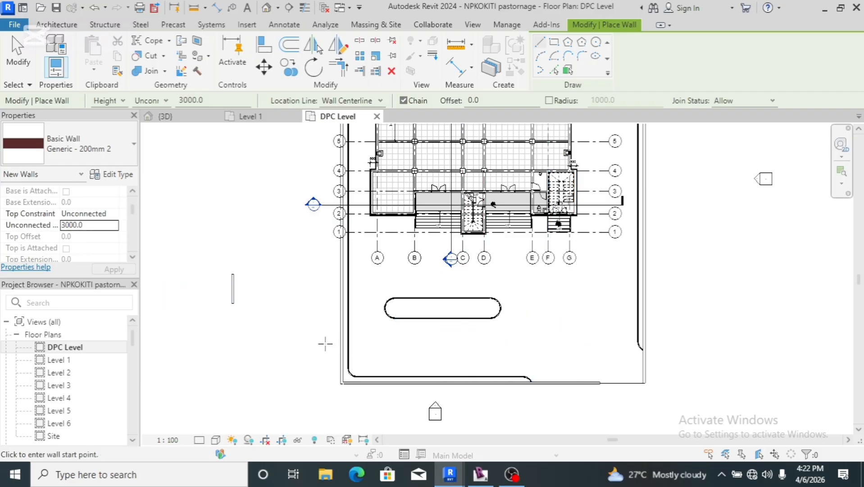
Draw a pier wall about 900 mm long at right angles across the side fence wall, near its corner with the gate-side fence
scroll(341, 384, up, 3)
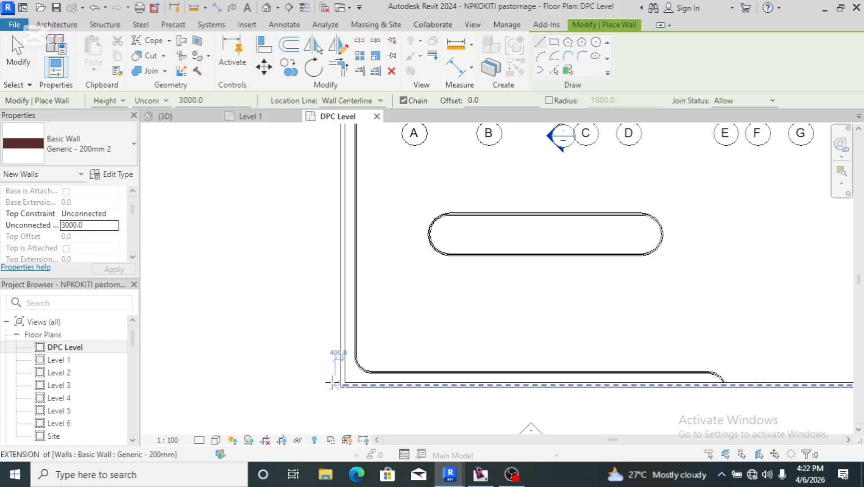
click(338, 371)
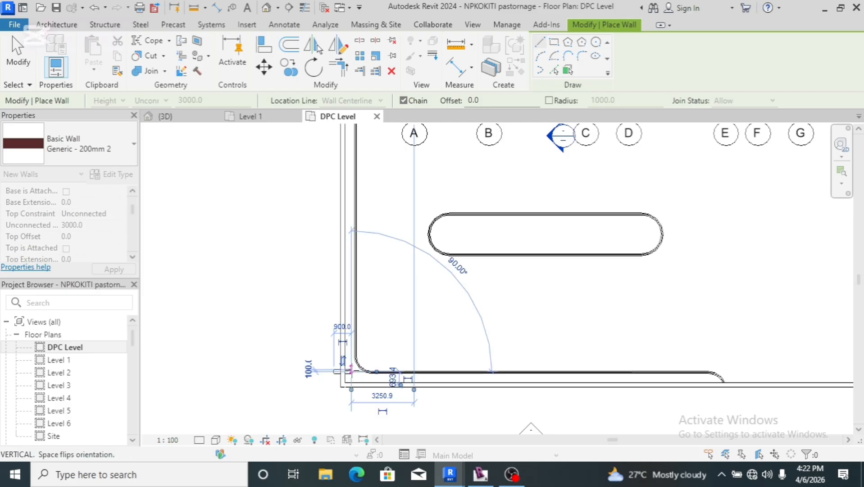
key(Escape)
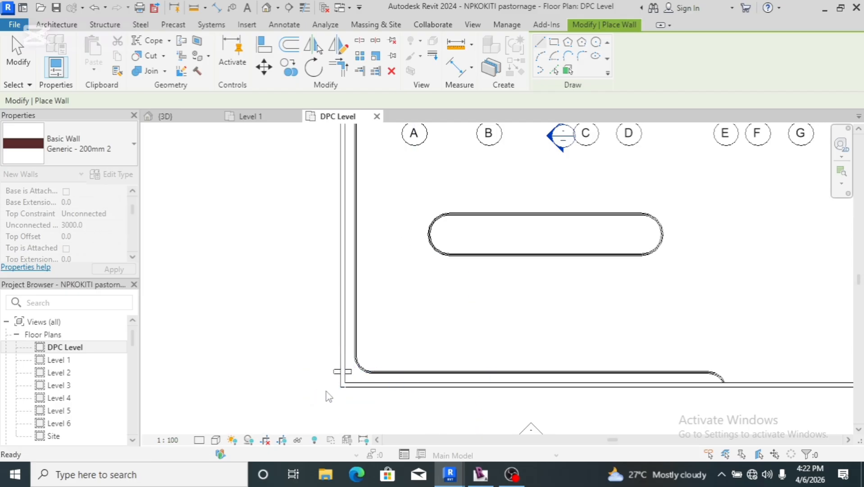
Draw a pier wall about 800 mm long at right angles across the gate-side fence, near its corner with the first pier's side fence
scroll(363, 392, up, 2)
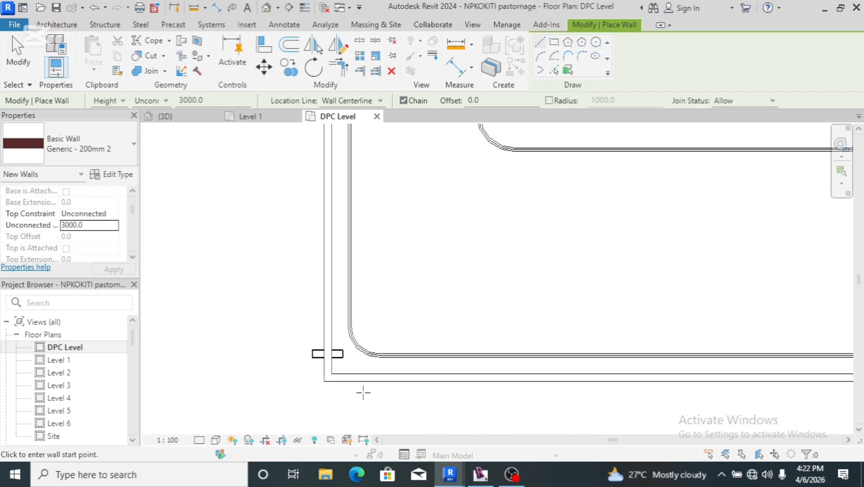
click(365, 365)
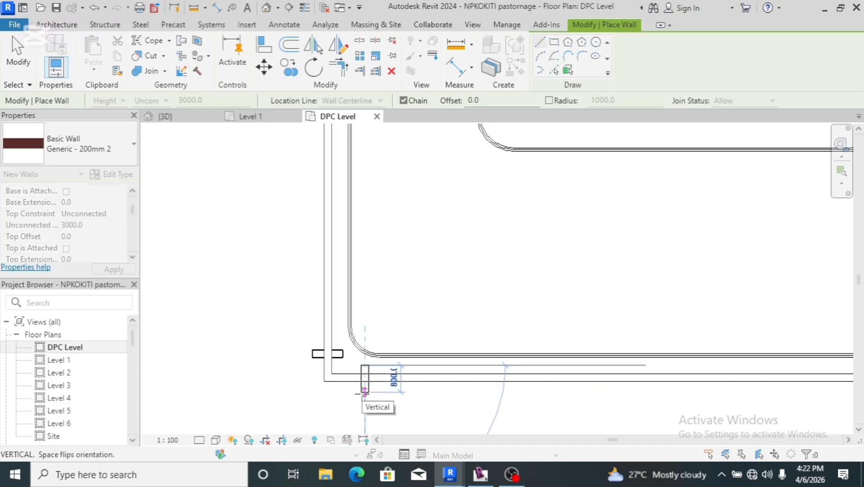
scroll(343, 395, down, 2)
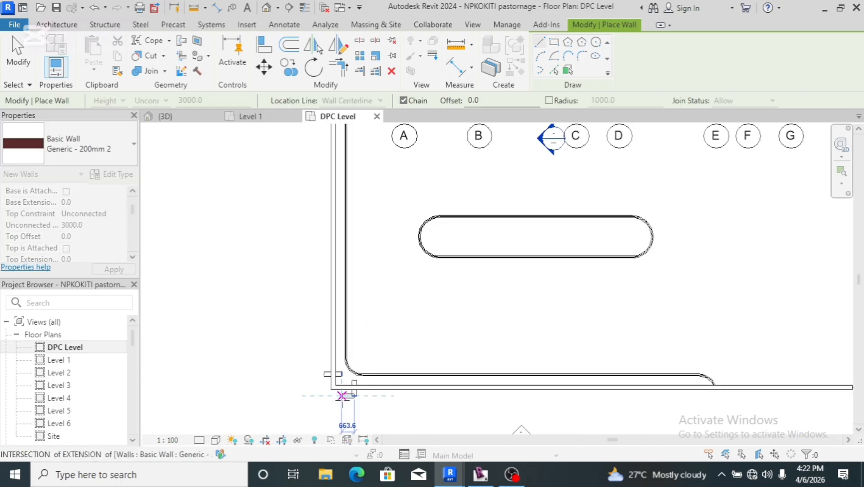
click(354, 395)
key(Escape)
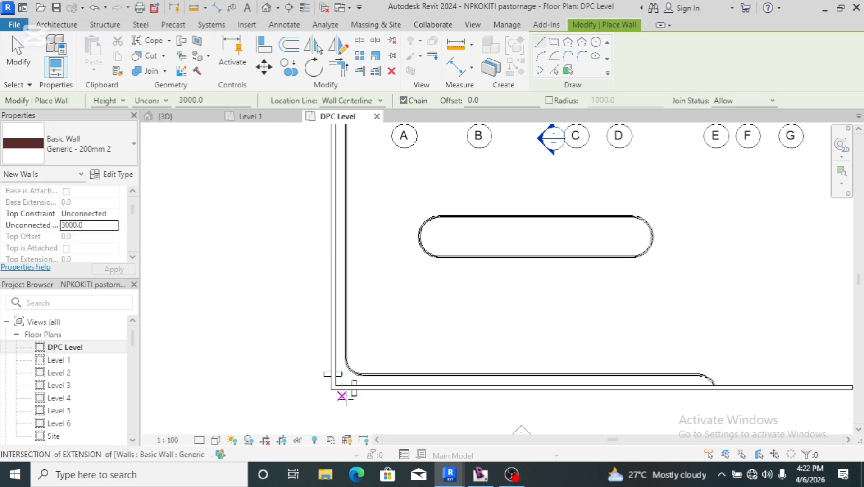
scroll(333, 397, down, 3)
scroll(589, 371, up, 3)
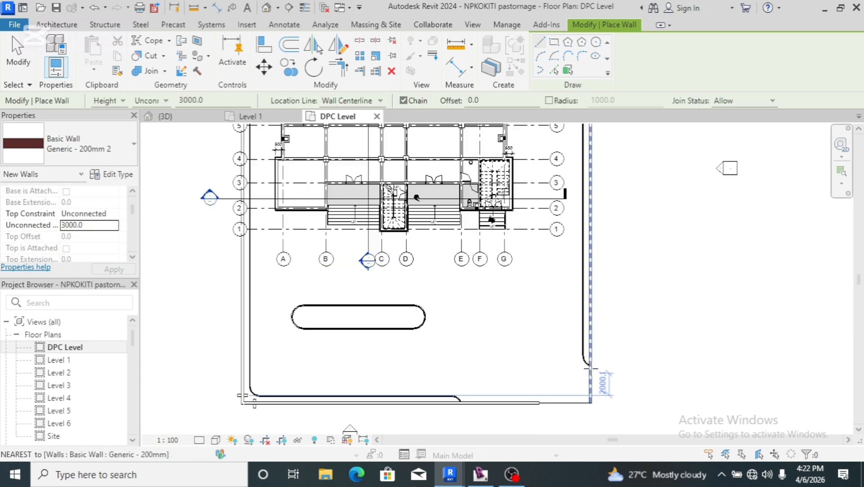
click(588, 375)
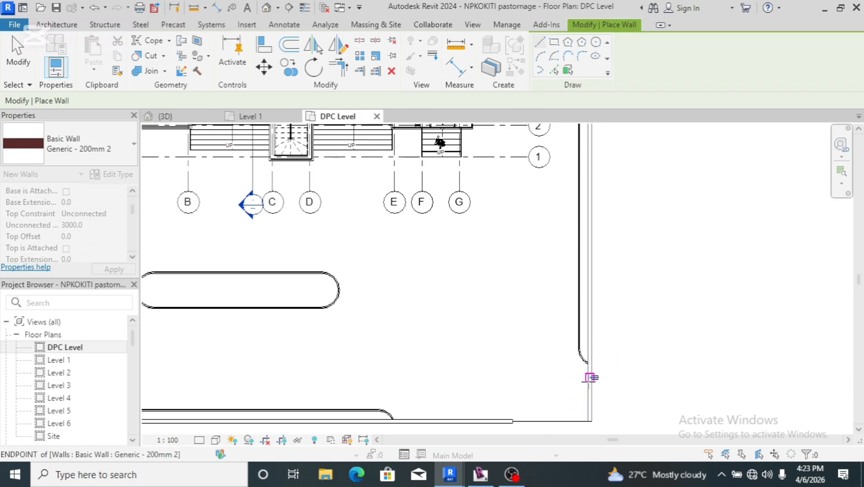
key(Escape)
scroll(590, 380, up, 2)
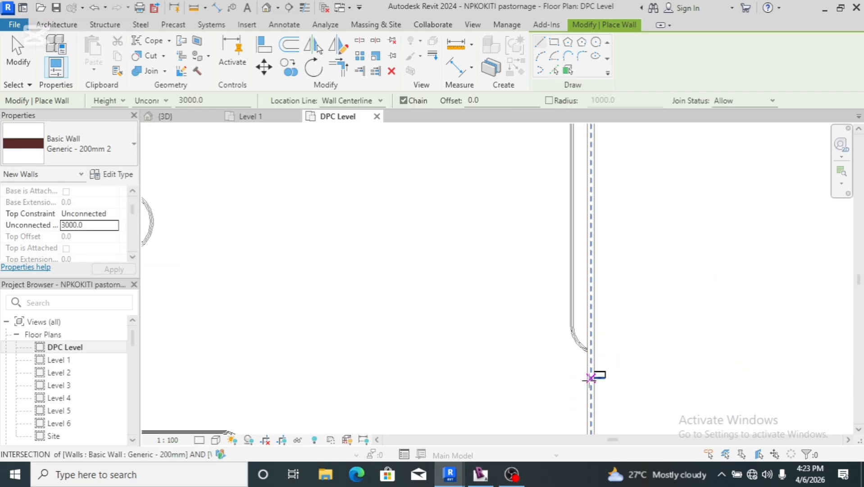
key(Escape)
Draw a pier wall about 1300 mm long at right angles across the side fence nearest the gate opening, just past the curved kerb end
scroll(591, 383, down, 3)
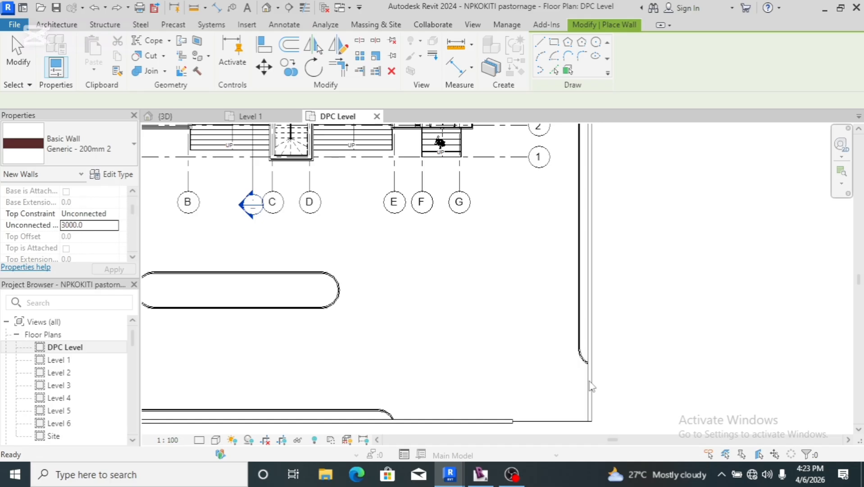
scroll(573, 377, up, 3)
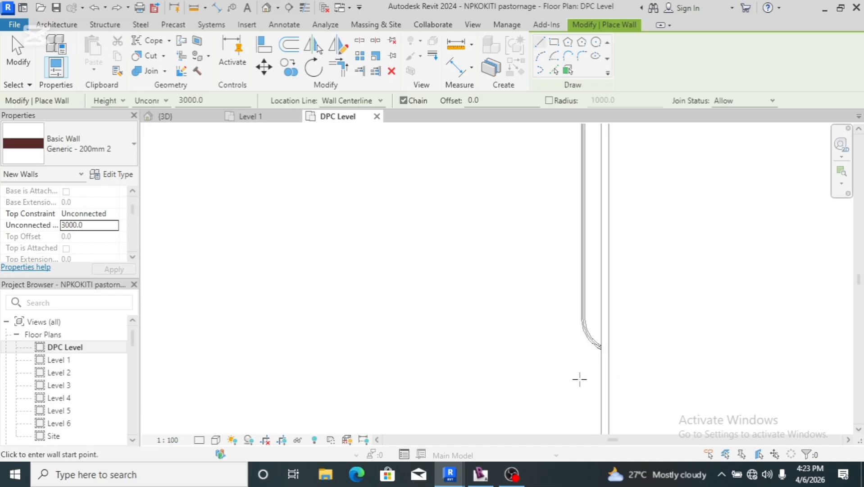
click(583, 378)
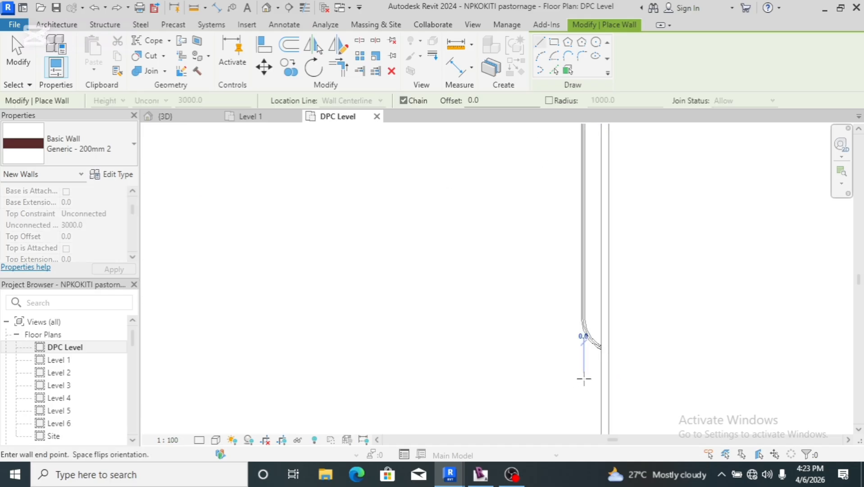
click(628, 378)
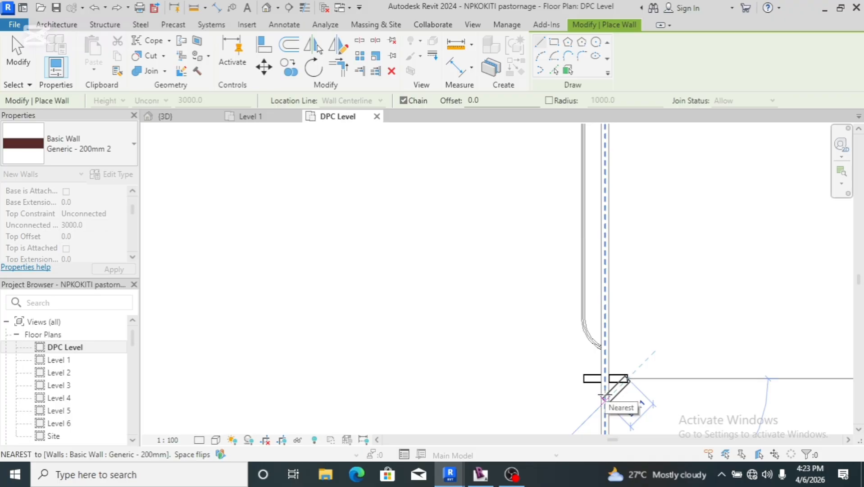
key(Escape)
Draw a pier wall about 700 mm long at right angles across the rear fence, near its corner with the gate opening's side fence
scroll(527, 410, down, 5)
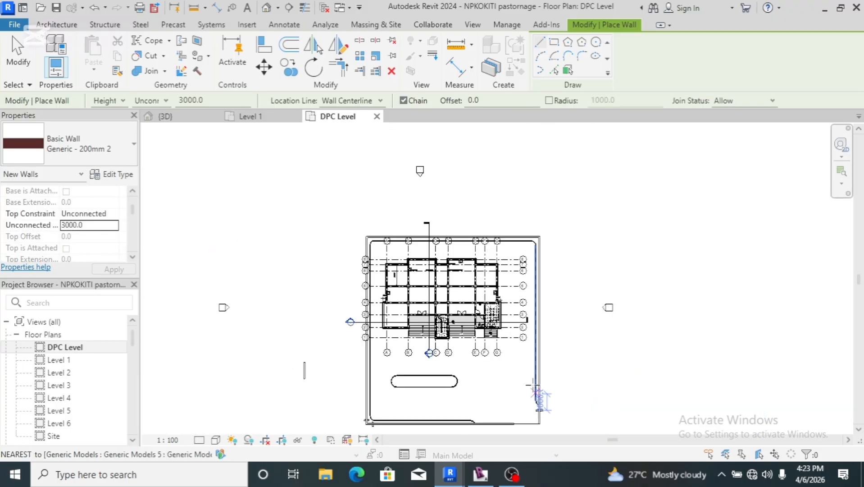
scroll(457, 247, up, 5)
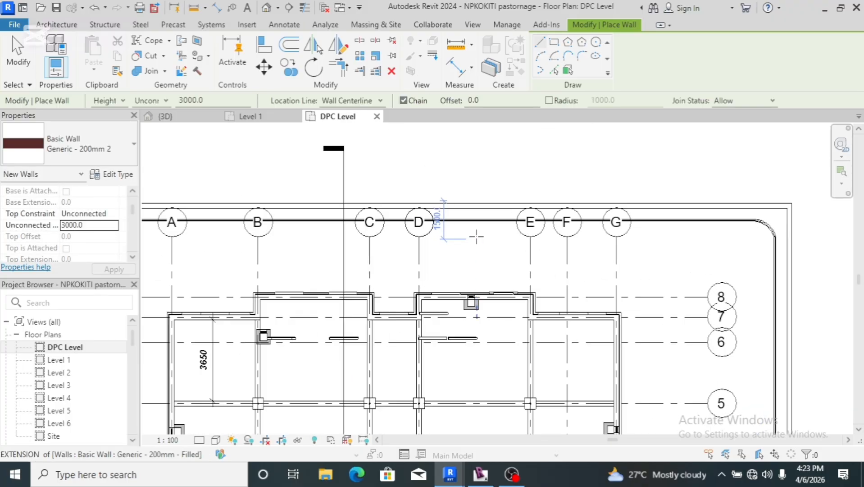
scroll(476, 236, up, 1)
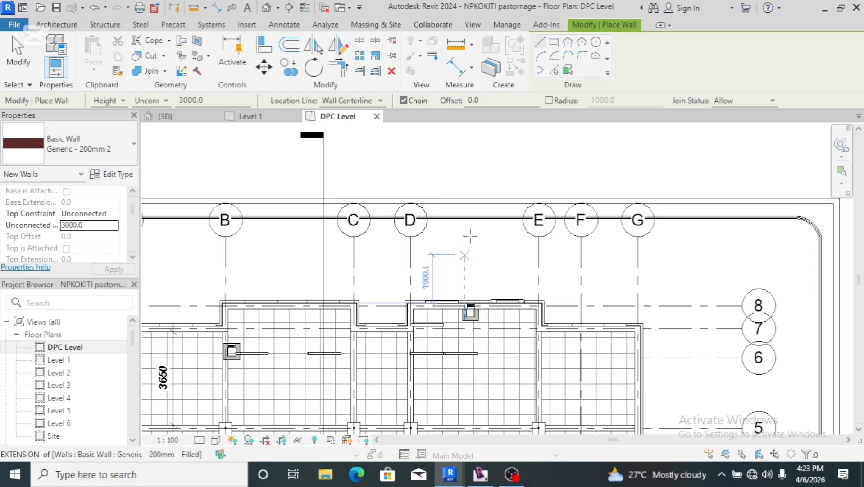
click(819, 205)
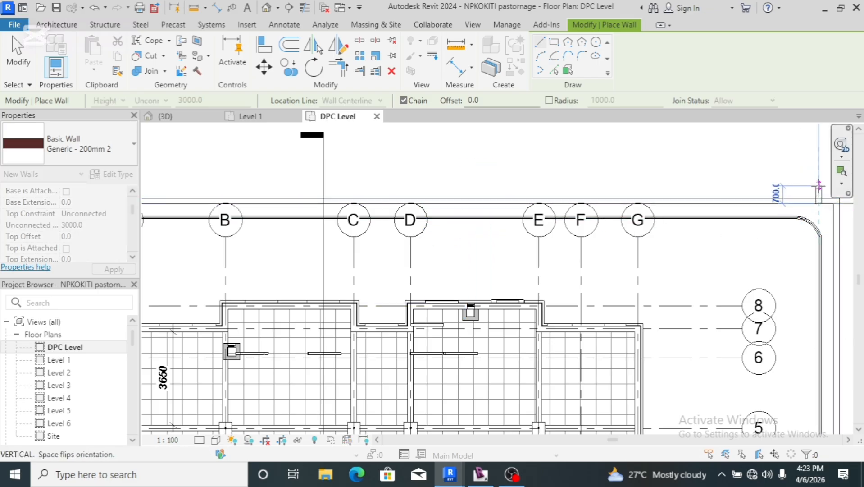
click(819, 185)
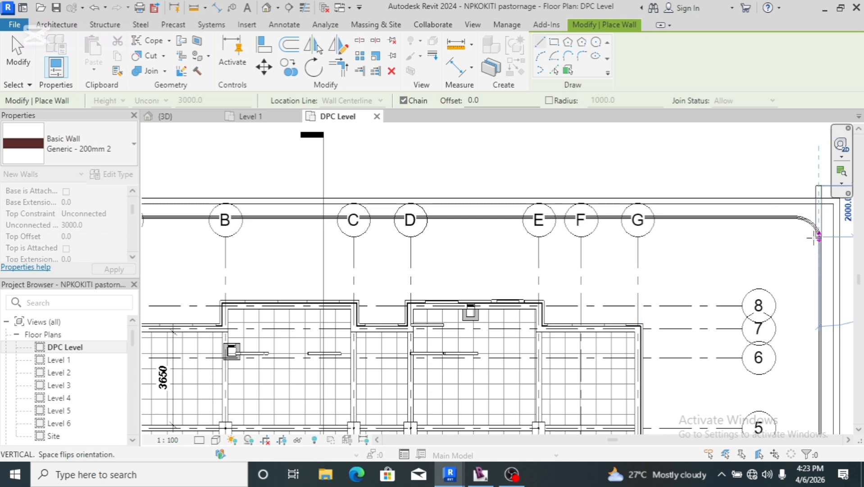
scroll(607, 181, down, 3)
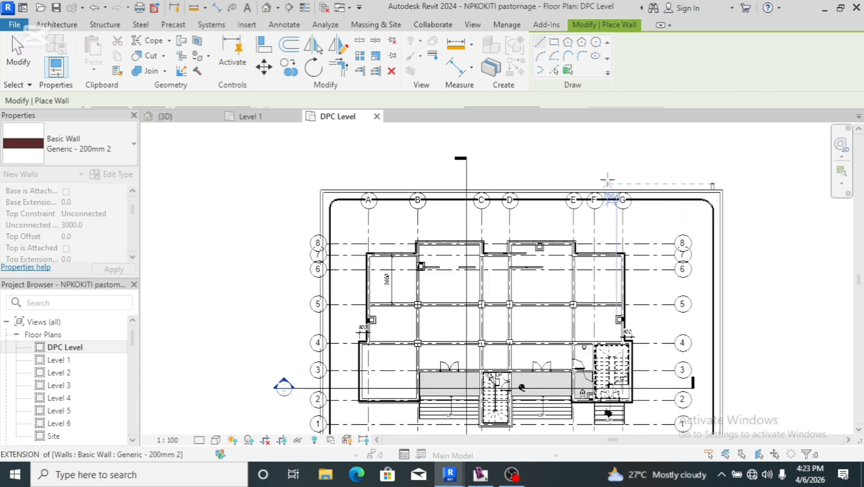
scroll(607, 181, down, 2)
key(Escape)
key(Escape)
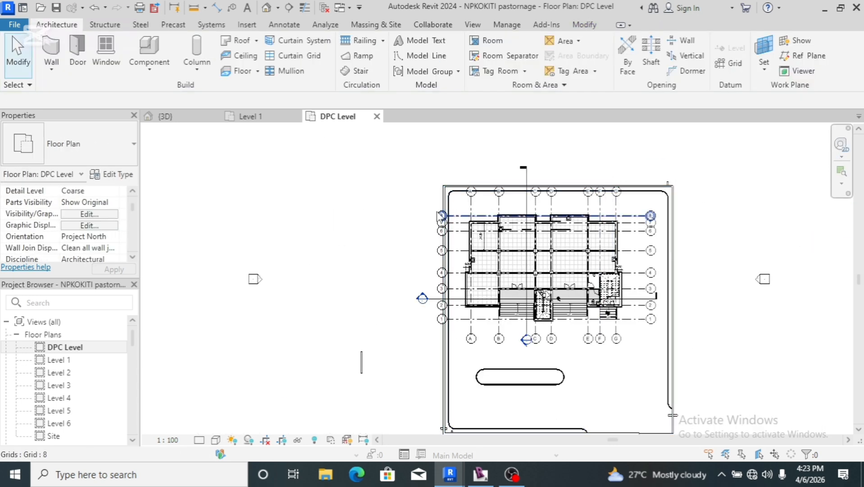
Set the length of the side fence pier near the gate opening to 800 mm
scroll(440, 215, down, 1)
scroll(581, 356, up, 5)
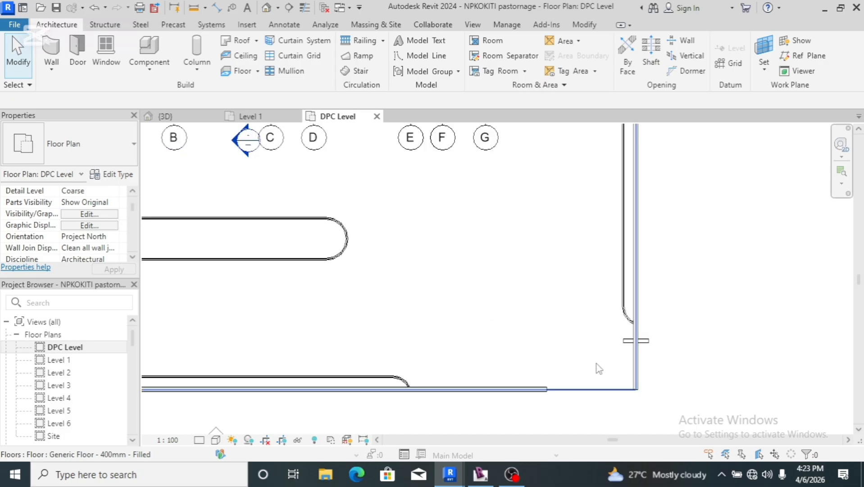
scroll(597, 363, up, 1)
scroll(633, 370, up, 3)
scroll(611, 347, down, 3)
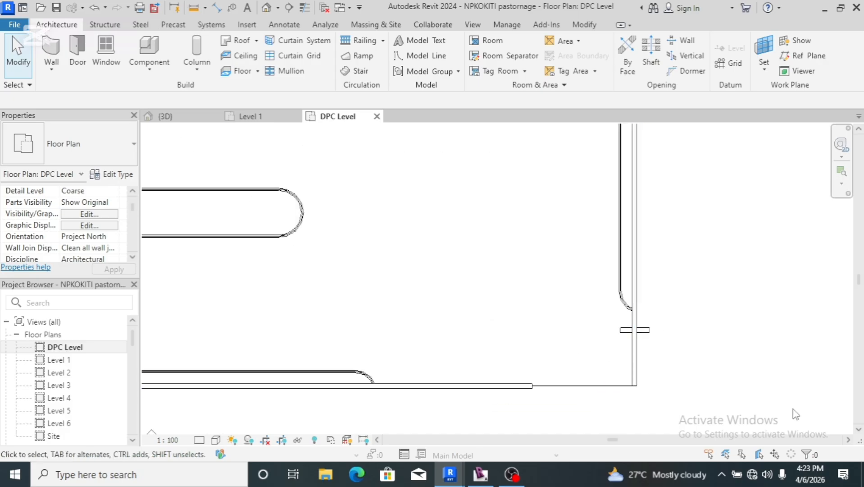
scroll(673, 399, up, 3)
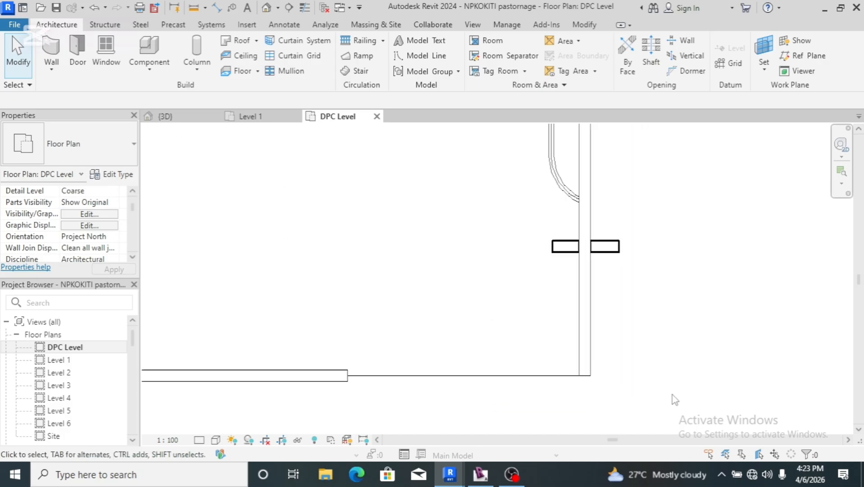
click(619, 245)
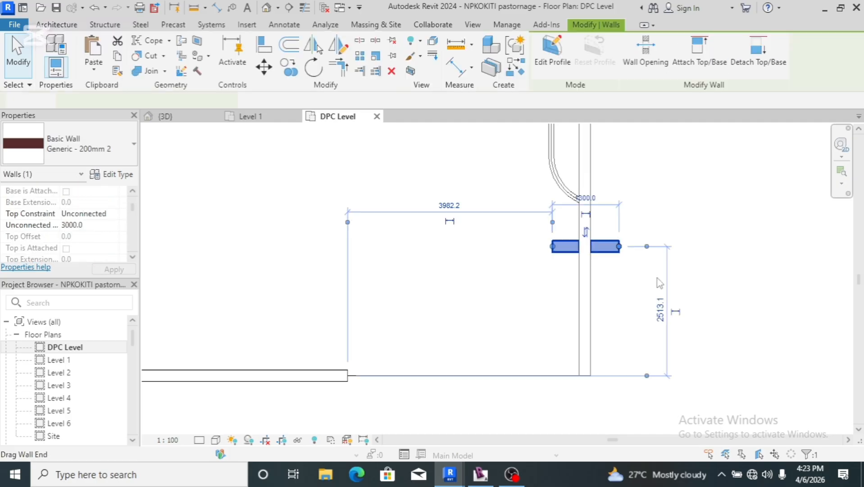
click(584, 198)
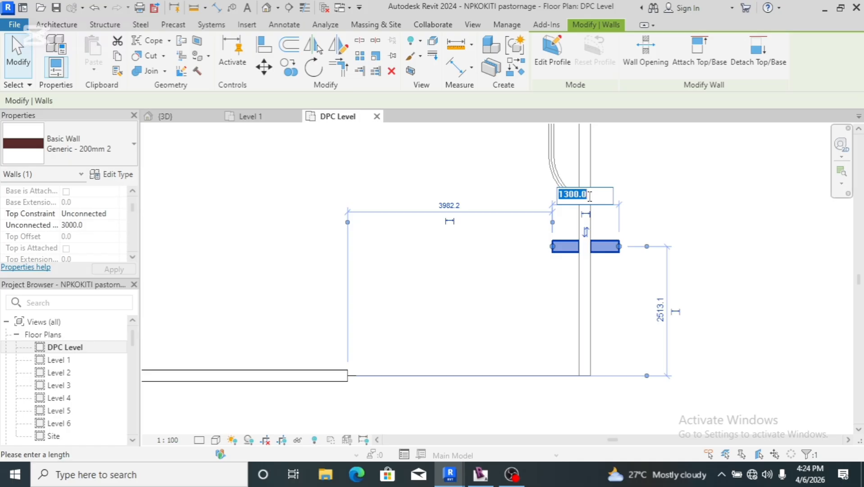
text(300)
key(Return)
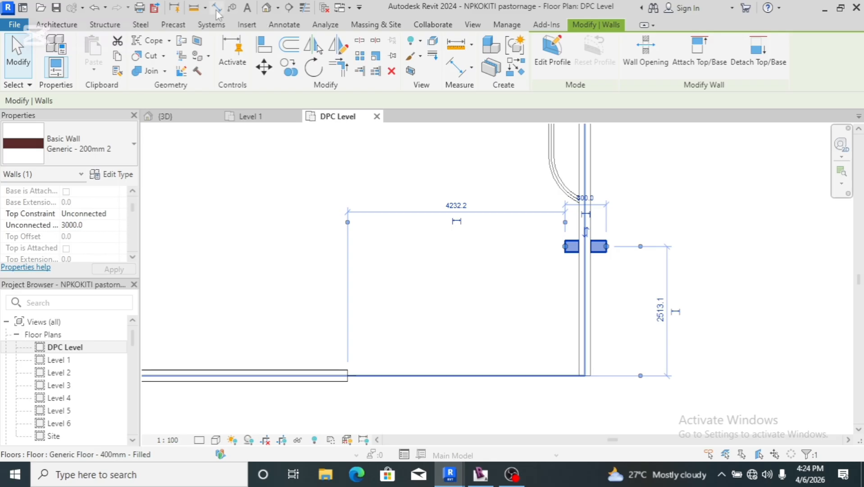
Add aligned dimensions for the pier's projection beyond the outer and inner faces of the side fence near the gate opening
key(d)
key(i)
scroll(597, 260, up, 3)
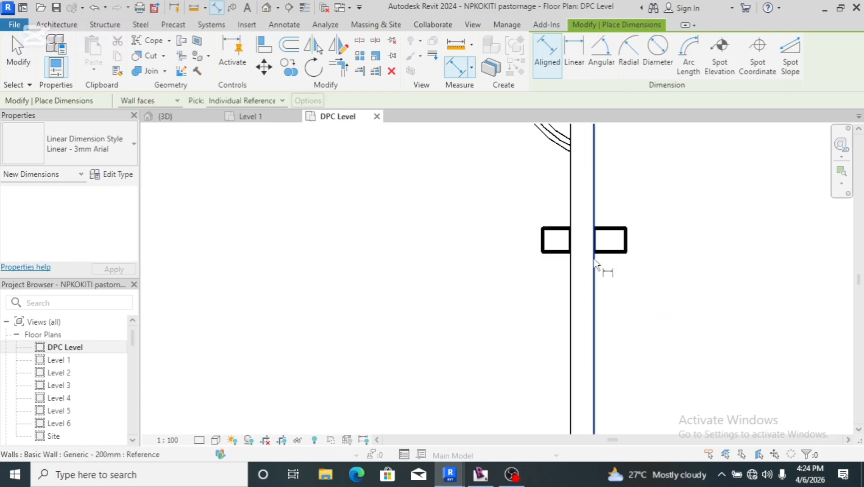
click(597, 266)
click(627, 256)
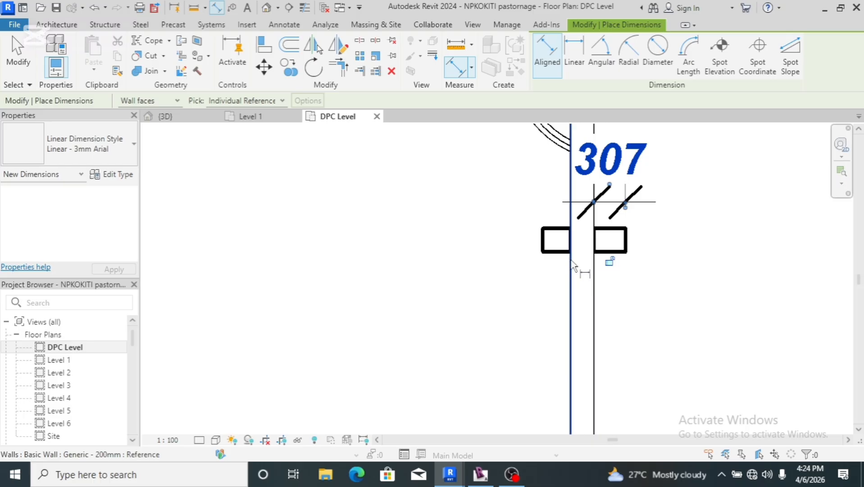
click(570, 260)
click(543, 244)
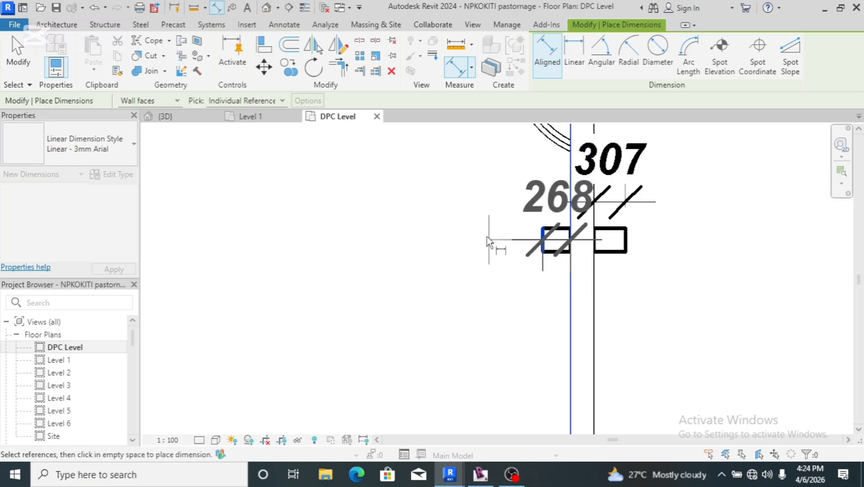
click(415, 333)
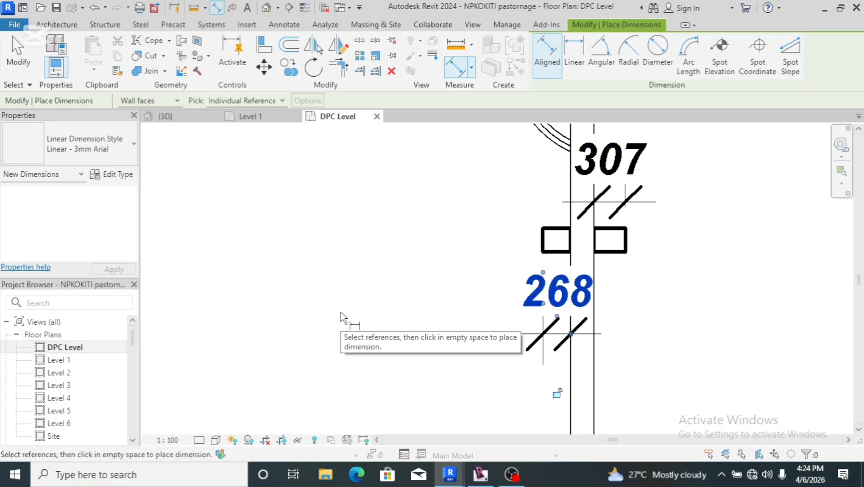
key(Escape)
key(Escape)
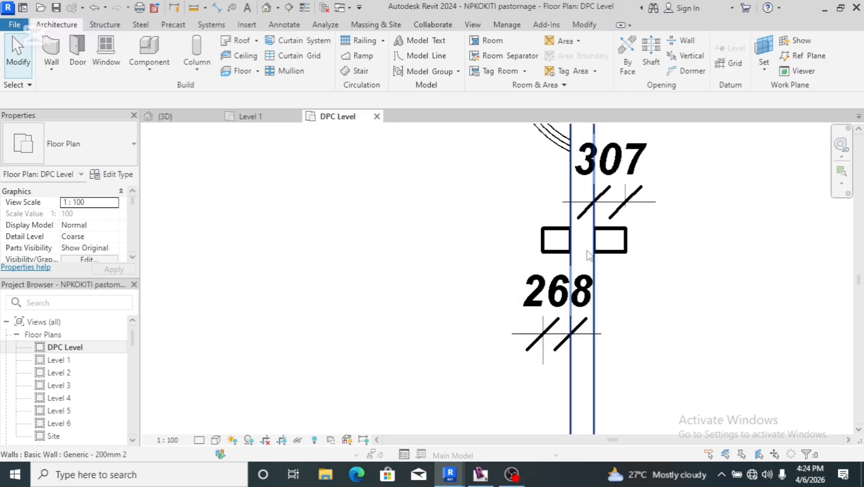
Set the length of the dimensioned side fence pier to 700 mm and clear the selection
click(543, 252)
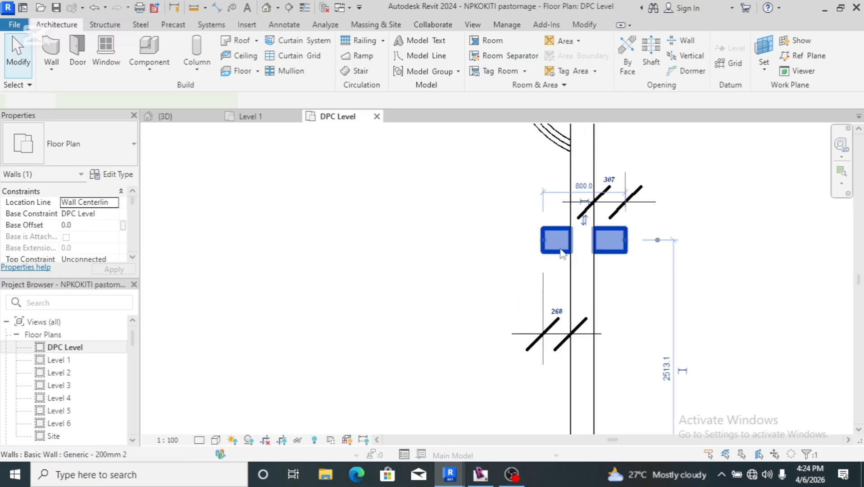
click(588, 184)
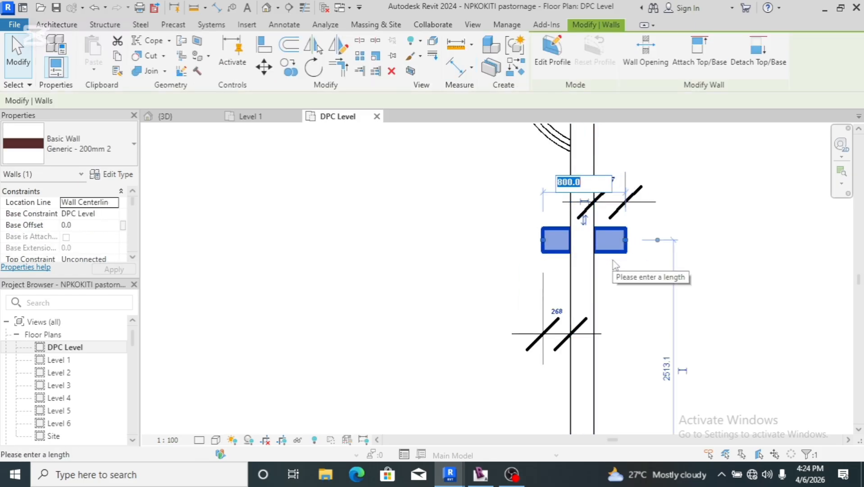
text(700)
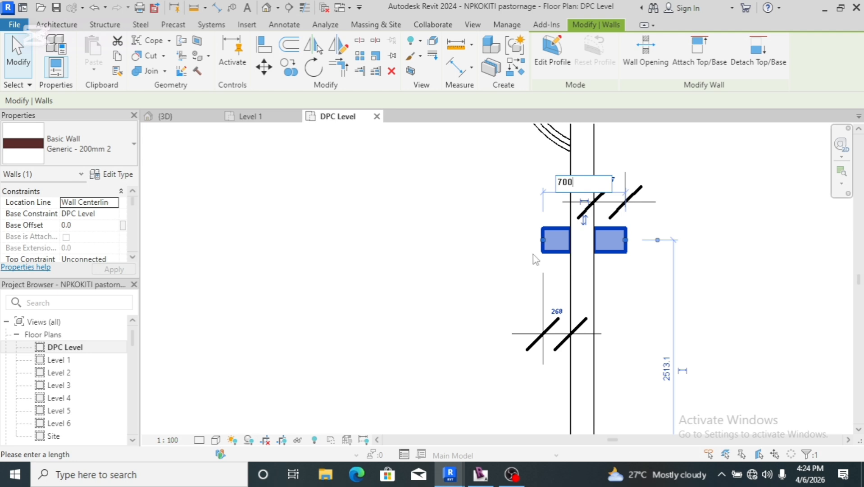
key(Return)
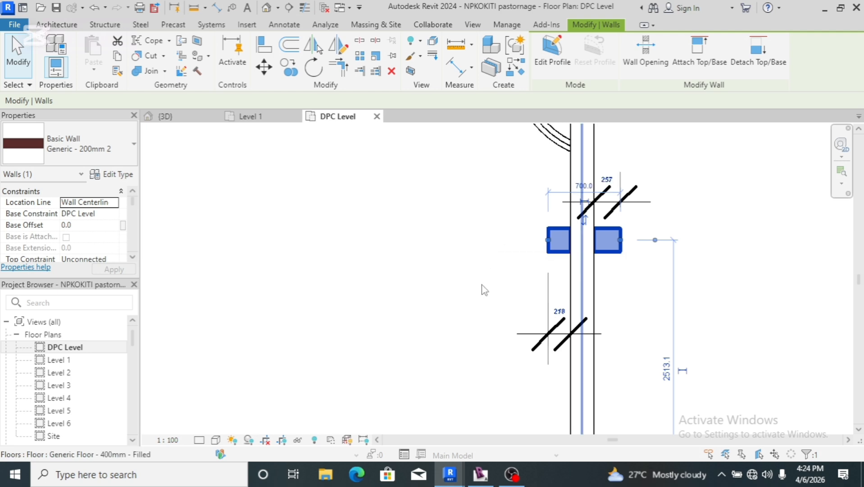
click(457, 286)
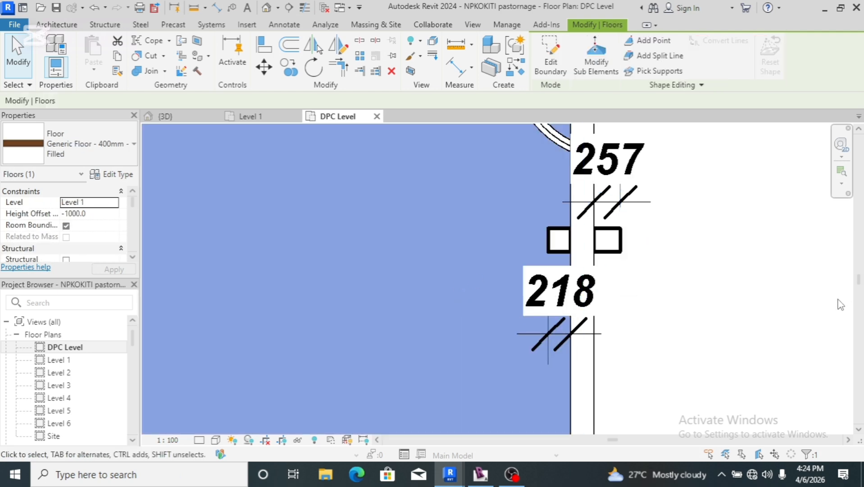
click(808, 303)
scroll(653, 293, down, 1)
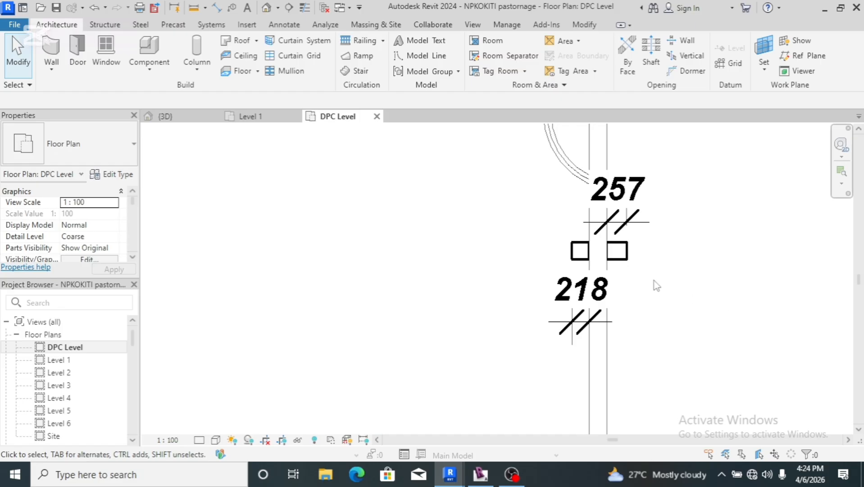
Set the side fence pier's projection beyond the inner fence face to 237 mm and clear the selection
click(627, 255)
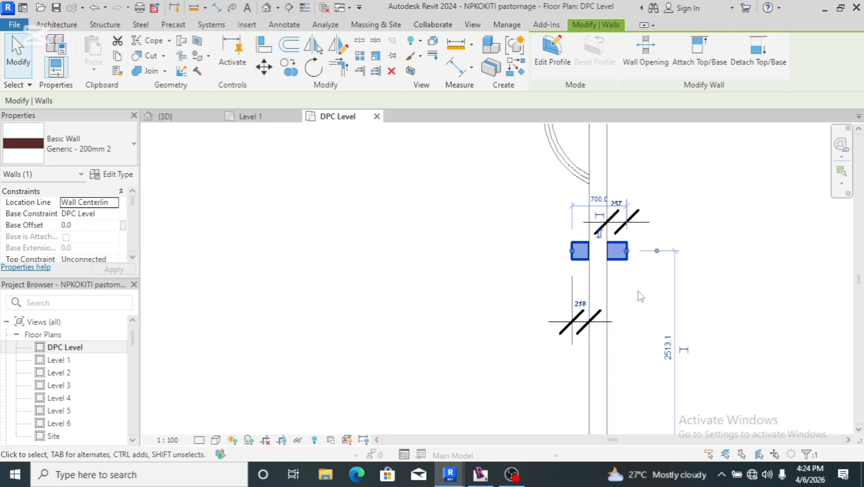
scroll(633, 271, up, 2)
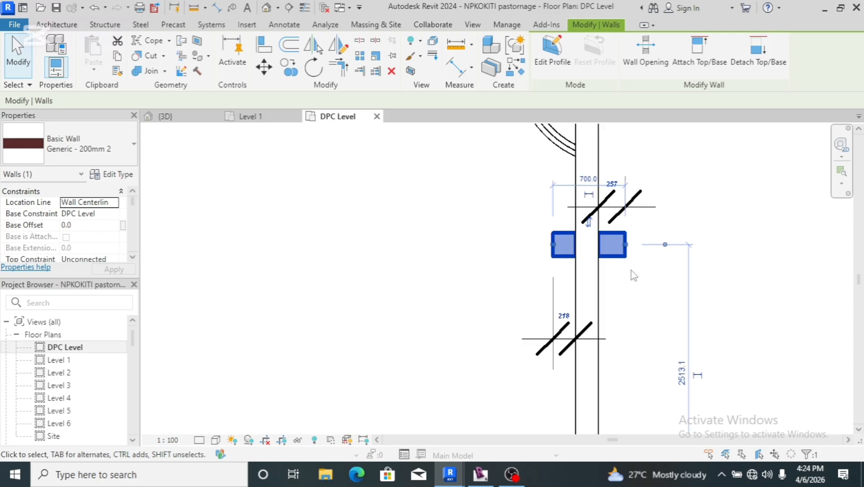
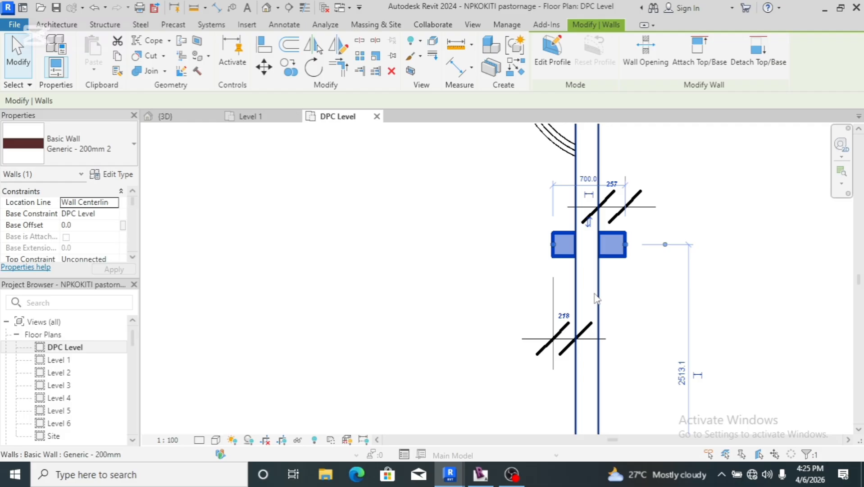
click(562, 322)
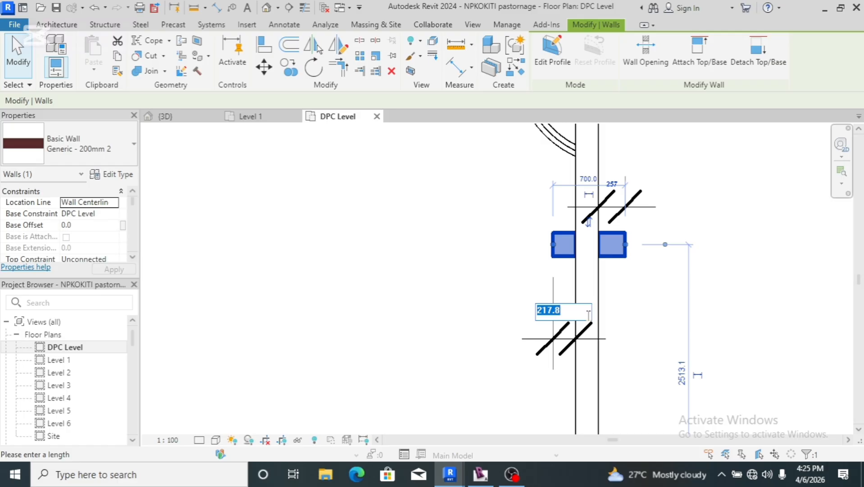
text(237)
key(Return)
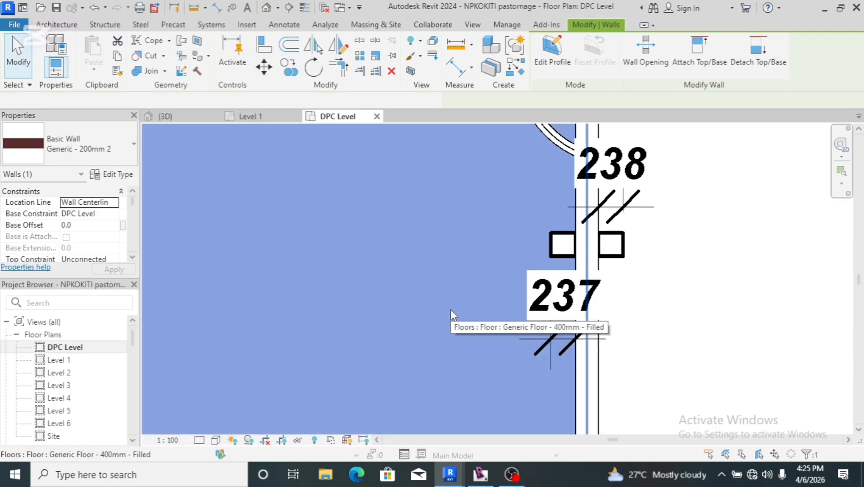
click(451, 306)
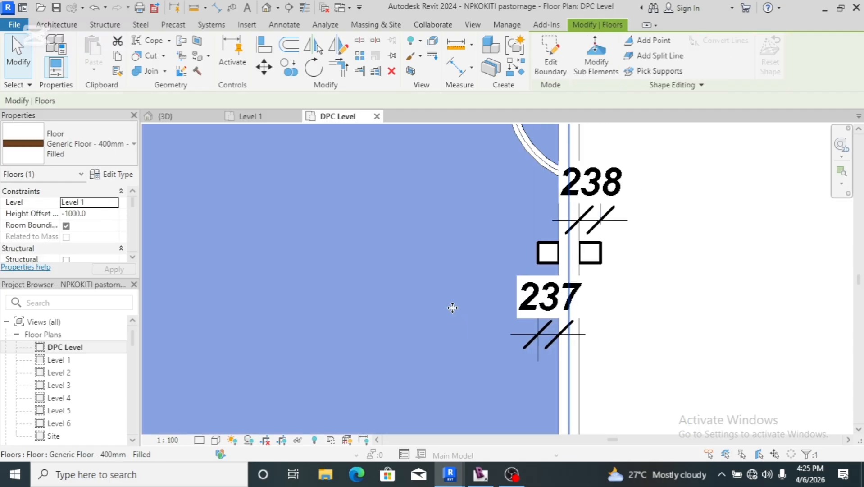
click(717, 279)
Nudge the side fence pier along the fence to its end at the gate opening, stopping about 33 mm from the fence end
scroll(717, 282, down, 3)
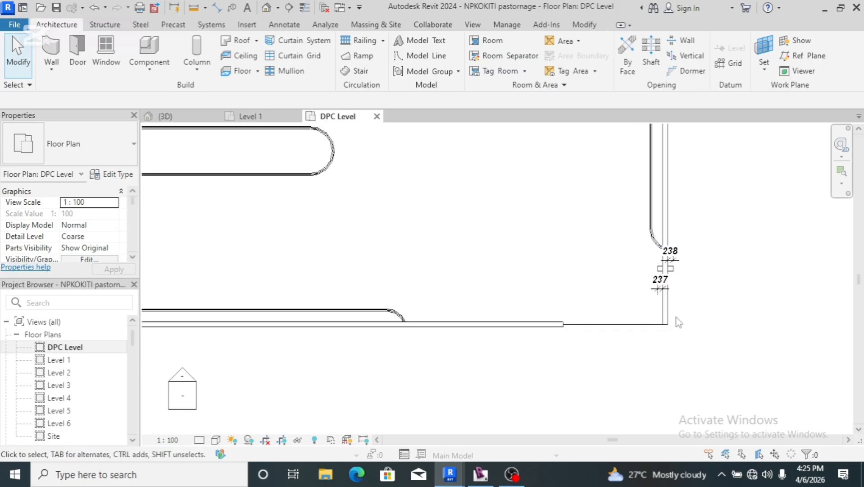
scroll(676, 318, up, 1)
click(654, 233)
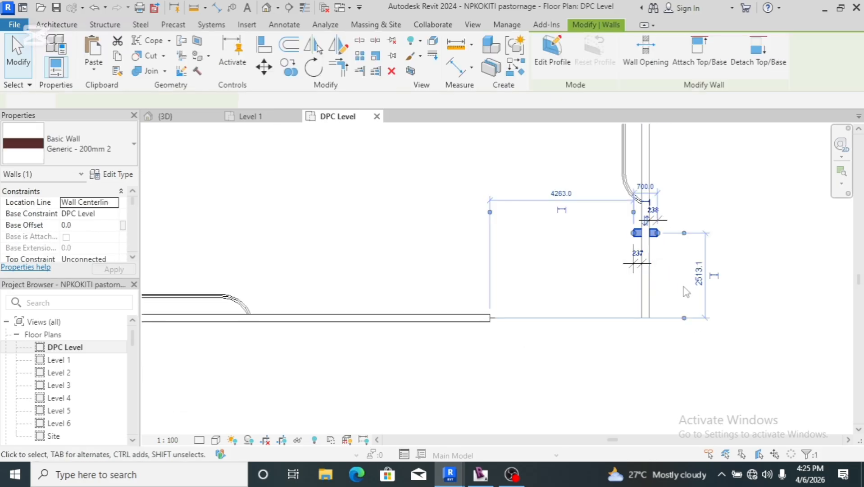
key(Down)
key(Down)
key(Down)
key(Down)
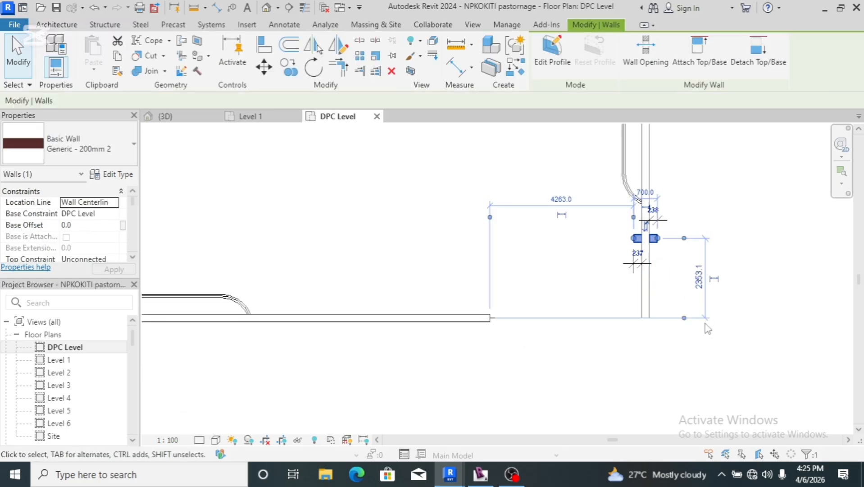
key(Down)
key(Down)
key(Down)
key(Down)
key(Down)
key(Down)
key(Down)
key(Down)
key(Down)
key(Down)
key(Down)
key(Down)
key(Down)
key(Down)
key(Down)
key(Down)
key(Down)
key(Down)
key(Down)
key(Down)
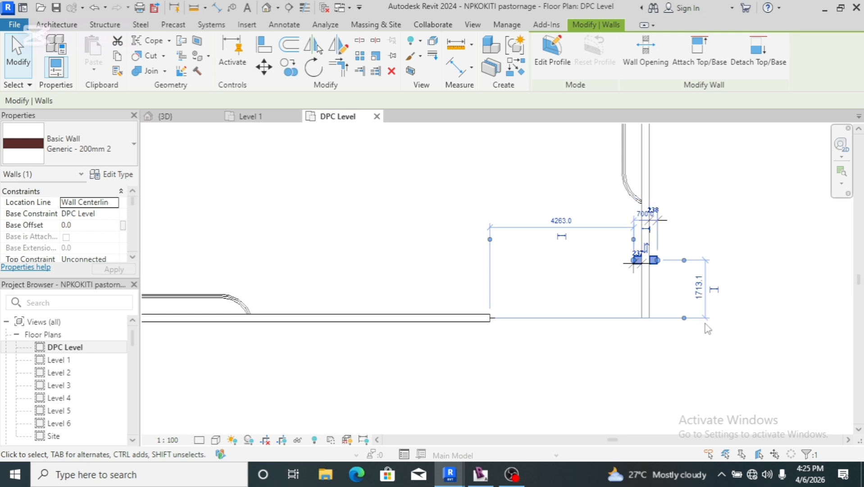
key(Down)
key(Down)
key(Down)
key(Down)
key(Down)
key(Down)
key(Down)
key(Down)
key(Down)
key(Down)
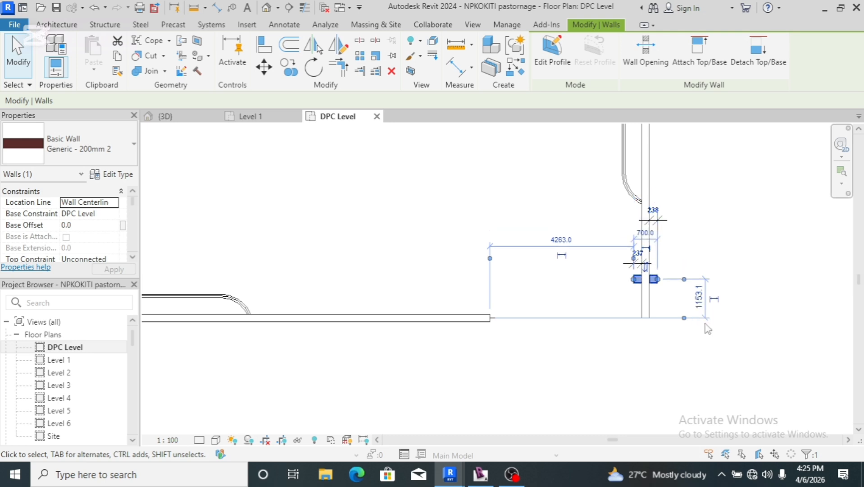
key(Down)
key(Down)
key(Down)
key(Down)
key(Down)
key(Down)
key(Down)
key(Down)
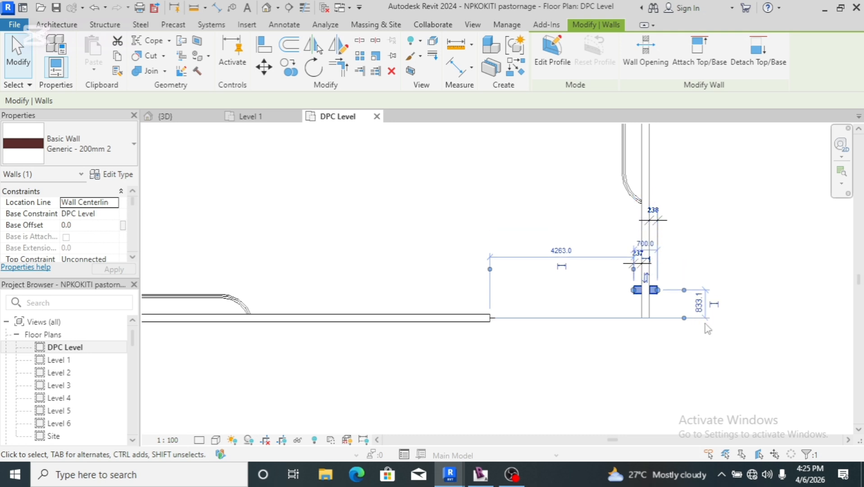
key(Down)
key(Down)
key(Down)
key(Down)
key(Down)
key(Down)
key(Down)
key(Down)
key(Down)
key(Down)
key(Down)
key(Down)
key(Down)
key(Down)
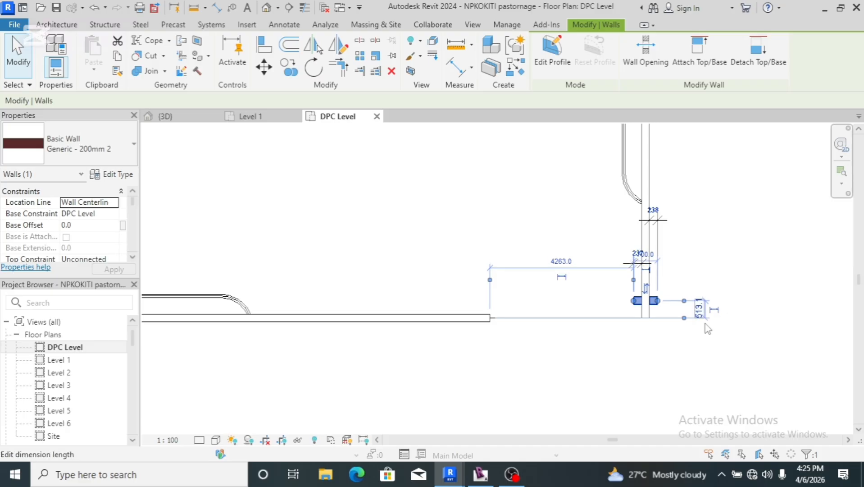
key(Down)
key(Down)
key(Down)
key(Down)
key(Down)
key(Down)
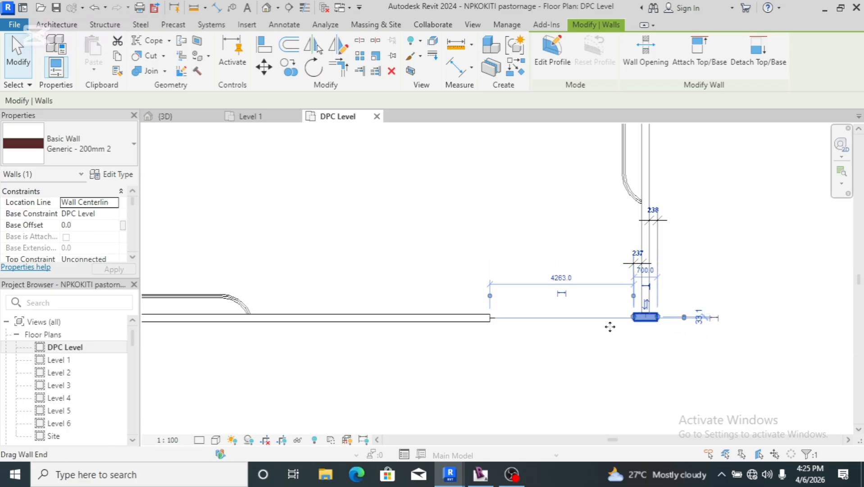
click(693, 270)
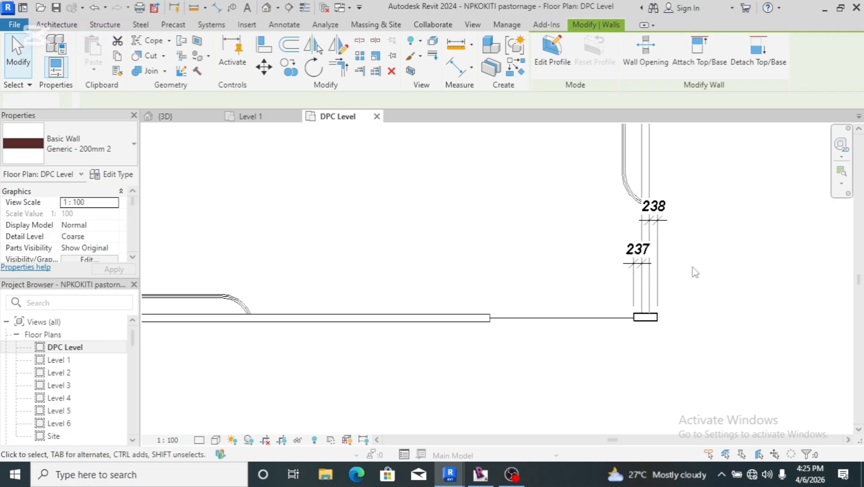
Delete the two aligned dimensions of the pier's projection from the side fence faces
click(673, 223)
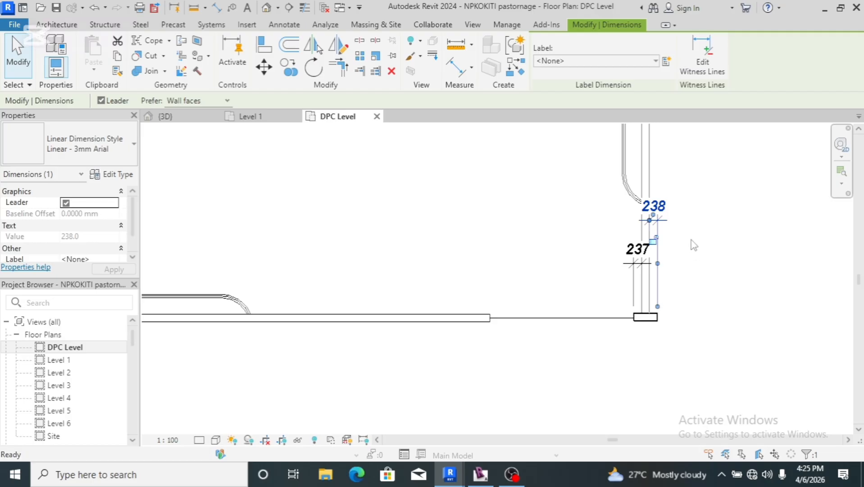
key(Delete)
click(635, 264)
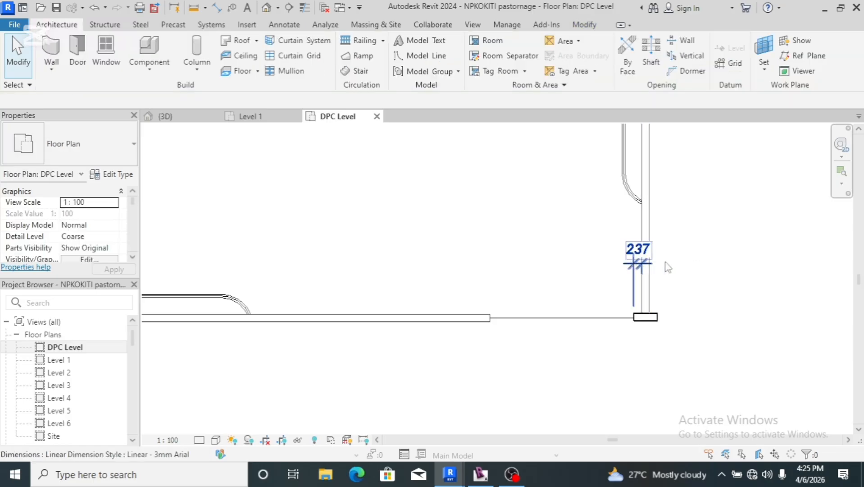
key(Delete)
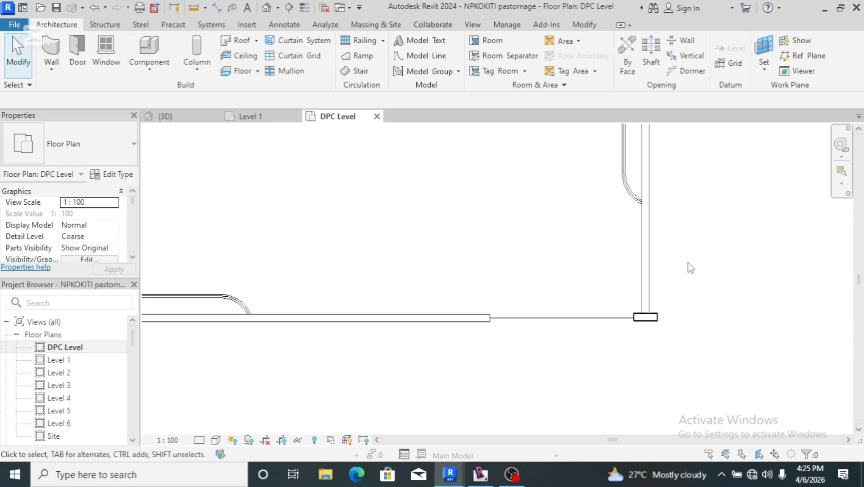
In the 3D view, set the base offset of the pier at the gate opening to -150 mm
click(647, 318)
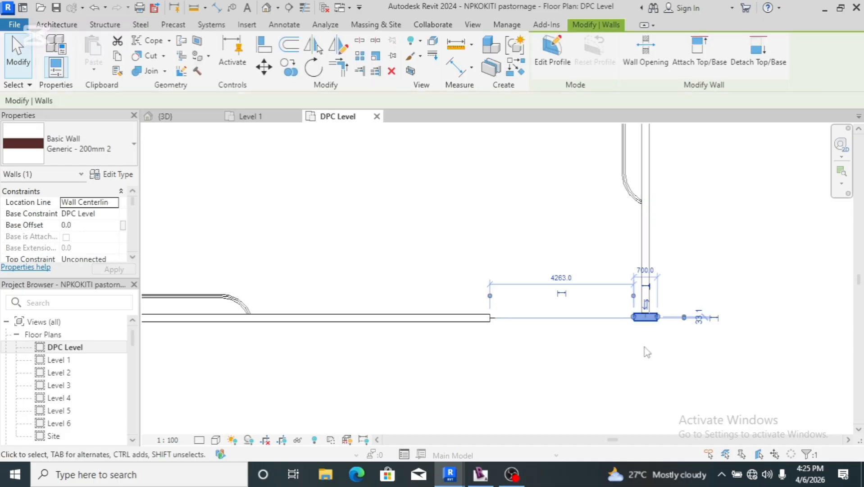
scroll(644, 347, down, 1)
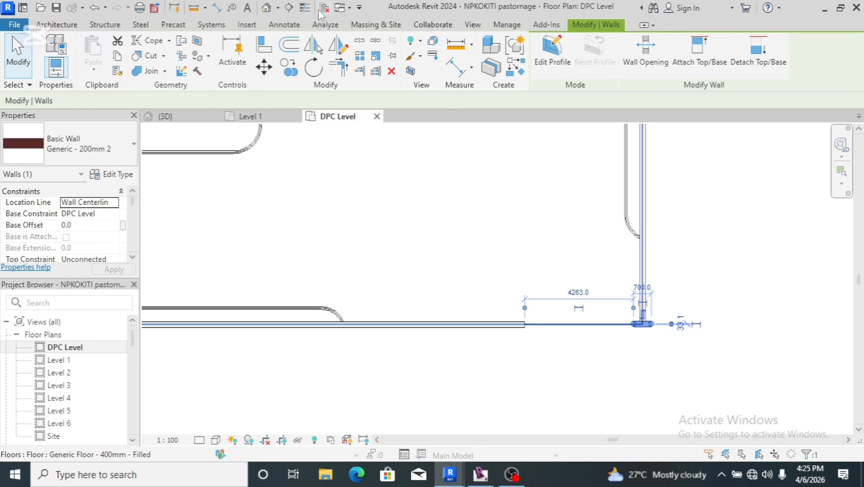
click(269, 8)
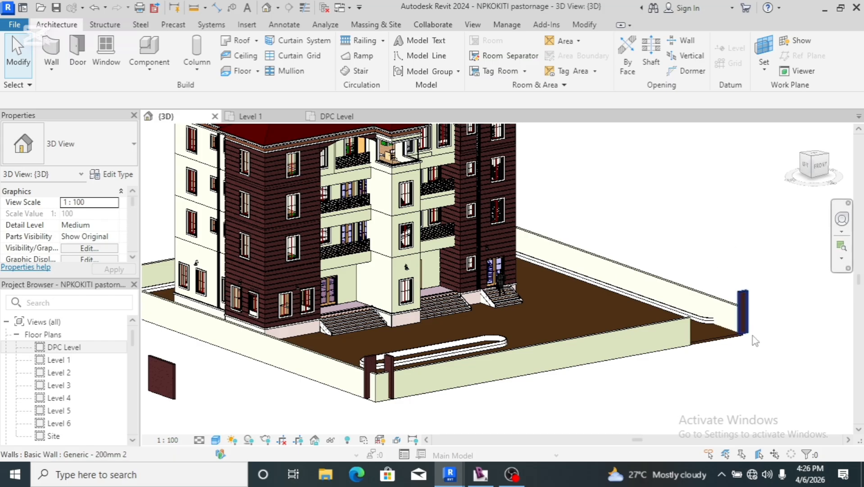
scroll(755, 341, up, 5)
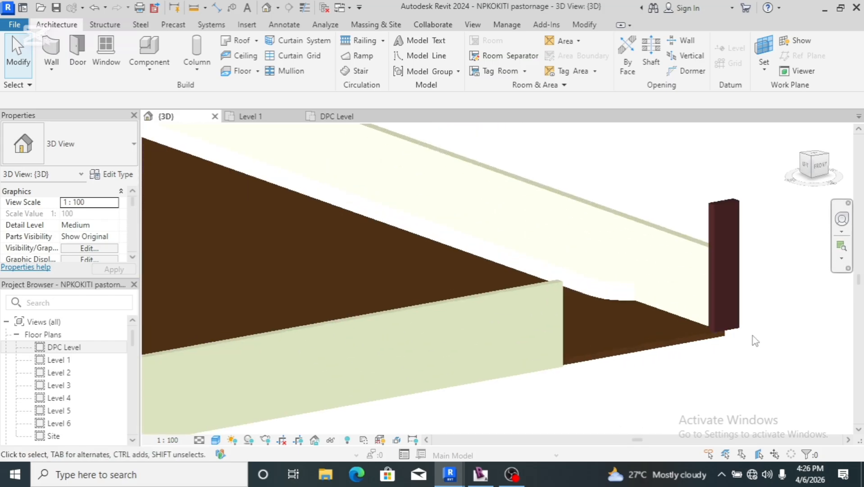
click(720, 233)
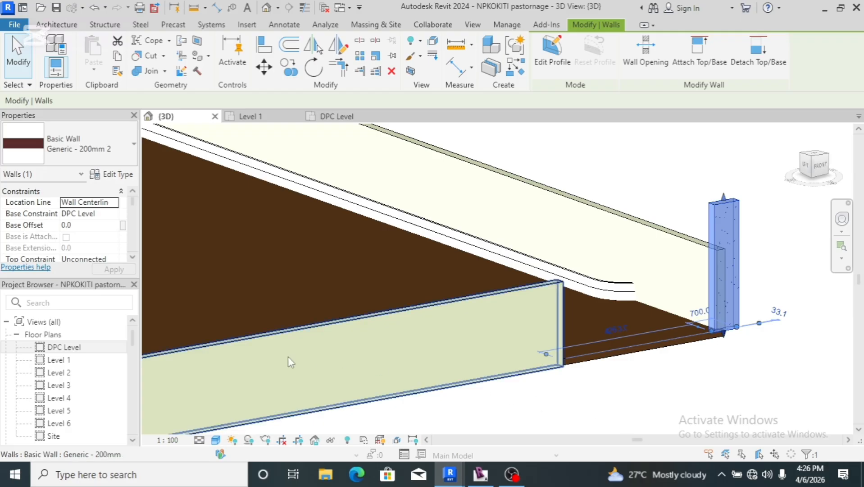
click(67, 225)
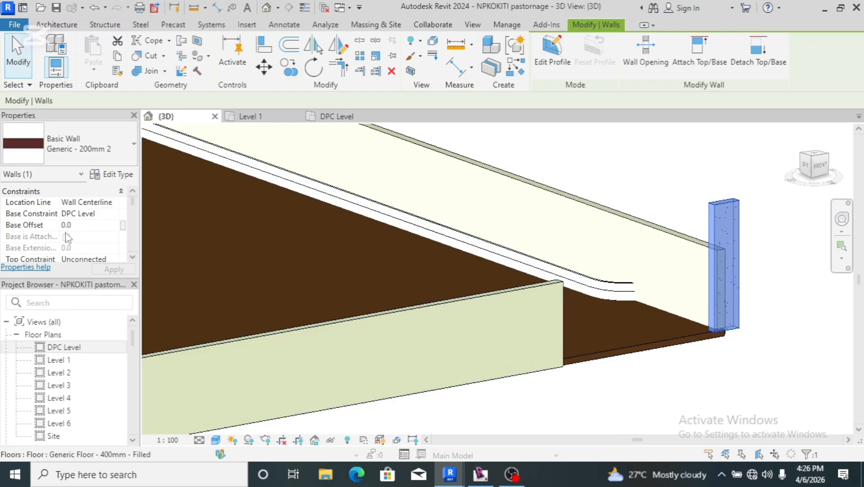
text(1)
click(67, 226)
text(-15)
key(Return)
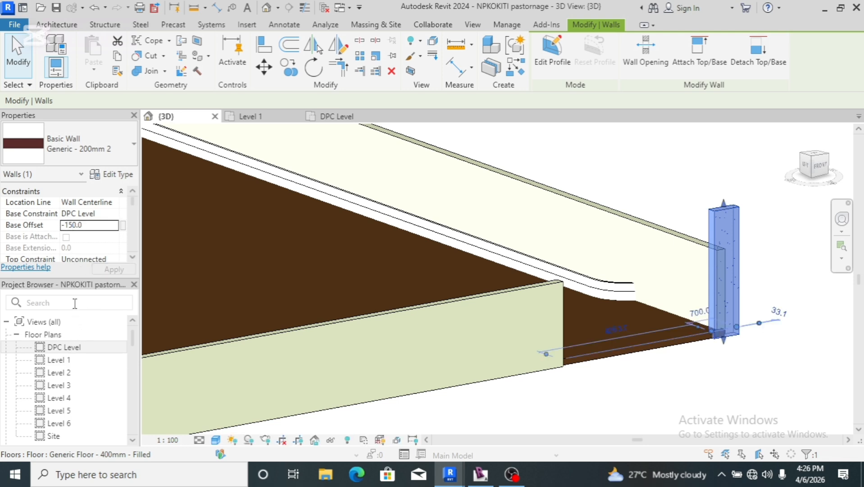
Re-enter the gate opening pier's unconnected height as 3000 mm and clear the selection
scroll(74, 256, down, 1)
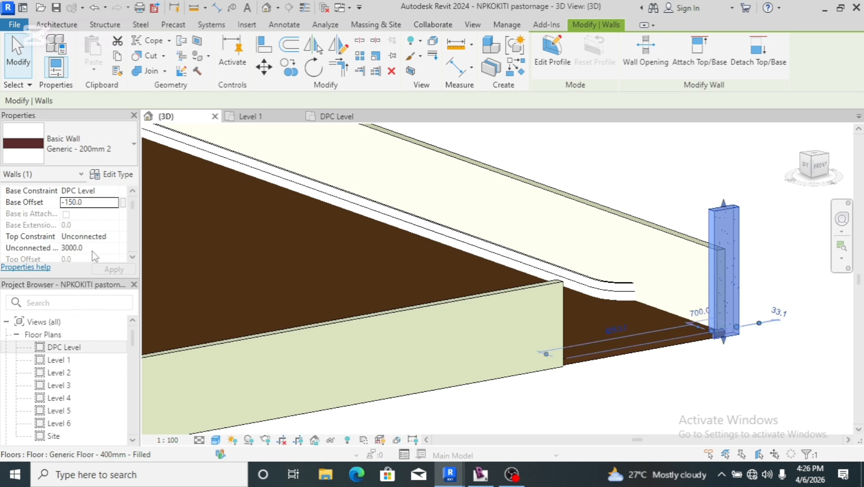
click(70, 250)
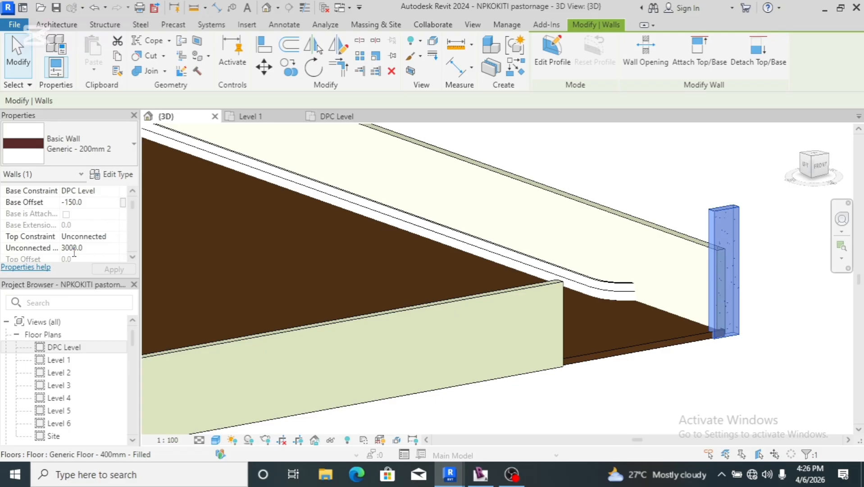
click(72, 248)
key(BackSpace)
key(BackSpace)
text(0)
key(Return)
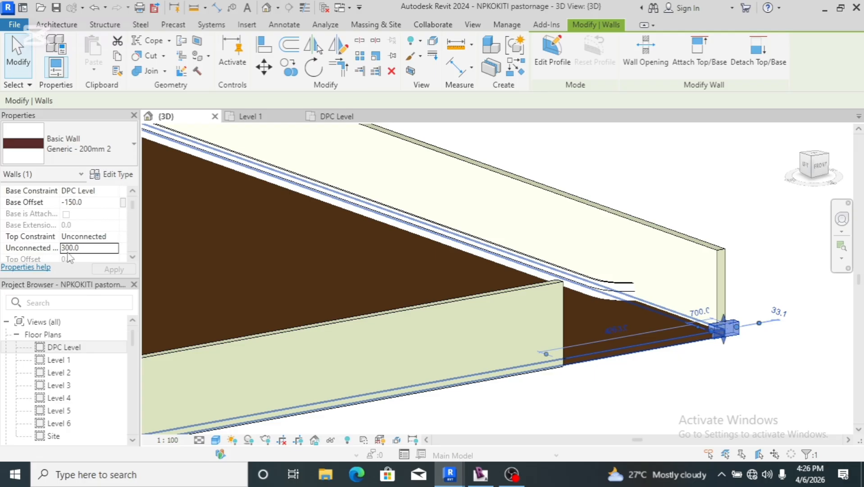
click(66, 248)
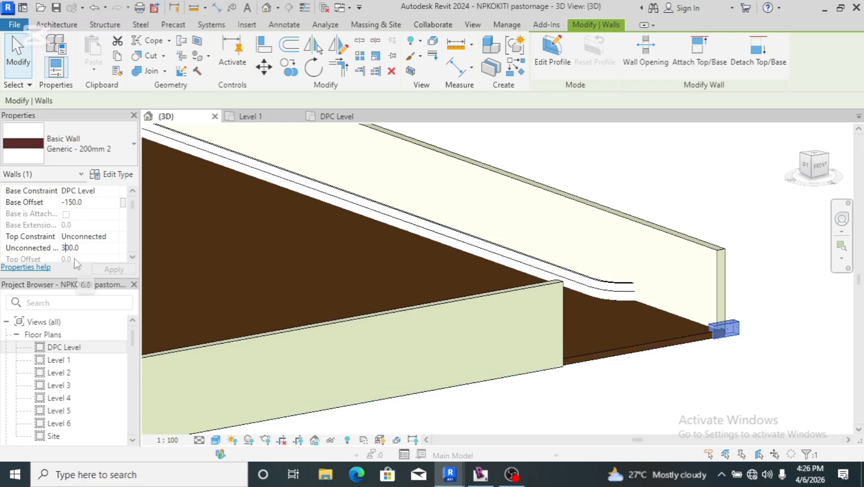
text(0)
key(Return)
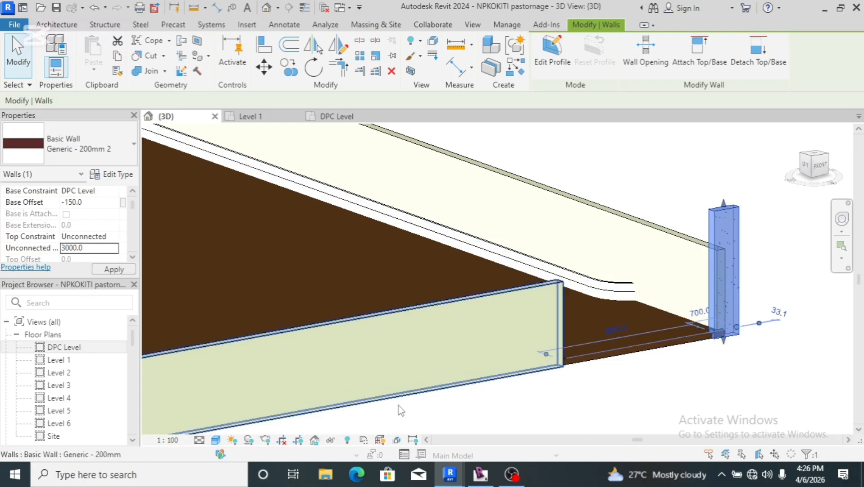
click(673, 423)
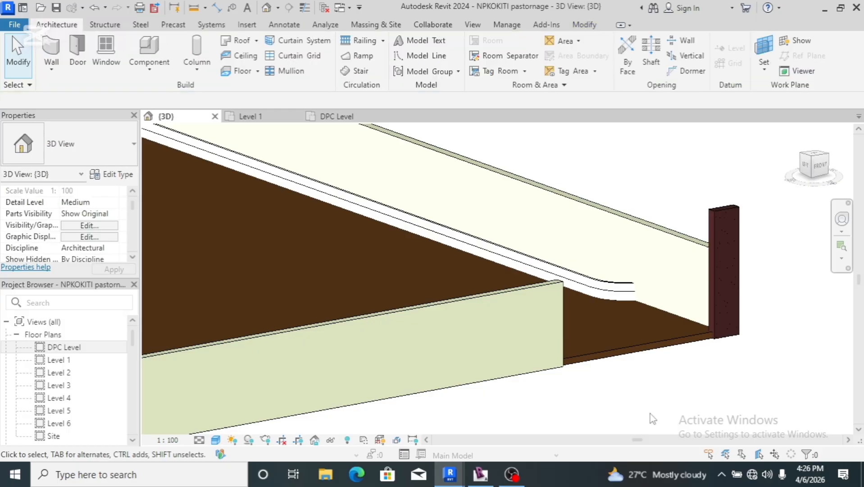
On the DPC Level plan, copy the gate opening pier about 1800 mm along the side fence
scroll(649, 397, down, 5)
scroll(538, 323, down, 6)
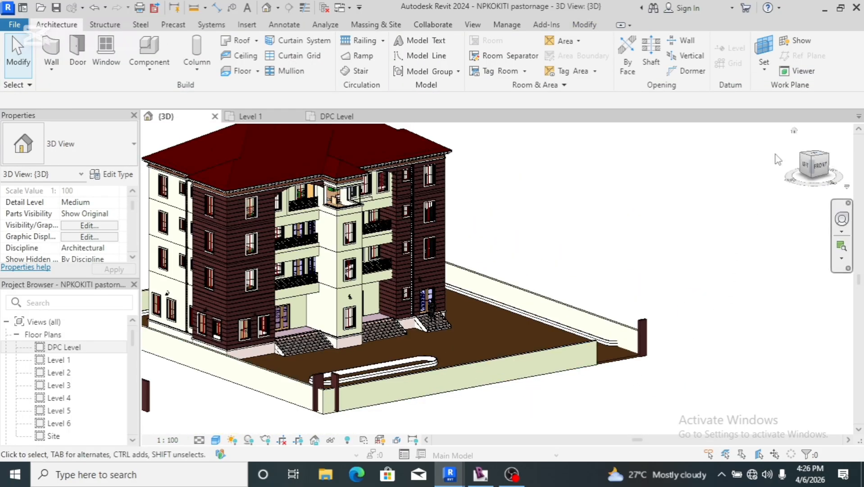
double_click(91, 348)
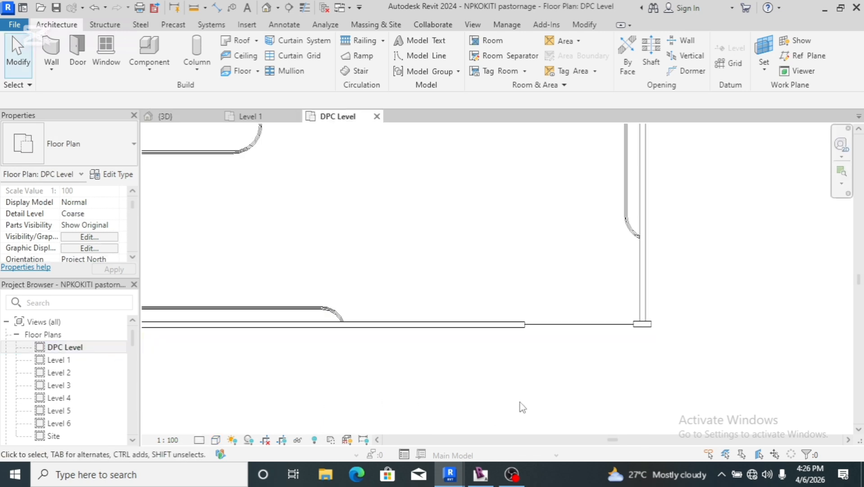
click(650, 330)
scroll(606, 378, down, 2)
scroll(696, 350, up, 3)
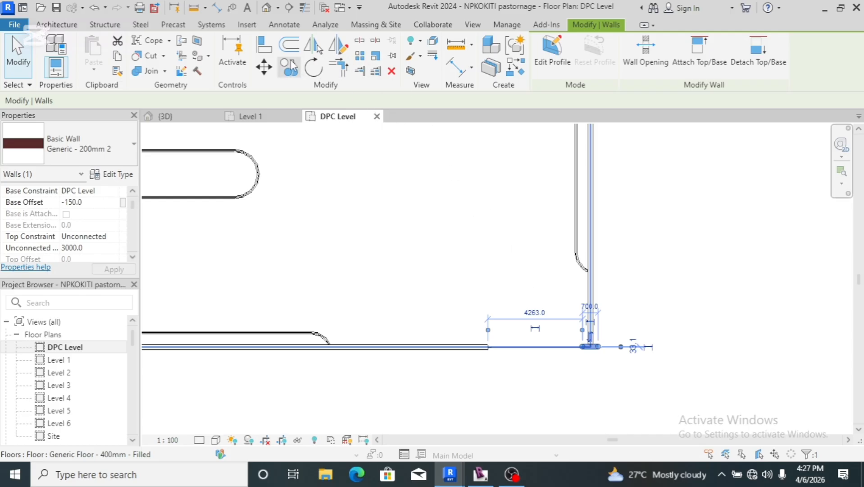
key(c)
key(o)
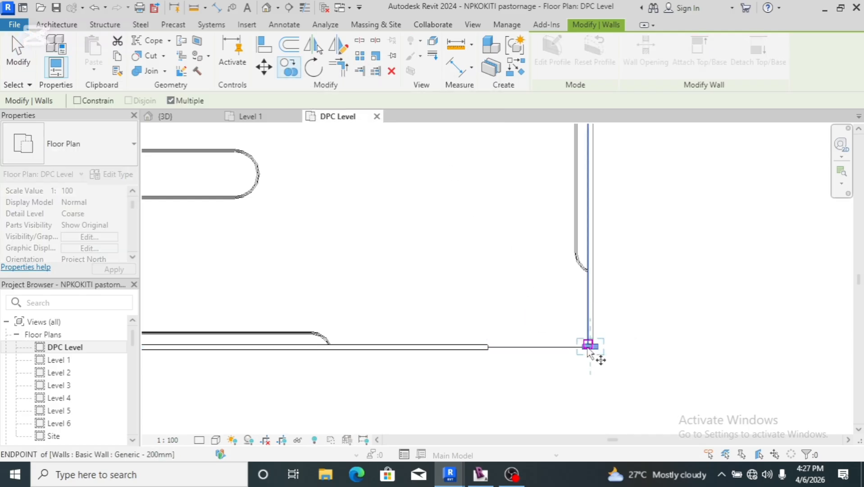
click(590, 346)
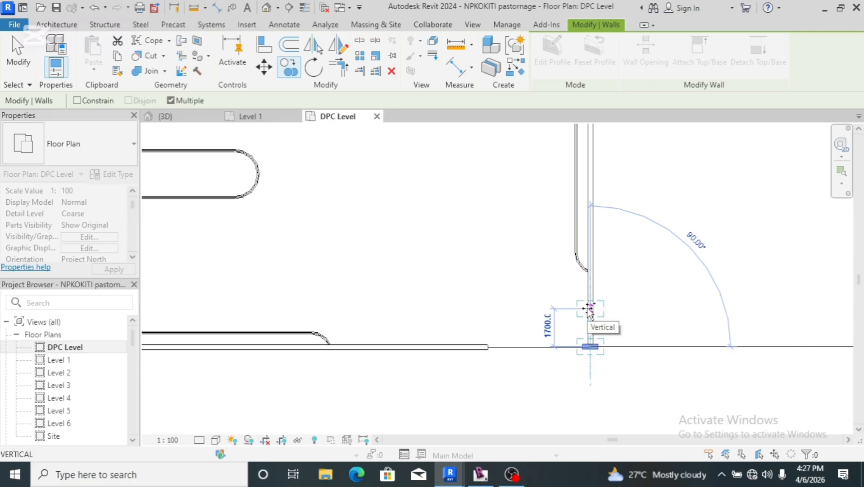
drag(588, 308, 590, 305)
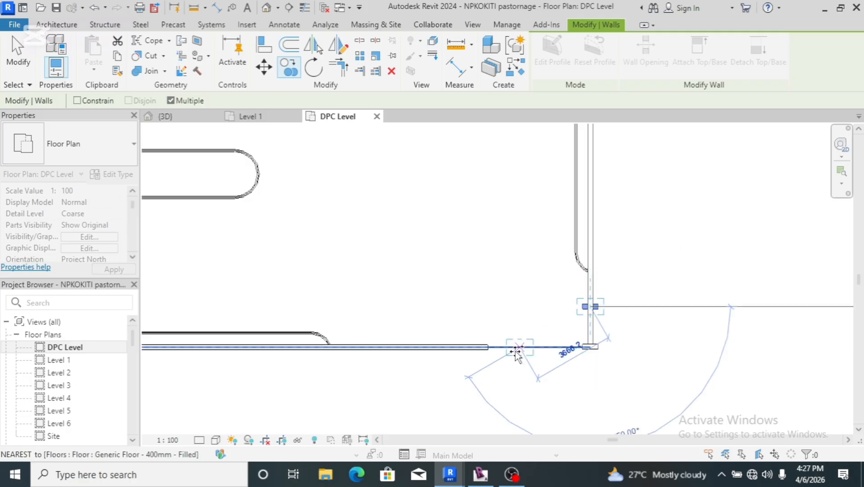
key(Escape)
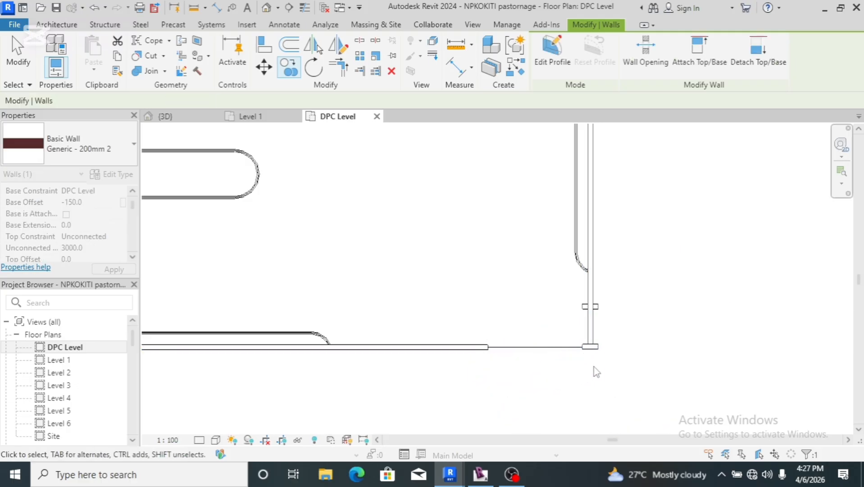
Add an aligned dimension between the facing sides of the two side fence piers near the gate opening
scroll(601, 363, up, 2)
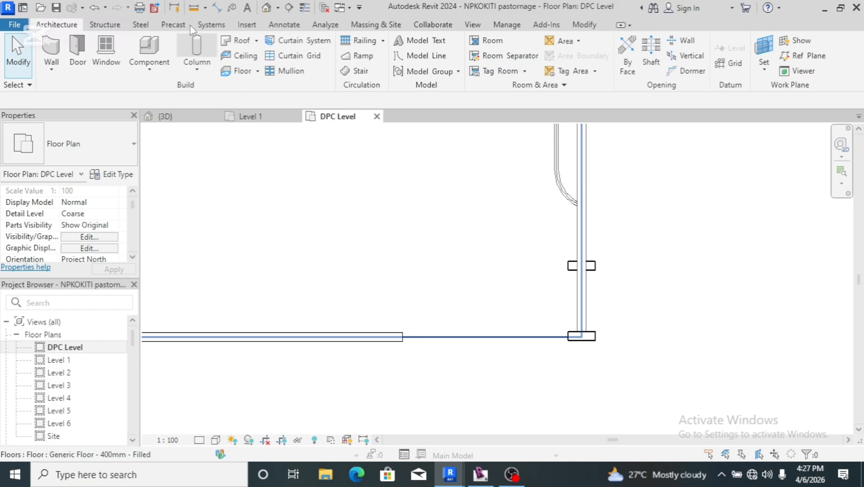
click(216, 7)
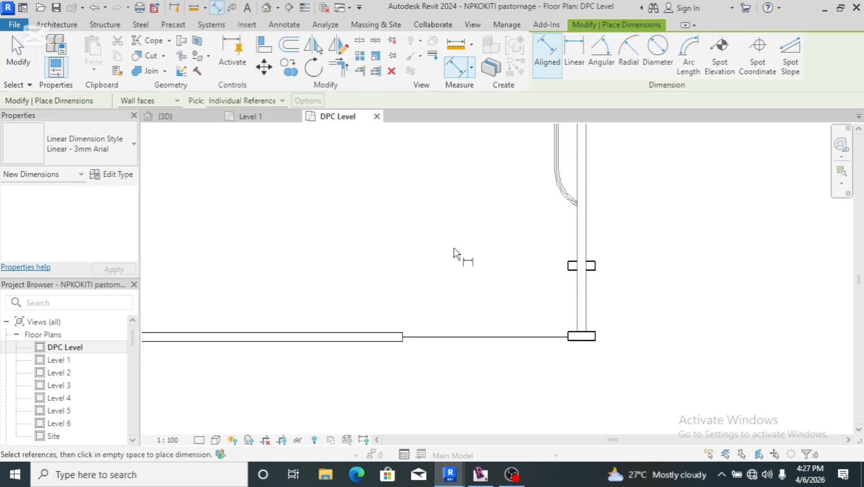
scroll(604, 351, up, 3)
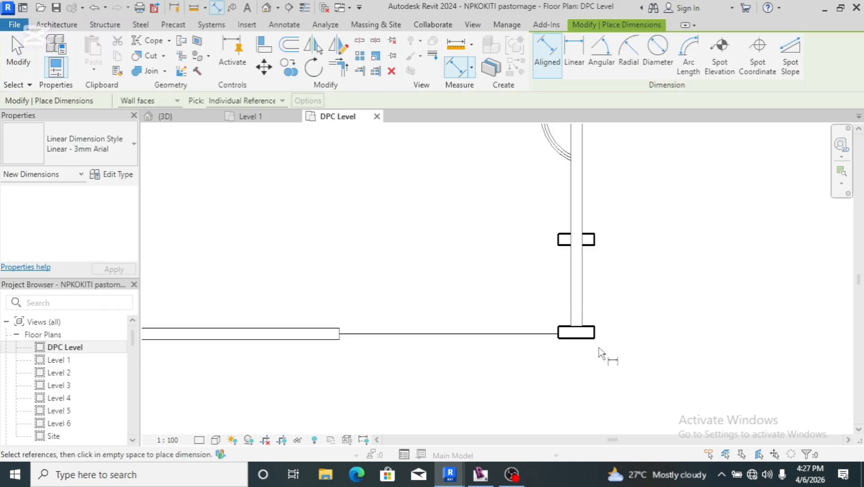
click(594, 231)
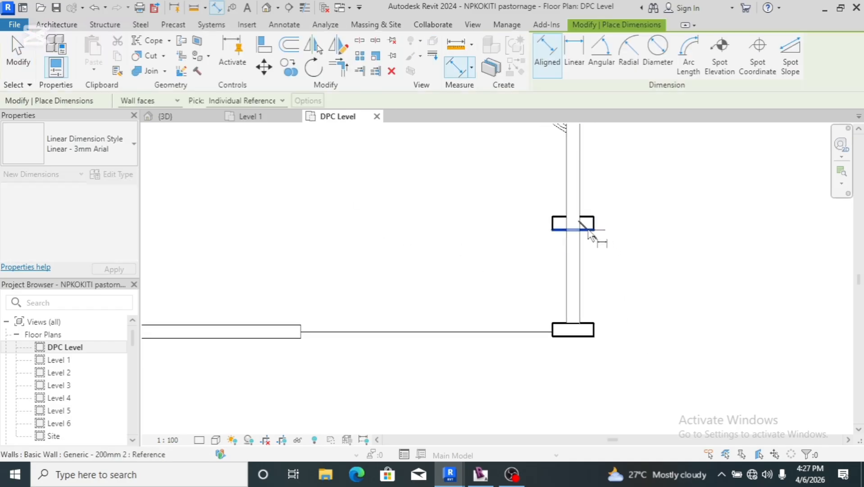
click(594, 323)
click(625, 301)
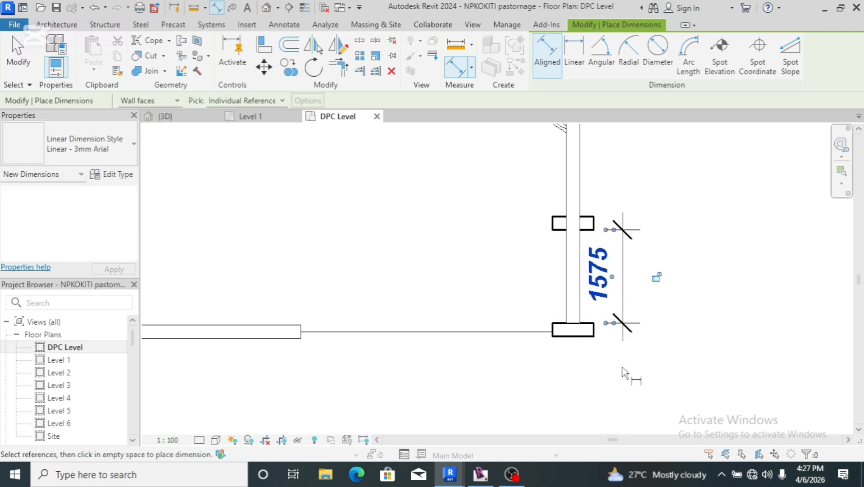
key(Escape)
key(Escape)
Try gaps of 1200 mm and 900 mm between the copied pier and the pier at the gate opening
click(592, 230)
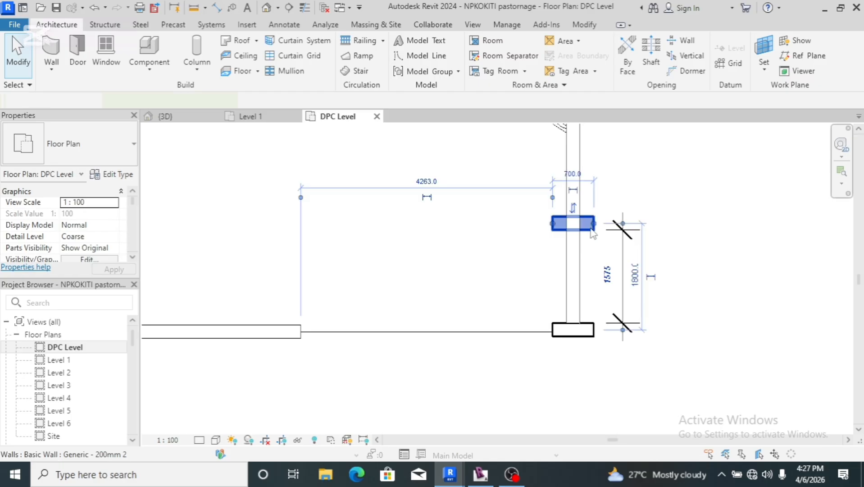
click(608, 275)
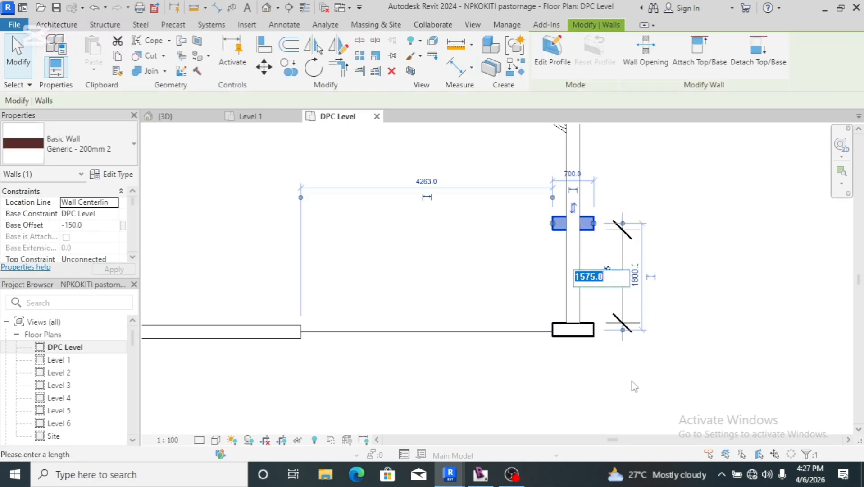
text(1200)
key(Return)
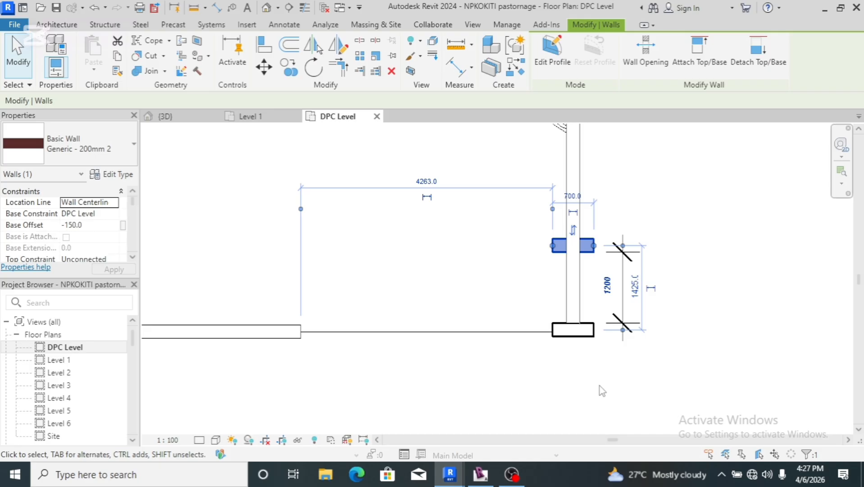
click(606, 285)
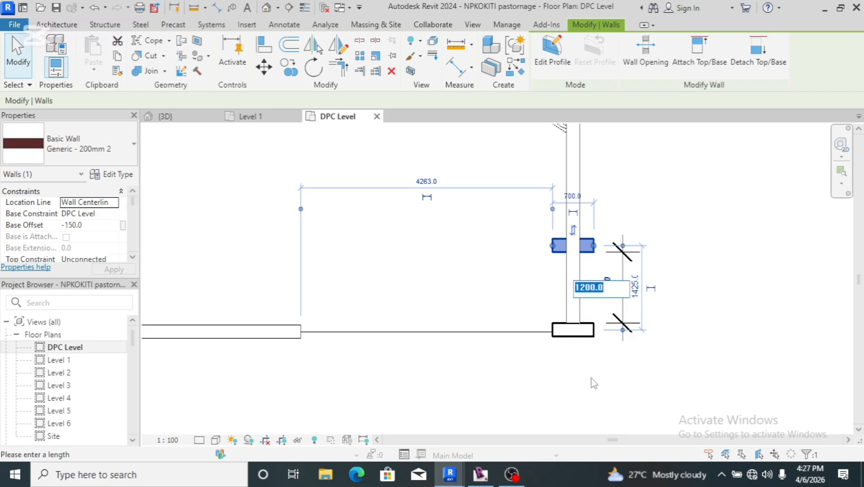
text(900)
key(Return)
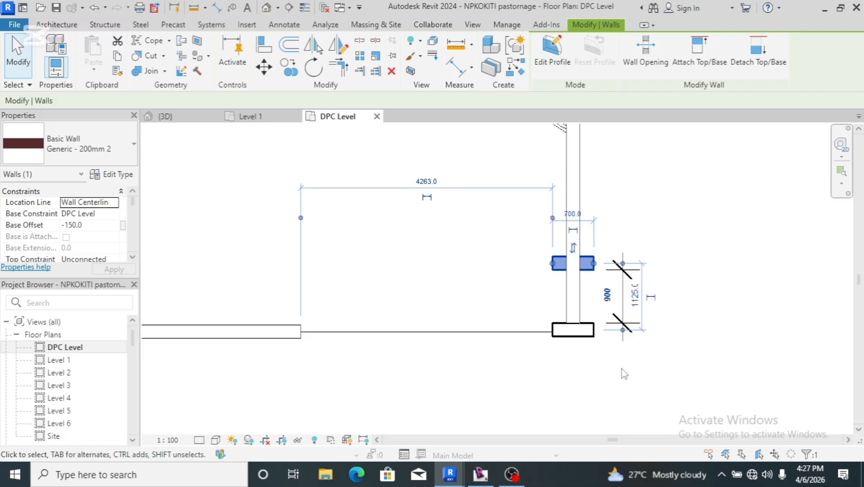
Set the gap between the two side fence piers to 800 mm and delete the dimension between them
click(608, 297)
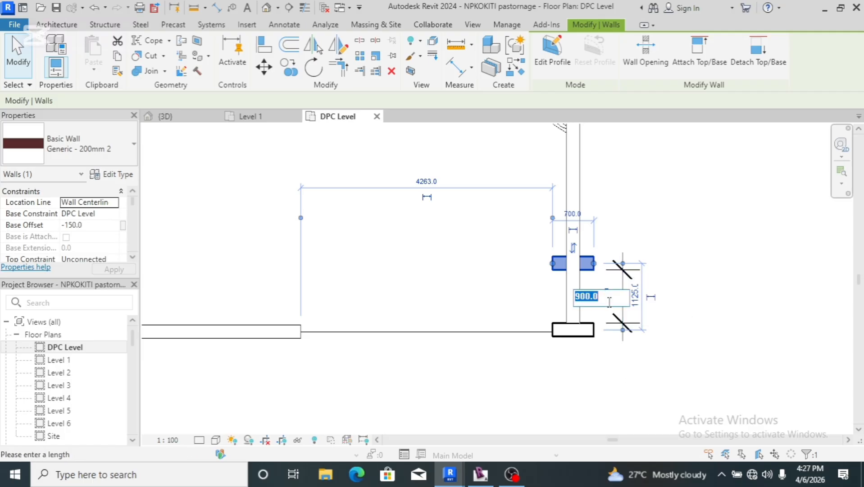
text(800)
key(Return)
scroll(599, 379, down, 3)
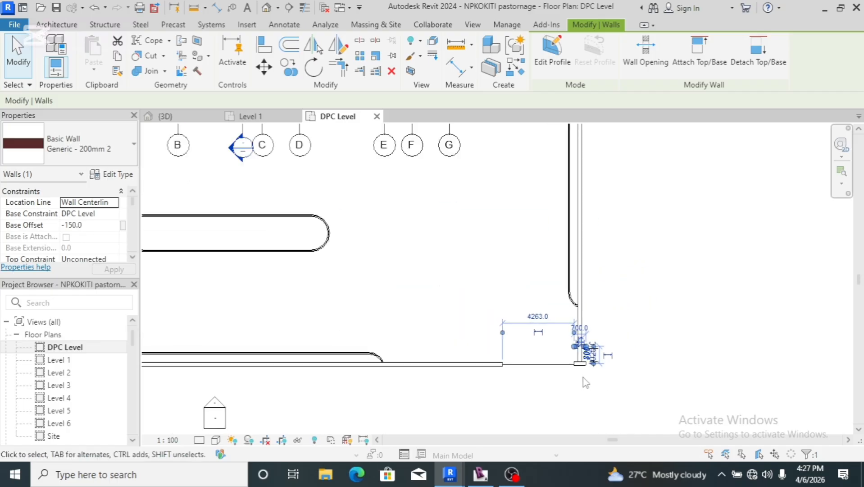
scroll(591, 369, up, 1)
click(628, 361)
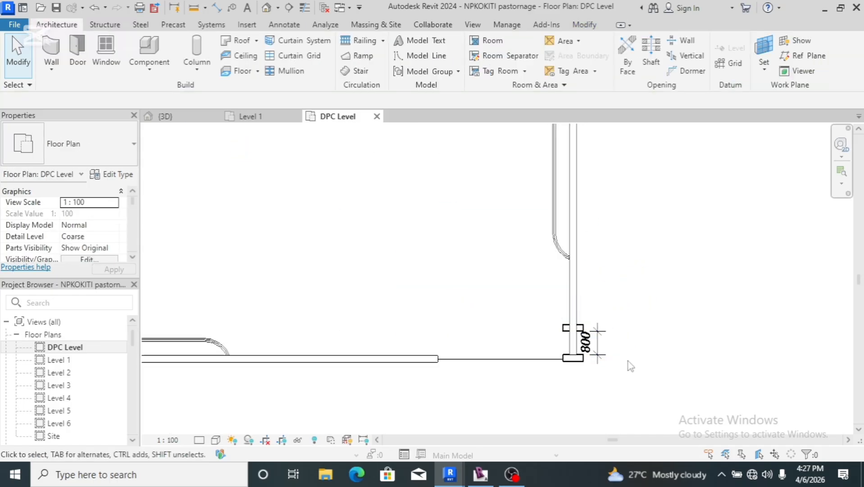
click(602, 359)
key(Delete)
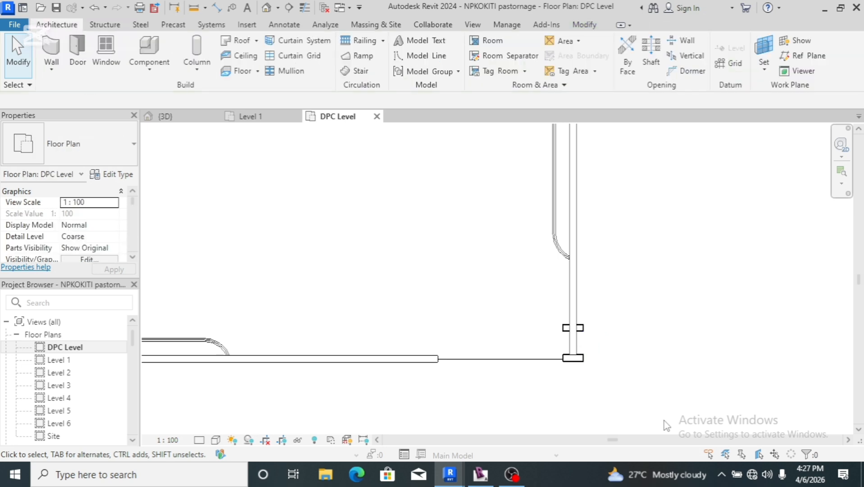
Array the two side fence piers together along the fence as 2 grouped items about 3300 mm apart
scroll(598, 371, up, 2)
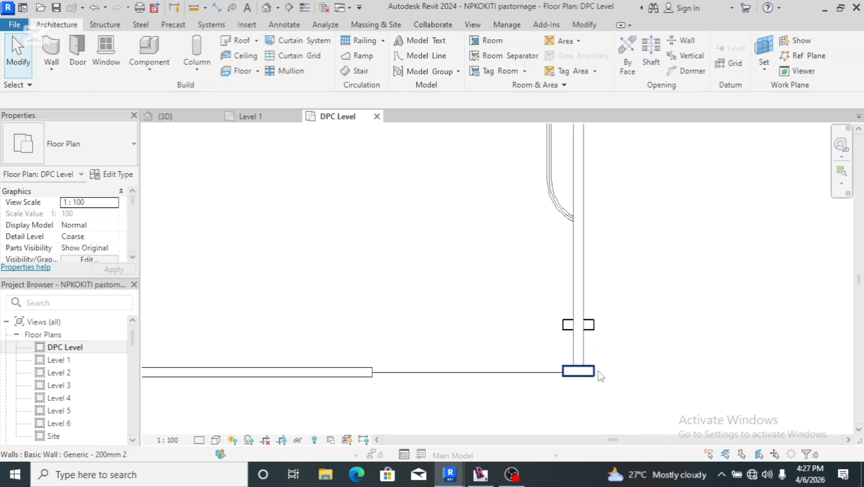
click(598, 370)
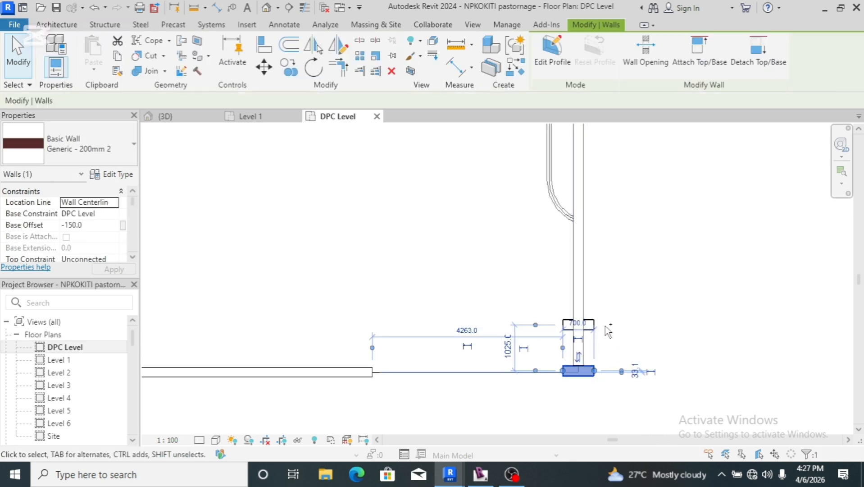
ctrl+click(588, 325)
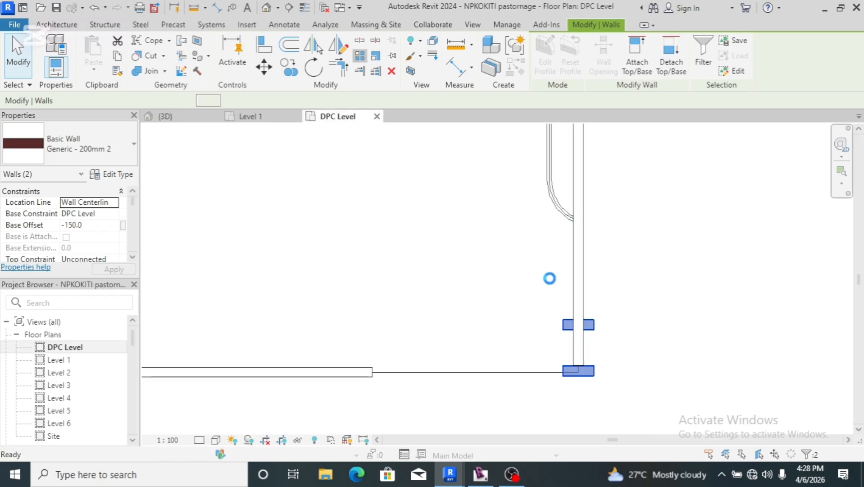
click(594, 325)
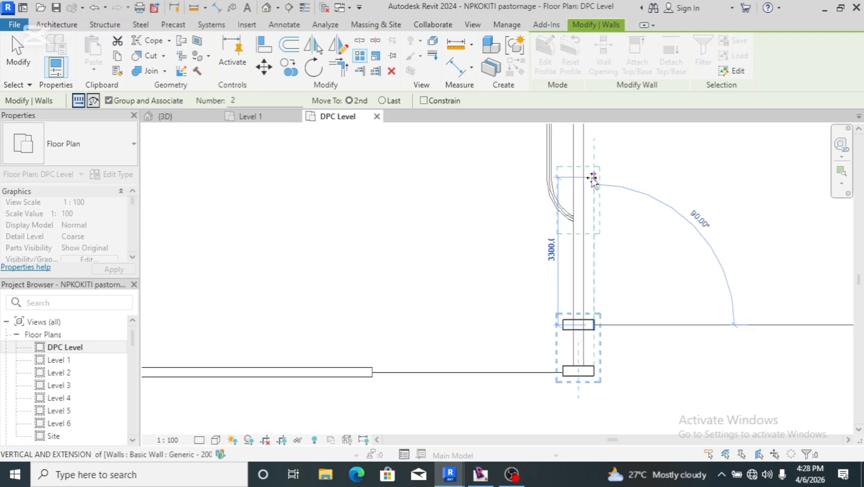
click(591, 183)
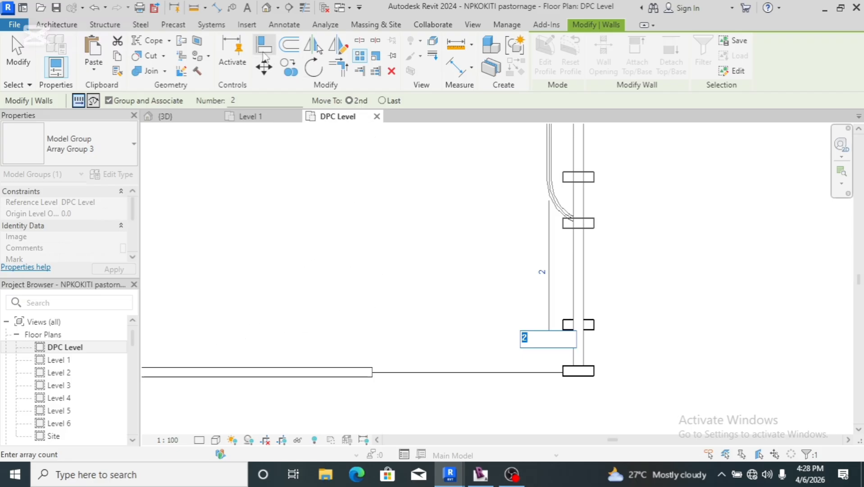
key(Return)
Add an aligned dimension for the clear gap between the first and second pairs of side fence piers
key(d)
key(i)
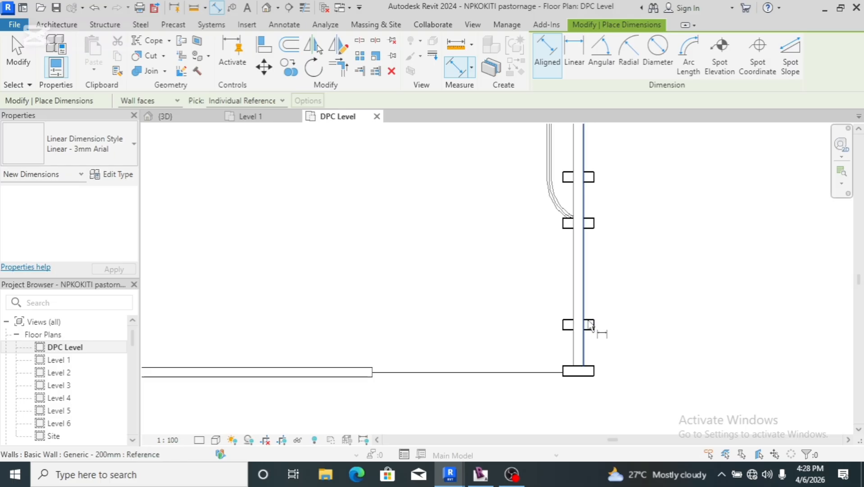
scroll(590, 326, up, 3)
click(598, 332)
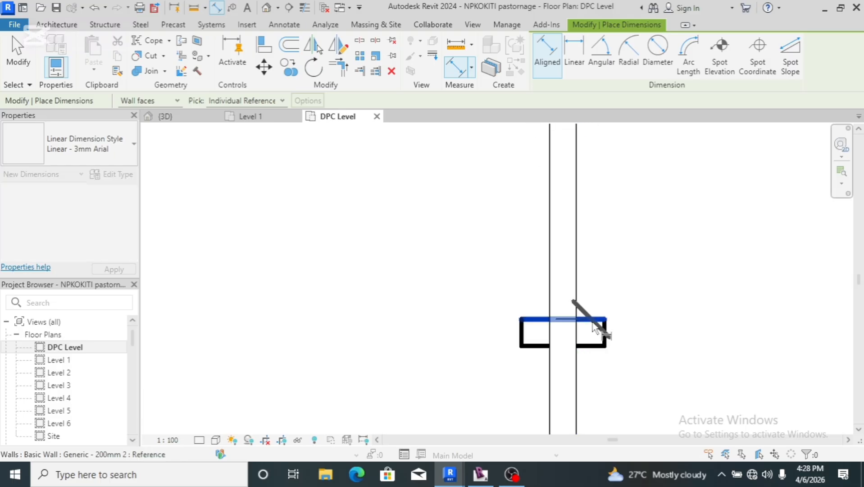
scroll(593, 352, down, 3)
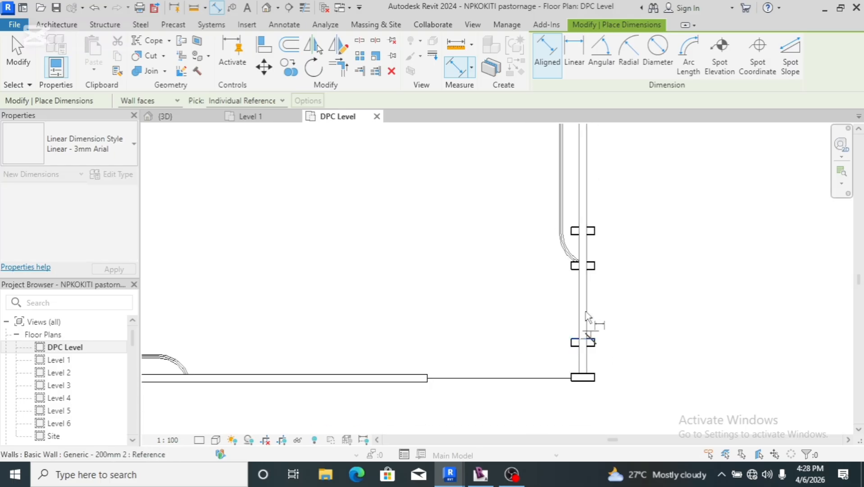
click(593, 270)
click(645, 341)
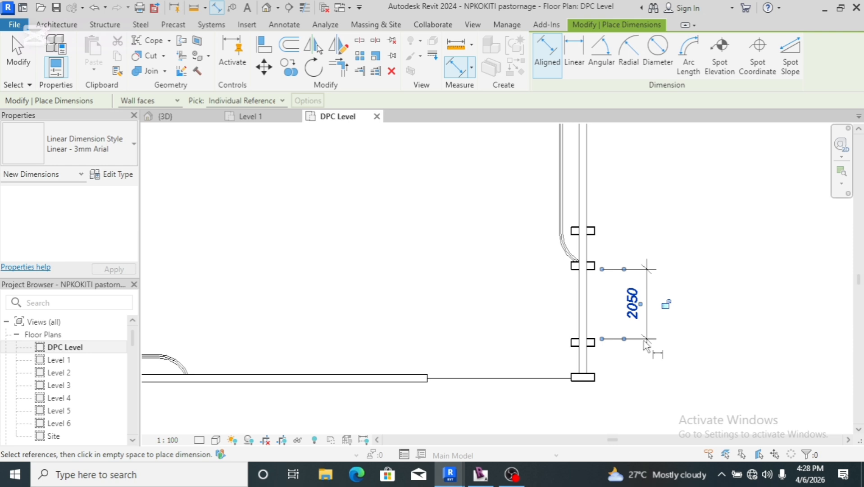
key(Escape)
key(Escape)
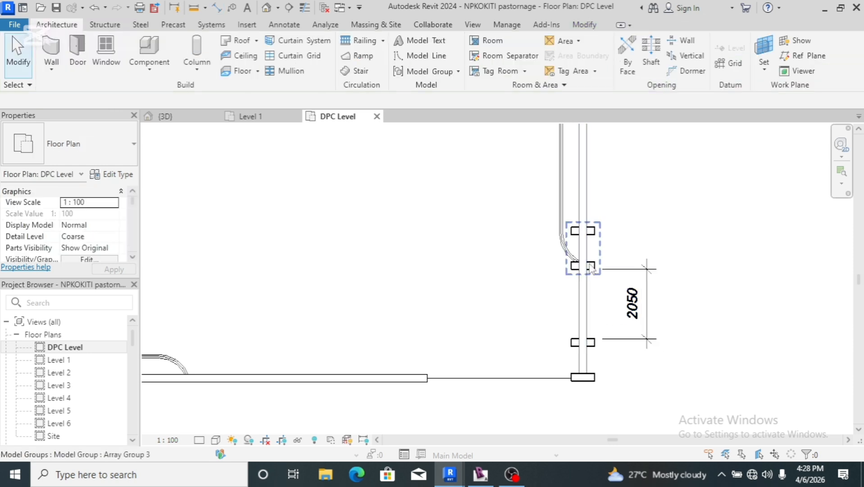
Nudge the second pair of piers along the side fence, away from the gate, to a gap of about 3090 mm
click(591, 267)
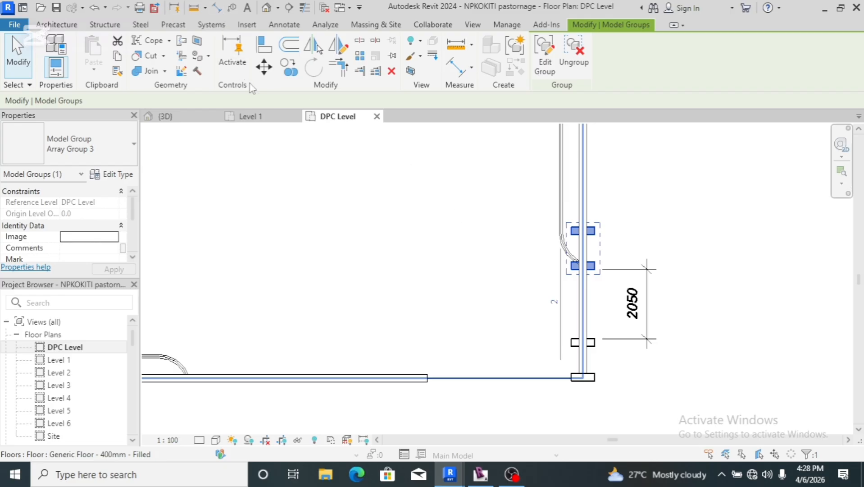
key(Up)
key(Up)
key(Up)
key(Up)
key(Up)
key(Up)
key(Up)
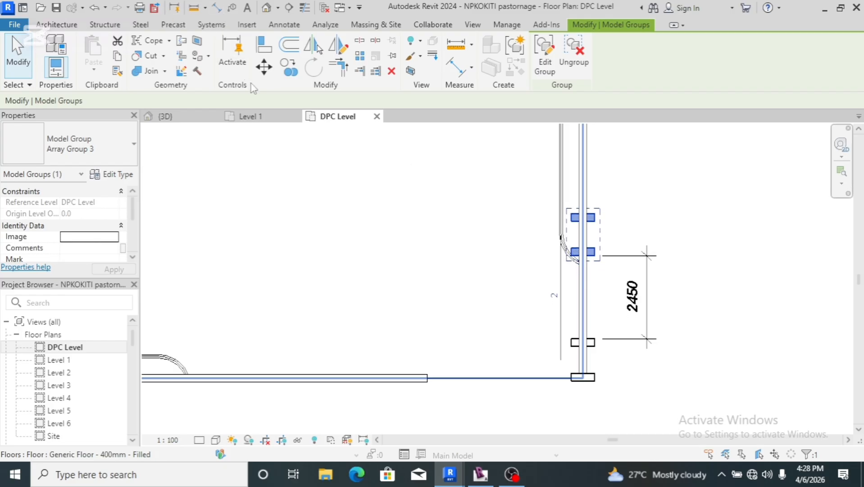
key(Up)
key(Up)
key(Up)
key(Up)
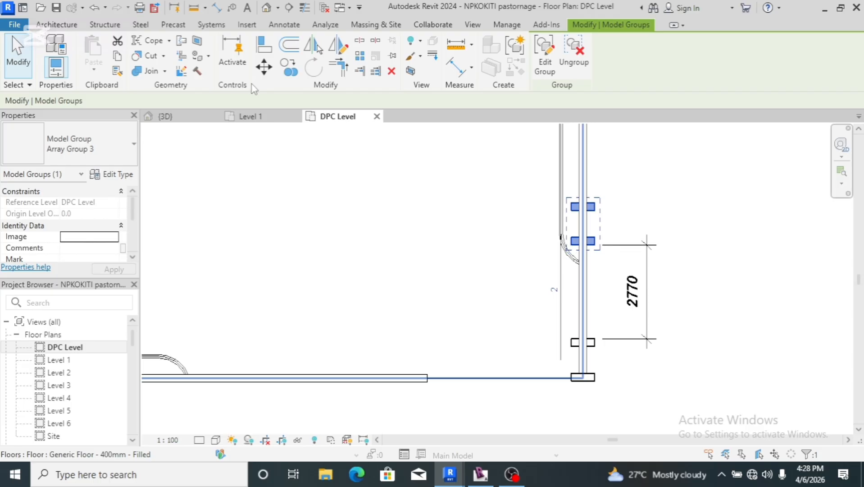
key(Up)
key(Up)
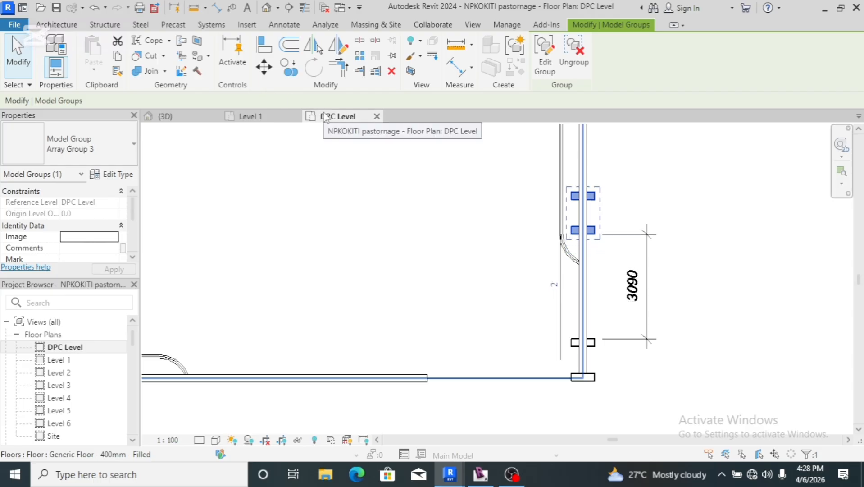
Nudge the second pair of side fence piers along the wall to a clear gap of 3000 mm from the first pair
key(Down)
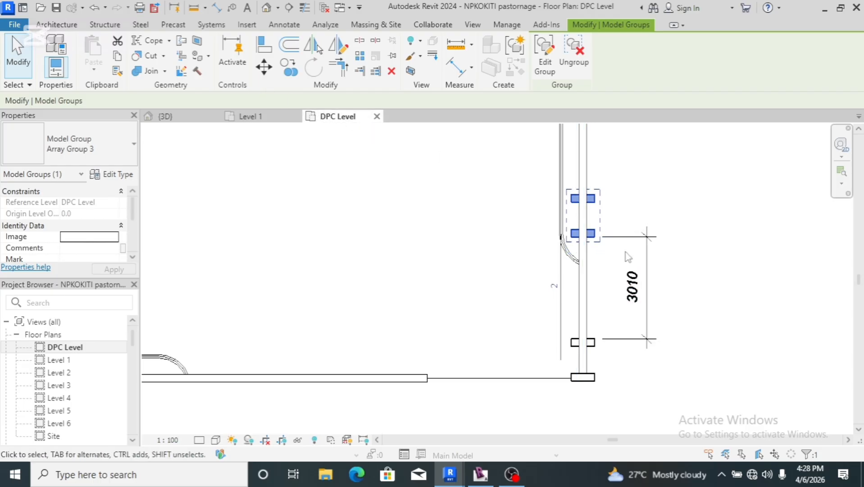
scroll(628, 254, up, 3)
key(Down)
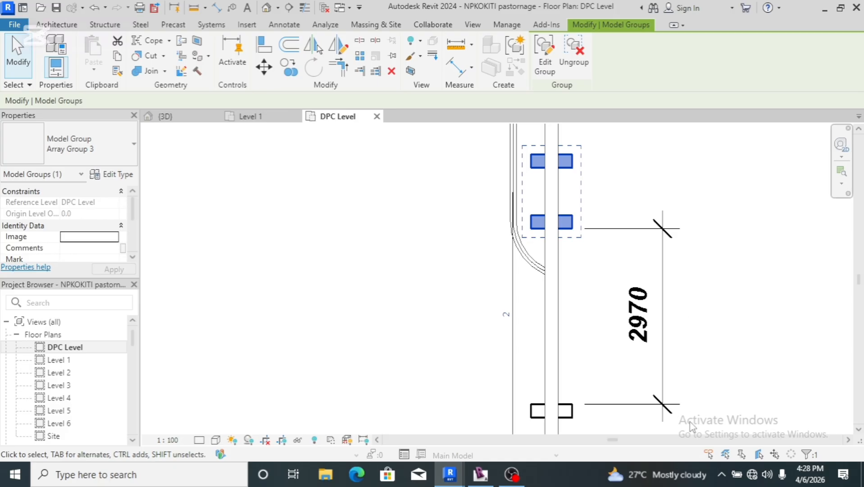
scroll(692, 425, up, 2)
key(Up)
scroll(665, 398, up, 2)
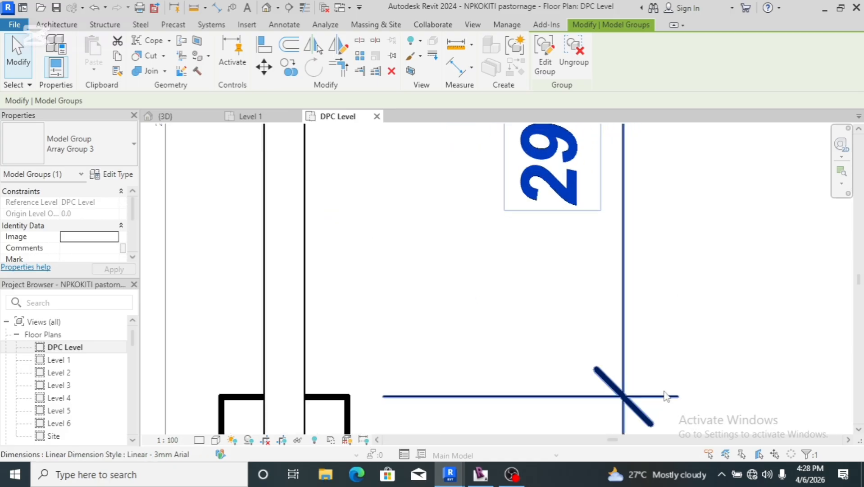
key(Up)
scroll(618, 430, down, 2)
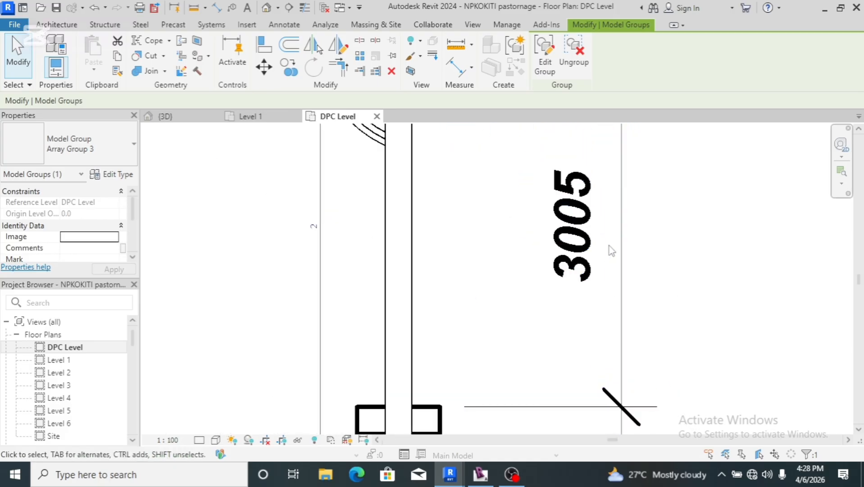
scroll(581, 181, up, 5)
key(Down)
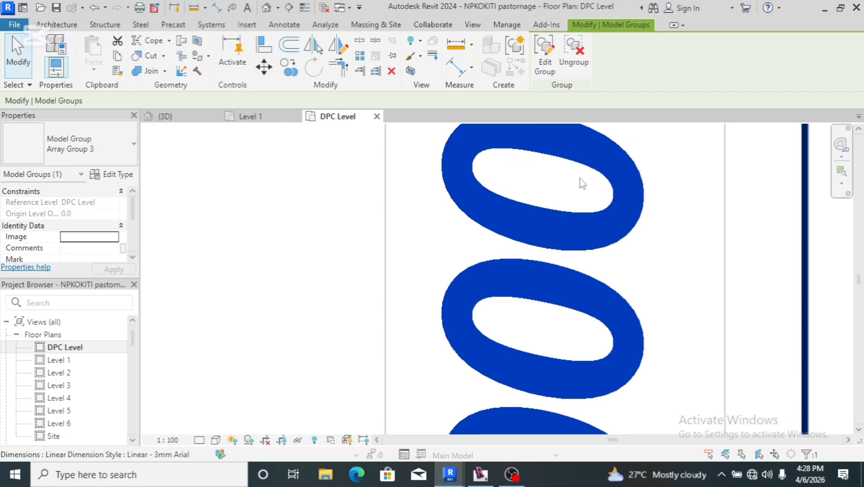
scroll(581, 181, down, 5)
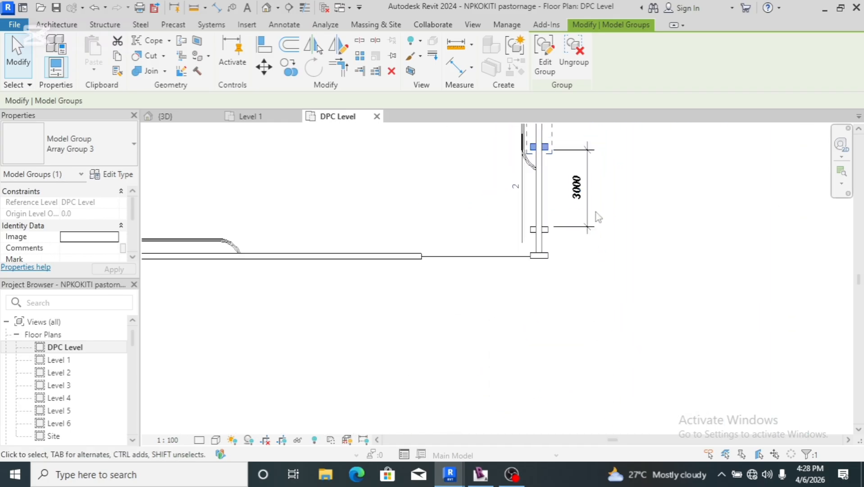
click(580, 243)
scroll(557, 282, down, 2)
scroll(568, 234, down, 1)
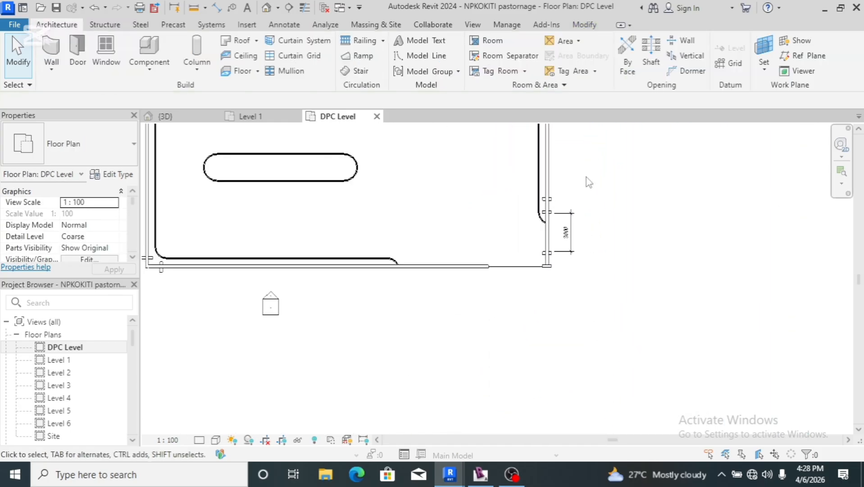
Delete the dimension between the first and second pairs of side fence piers
scroll(590, 189, up, 3)
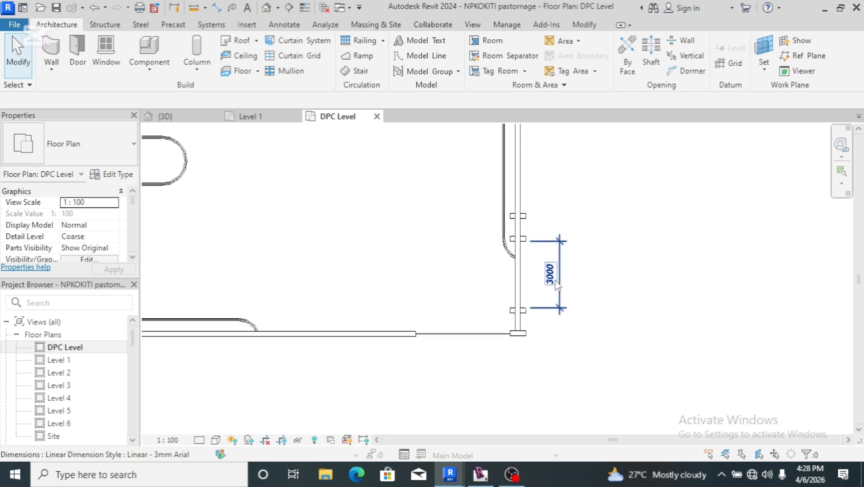
click(571, 274)
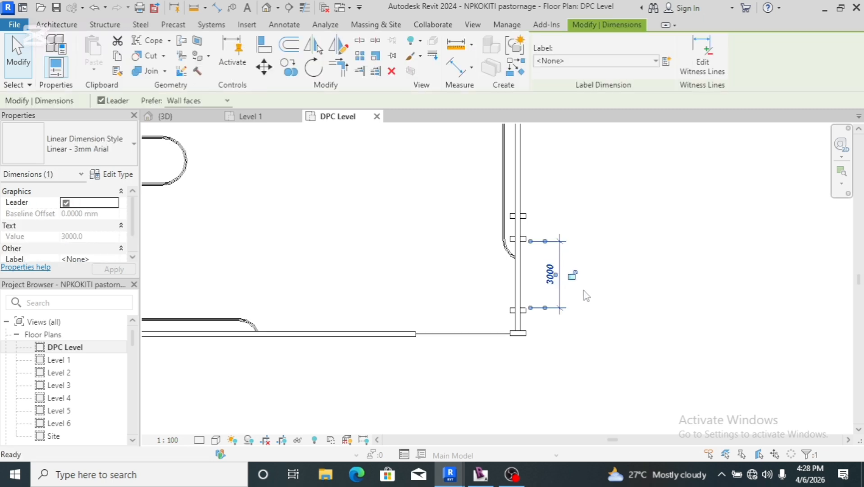
key(Delete)
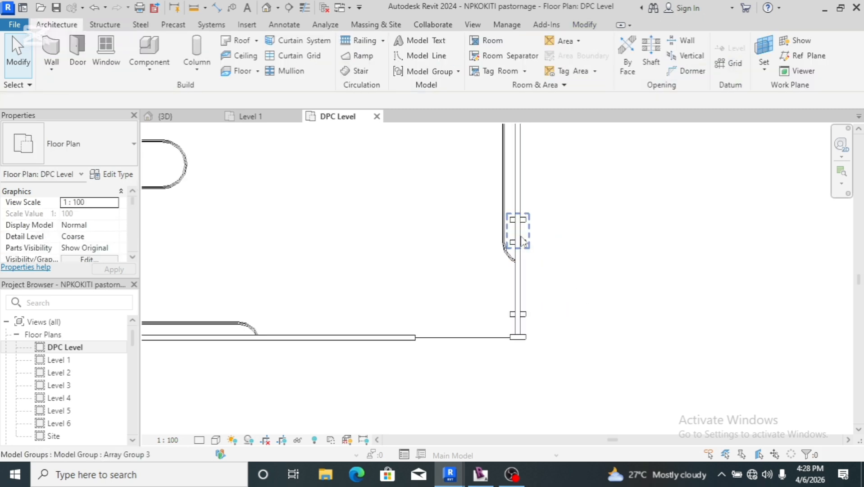
Set the item count of the side fence pier array to 8
click(526, 243)
scroll(544, 266, down, 2)
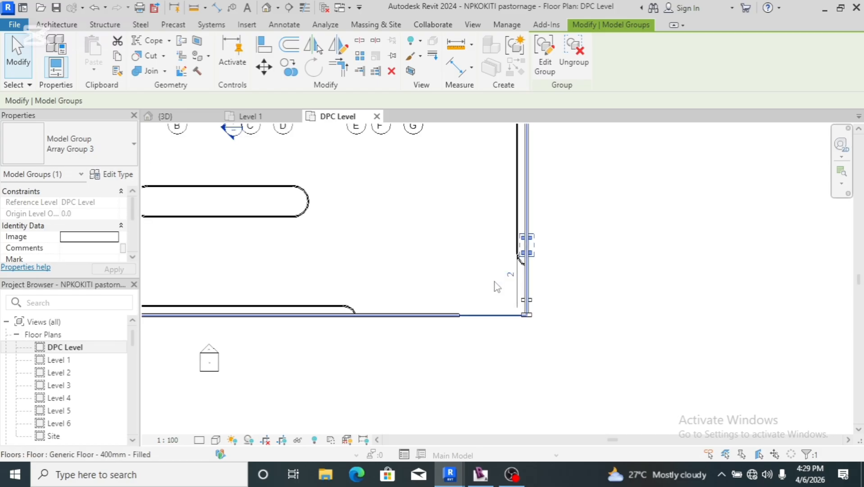
click(510, 275)
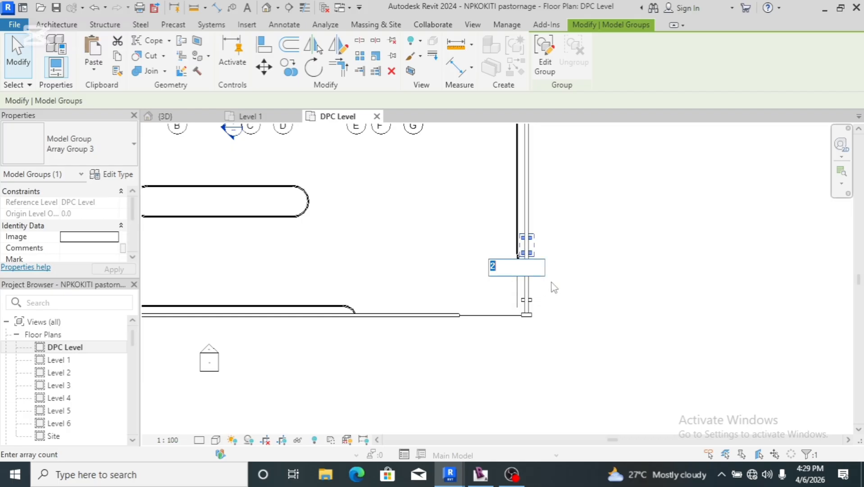
text(8)
key(Return)
scroll(509, 347, down, 4)
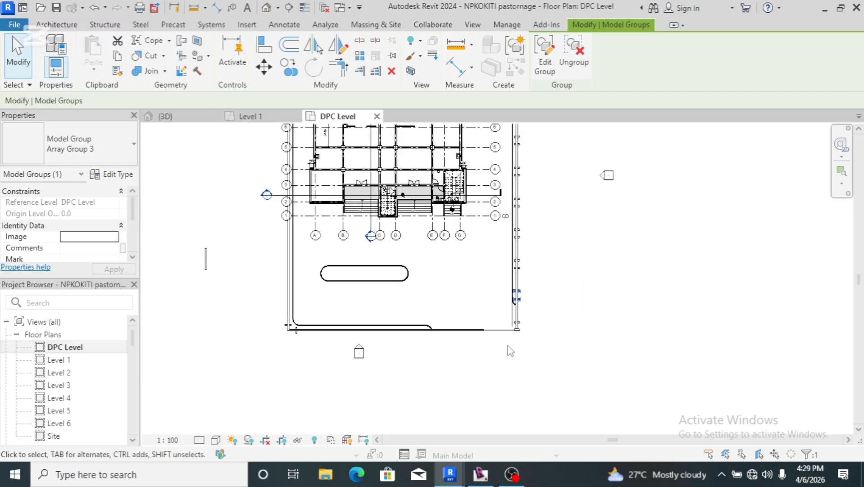
scroll(509, 350, down, 2)
scroll(547, 158, up, 1)
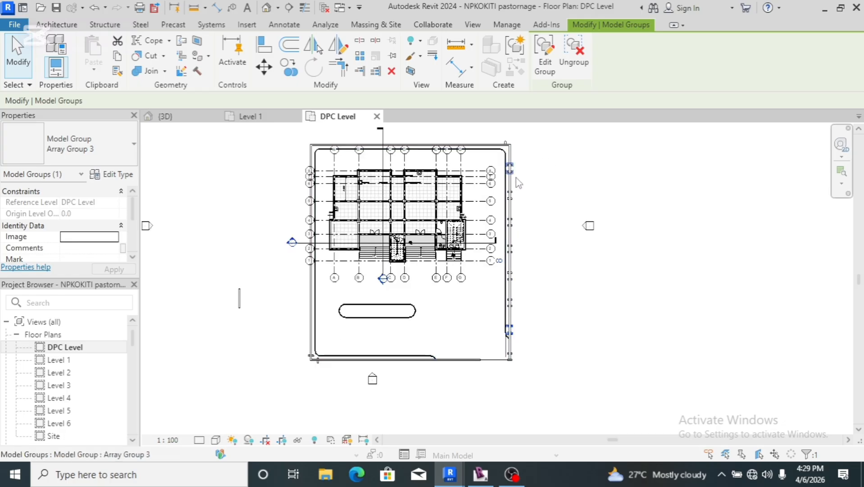
scroll(518, 165, up, 3)
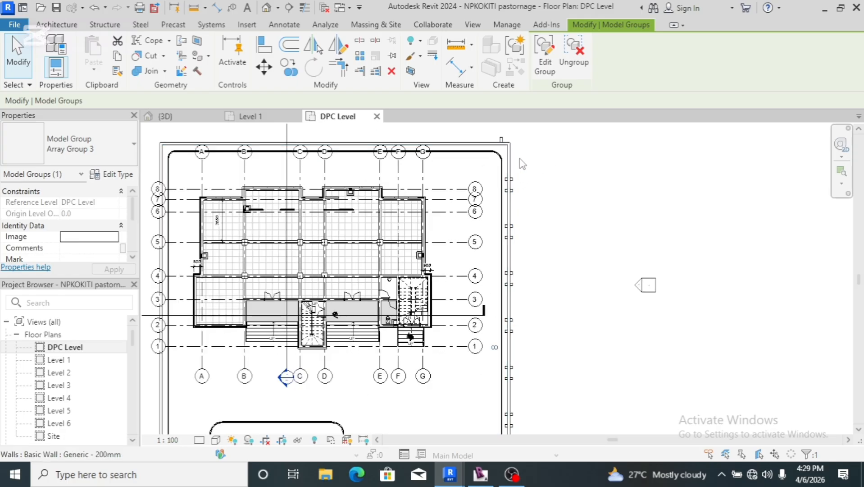
scroll(517, 149, down, 2)
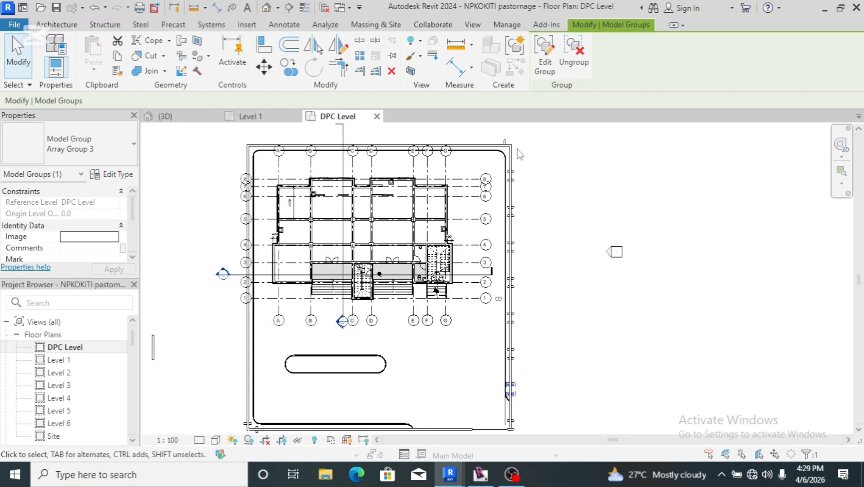
Extend the single pier near the rear fence corner inward across the wall and set its length to 700 mm
scroll(517, 149, up, 4)
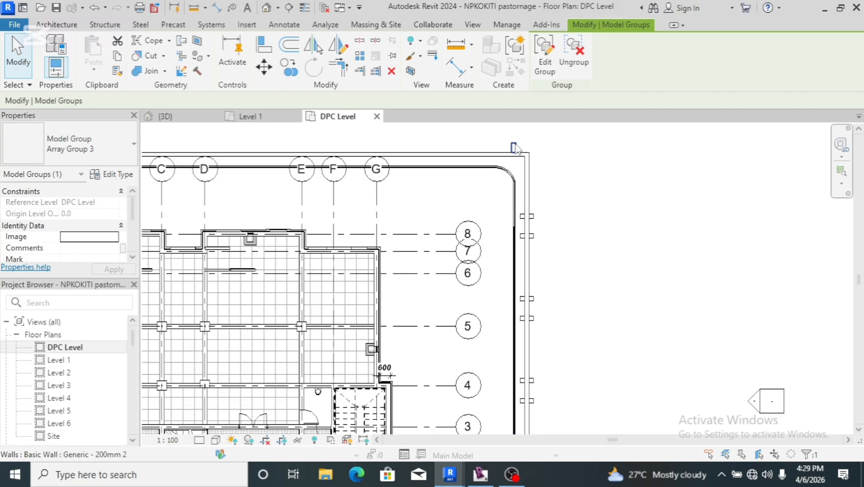
scroll(515, 150, up, 1)
click(513, 147)
scroll(522, 145, up, 2)
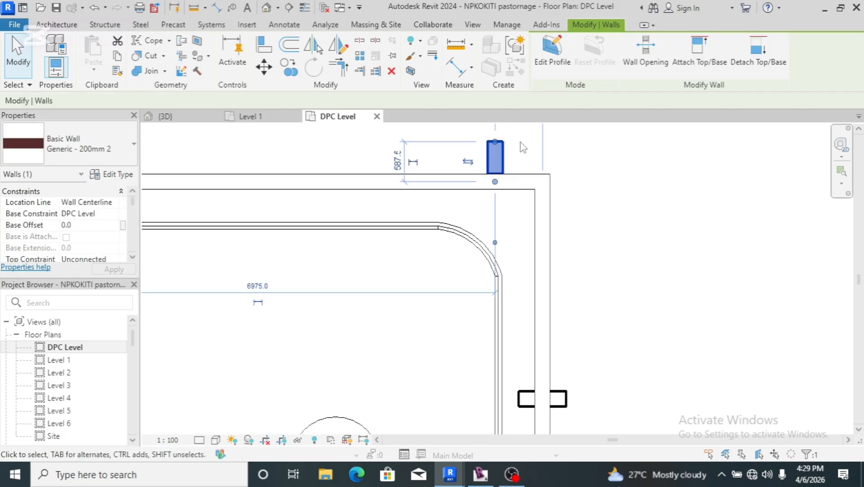
drag(495, 182, 495, 210)
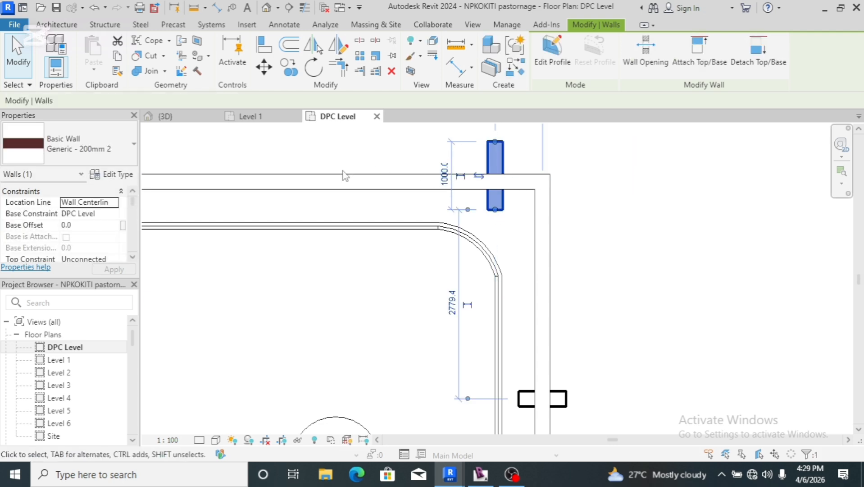
click(444, 175)
text(7)
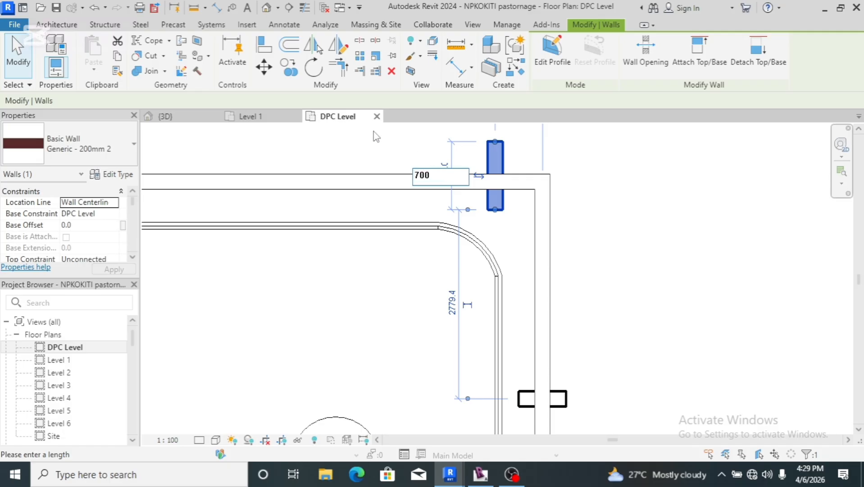
text(00)
key(Return)
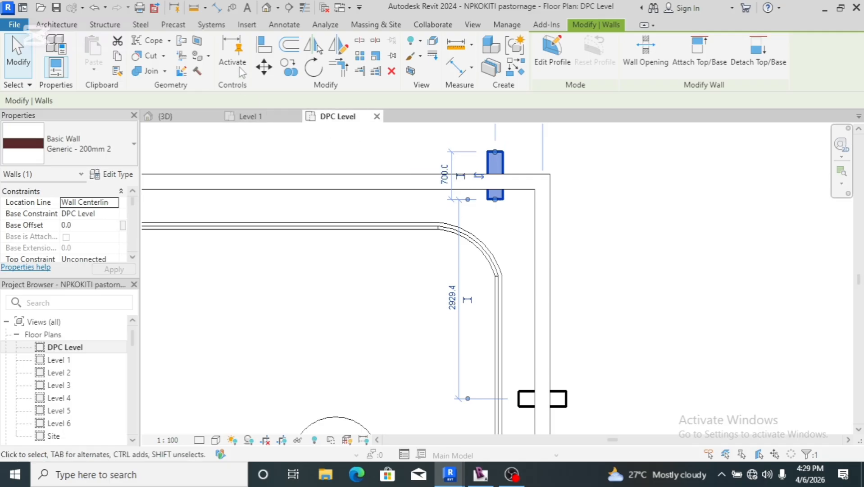
Add an aligned dimension from the rear fence wall's outer face to the outer end of the rear pier
click(217, 8)
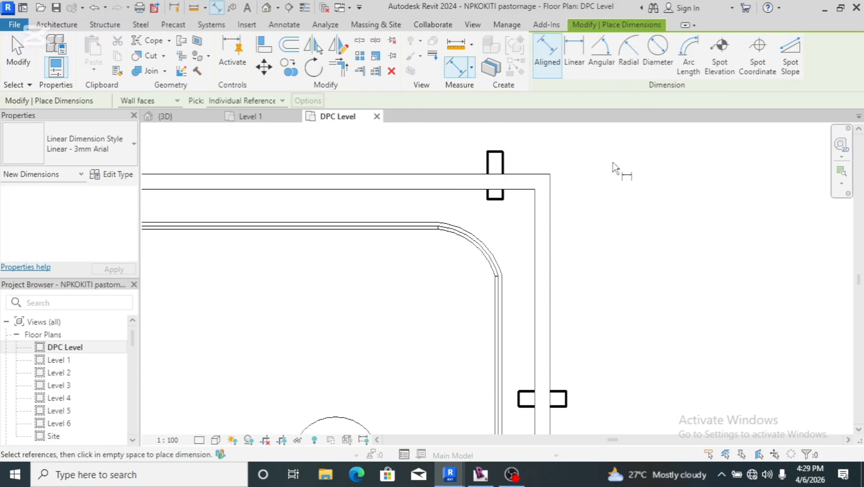
click(517, 167)
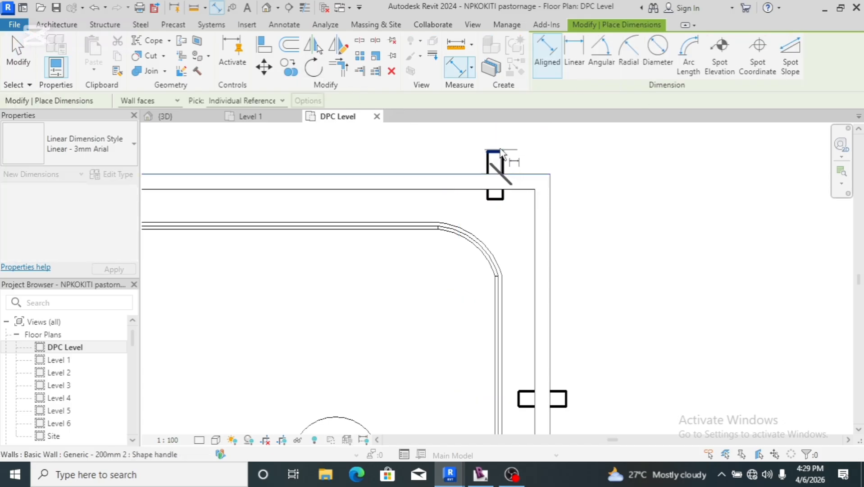
click(495, 152)
click(606, 178)
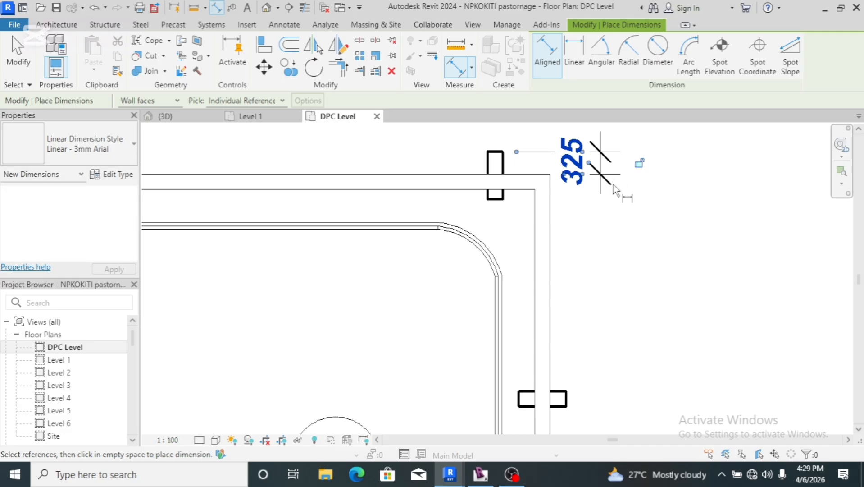
key(Escape)
key(Escape)
Set the rear pier's projection beyond the wall's outer face to 238 mm and delete the dimension
click(495, 168)
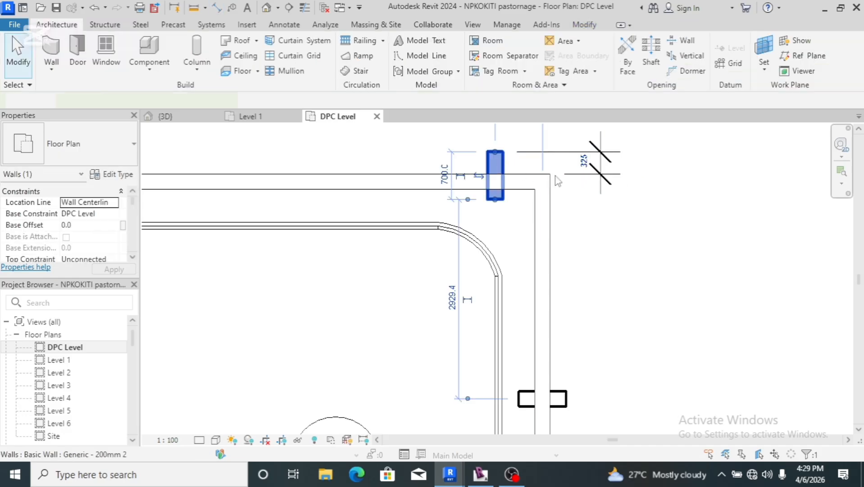
click(582, 160)
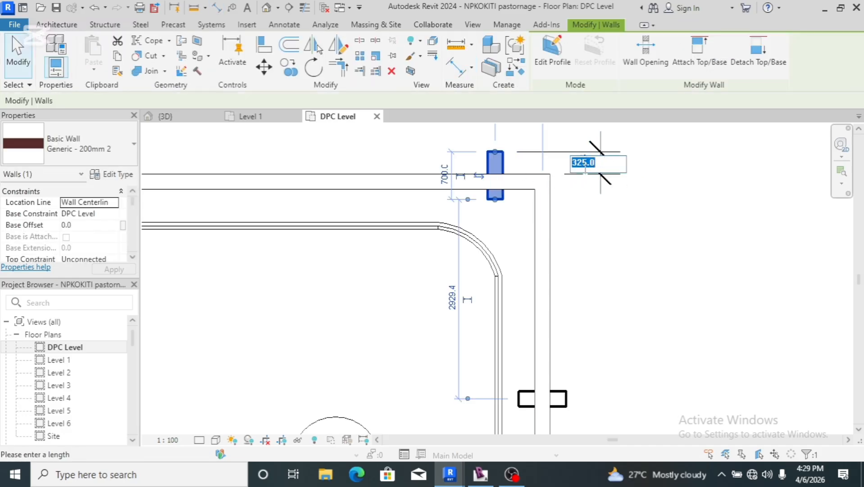
text(238)
key(Return)
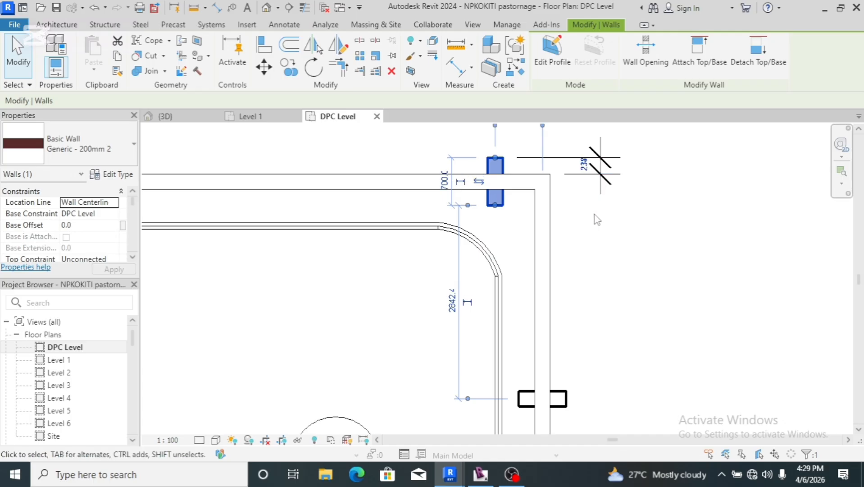
click(595, 166)
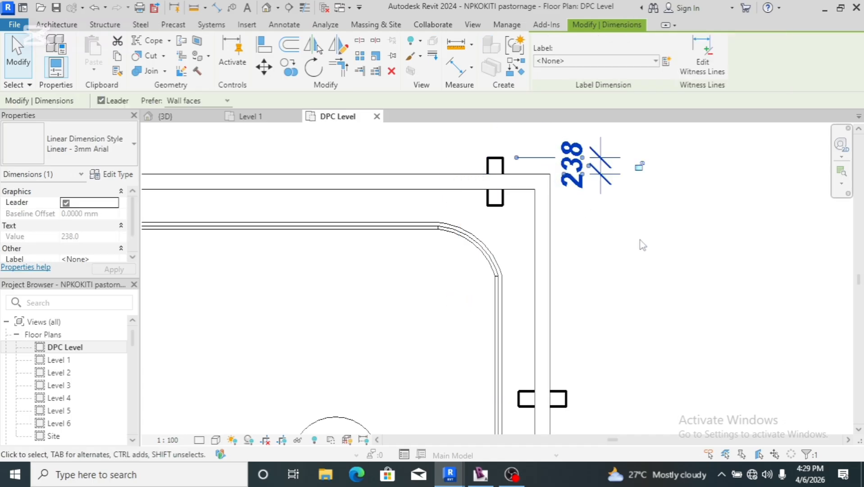
key(Delete)
scroll(643, 235, down, 2)
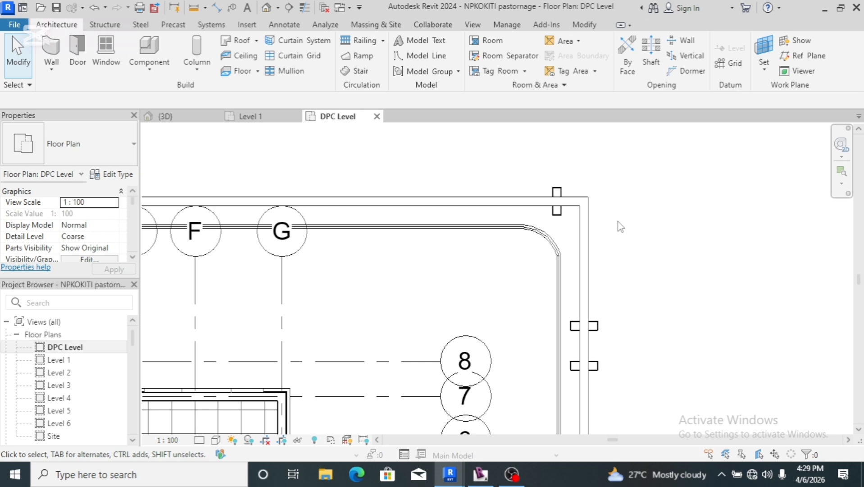
Nudge the rear pier along the wall to the fence corner, lining it up with the side fence wall
click(558, 213)
click(623, 245)
click(555, 219)
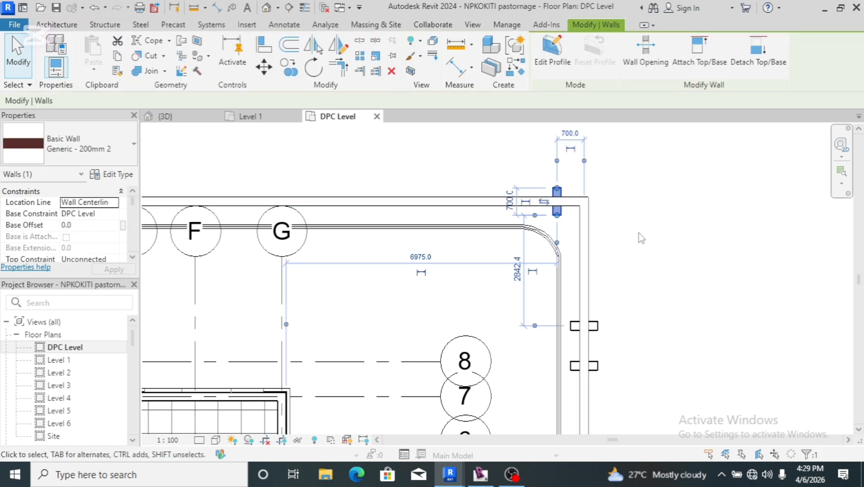
key(Right)
key(Right)
key(Right)
key(Right)
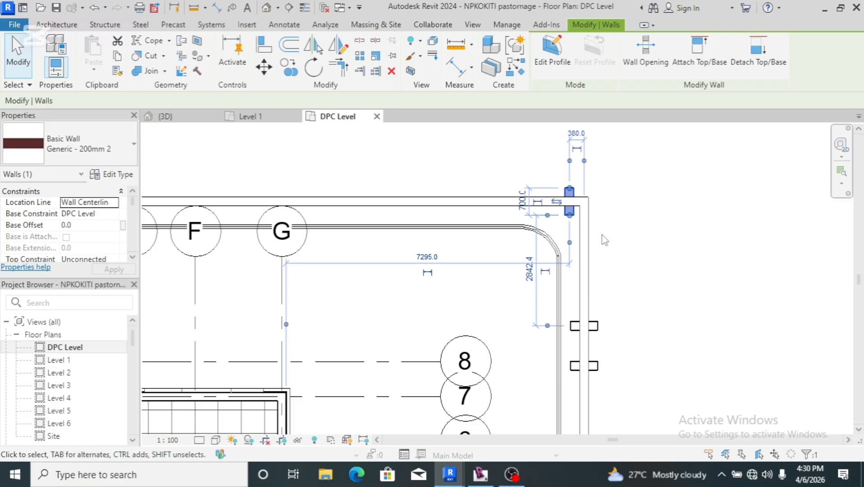
key(Right)
key(Right)
key(Right)
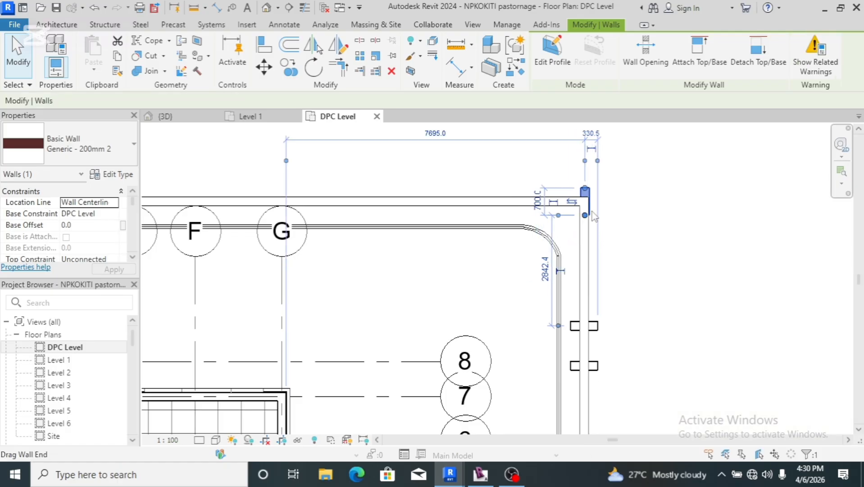
scroll(592, 209, up, 3)
scroll(591, 209, up, 2)
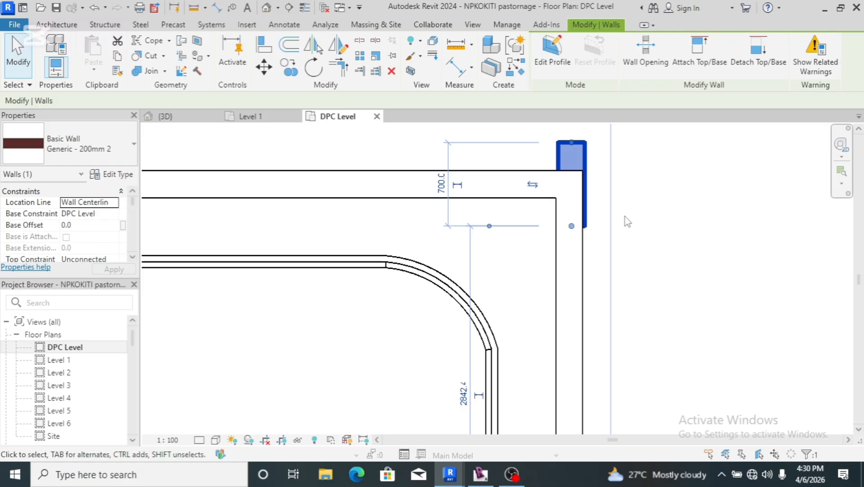
key(Left)
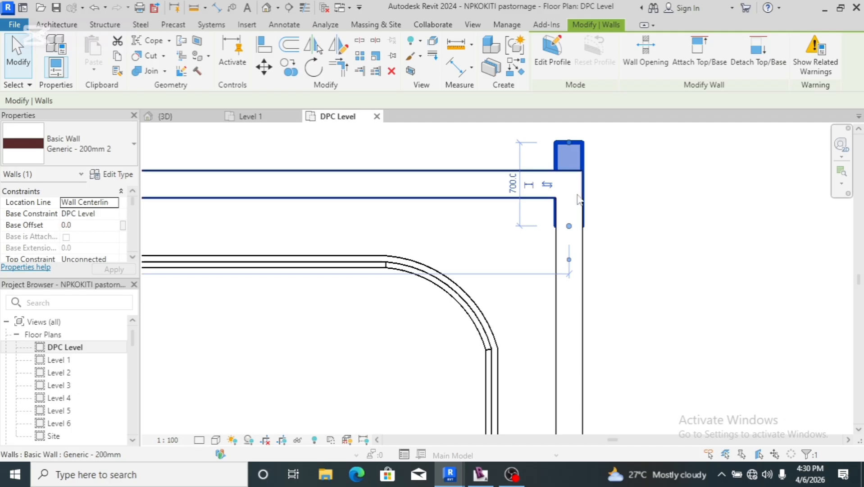
scroll(580, 197, up, 1)
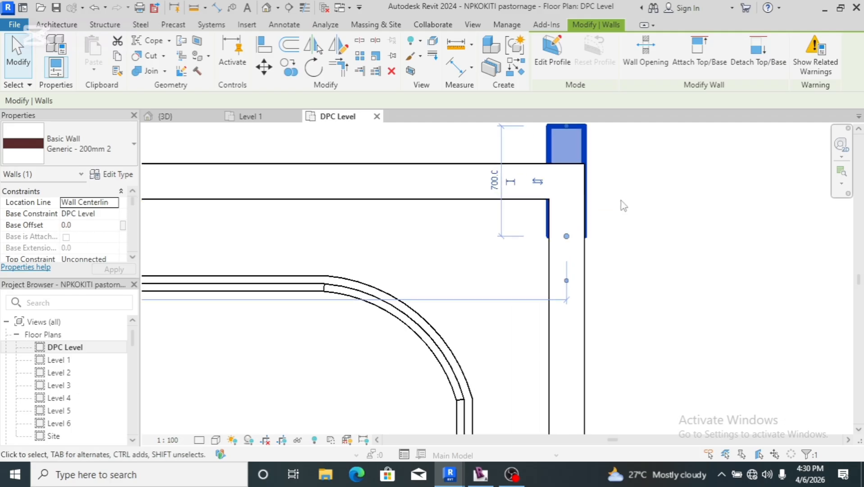
Copy the rear corner pier about 800 mm inward along the rear fence wall
scroll(621, 203, down, 1)
scroll(617, 188, down, 1)
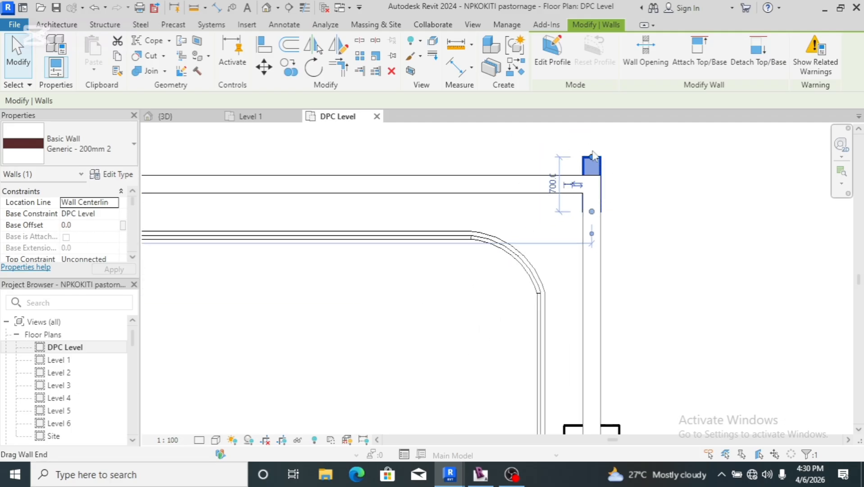
click(289, 67)
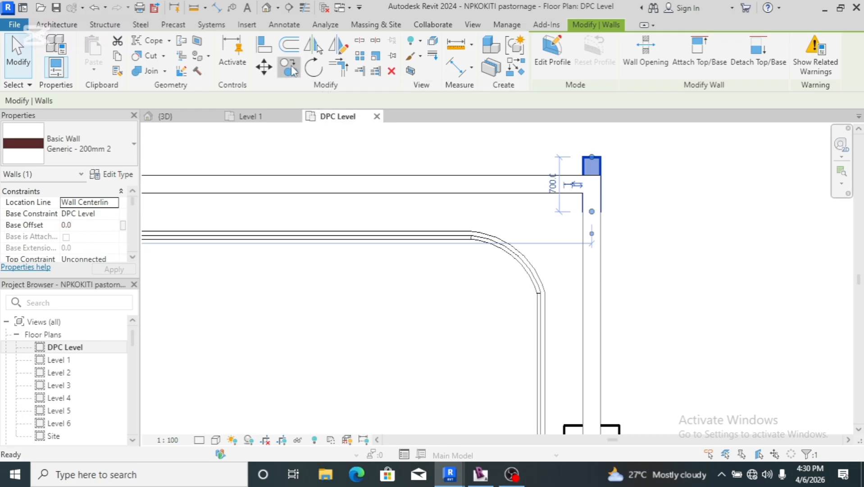
click(592, 167)
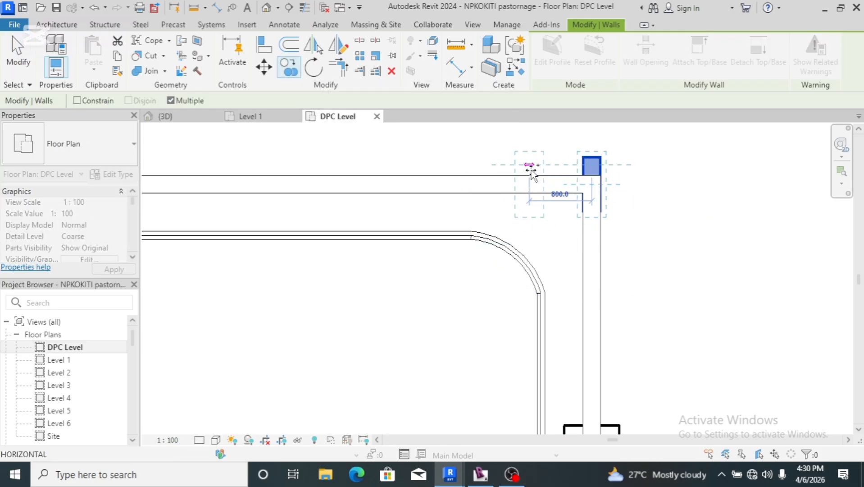
click(529, 165)
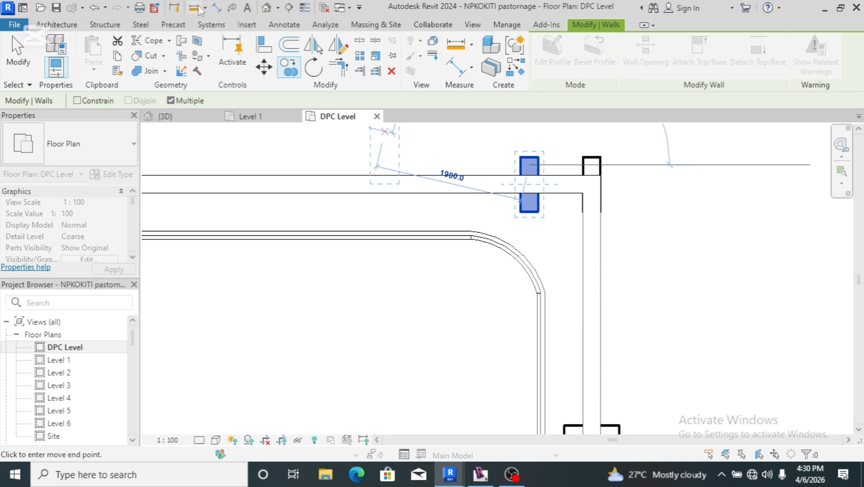
Add an aligned dimension between the facing sides of the copied pier and the rear corner pier
click(541, 178)
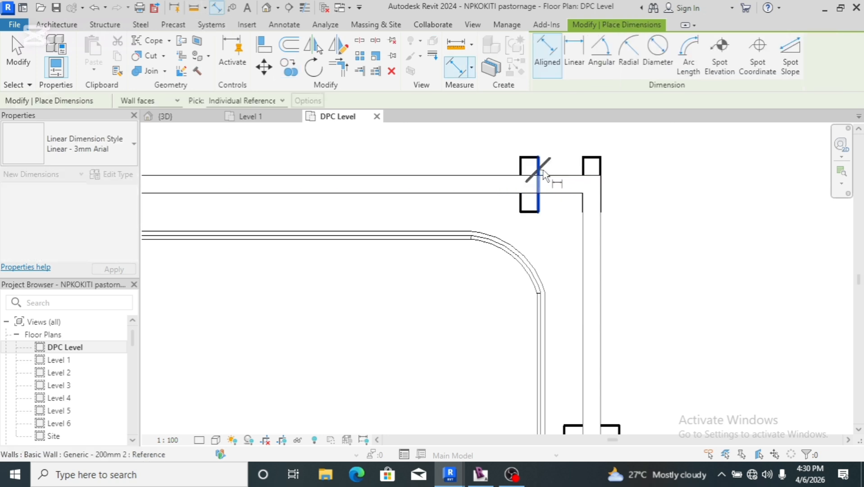
click(585, 166)
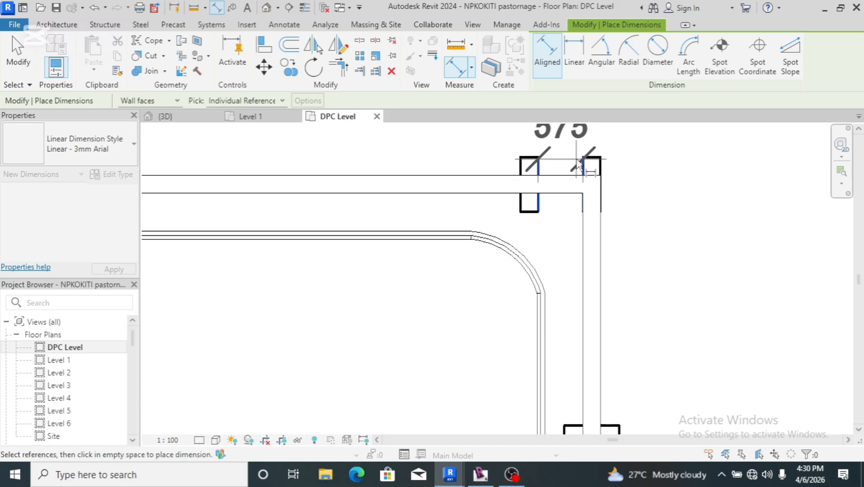
click(554, 165)
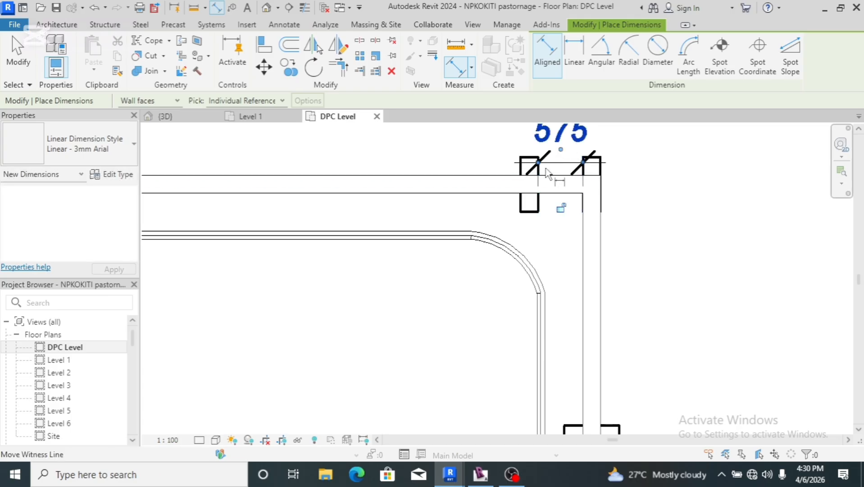
key(Escape)
key(Escape)
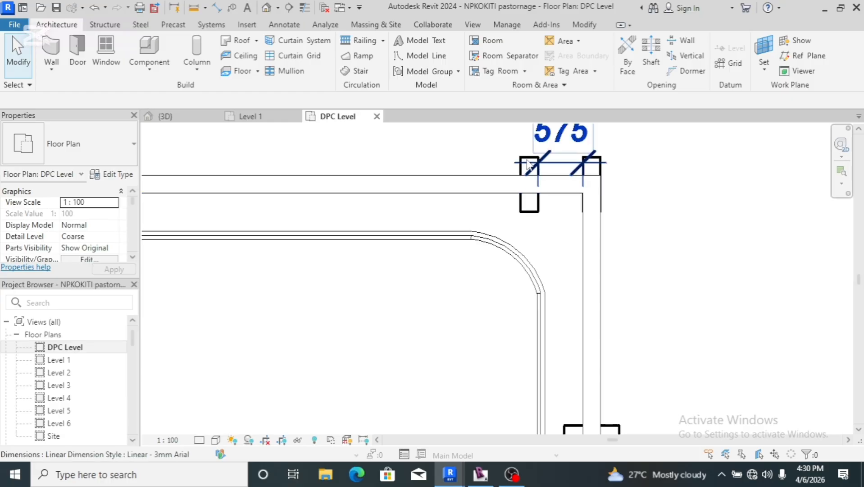
Select the copied pier on the rear fence wall for adjusting its spacing from the corner pier
click(526, 164)
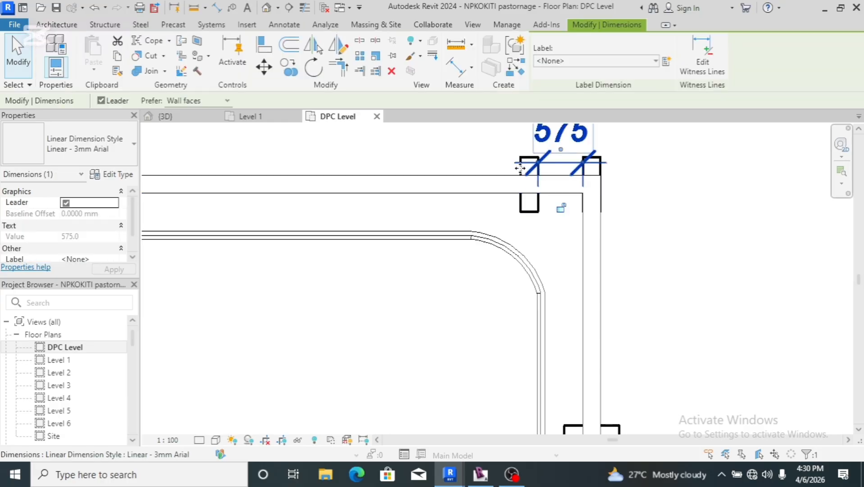
click(525, 206)
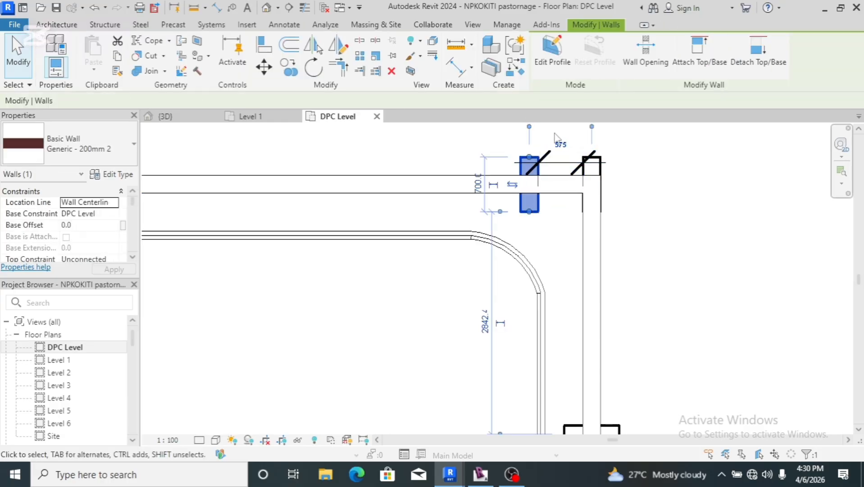
Set the gap between the short cross wall and the corner cross wall on the upper boundary wall to 800 mm
click(561, 145)
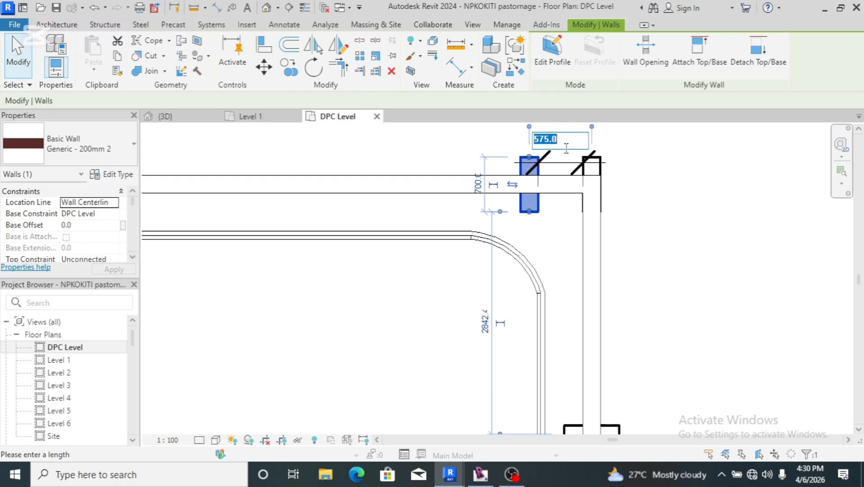
text(800)
key(Return)
scroll(441, 153, down, 2)
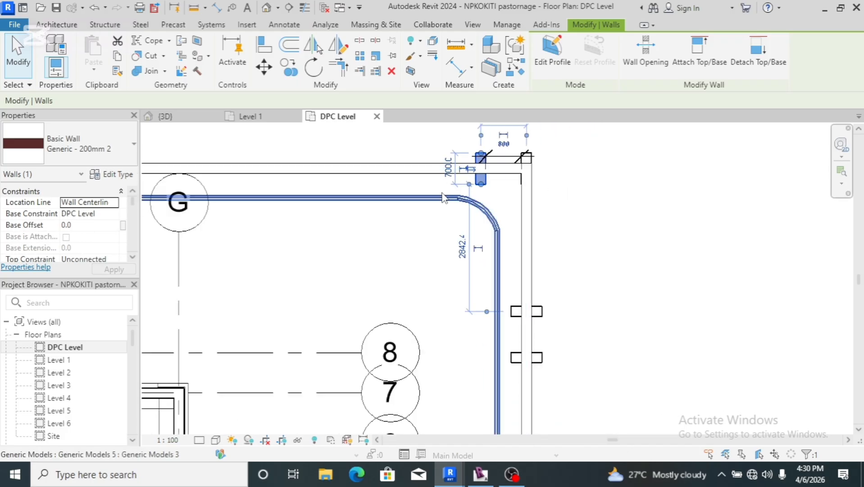
click(586, 186)
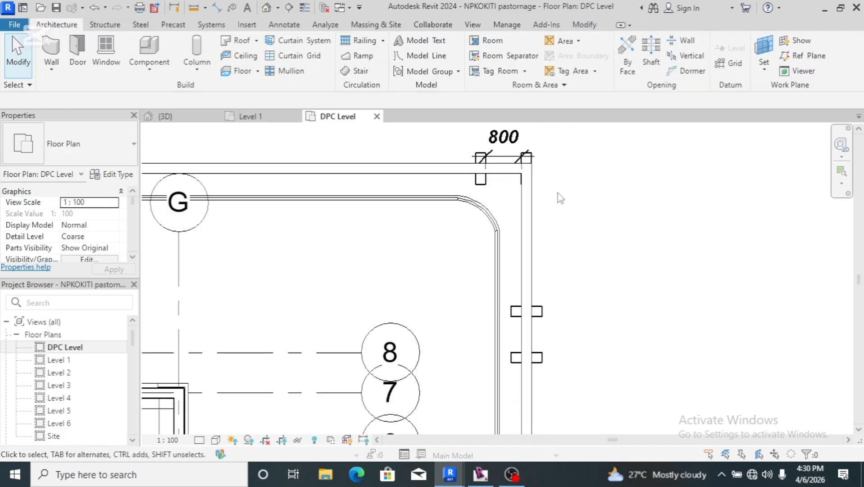
Delete the 800 mm dimension between the two short cross walls at the upper boundary wall's corner
click(479, 181)
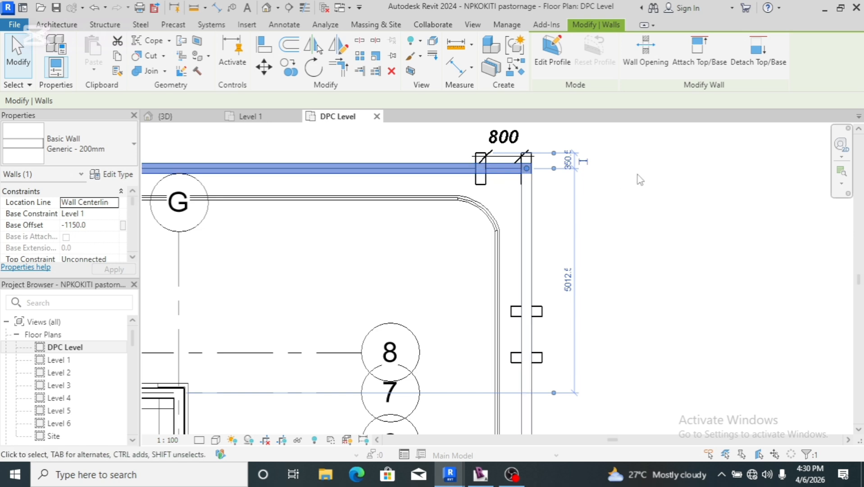
click(588, 178)
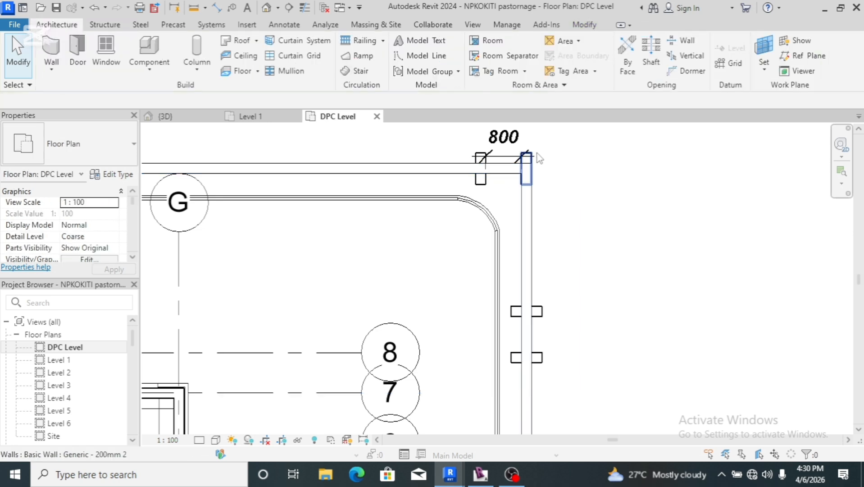
click(525, 159)
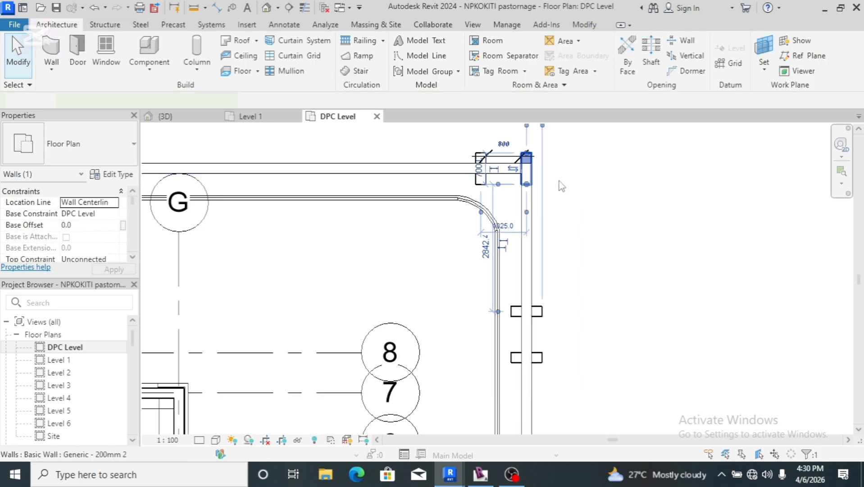
click(631, 170)
click(503, 136)
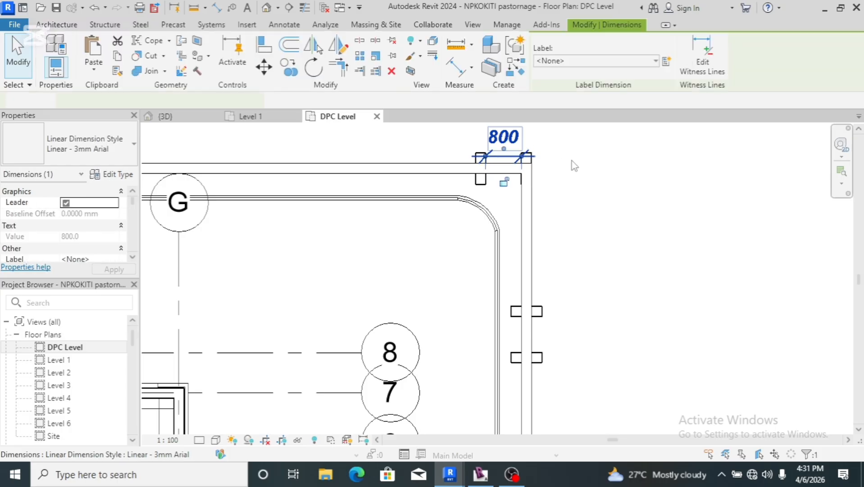
click(574, 165)
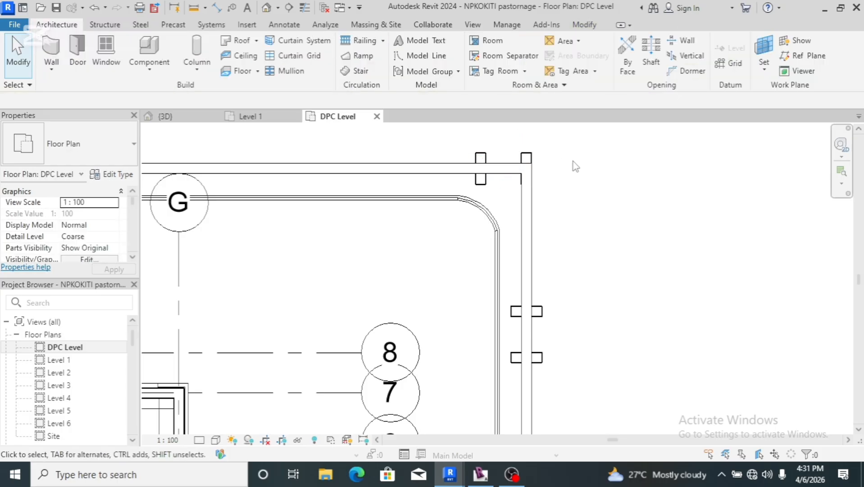
Array the two corner cross walls leftward along the upper boundary wall as a grouped linear array of 2, spaced about 3000 mm
click(527, 159)
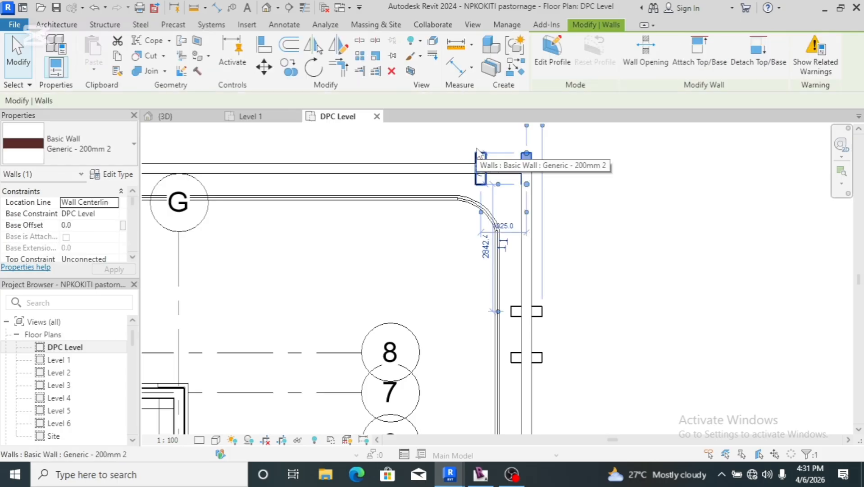
ctrl+click(479, 155)
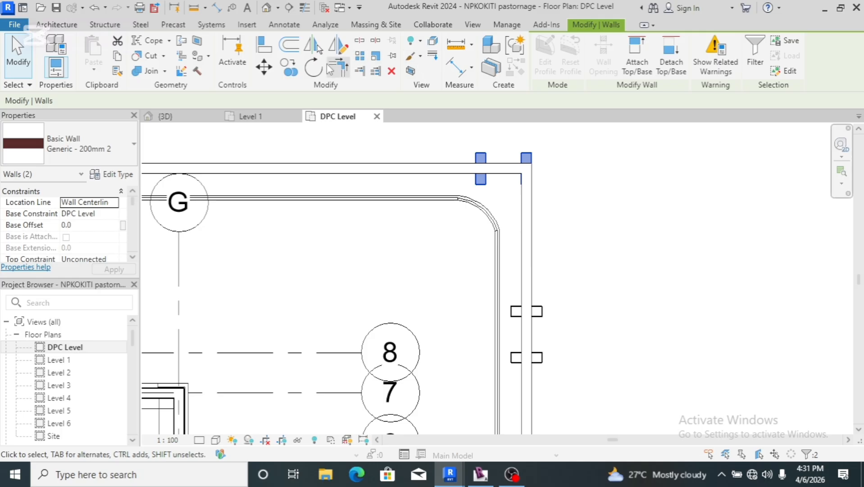
click(360, 56)
click(475, 155)
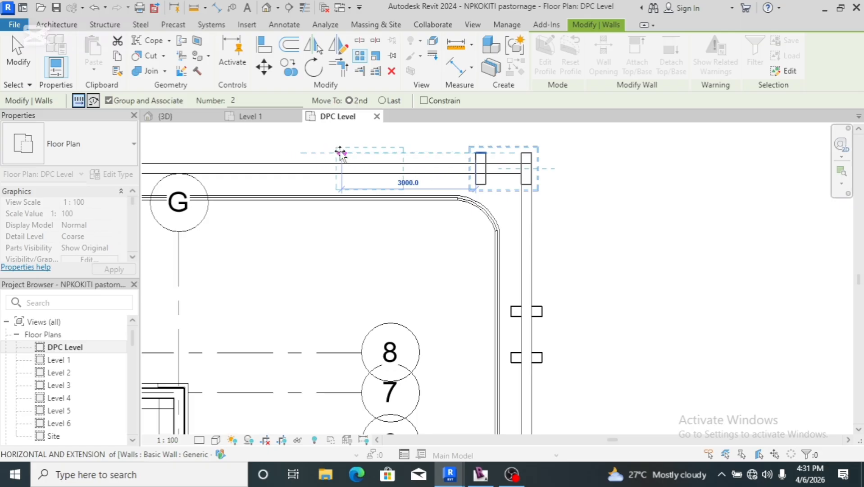
click(340, 152)
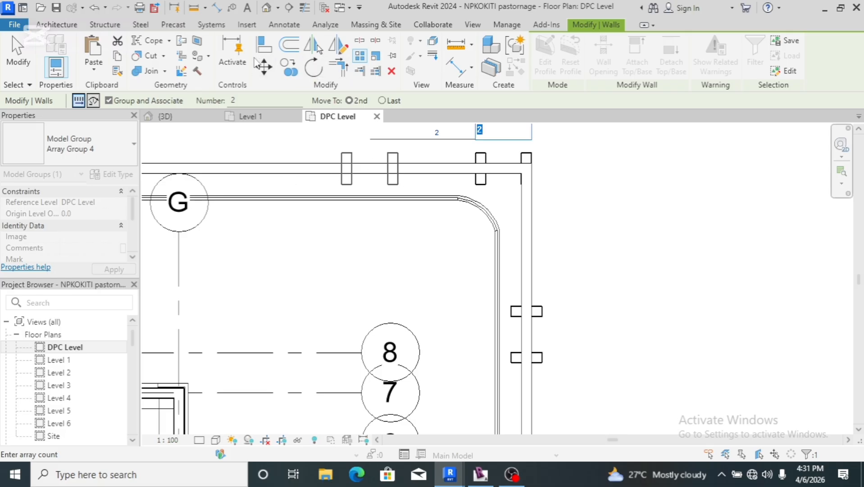
key(Return)
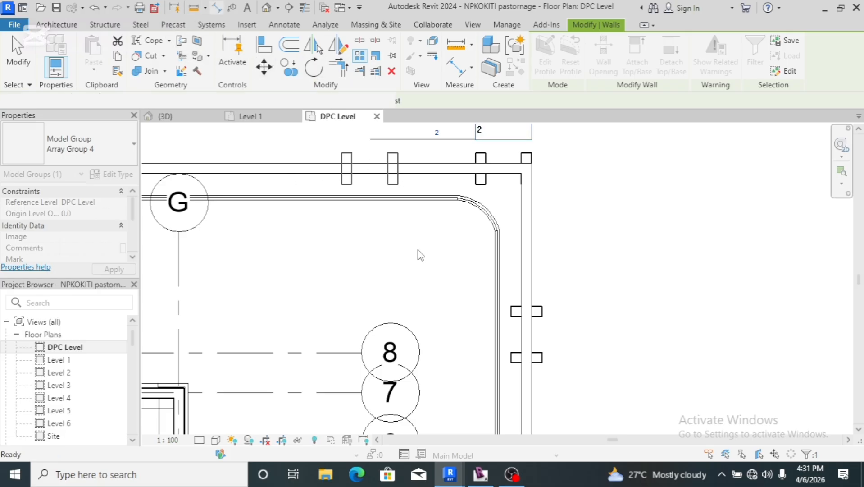
Add an aligned dimension across the clear gap between the arrayed cross-wall pair and the original pair, placed above the wall
key(d)
key(i)
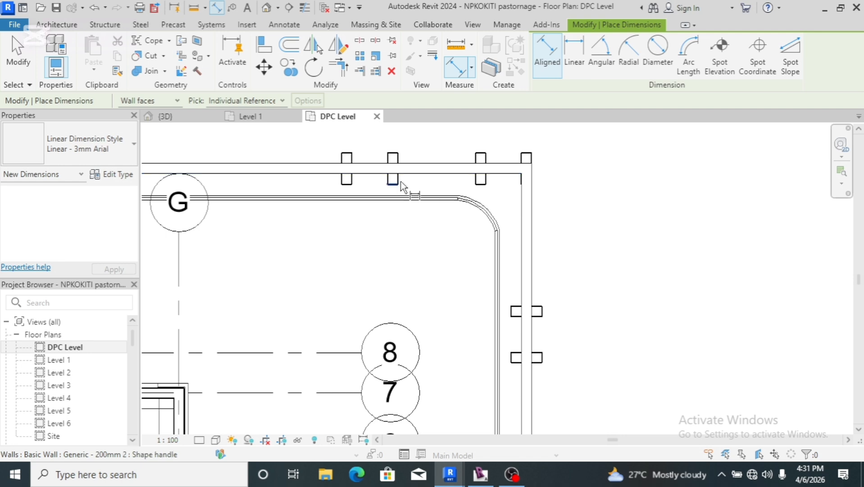
scroll(401, 182, up, 5)
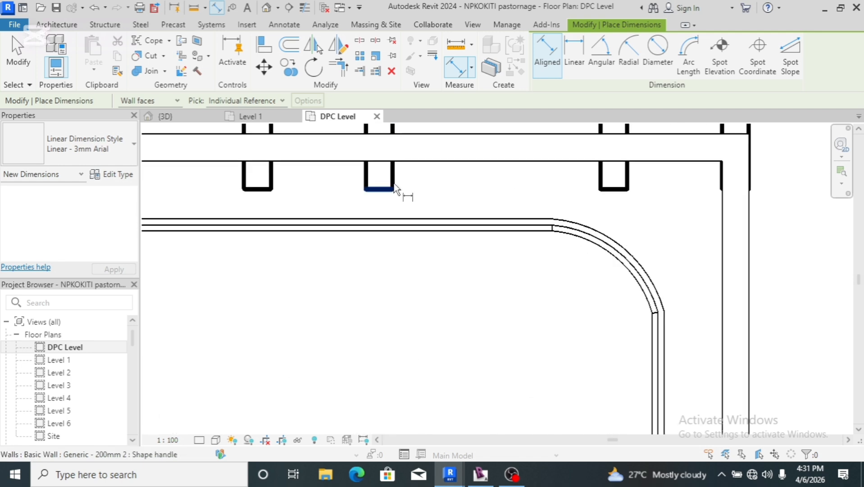
click(393, 186)
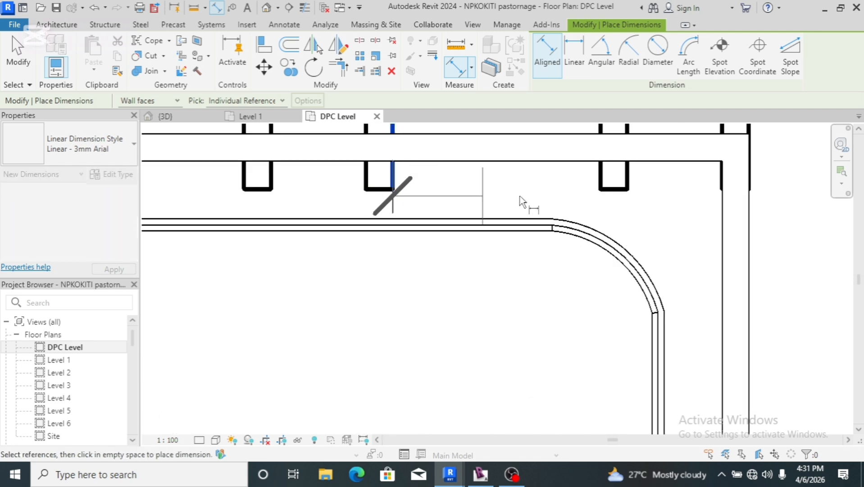
click(601, 188)
scroll(603, 191, down, 5)
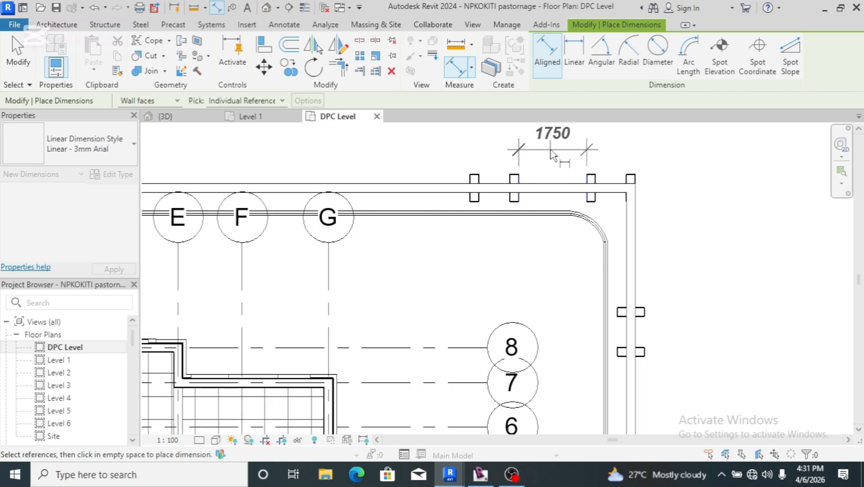
click(555, 149)
key(Escape)
key(Escape)
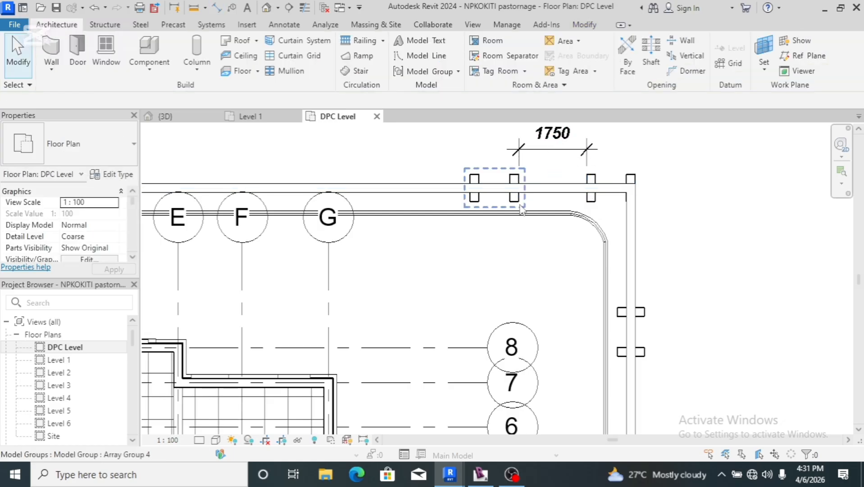
Nudge the arrayed cross-wall group along the upper boundary wall until its clear gap from the original pair is 3000 mm
click(522, 206)
key(Left)
key(Left)
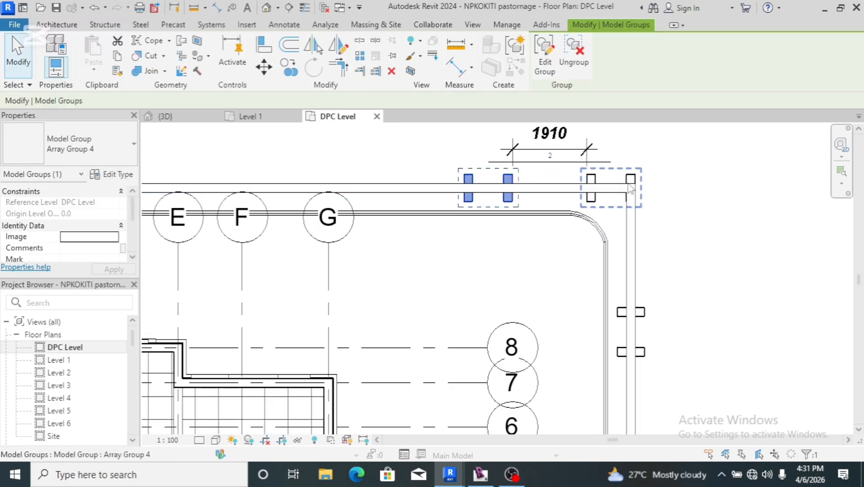
key(Left)
key(Left)
key(Left)
key(Left)
key(Left)
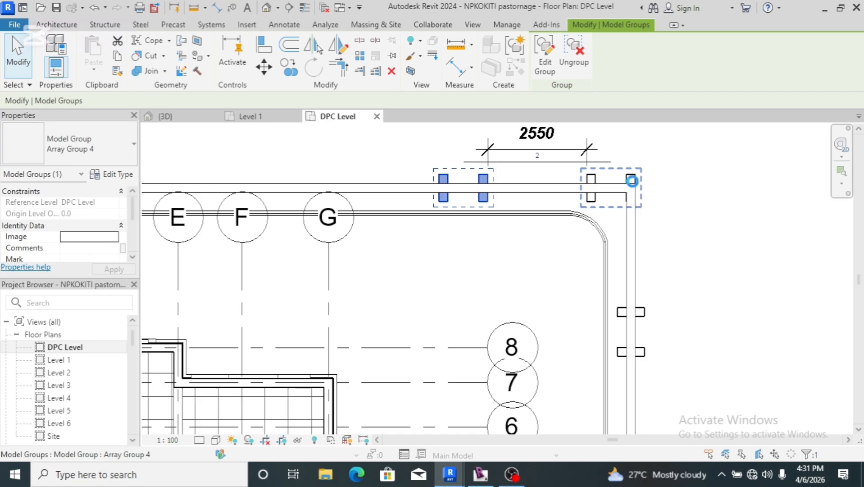
key(Left)
key(Left)
key(Left)
key(Left)
key(Left)
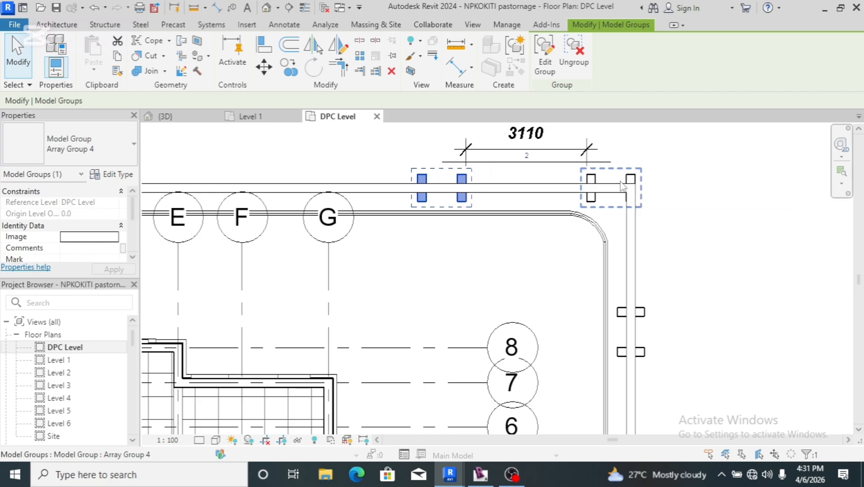
scroll(553, 131, up, 1)
scroll(552, 131, up, 1)
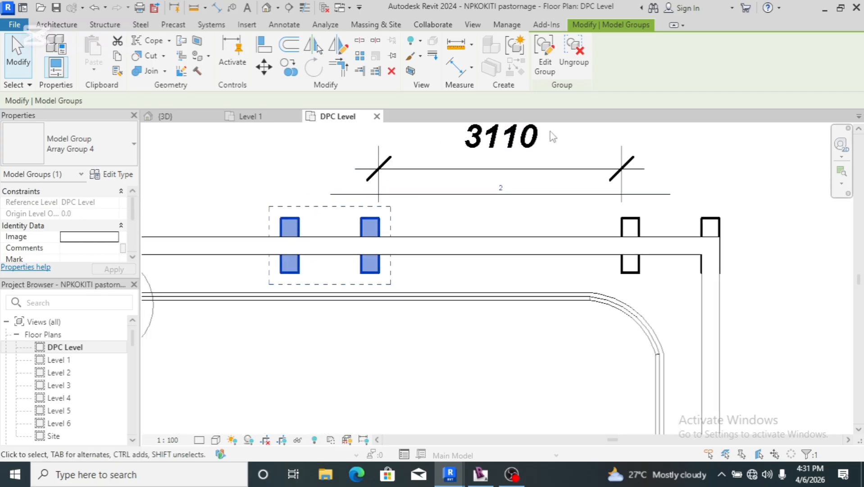
key(Right)
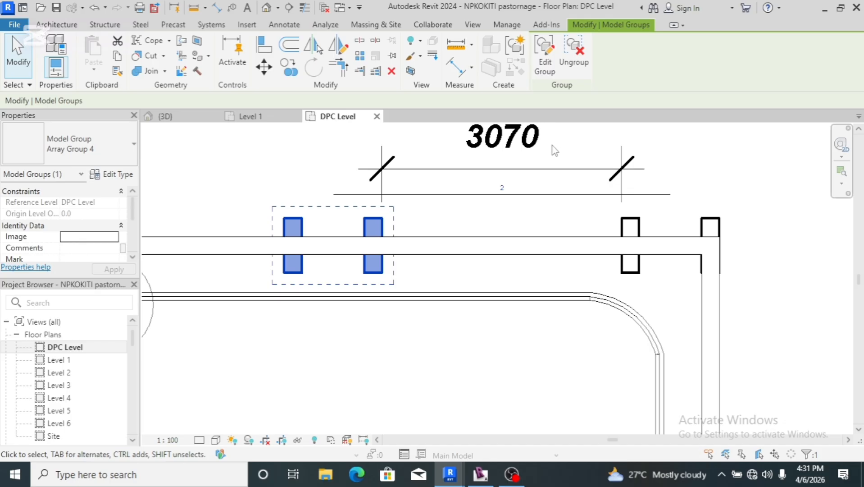
scroll(554, 147, up, 1)
key(Right)
key(Right)
key(Right)
key(Right)
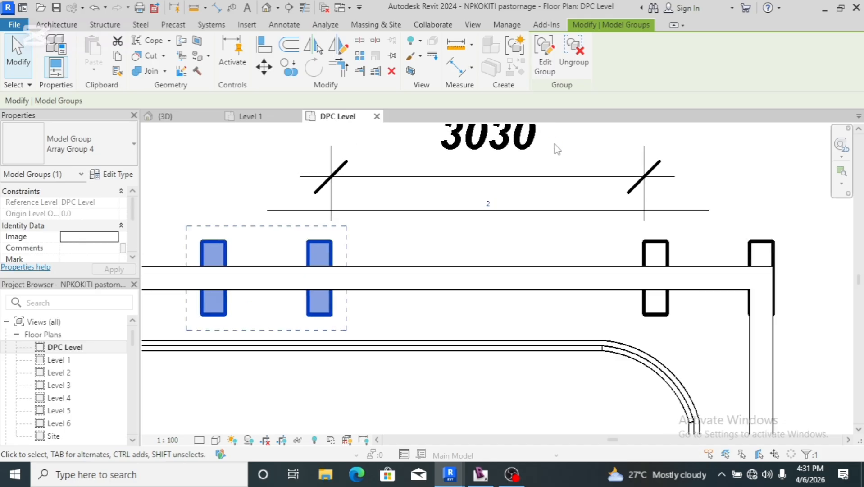
scroll(555, 144, up, 1)
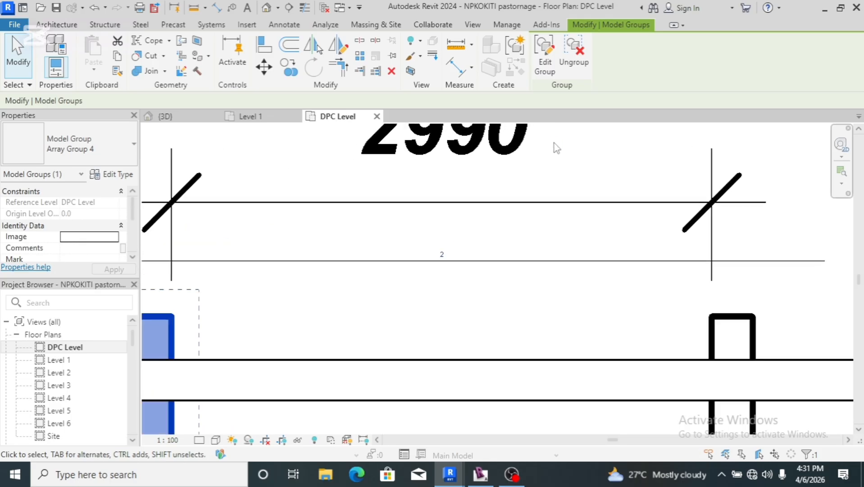
key(Left)
scroll(555, 146, down, 1)
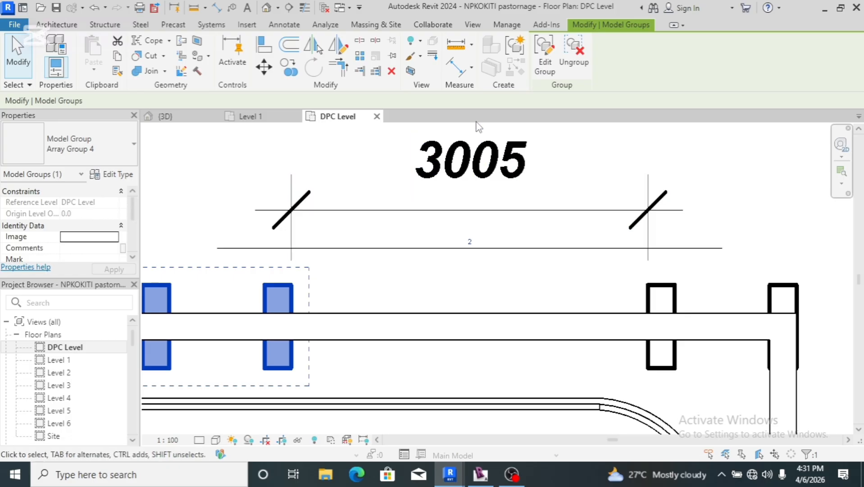
scroll(480, 132, up, 1)
key(Left)
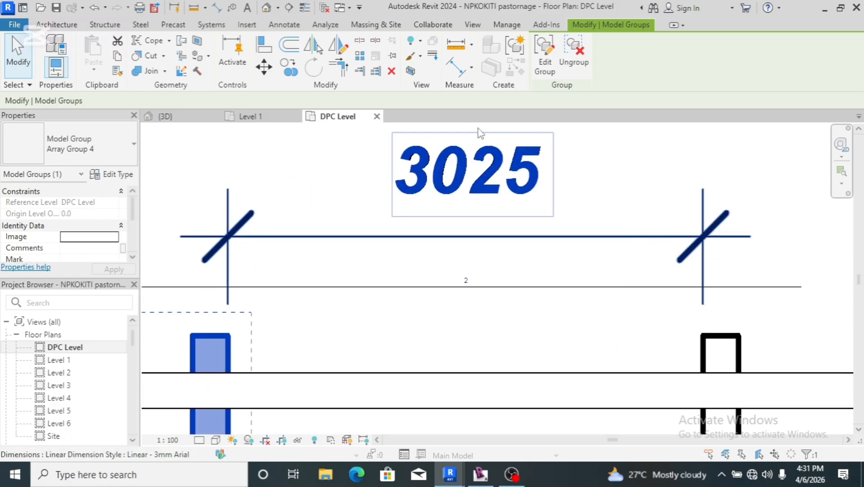
scroll(482, 133, up, 1)
scroll(480, 133, up, 1)
key(Right)
scroll(482, 137, up, 1)
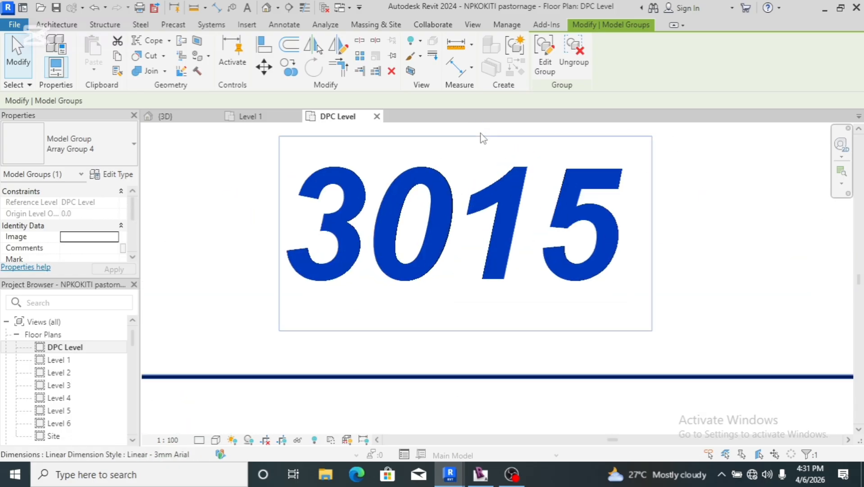
key(Right)
key(Right)
key(Right)
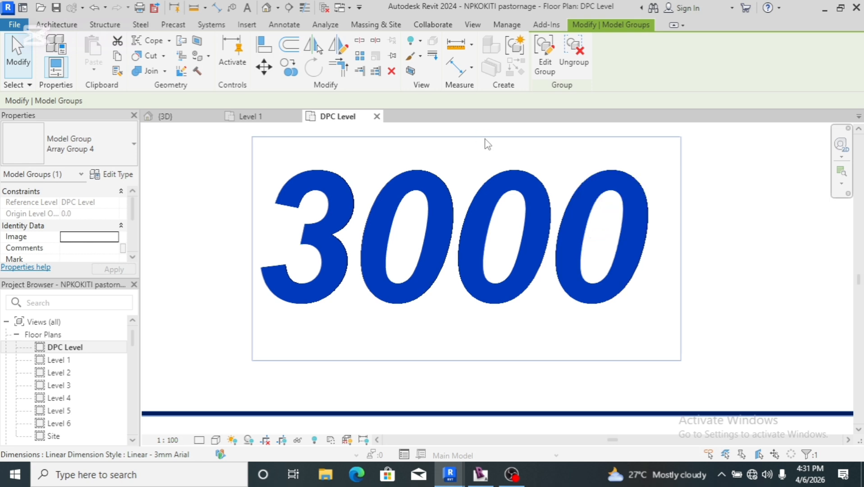
scroll(501, 162, down, 3)
scroll(559, 205, down, 5)
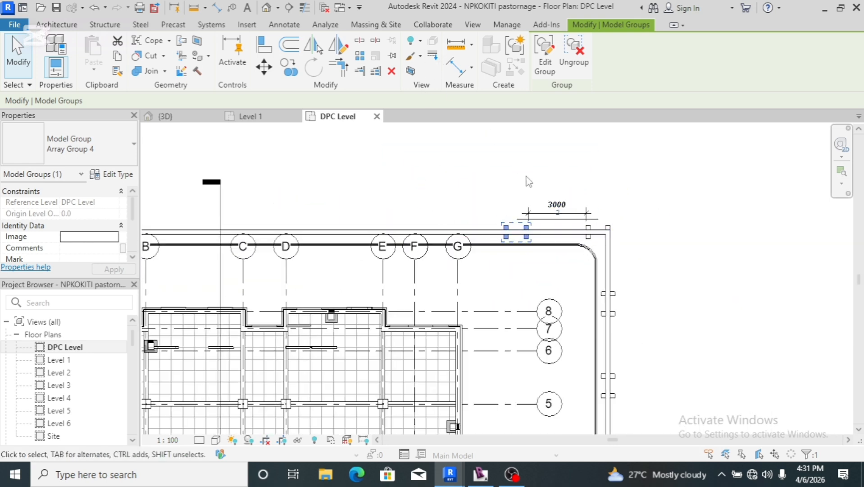
Delete the 3000 mm dimension between the two cross-wall groups
click(502, 182)
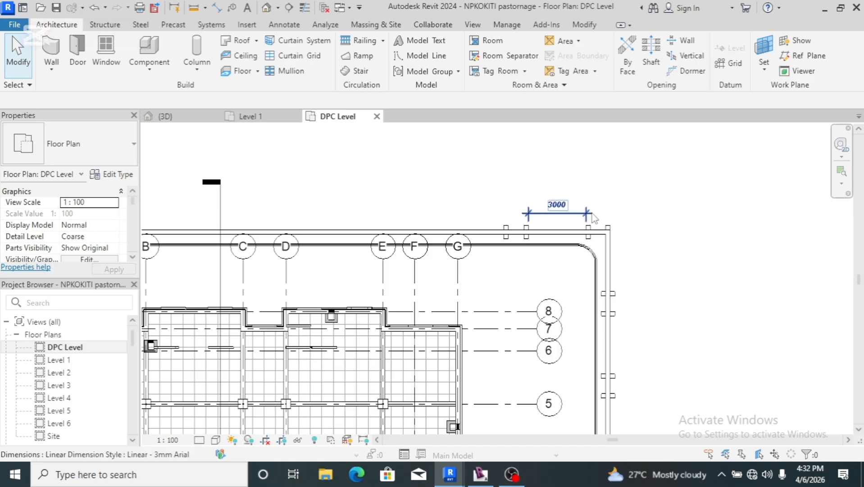
click(554, 204)
key(Escape)
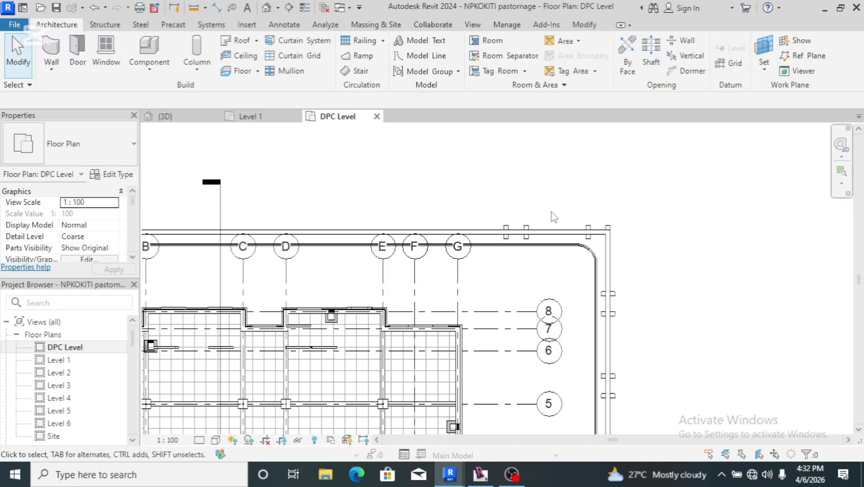
Set the cross-wall array count along the upper boundary wall to 8
click(557, 218)
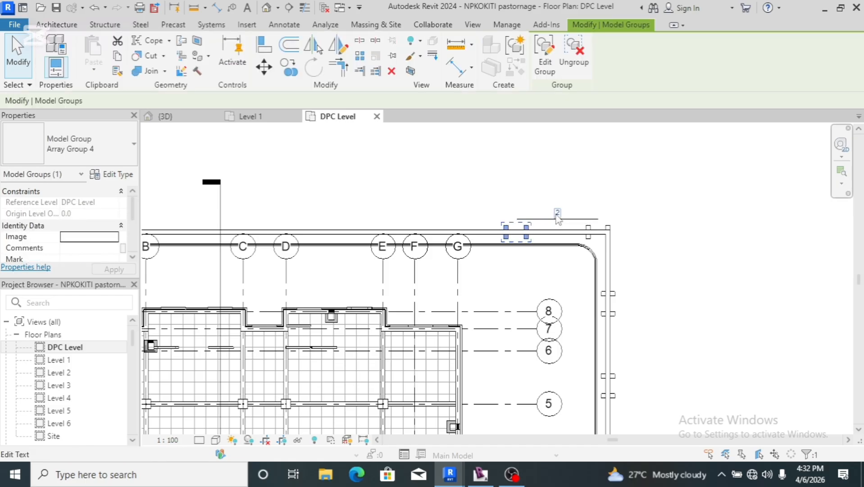
click(557, 214)
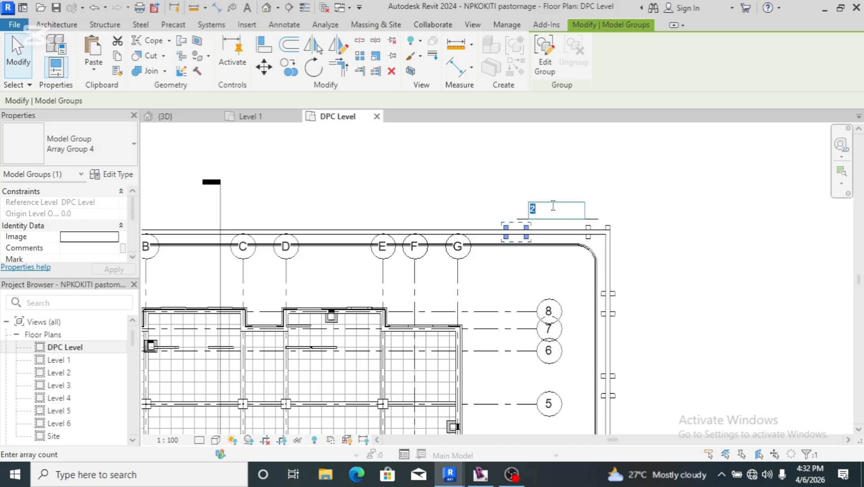
text(8)
key(Return)
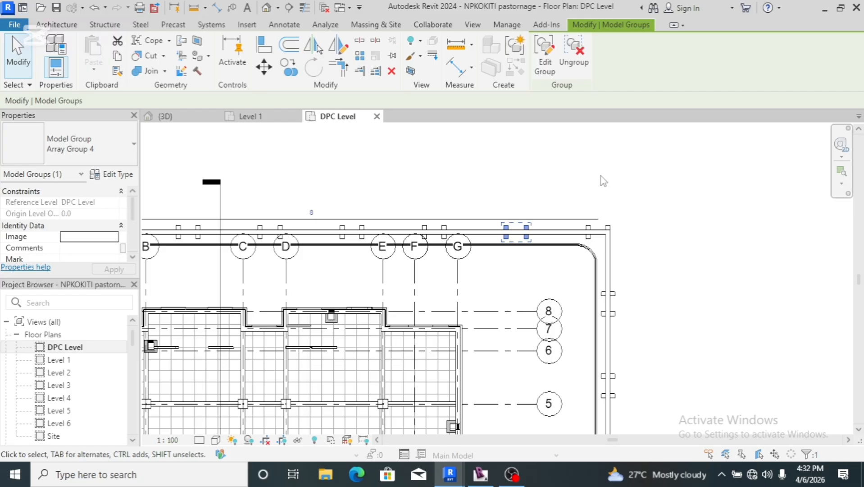
Set the length of the short cross wall on the left boundary wall near its lower corner to 700 mm
scroll(601, 176, down, 3)
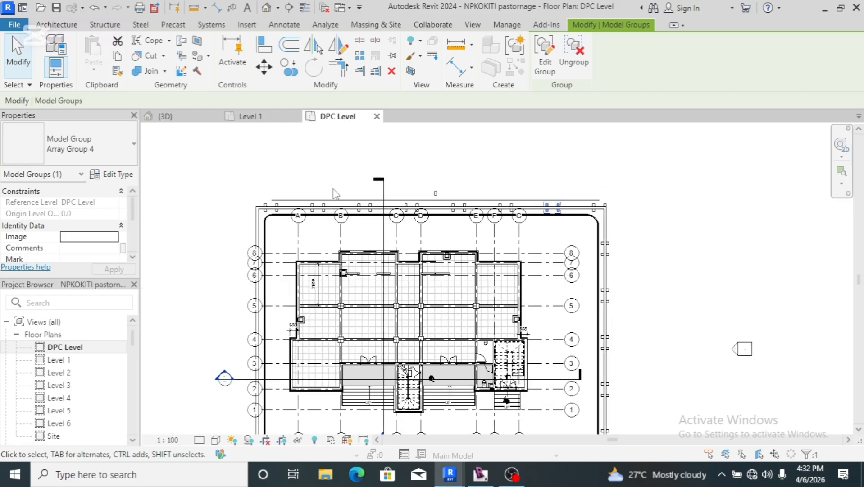
scroll(261, 209, down, 2)
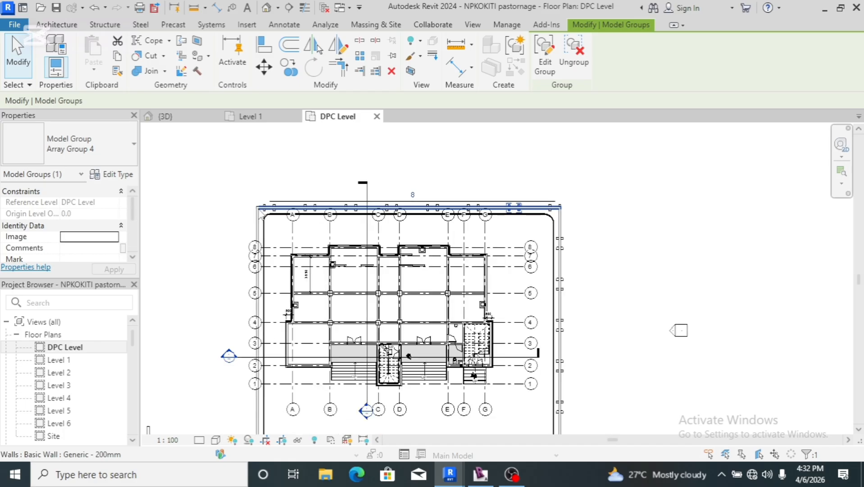
scroll(261, 212, down, 2)
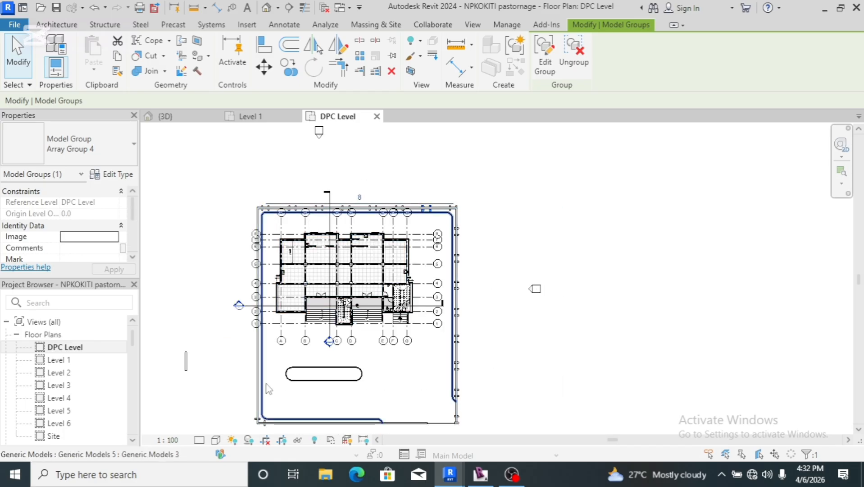
scroll(322, 319, down, 1)
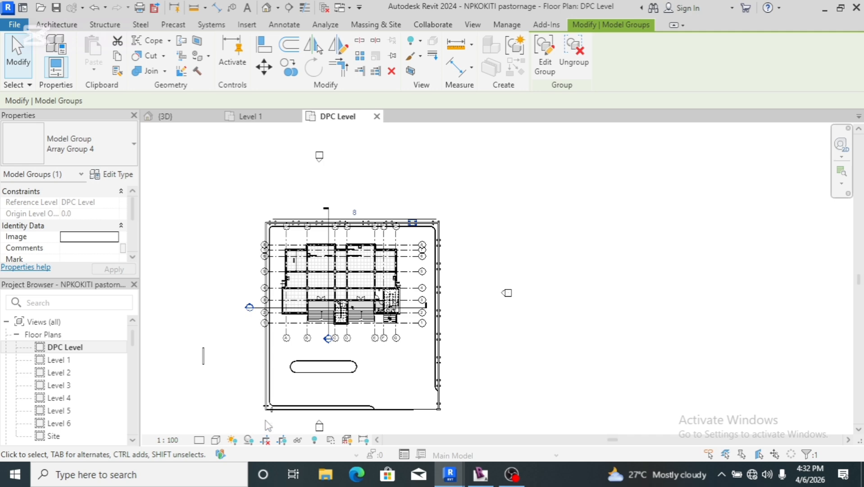
scroll(268, 424, up, 4)
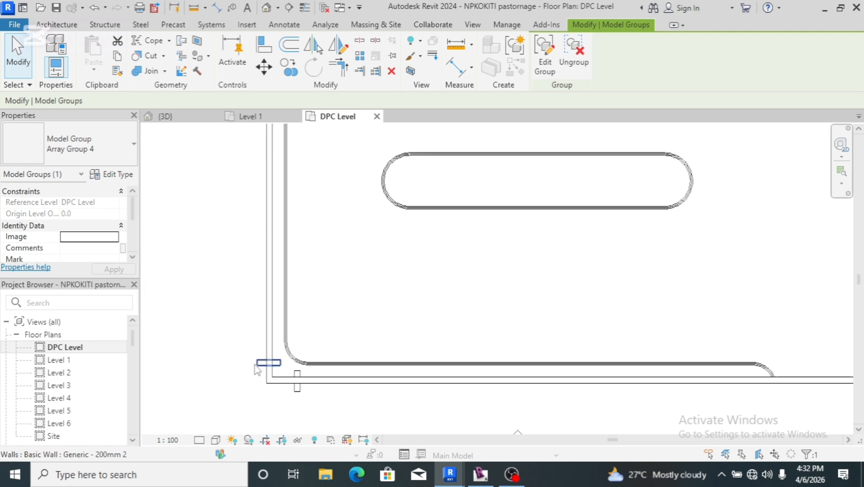
click(259, 363)
scroll(265, 417, up, 2)
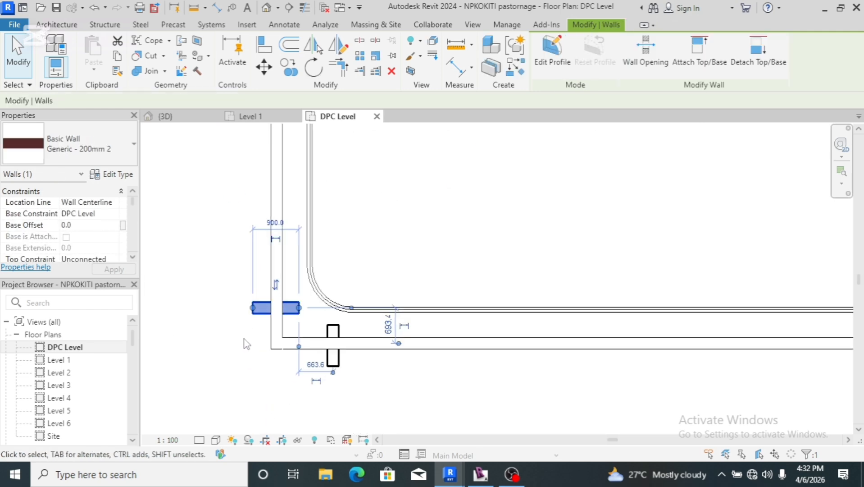
click(275, 223)
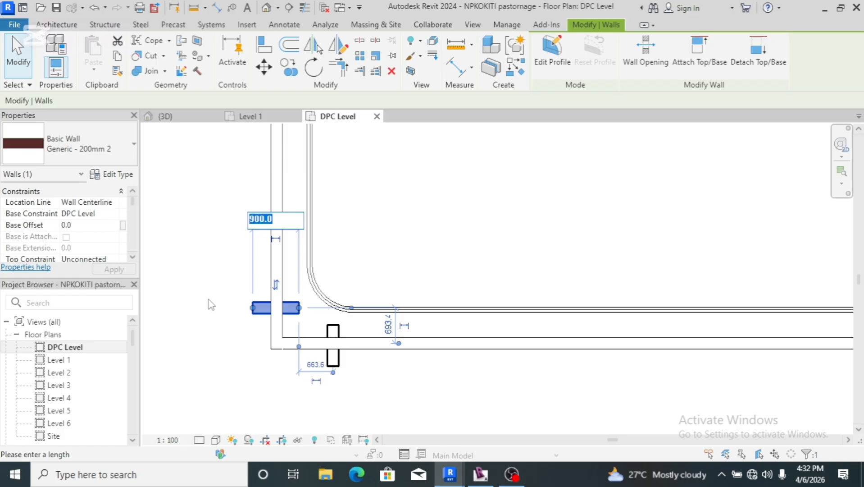
text(700)
key(Return)
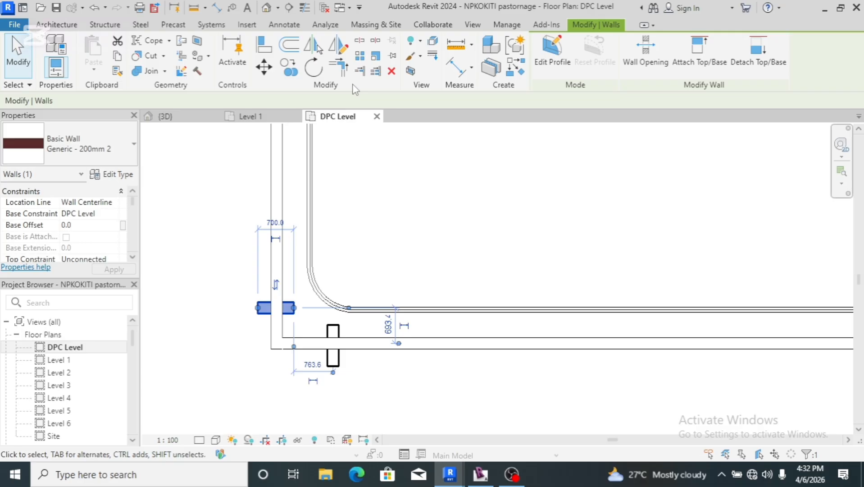
Add an aligned dimension from the left boundary wall's outer face to the outer end of the short cross wall
click(218, 8)
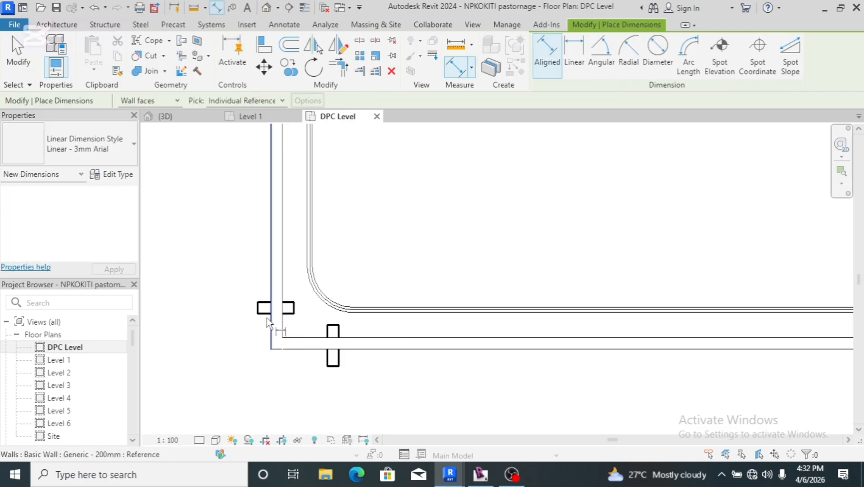
scroll(267, 322, up, 2)
click(272, 307)
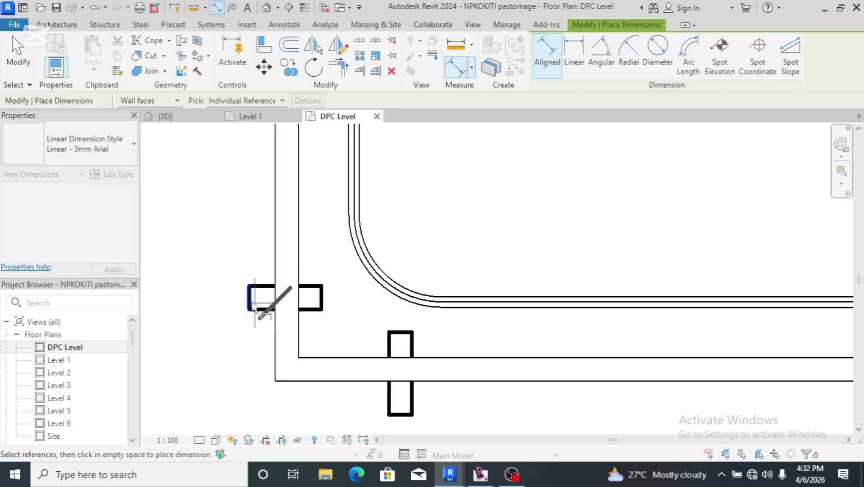
click(249, 306)
click(204, 269)
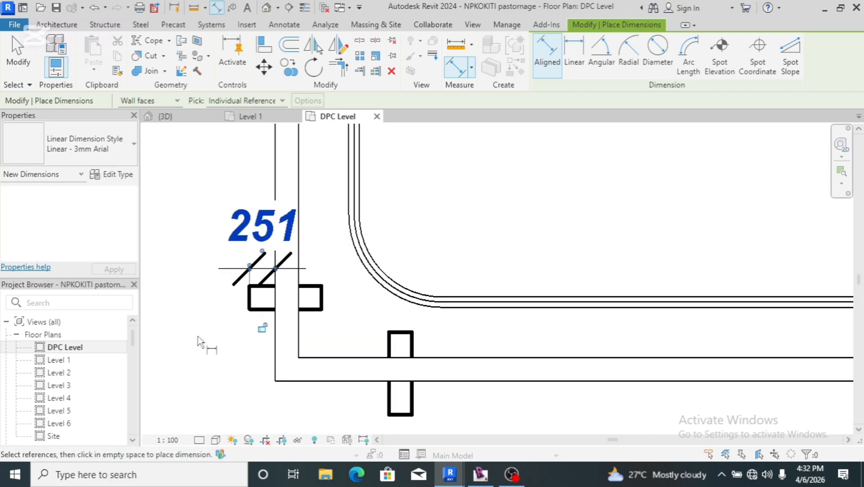
key(Escape)
key(Escape)
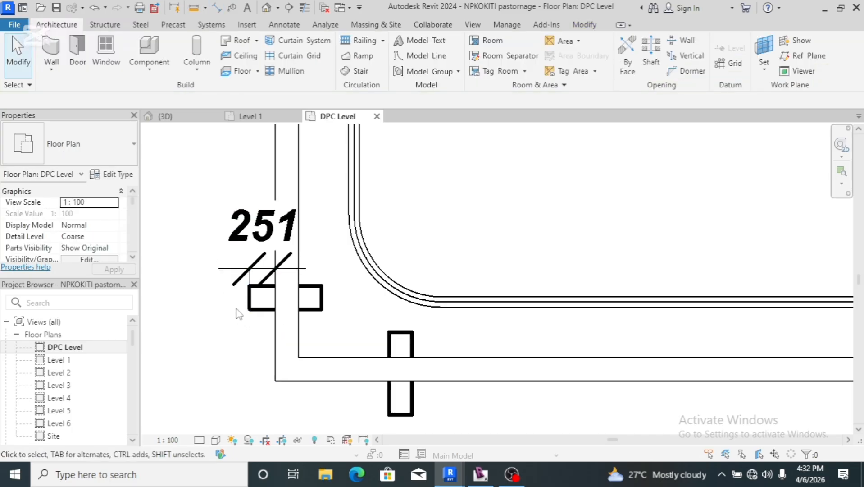
Set the cross wall's projection beyond the left boundary wall's outer face to 238 mm
click(250, 308)
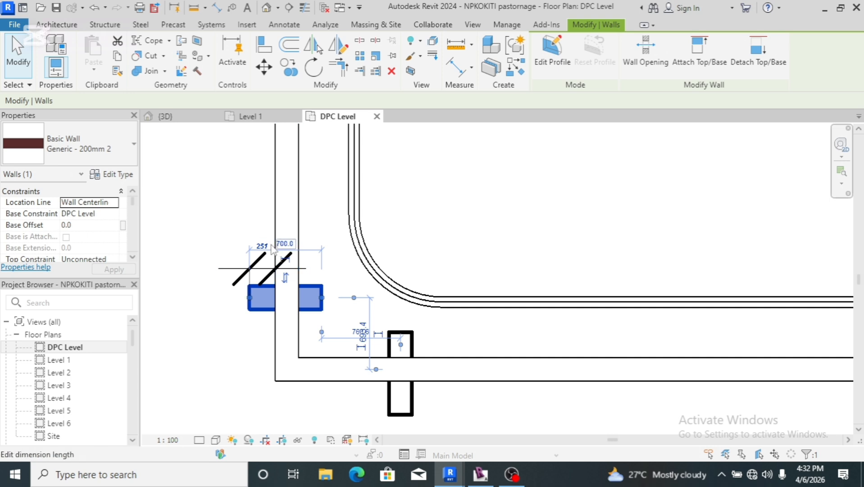
click(262, 246)
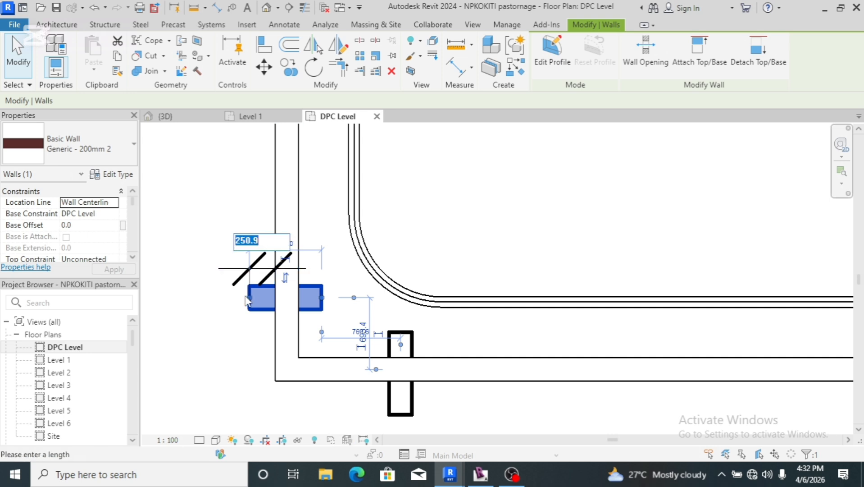
text(238)
key(Return)
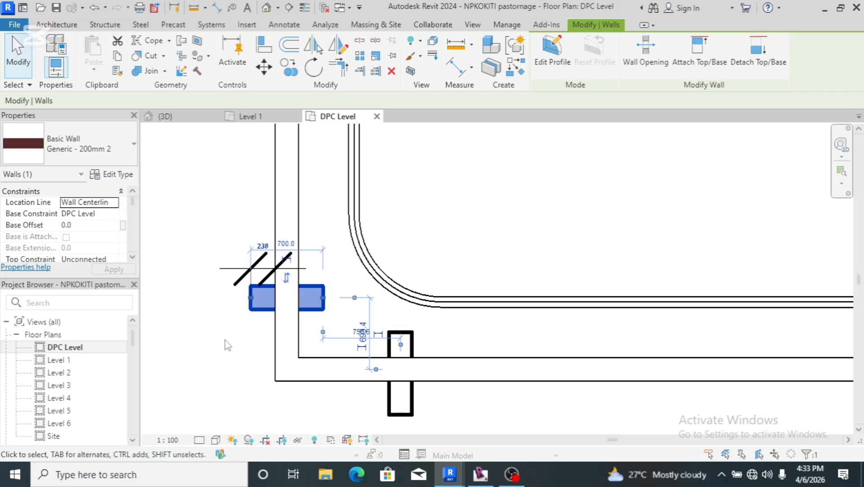
Move the short cross wall down in line with the lower boundary wall and delete its 238 mm projection dimension
key(Down)
key(Down)
key(Down)
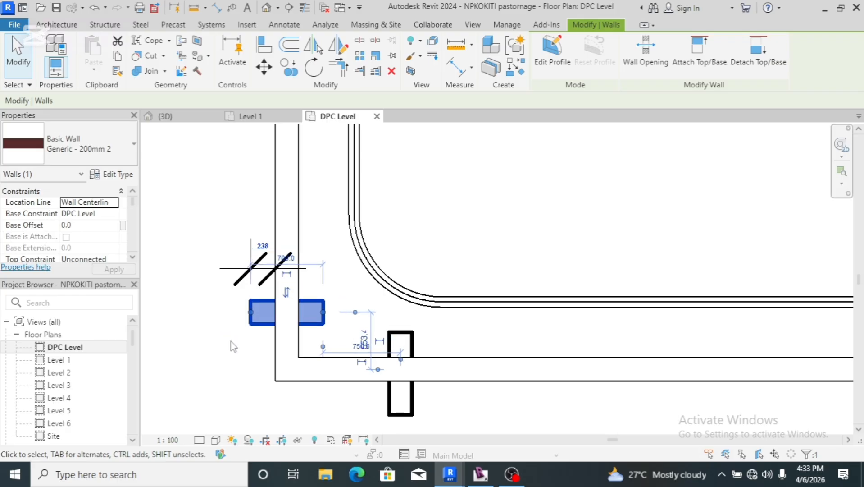
key(Down)
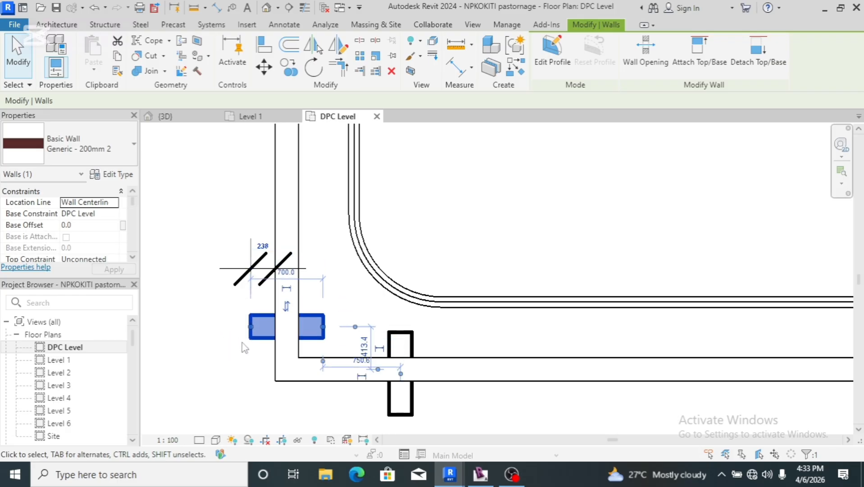
drag(261, 348, 263, 368)
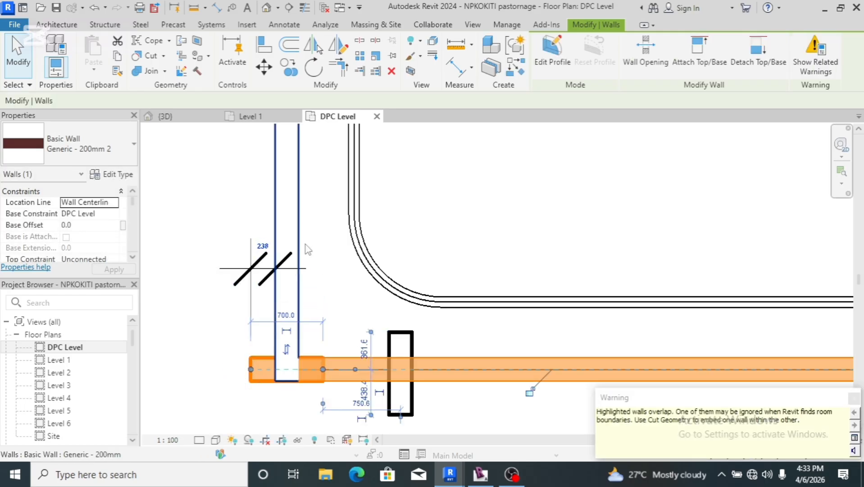
click(229, 207)
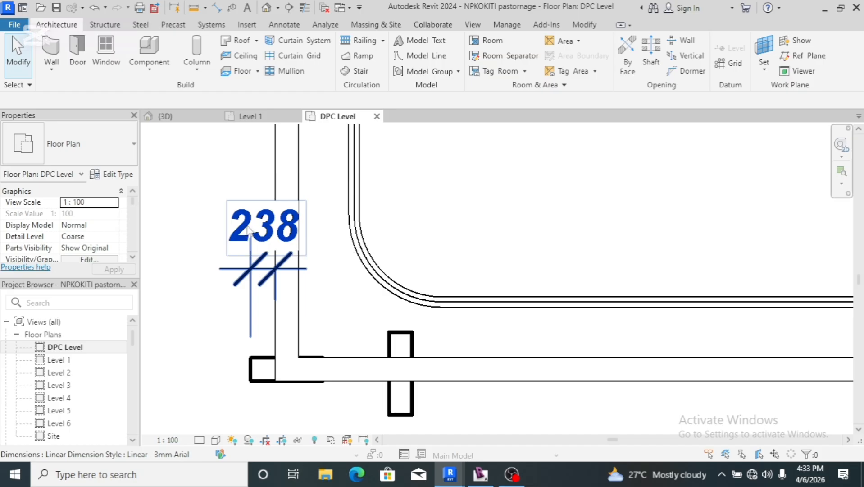
click(243, 256)
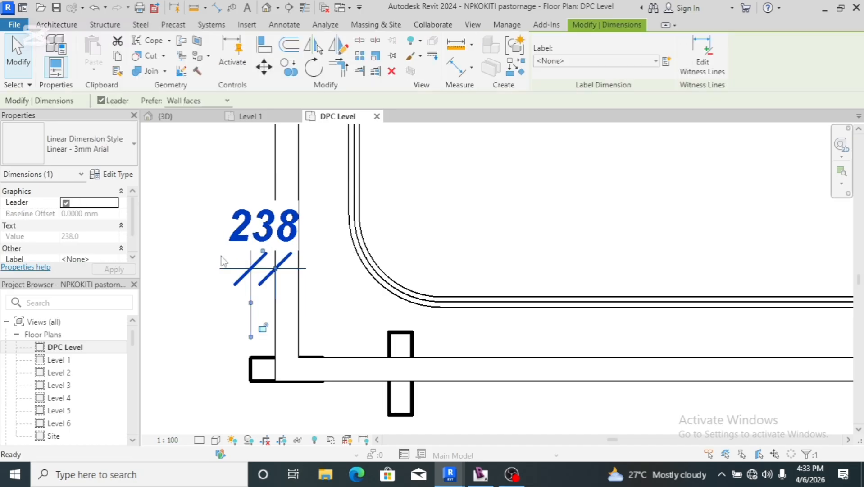
key(Delete)
Copy the corner cross wall about 700 mm up along the left boundary wall
click(258, 366)
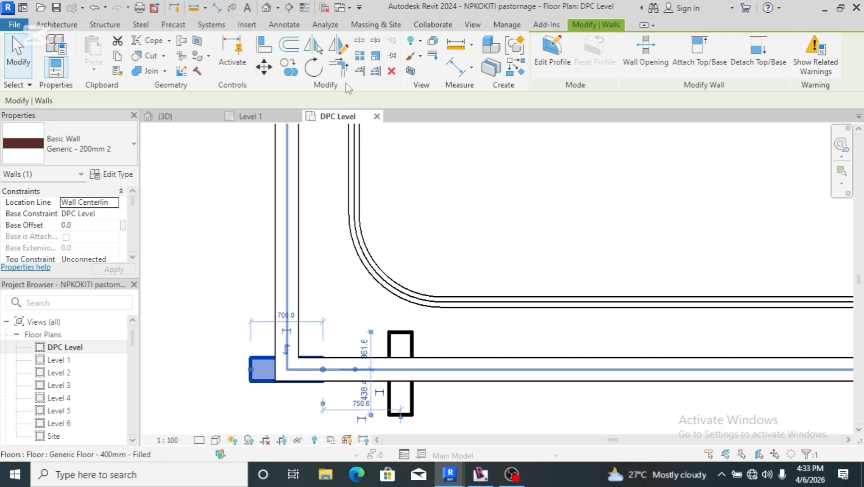
click(289, 66)
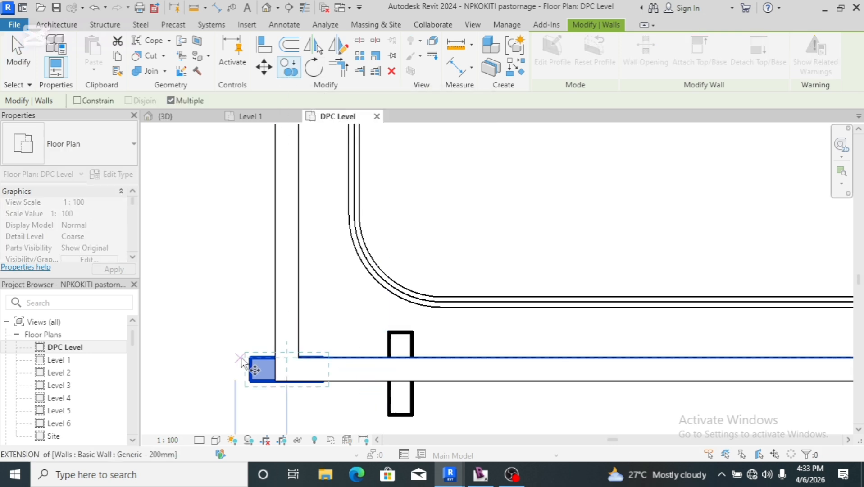
click(251, 369)
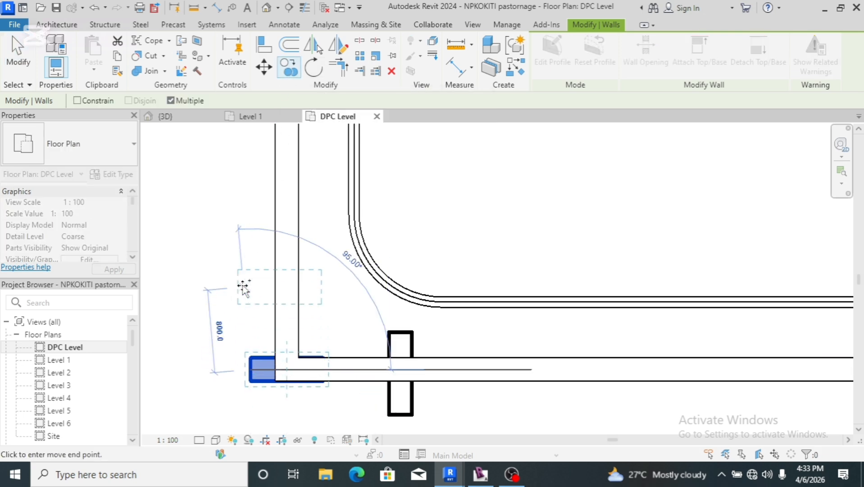
Add an aligned dimension across the clear gap between the corner cross wall and its copy, placed outside the left boundary wall
click(220, 9)
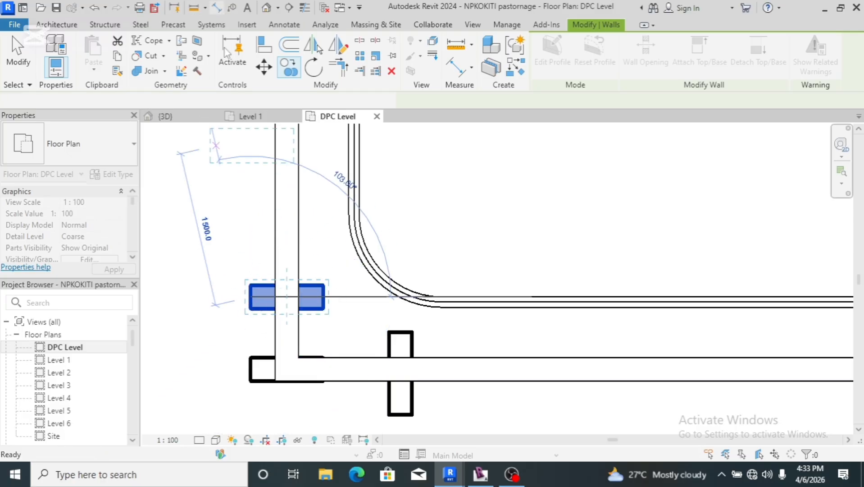
click(257, 357)
click(269, 310)
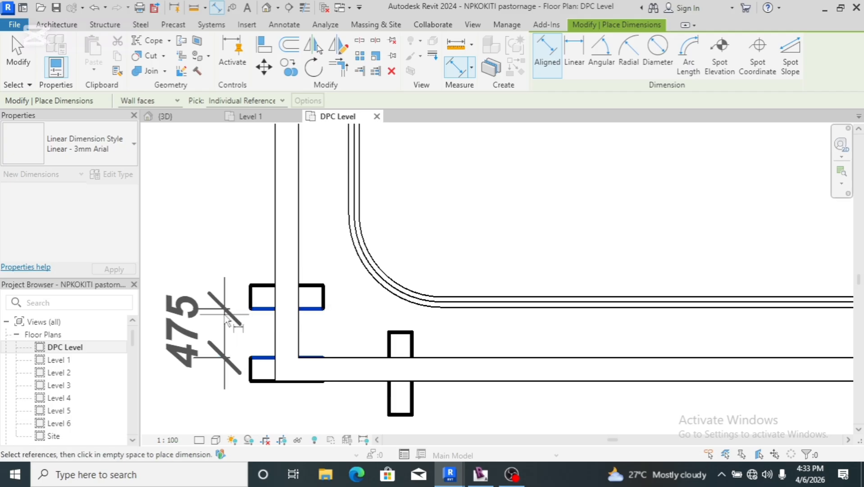
click(223, 331)
key(Escape)
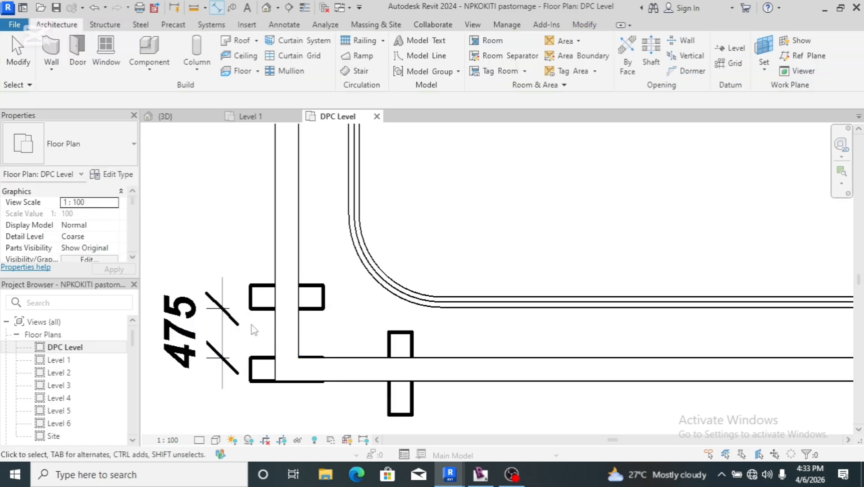
Set the clear gap between the copied cross wall and the corner cross wall to 800 mm
click(261, 307)
click(199, 332)
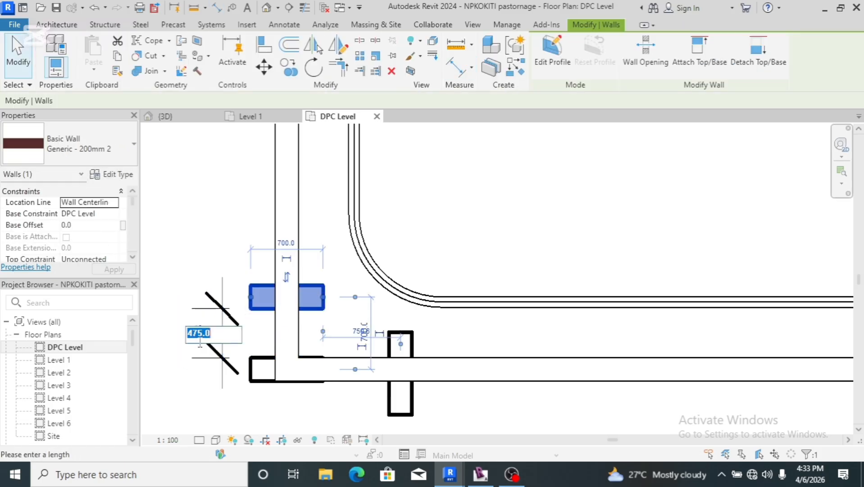
text(800)
key(Return)
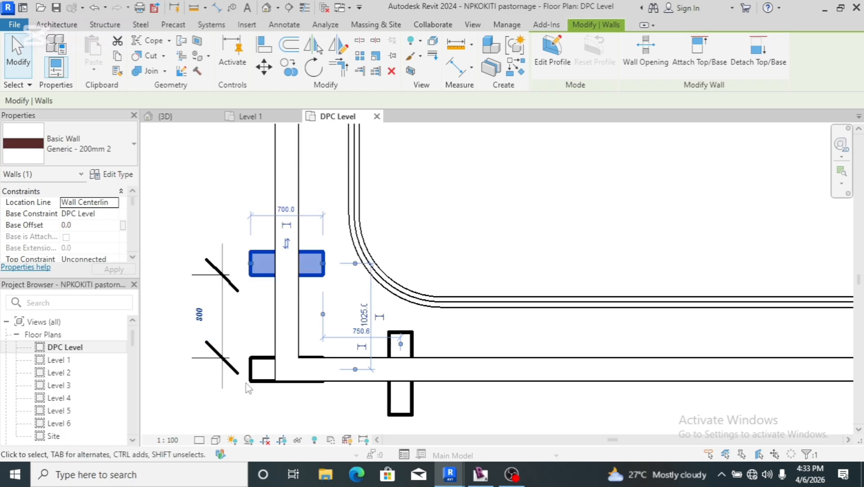
Delete the 800 mm gap dimension beside the two cross walls
click(185, 331)
click(199, 335)
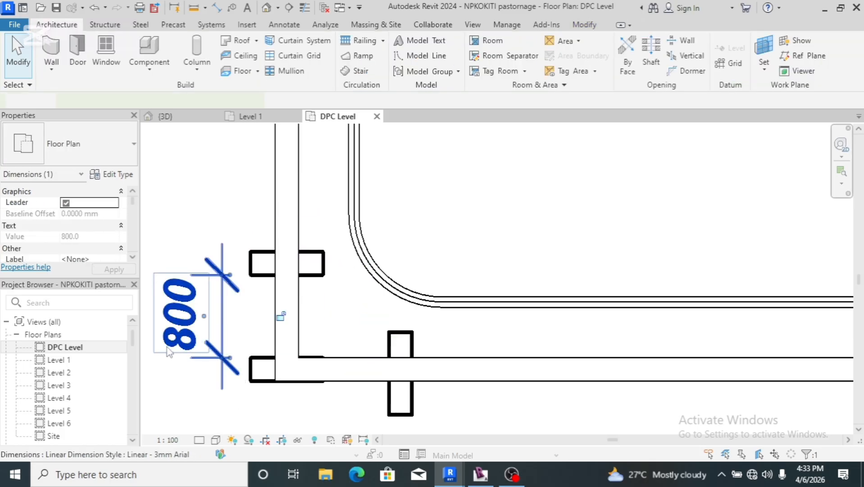
key(Delete)
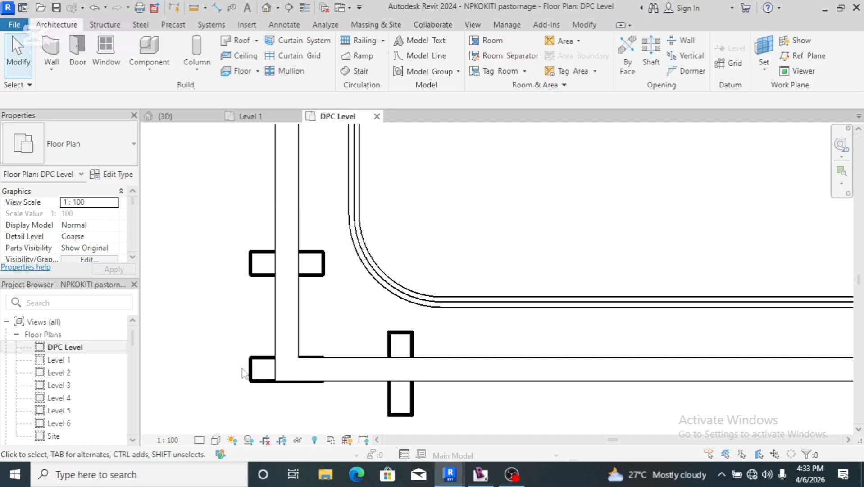
Array the corner cross wall and its copy up along the left boundary wall, placing the second pair about 3600 mm away
click(259, 368)
click(255, 275)
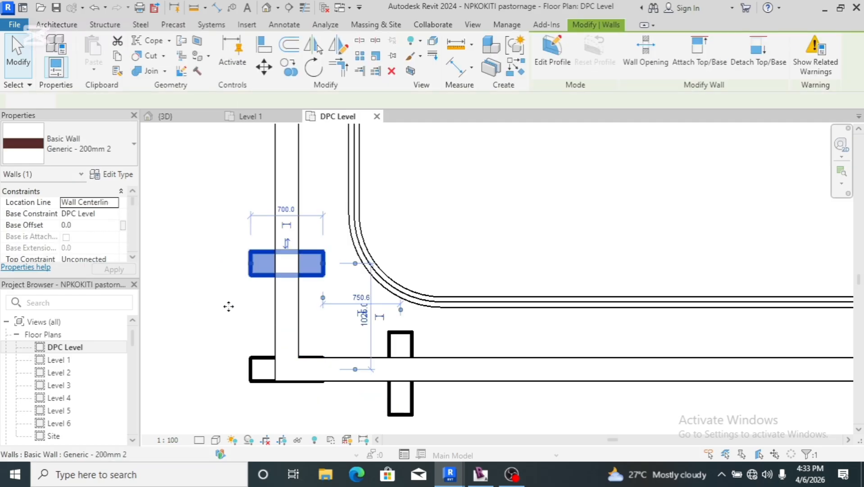
click(257, 364)
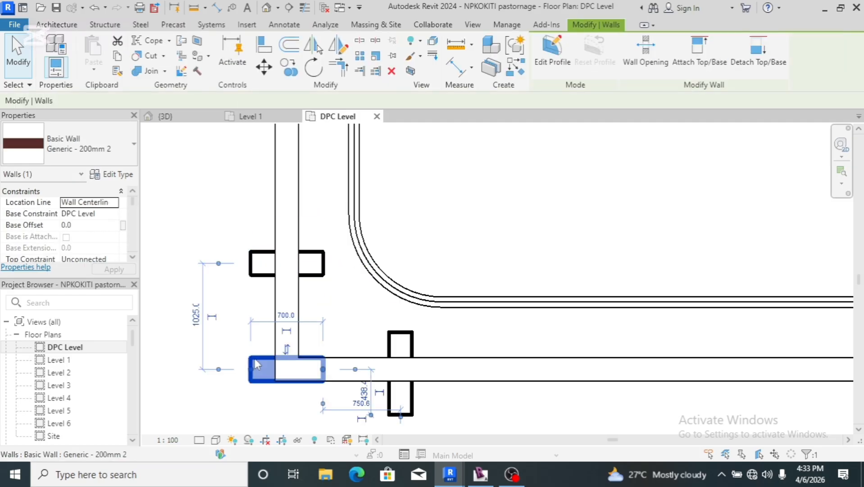
ctrl+click(255, 271)
scroll(230, 360, down, 1)
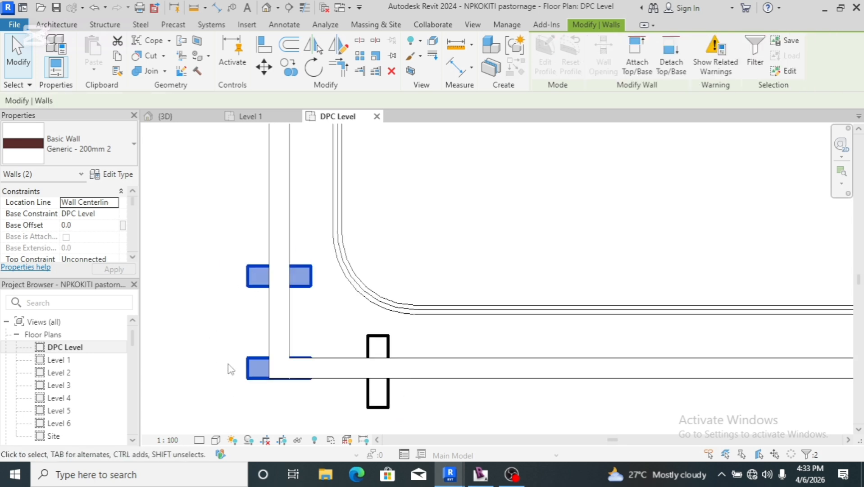
scroll(304, 324, down, 1)
scroll(327, 332, down, 2)
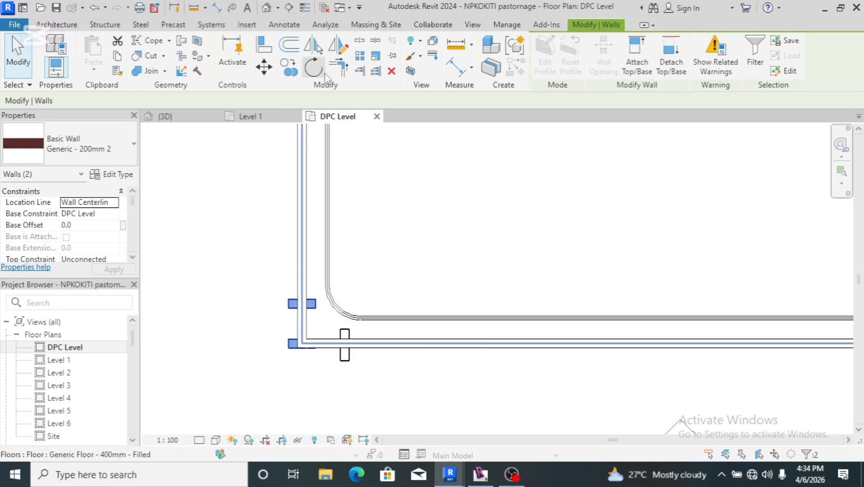
click(360, 56)
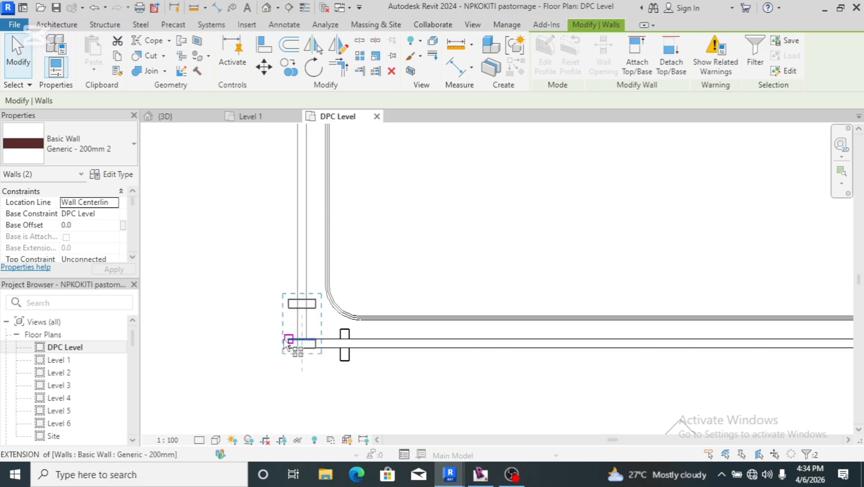
click(289, 298)
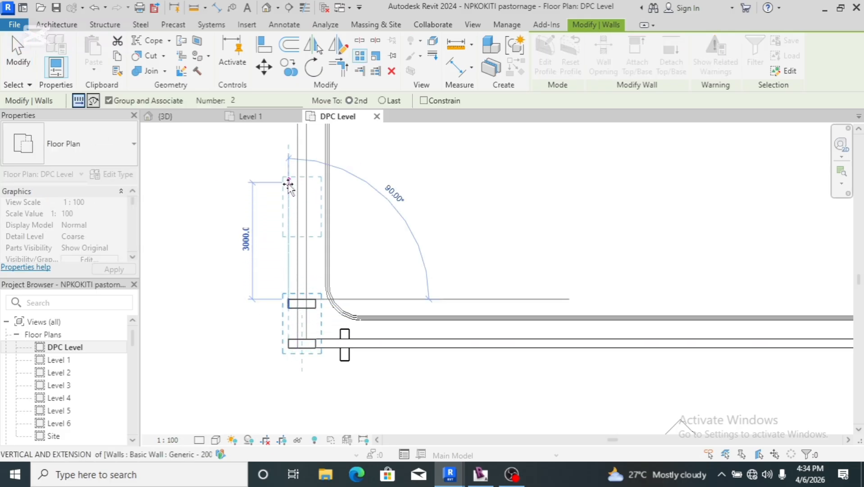
click(289, 159)
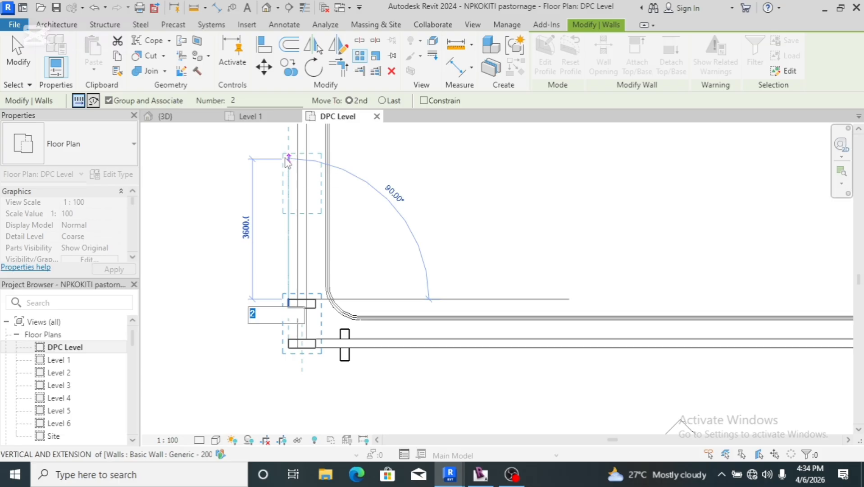
Add an aligned dimension across the clear gap between the original cross-wall pair and the arrayed pair, outside the left boundary wall
click(216, 7)
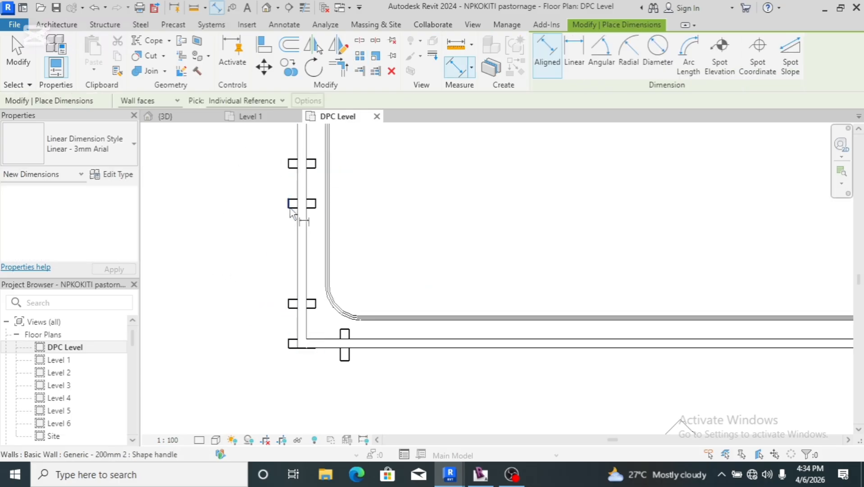
scroll(294, 210, up, 6)
click(296, 204)
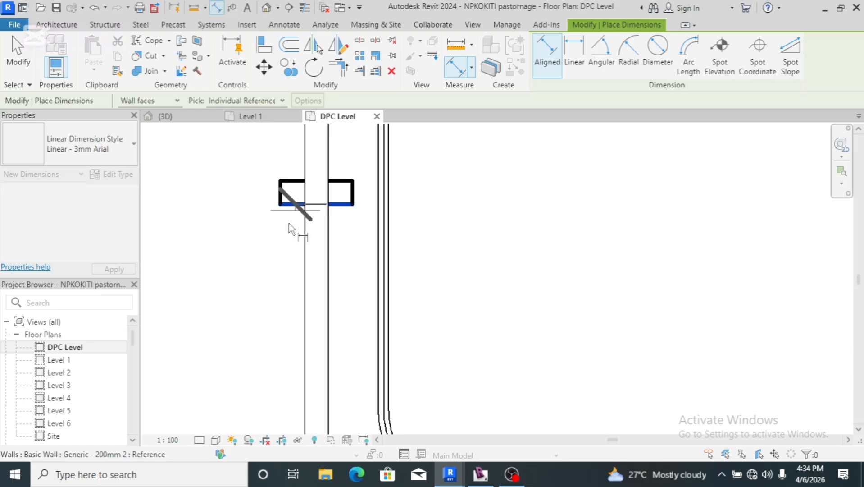
scroll(288, 211, down, 5)
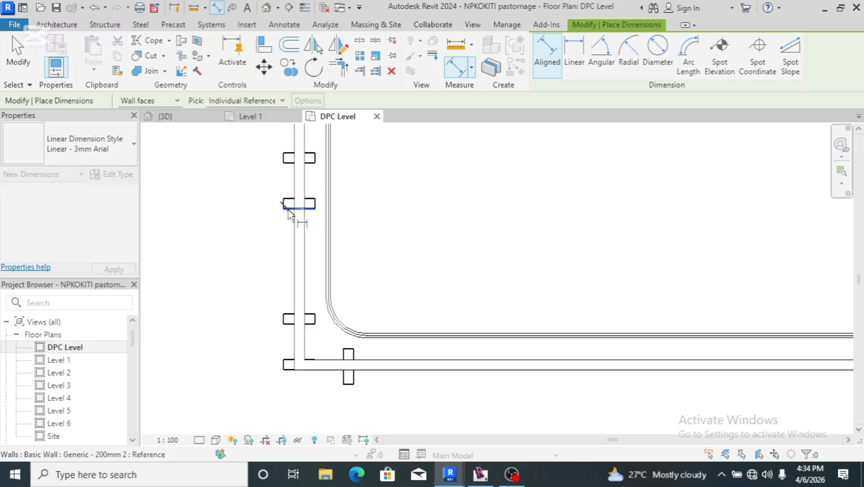
click(292, 314)
click(257, 304)
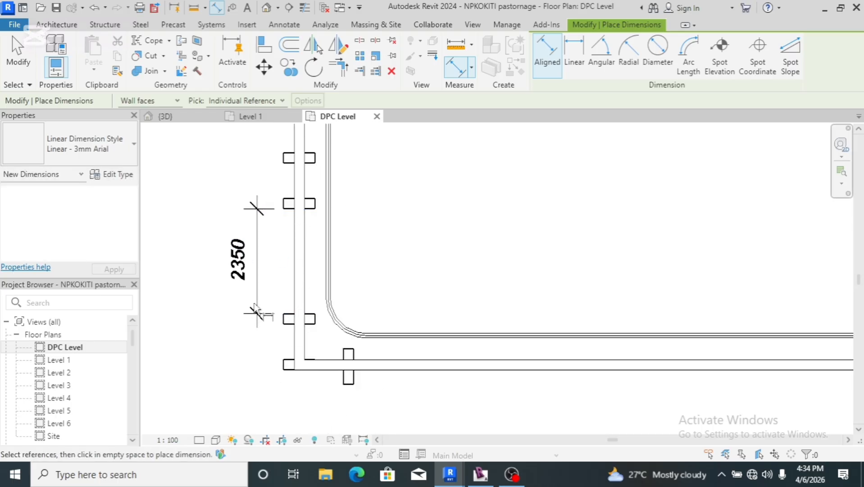
key(Escape)
Nudge the arrayed cross-wall pair along the left boundary wall to a clear gap of 3000 mm from the original pair
click(285, 209)
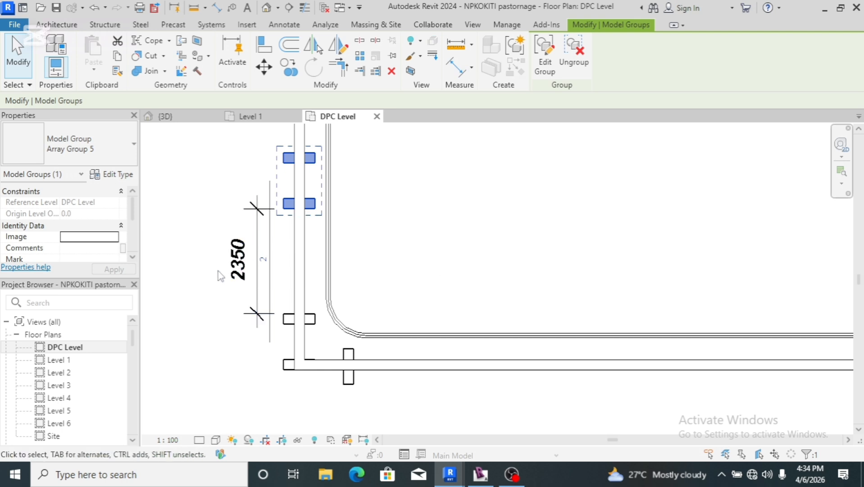
key(Up)
key(Up)
key(Up)
key(Up)
key(Up)
key(Up)
key(Up)
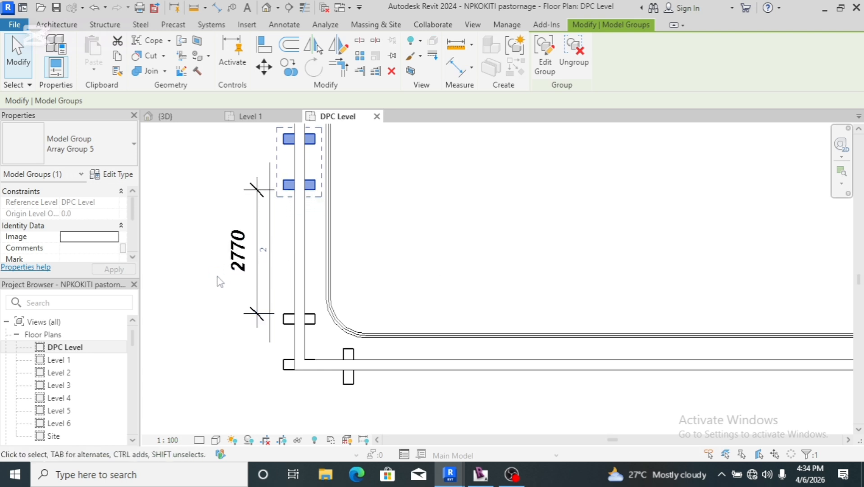
key(Up)
key(Up)
key(Up)
key(Up)
key(Up)
scroll(239, 250, up, 2)
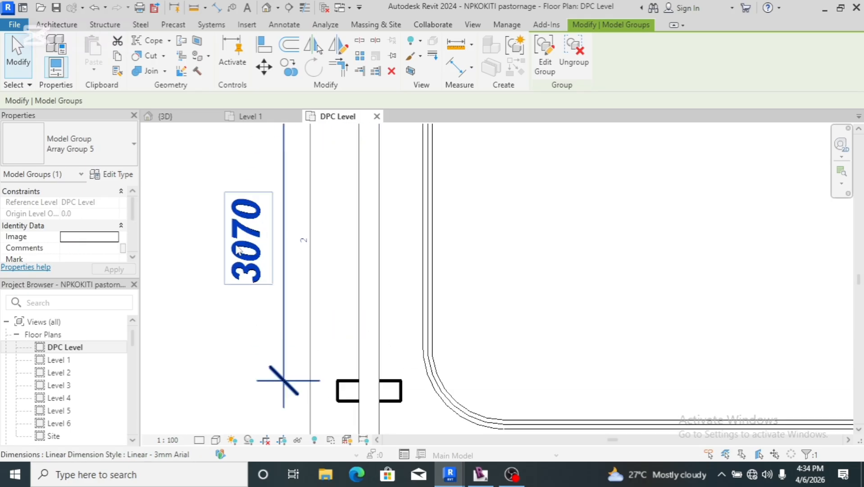
scroll(239, 250, up, 3)
key(Down)
scroll(236, 247, up, 2)
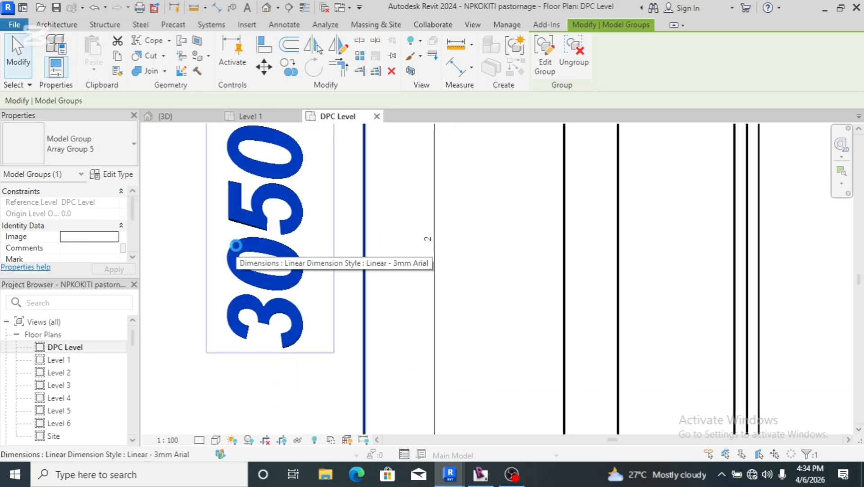
key(Down)
key(Down)
key(Down)
key(Down)
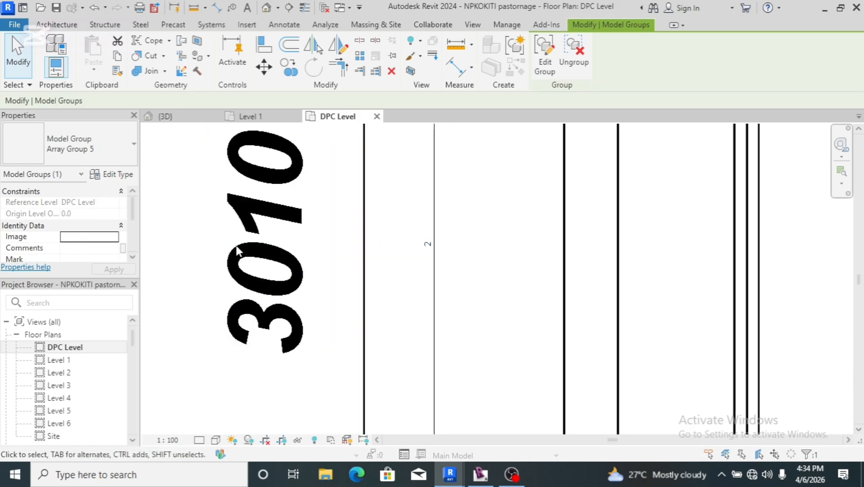
key(Down)
scroll(301, 295, down, 4)
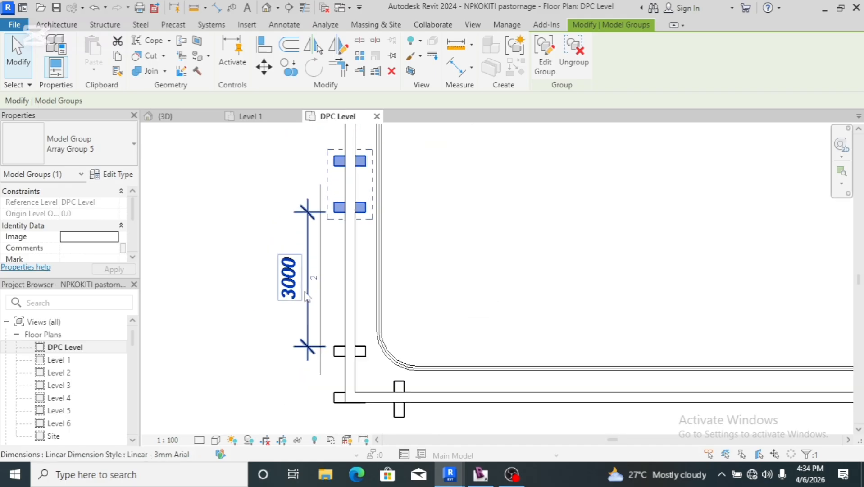
Delete the 3000 mm gap dimension beside the left boundary wall
scroll(306, 297, down, 2)
click(270, 315)
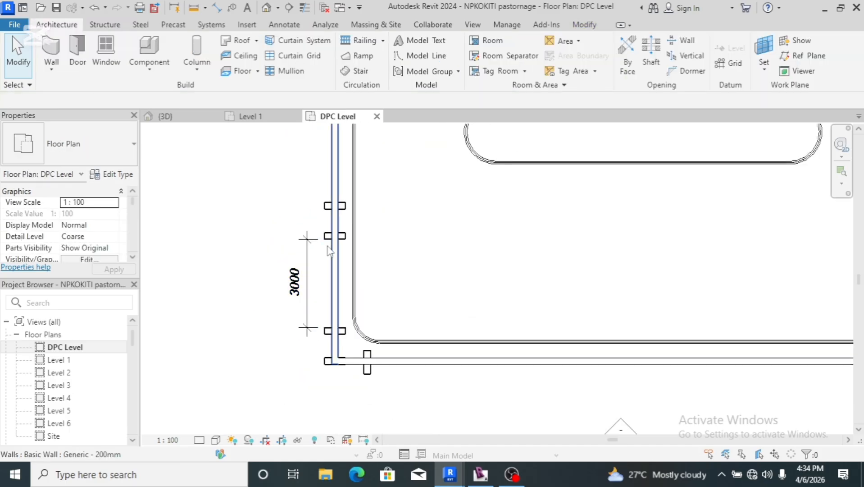
click(294, 279)
key(Delete)
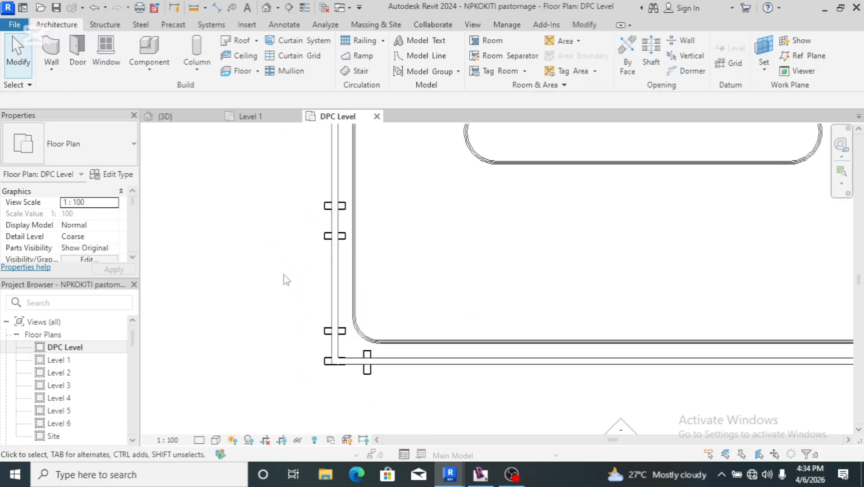
Set the array count of the cross-wall pairs along the left boundary wall to 8
click(323, 246)
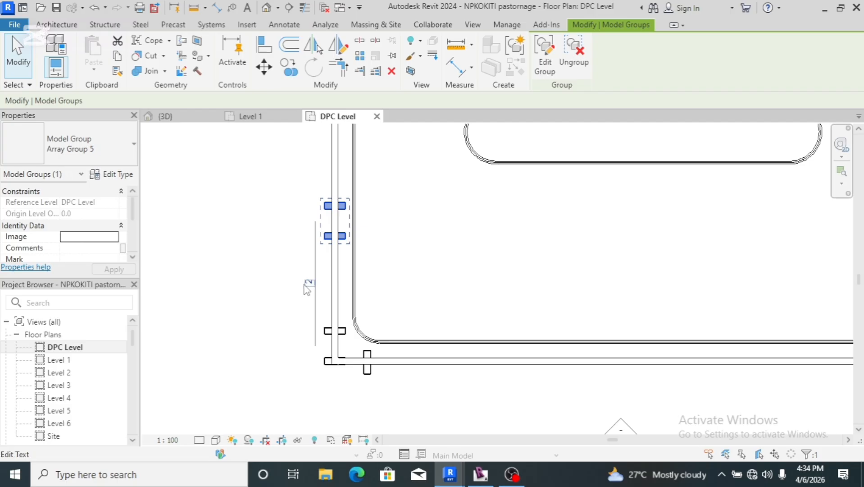
click(307, 286)
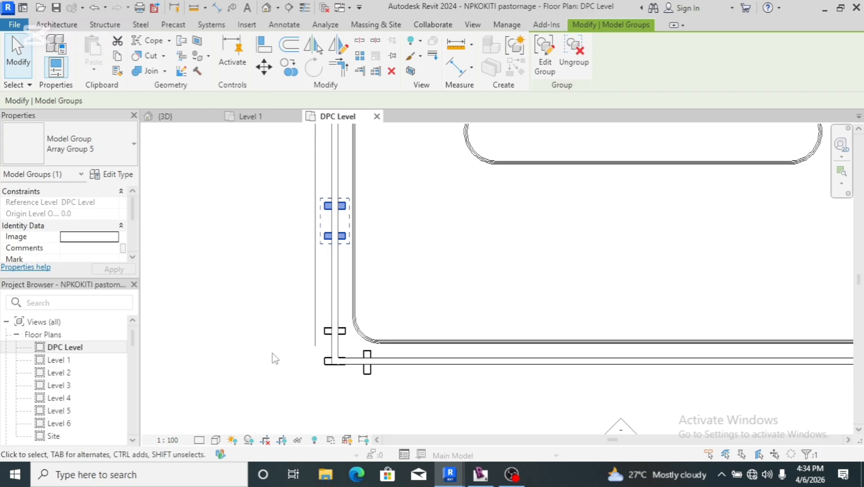
scroll(272, 353, down, 5)
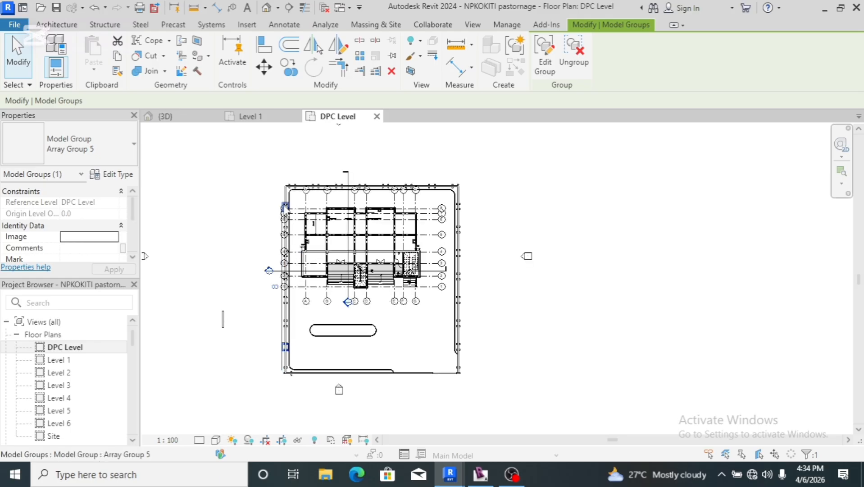
scroll(285, 207, up, 5)
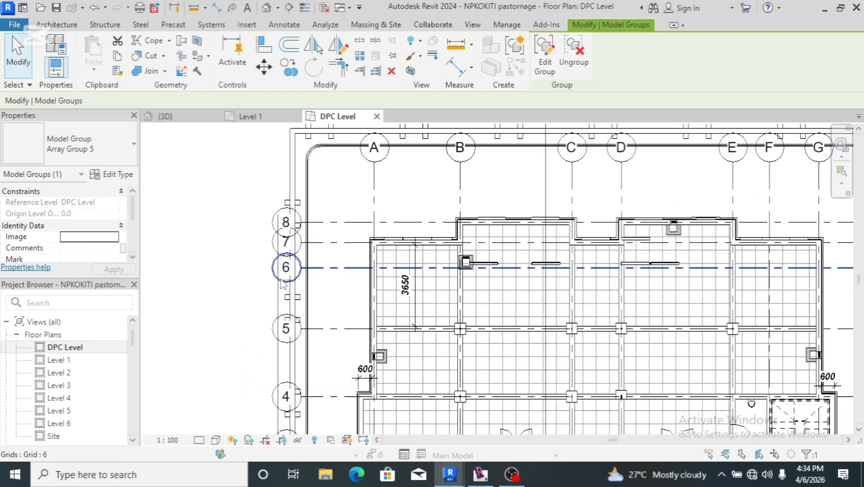
scroll(287, 241, down, 3)
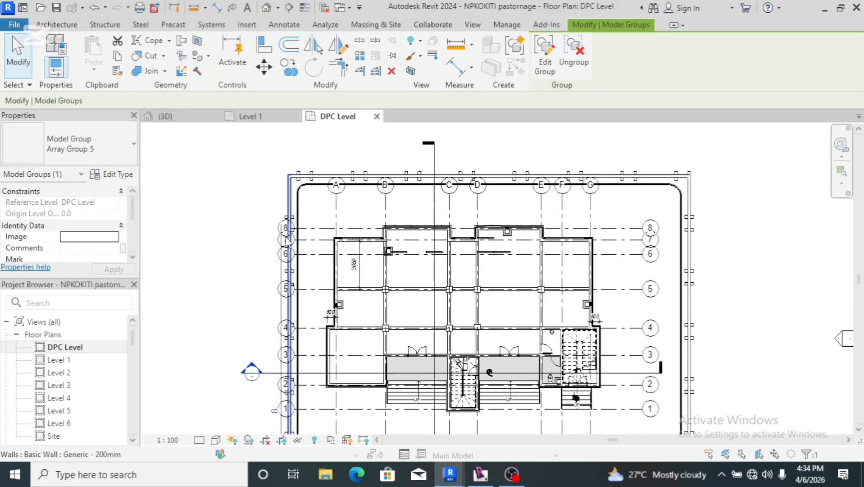
Set the array count of the cross-wall pairs along the left boundary wall to 9
click(273, 420)
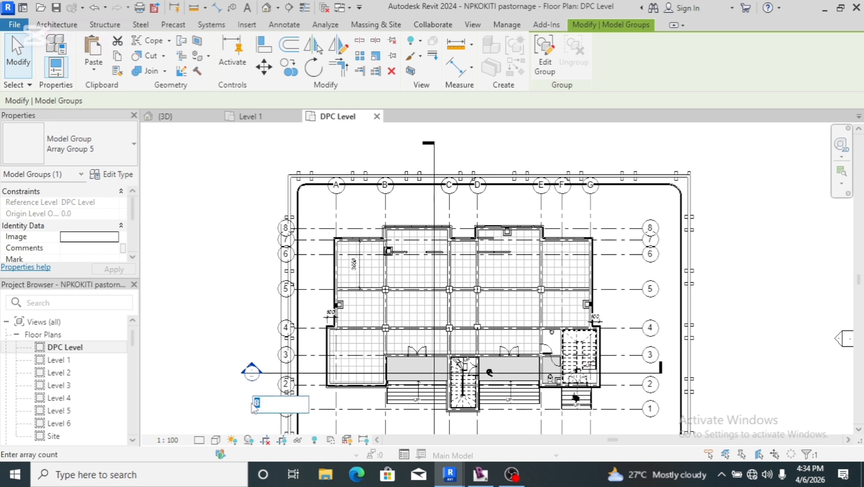
key(Return)
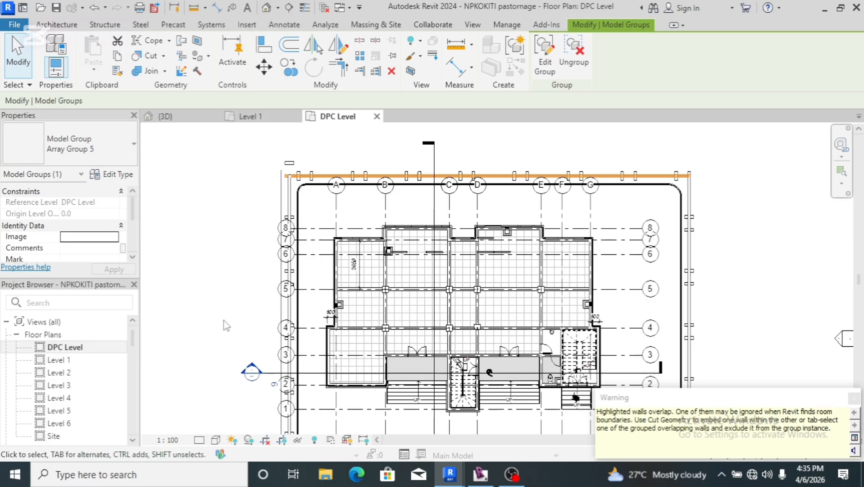
click(233, 276)
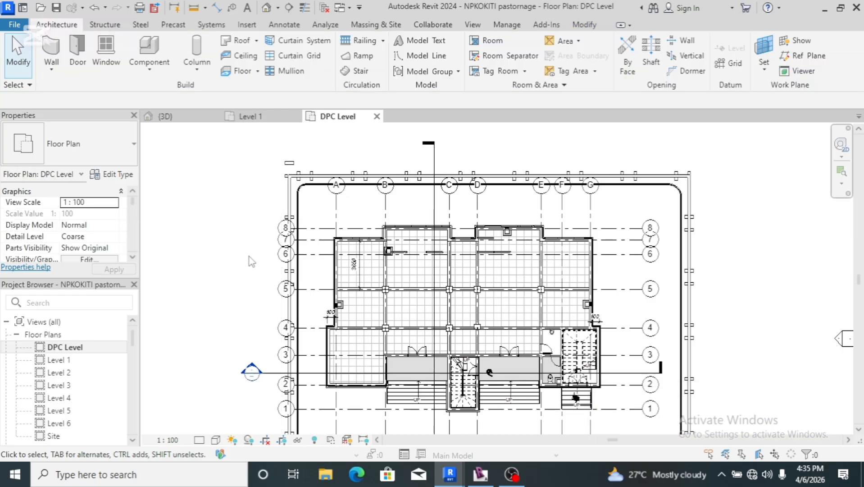
Ungroup the last cross-wall pair at the top-left boundary corner and delete its wall lying beyond the top boundary wall
scroll(286, 168, up, 4)
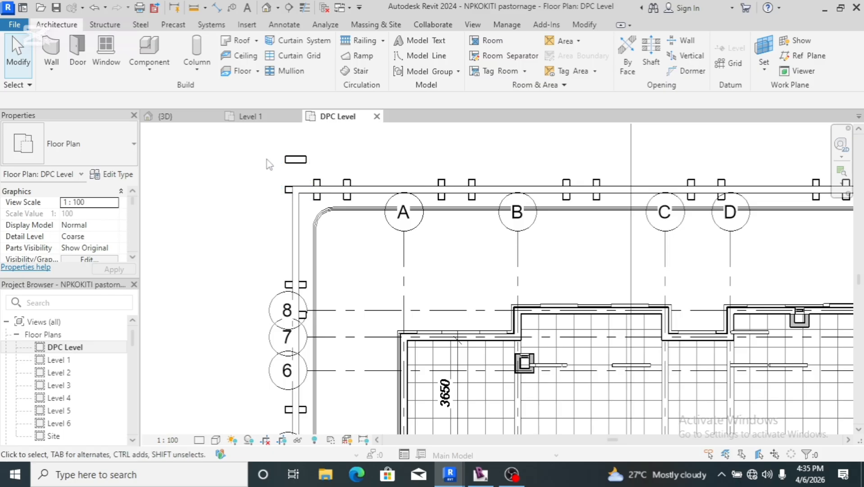
click(288, 163)
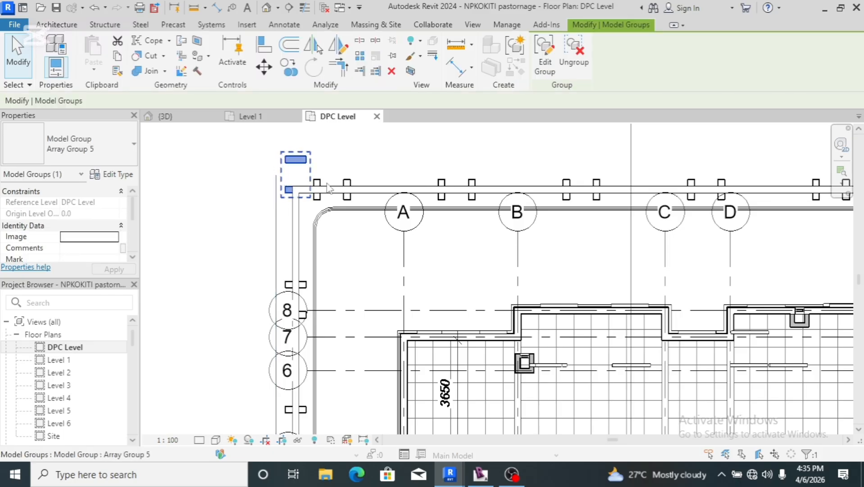
scroll(364, 171, down, 1)
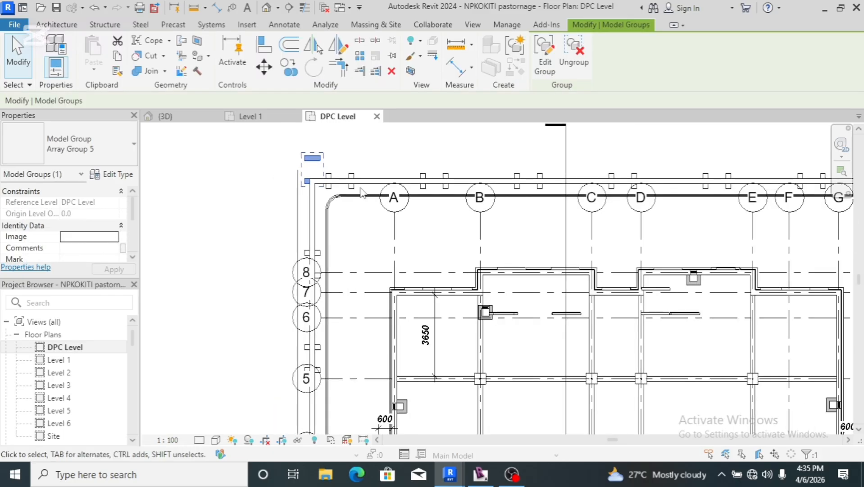
scroll(314, 268, up, 1)
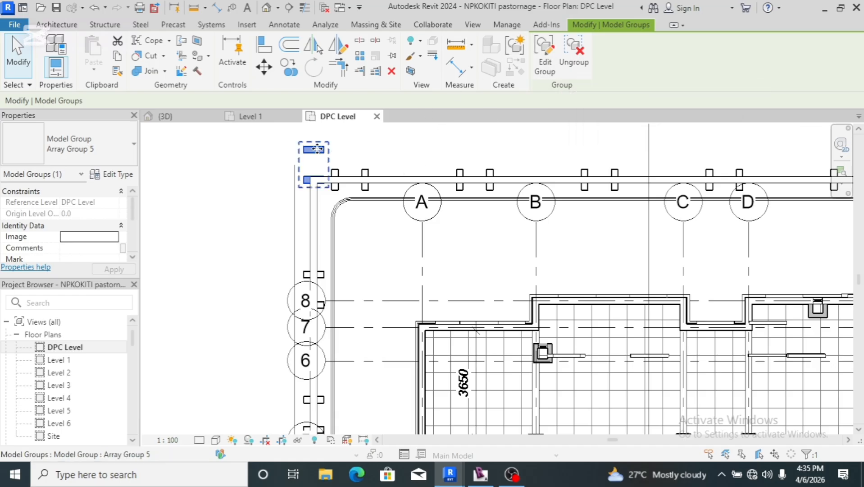
click(566, 66)
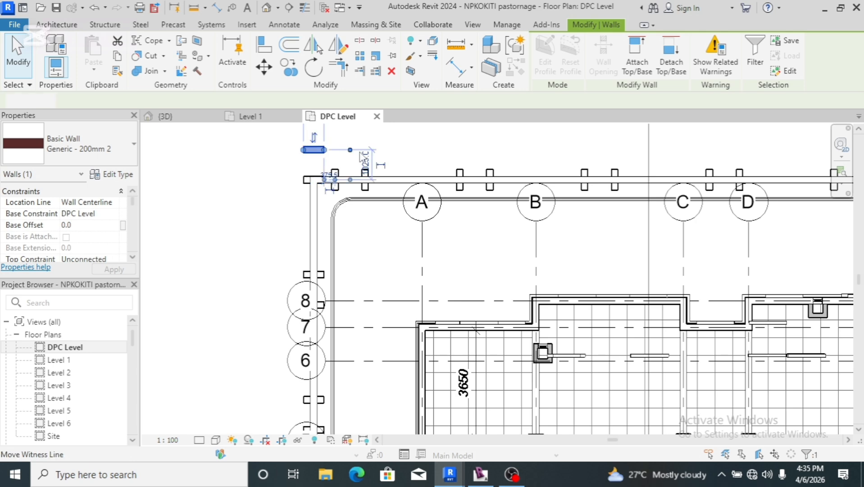
click(367, 162)
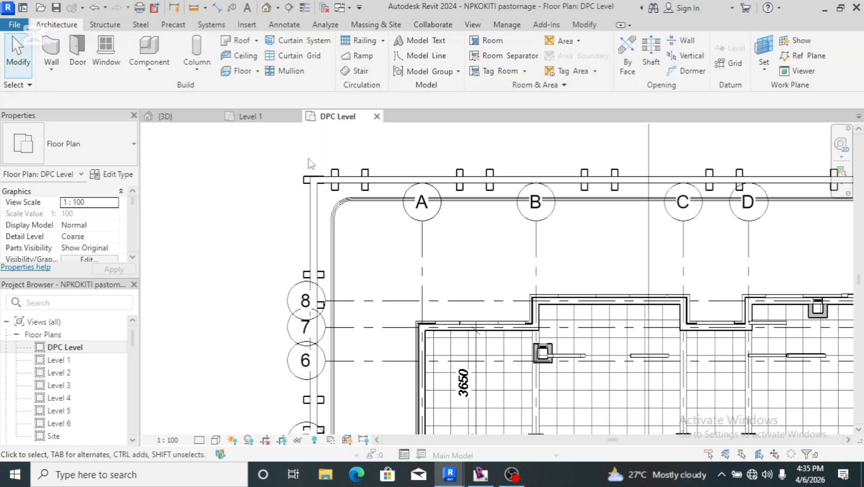
scroll(307, 168, down, 5)
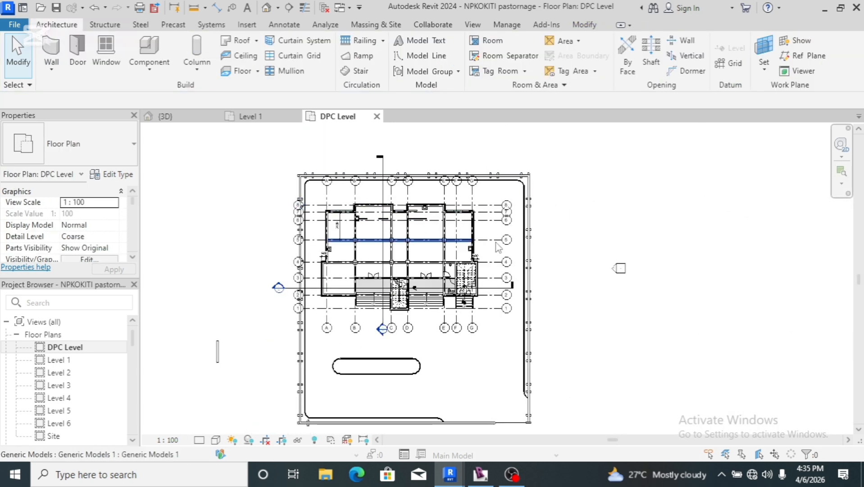
scroll(513, 247, up, 3)
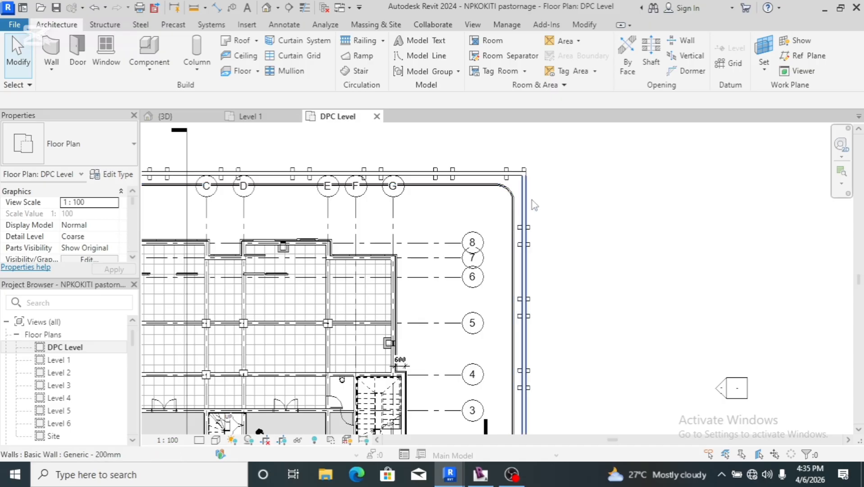
Nudge the single short cross wall near the lower-left boundary corner along the bottom boundary wall until it lies between grids D and F
scroll(525, 221, up, 2)
scroll(504, 202, down, 4)
scroll(504, 202, down, 3)
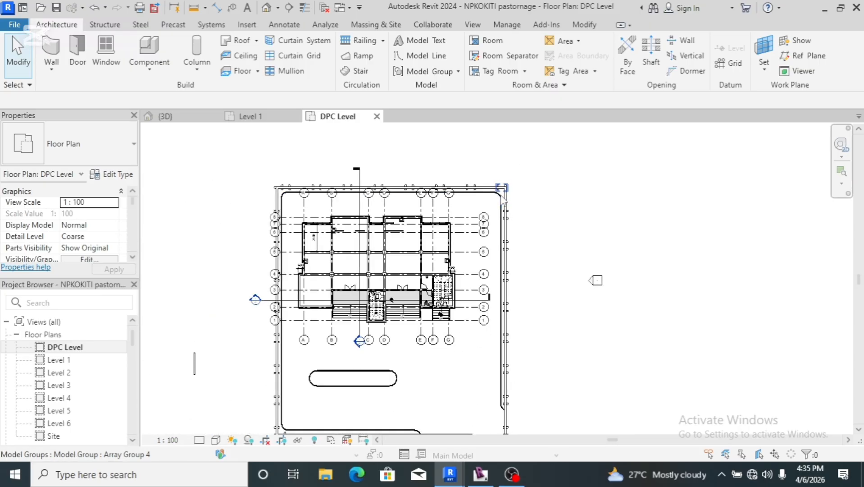
scroll(513, 411, up, 3)
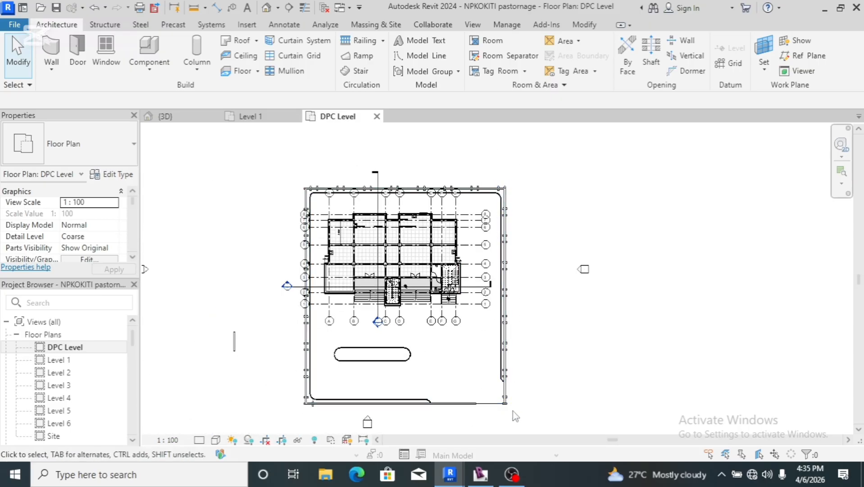
scroll(444, 324, down, 2)
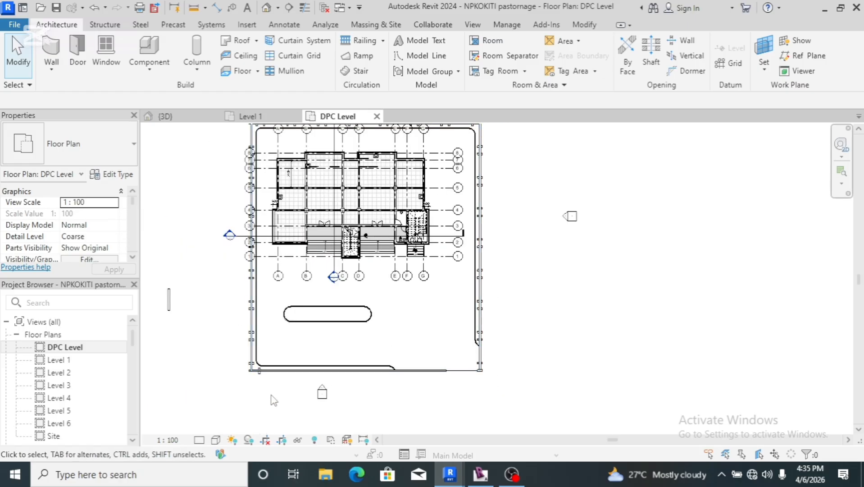
scroll(258, 387, up, 5)
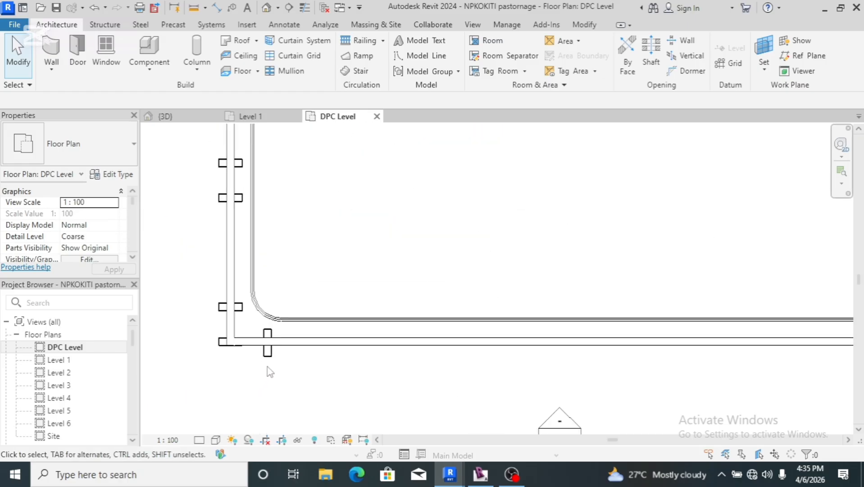
click(269, 353)
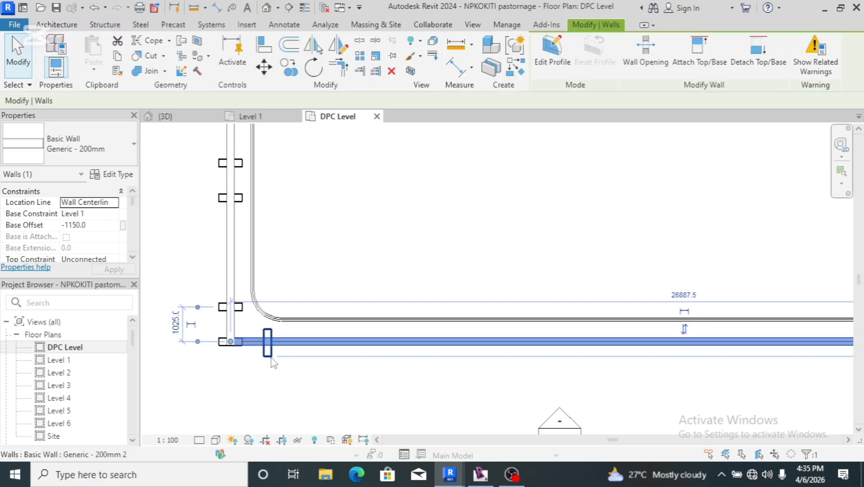
click(267, 346)
scroll(236, 395, down, 1)
scroll(237, 395, down, 1)
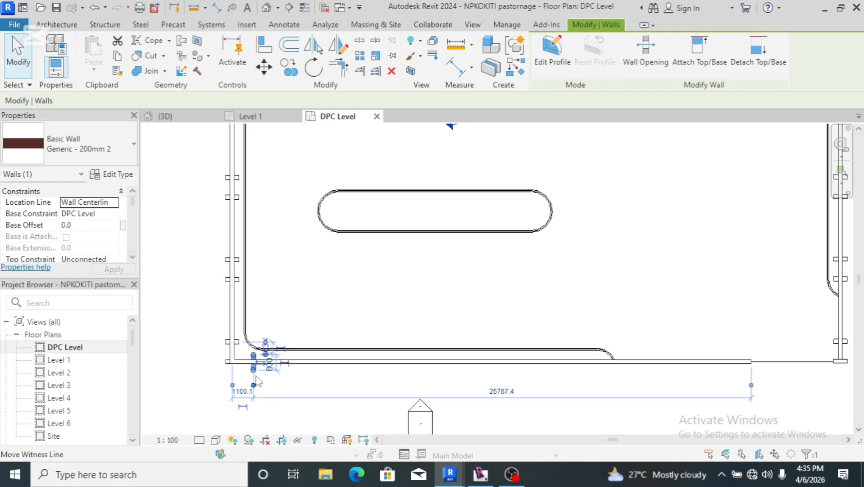
click(253, 401)
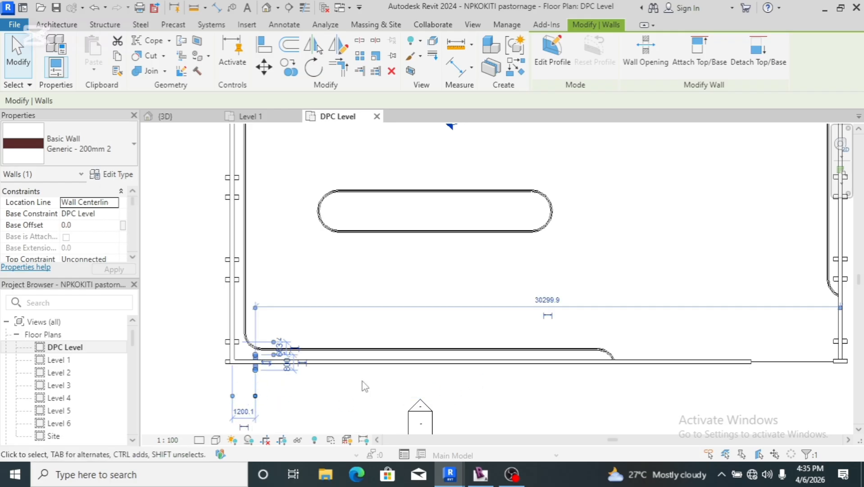
key(Right)
key(Right)
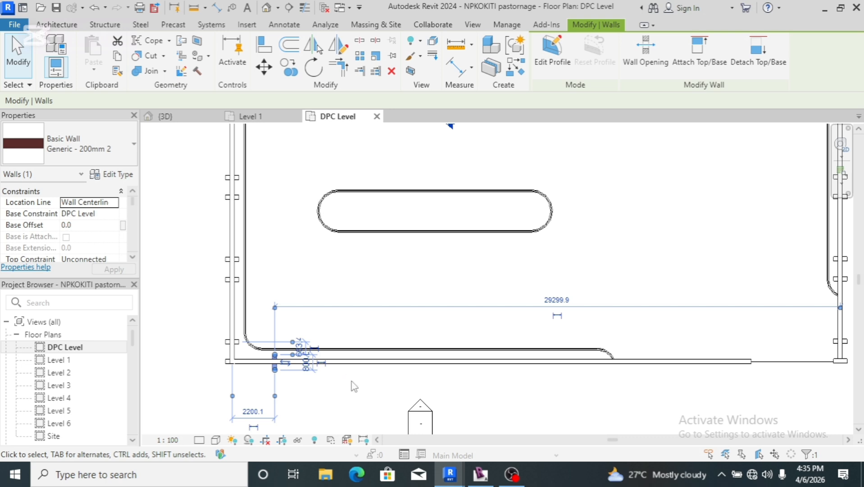
key(Right)
key(Right)
scroll(354, 385, down, 2)
key(Right)
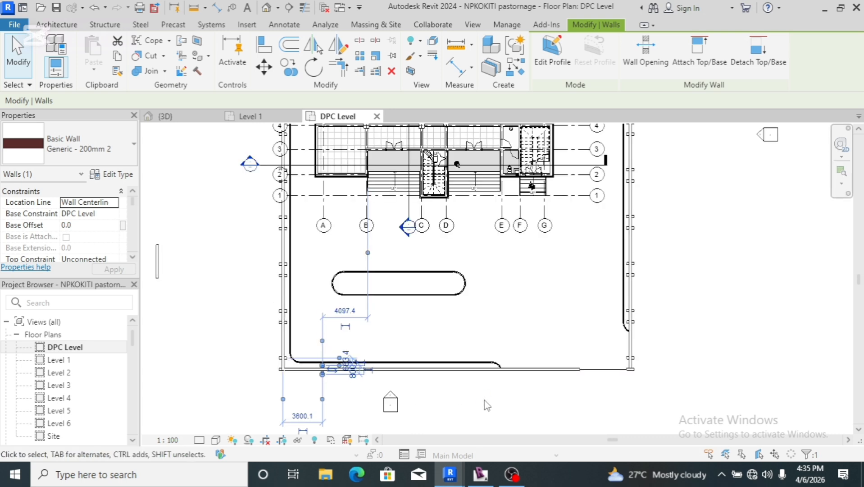
key(Right)
key(Right)
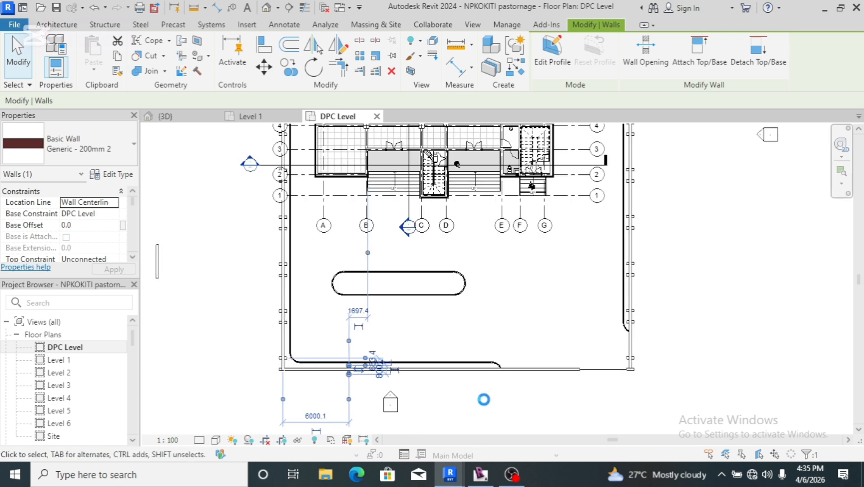
key(Right)
key(Right)
key(Right)
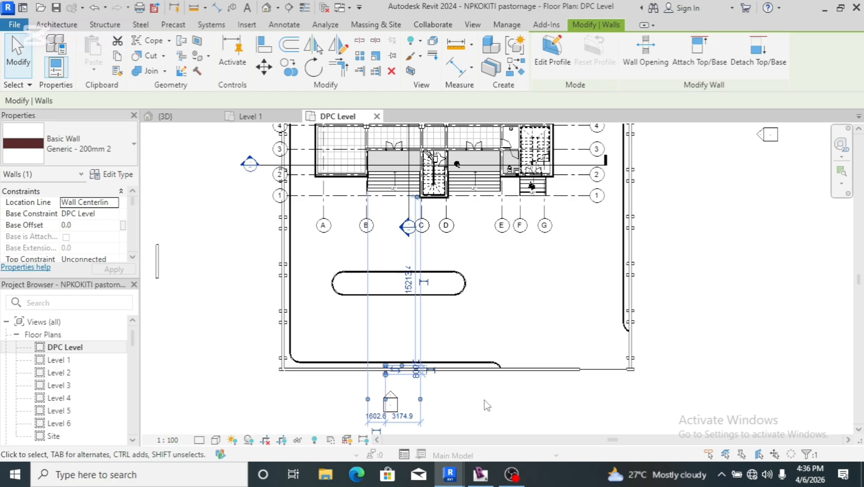
key(Right)
key(Right)
key(Right)
key(Right)
key(Right)
key(Right)
key(Right)
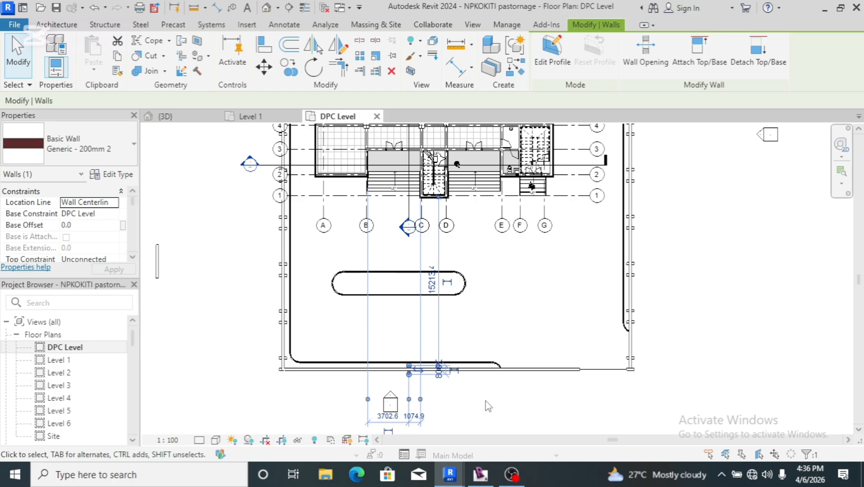
key(Right)
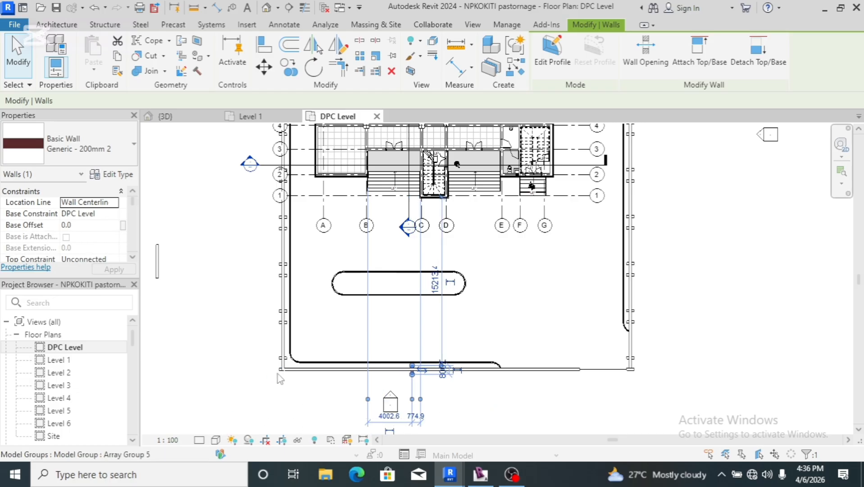
key(Right)
key(Right)
key(Right)
key(Right)
key(Right)
key(Right)
key(Right)
key(Right)
key(Right)
key(Right)
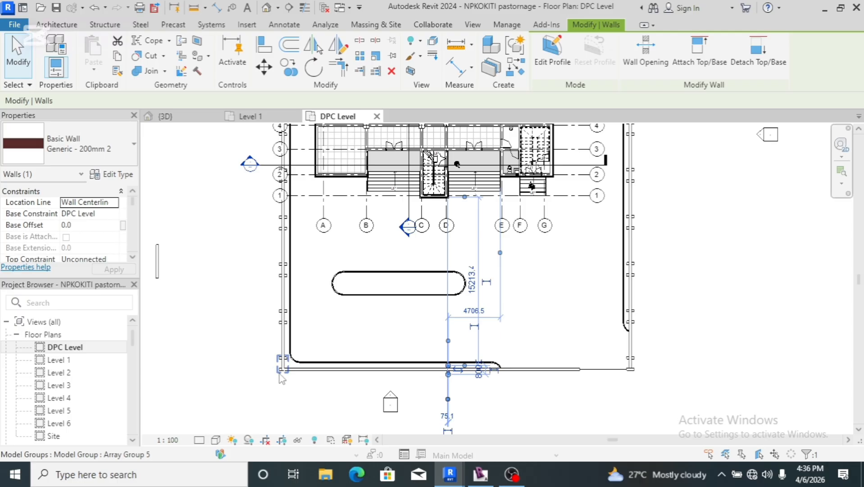
key(Right)
scroll(329, 380, down, 2)
key(Right)
key(Right)
key(Right)
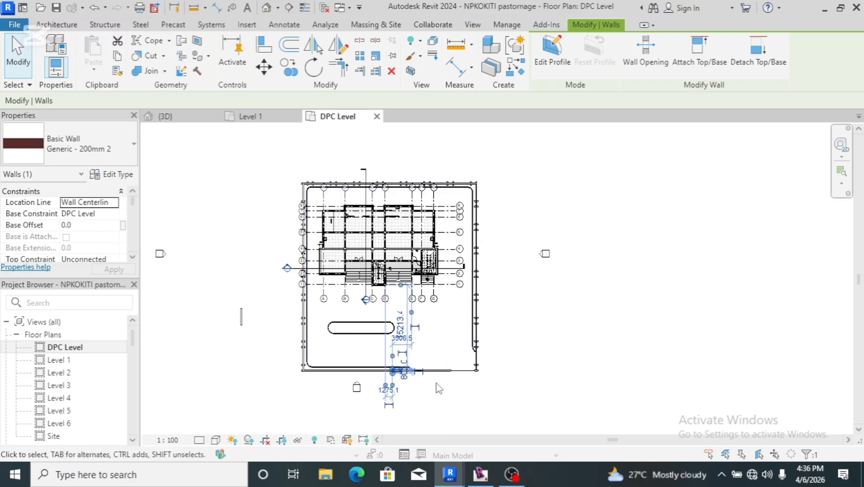
scroll(440, 386, up, 1)
key(Right)
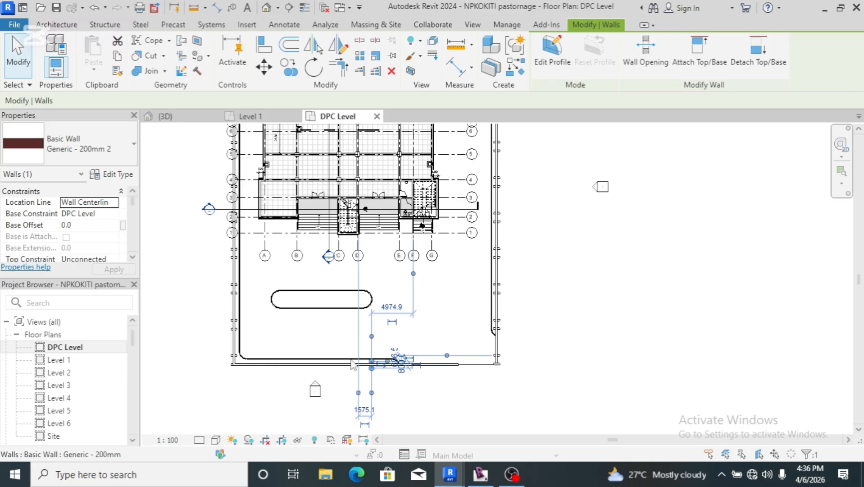
key(shift+Right)
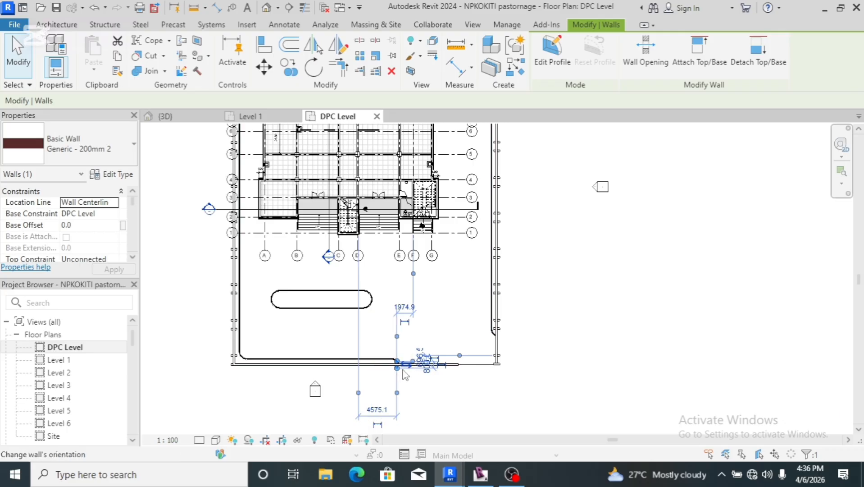
Move that short cross wall along the bottom boundary wall to the wall's free end beside the opening
scroll(403, 370, up, 5)
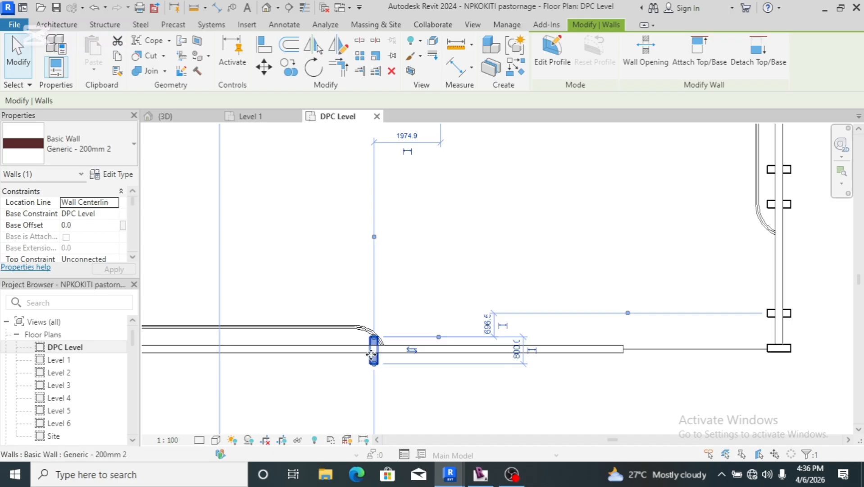
drag(371, 354, 615, 354)
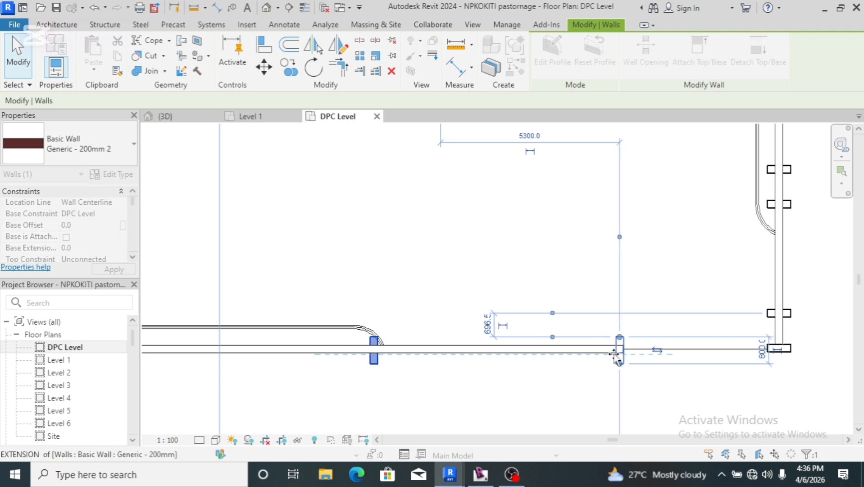
scroll(587, 373, up, 2)
click(578, 375)
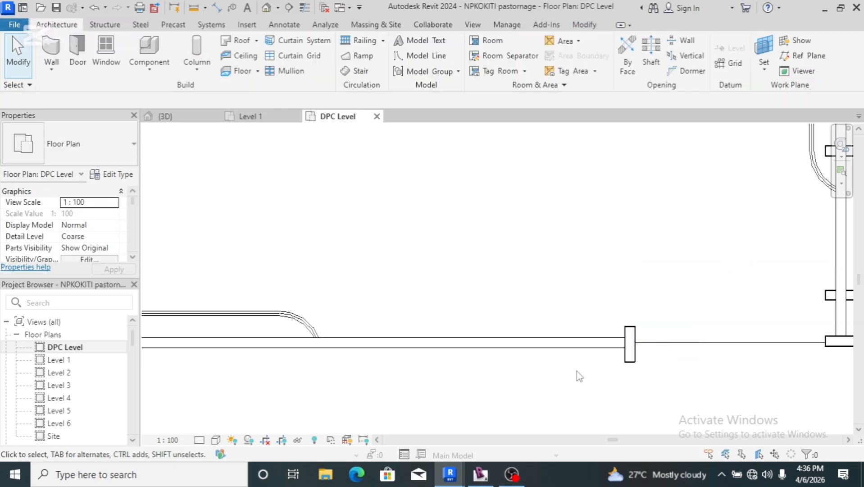
click(629, 358)
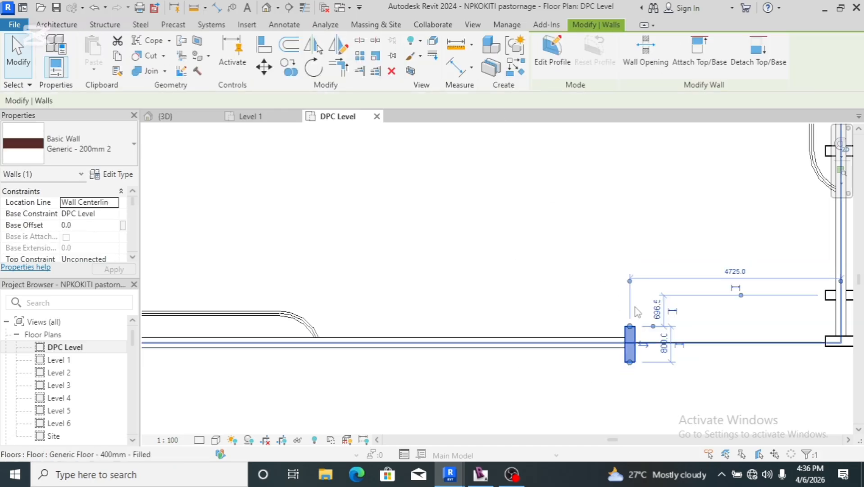
scroll(664, 346, up, 2)
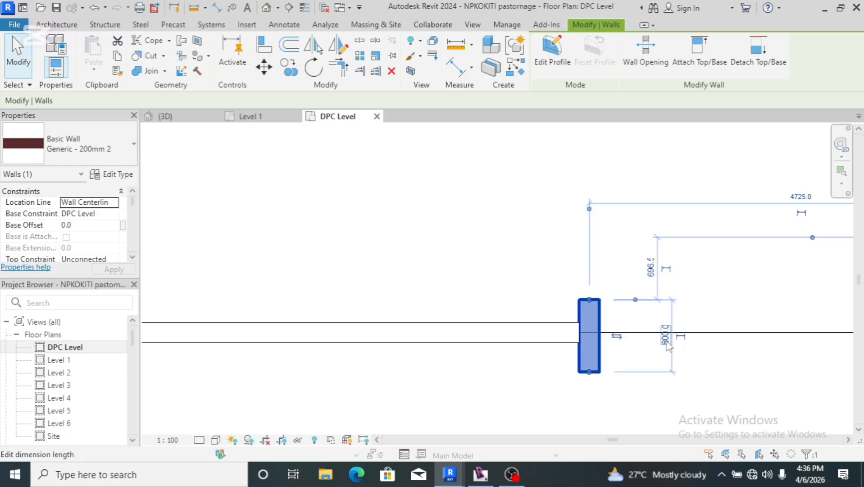
click(665, 339)
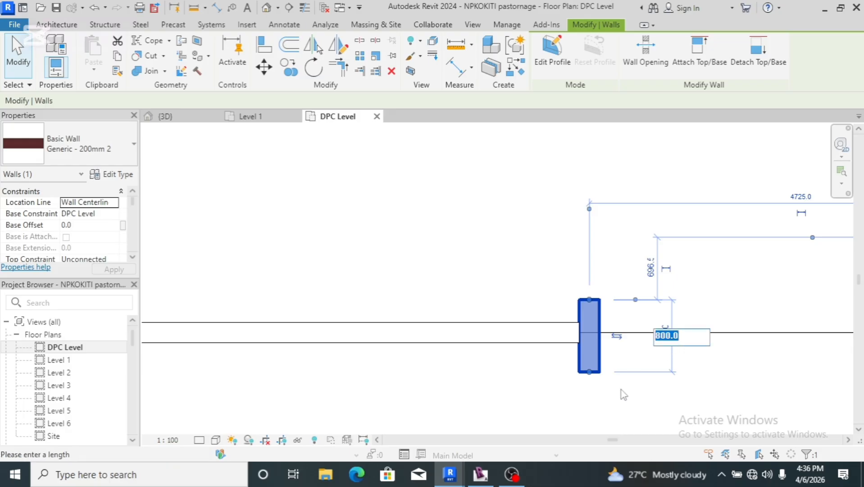
key(Escape)
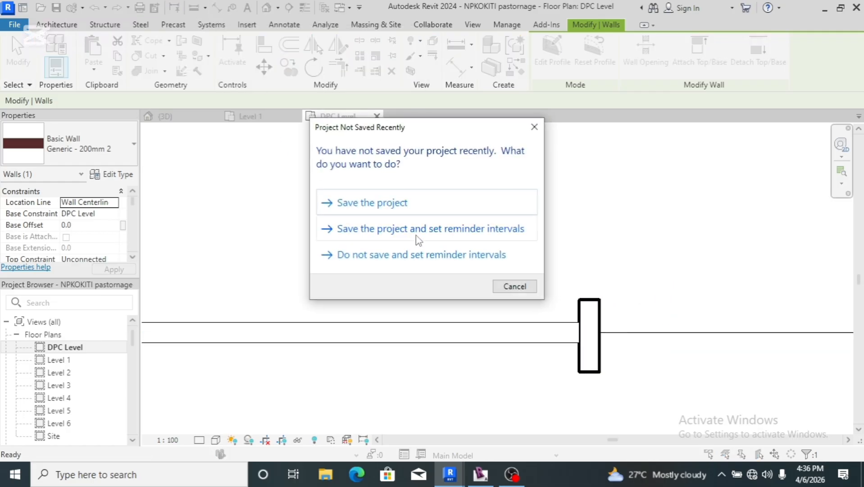
Save the project and dimension from the cross wall's inner end to the inner face of the bottom boundary wall
click(403, 202)
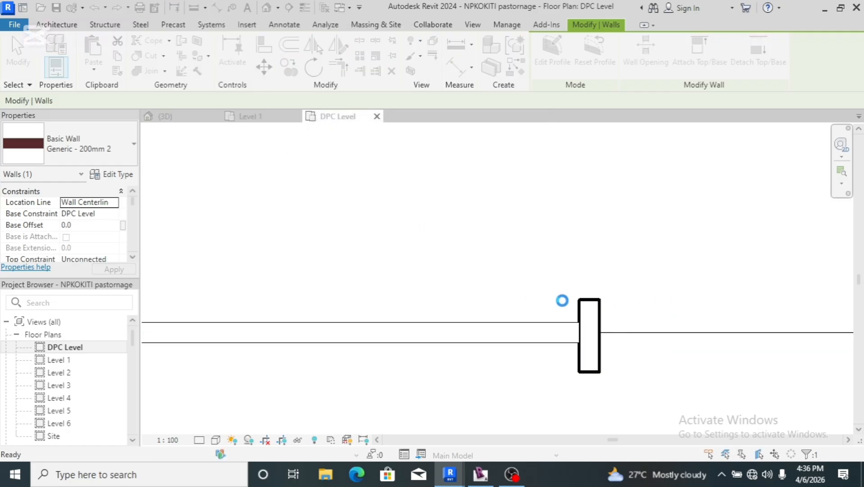
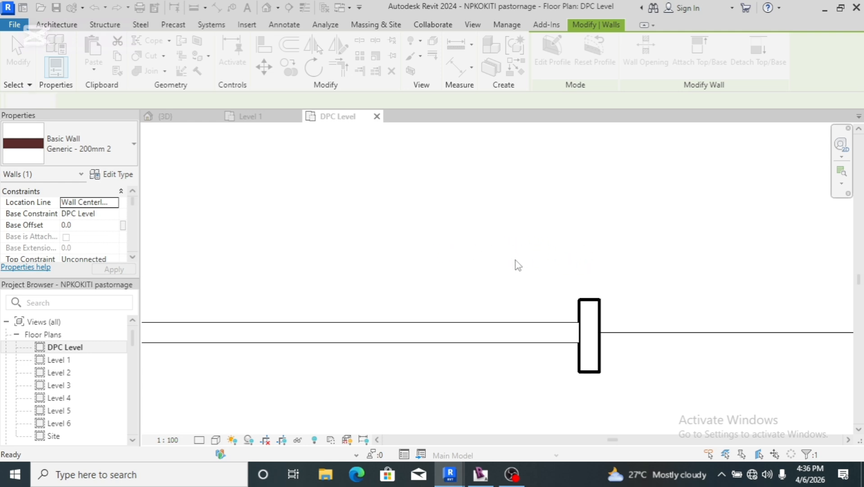
key(d)
key(i)
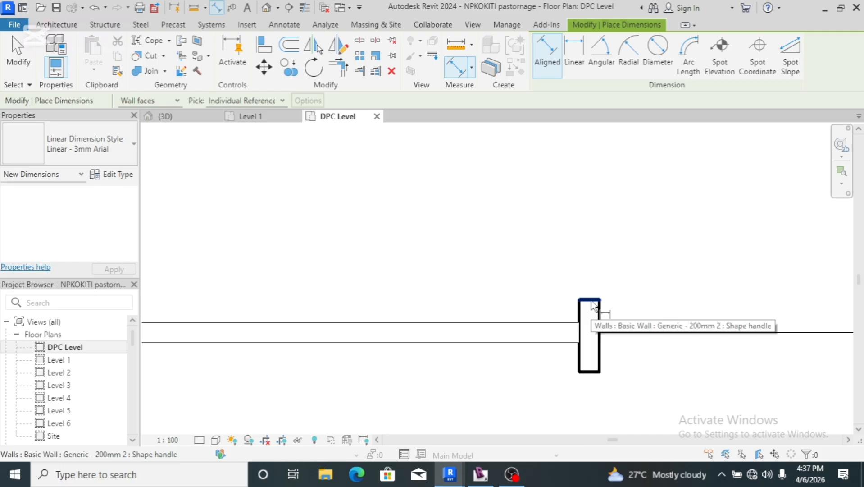
click(590, 300)
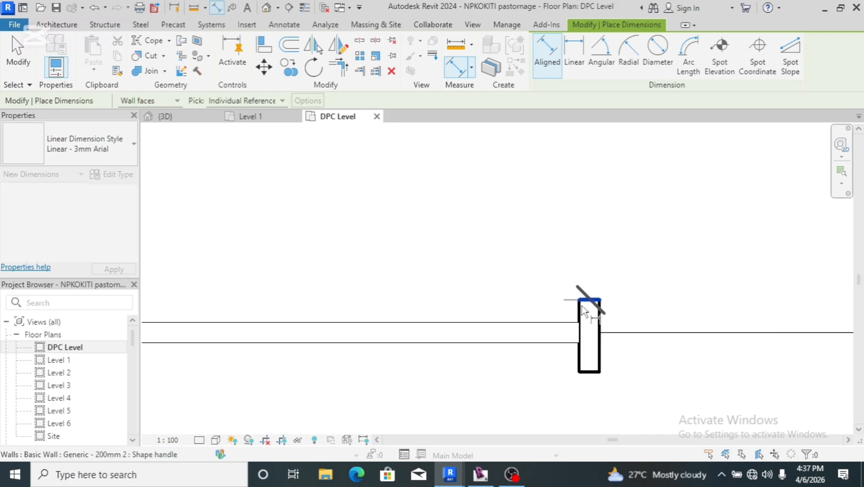
click(555, 322)
click(458, 280)
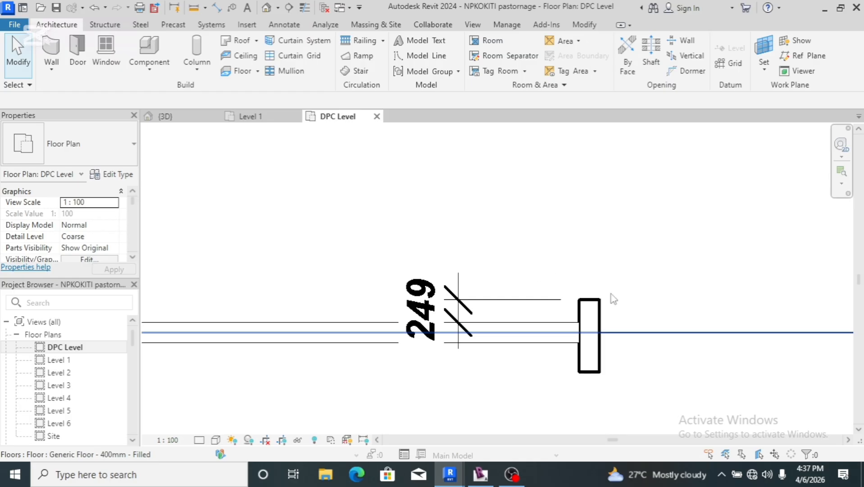
Set the length of the cross wall at the free end of the bottom boundary wall to 700 mm
click(591, 306)
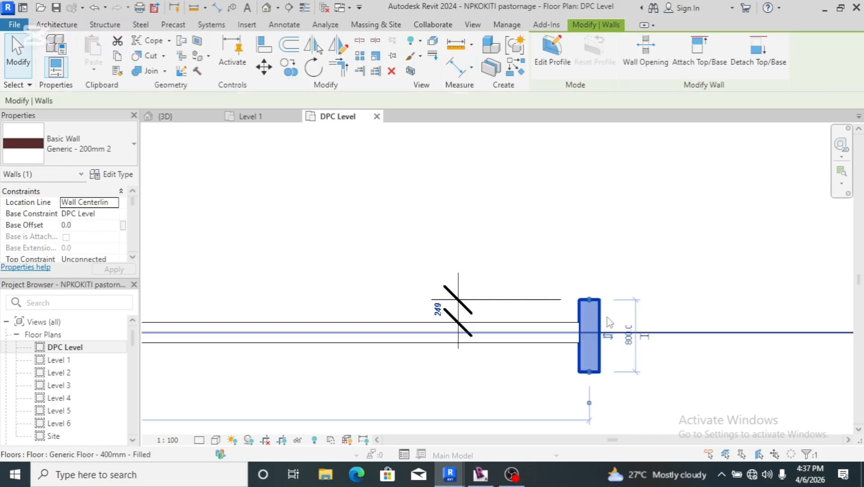
click(630, 346)
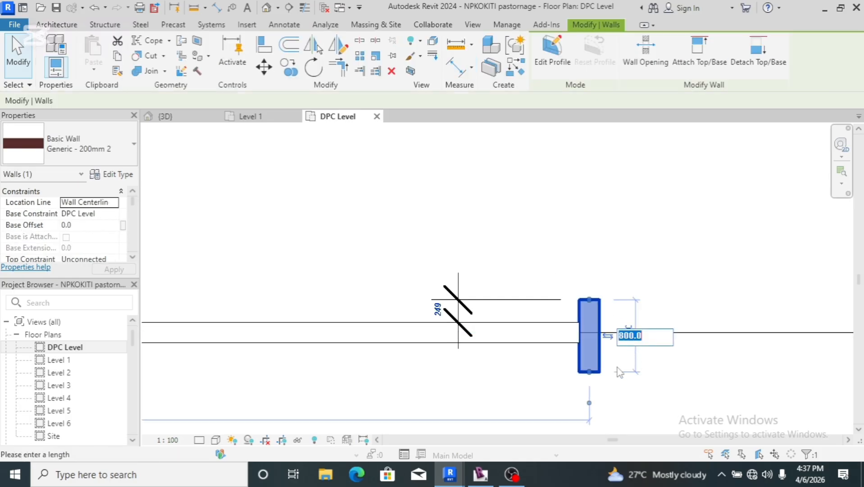
text(700)
key(Return)
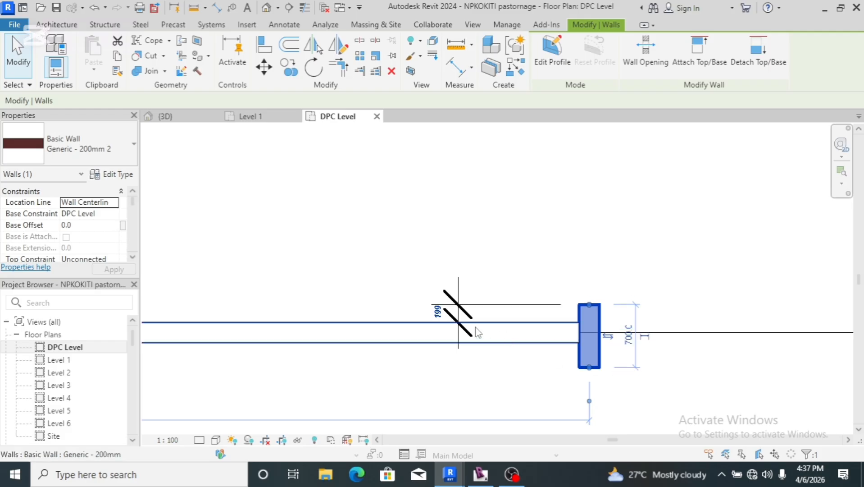
Set the dimension between the cross wall's inner end and the bottom boundary wall's inner face to 237 mm
click(437, 311)
text(237)
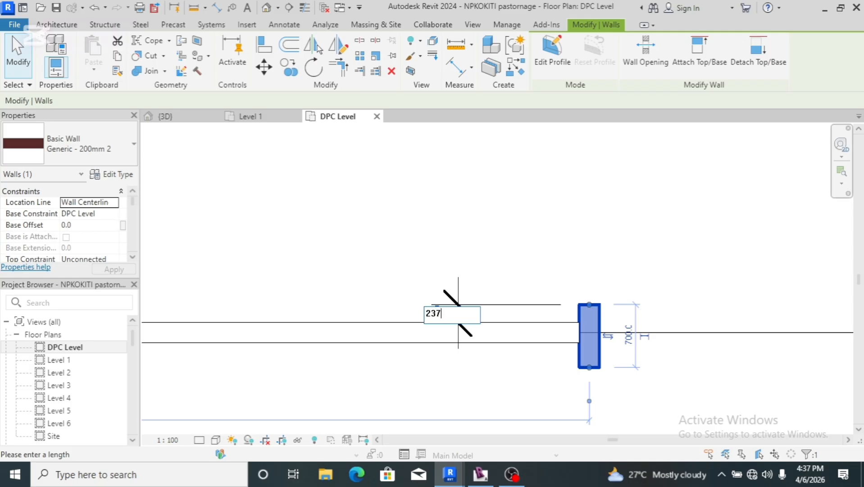
key(Return)
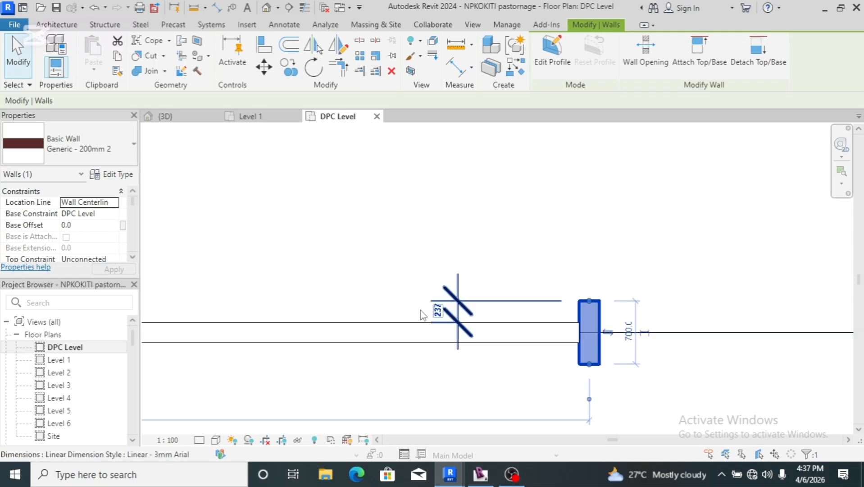
click(396, 264)
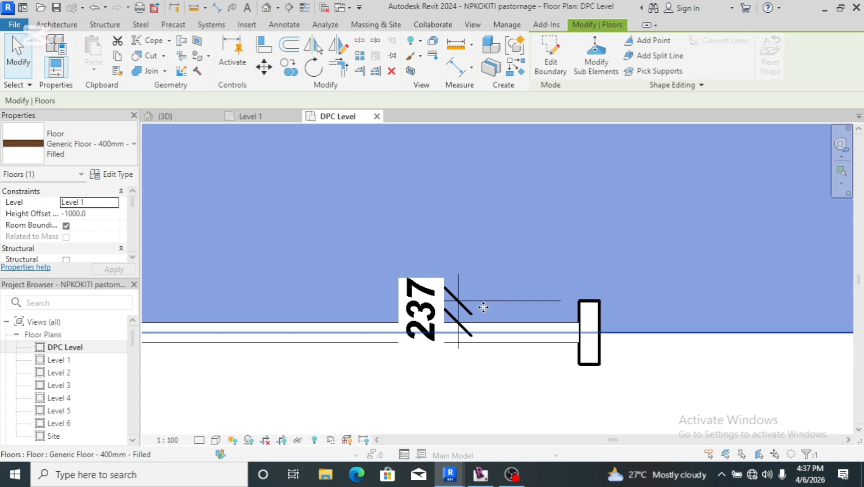
Delete the 237 mm dimension beside the cross wall at the bottom boundary wall's free end
click(432, 417)
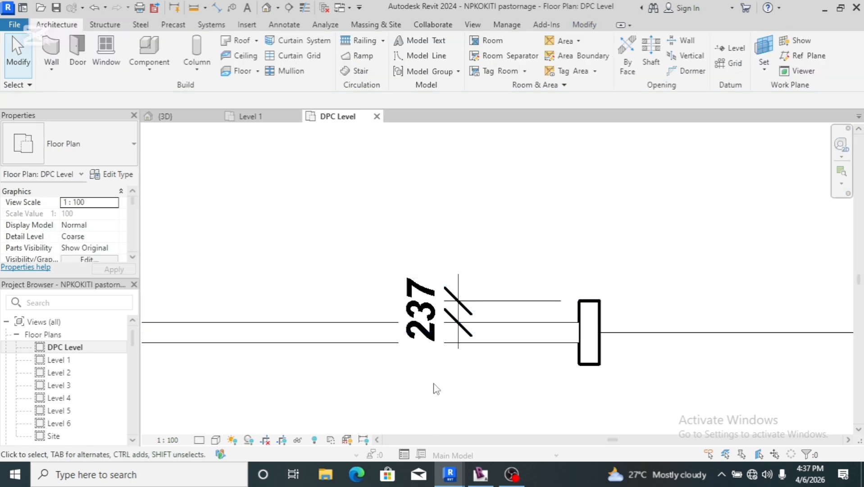
click(457, 318)
key(Delete)
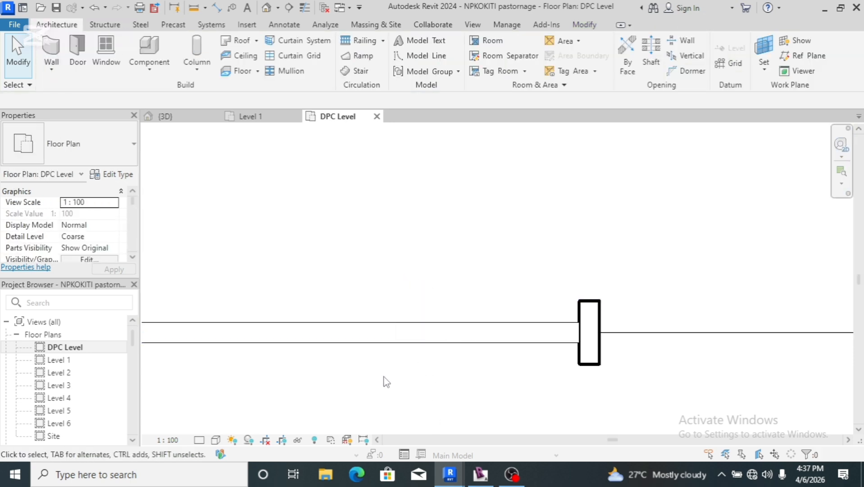
Copy the free-end cross wall about 1600 mm along the bottom boundary wall, away from the opening
scroll(453, 376, down, 2)
click(522, 363)
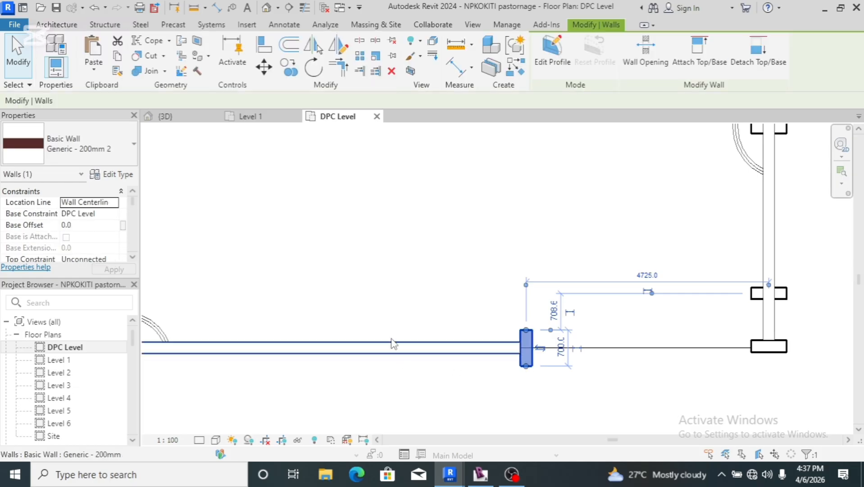
click(290, 68)
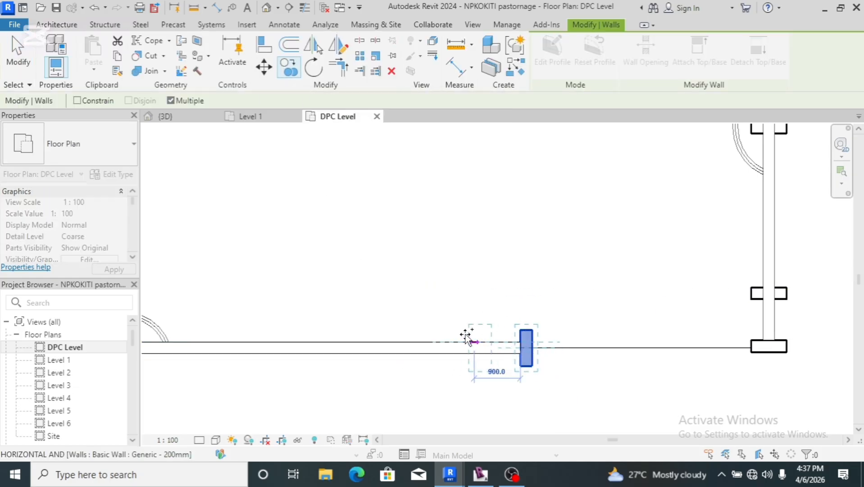
click(442, 342)
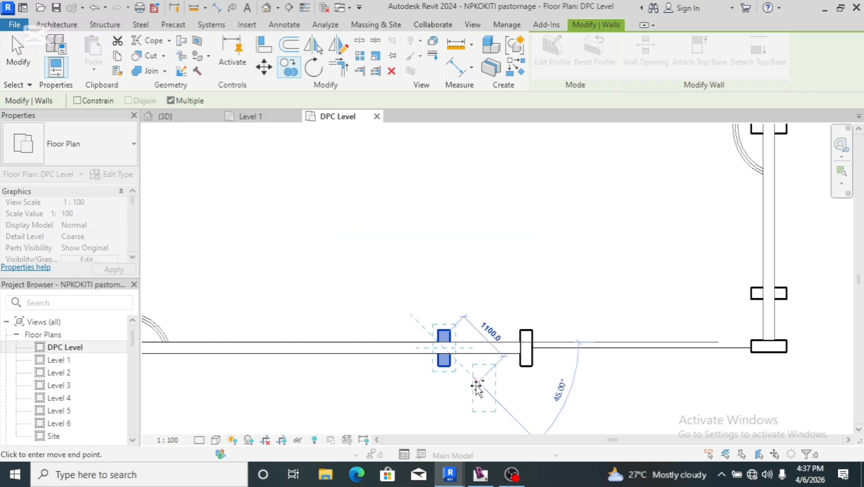
key(Escape)
key(Escape)
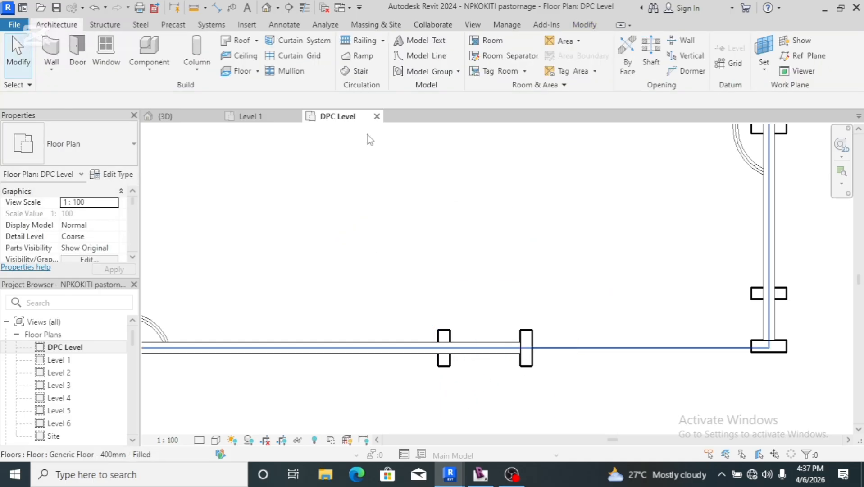
Add an aligned dimension for the clear gap between the copied cross wall and the free-end cross wall
click(216, 7)
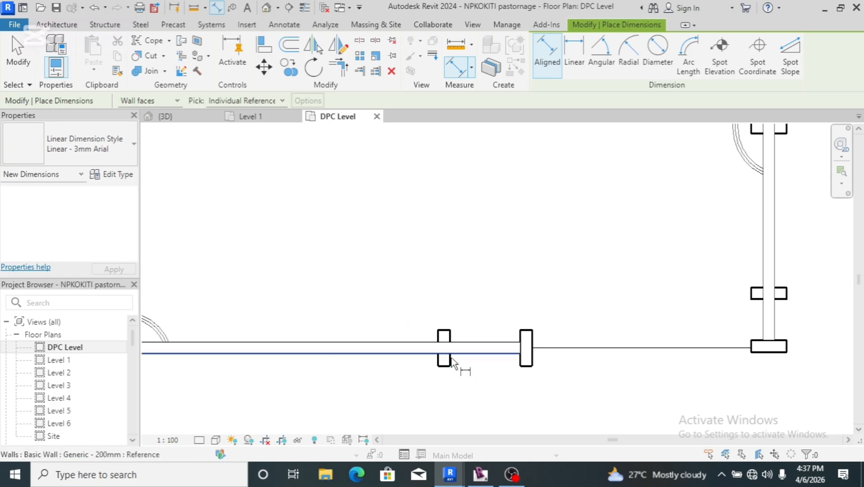
scroll(455, 353, up, 3)
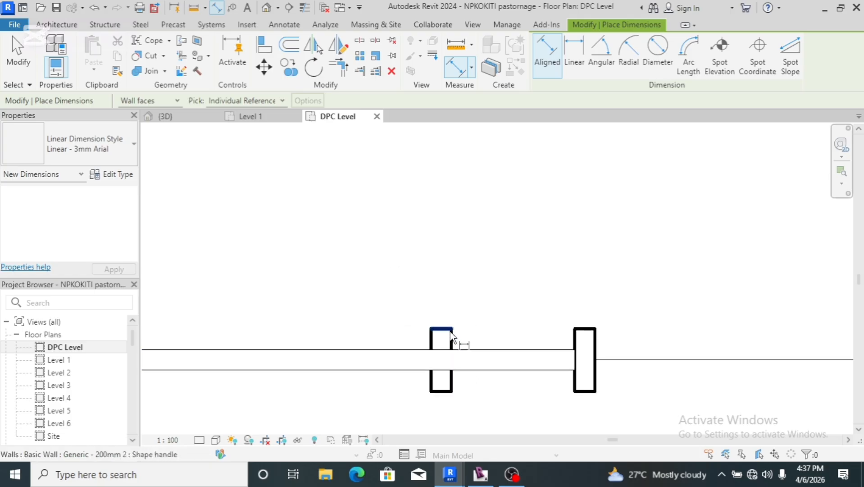
click(454, 351)
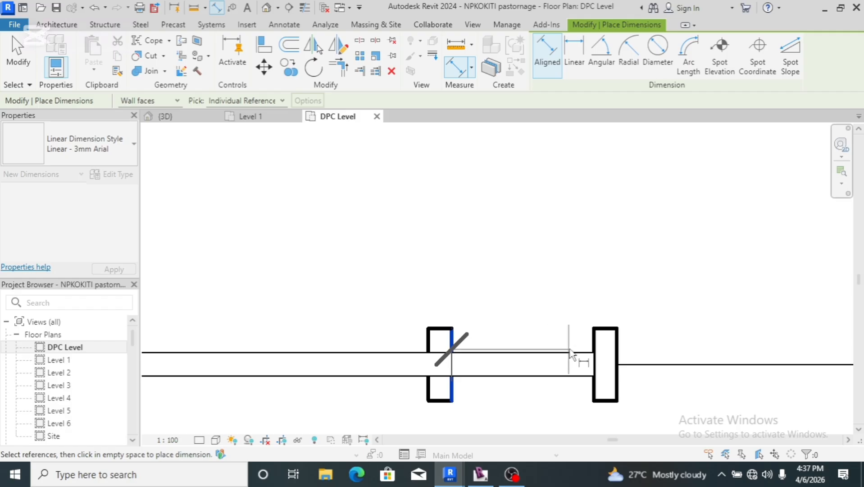
click(591, 345)
click(540, 303)
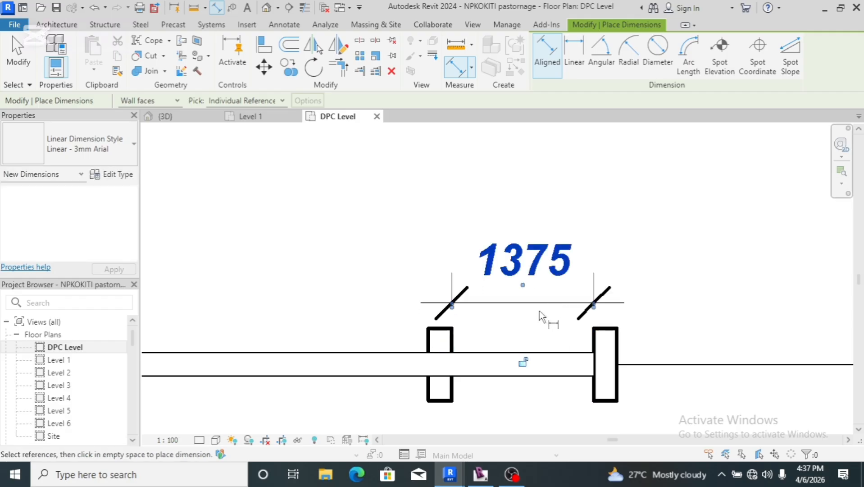
key(Escape)
key(Escape)
Set the clear gap between the copied cross wall and the free-end cross wall to 800 mm
click(440, 365)
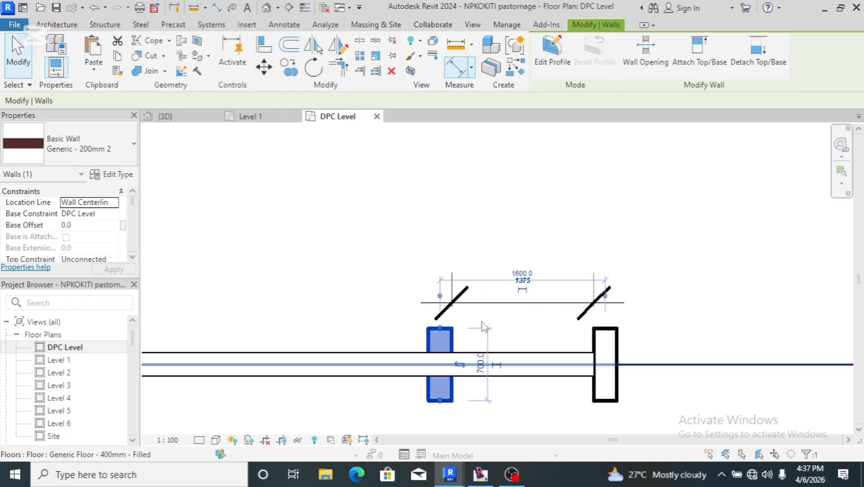
click(523, 280)
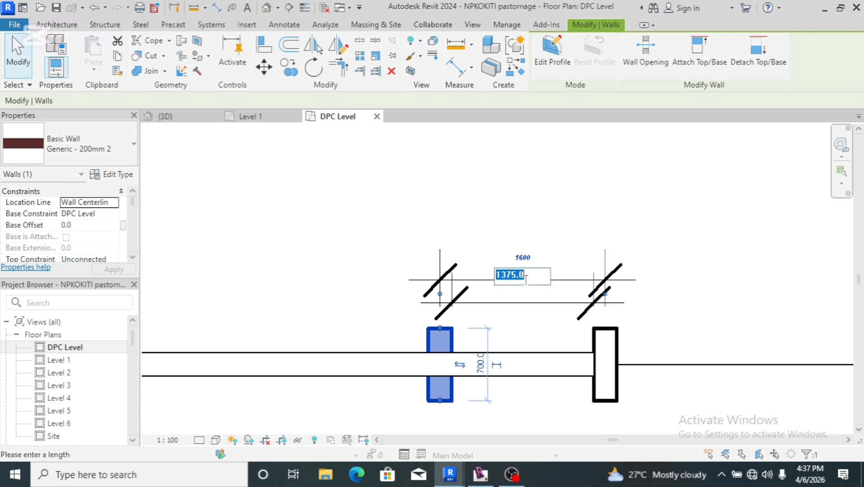
text(800)
key(Return)
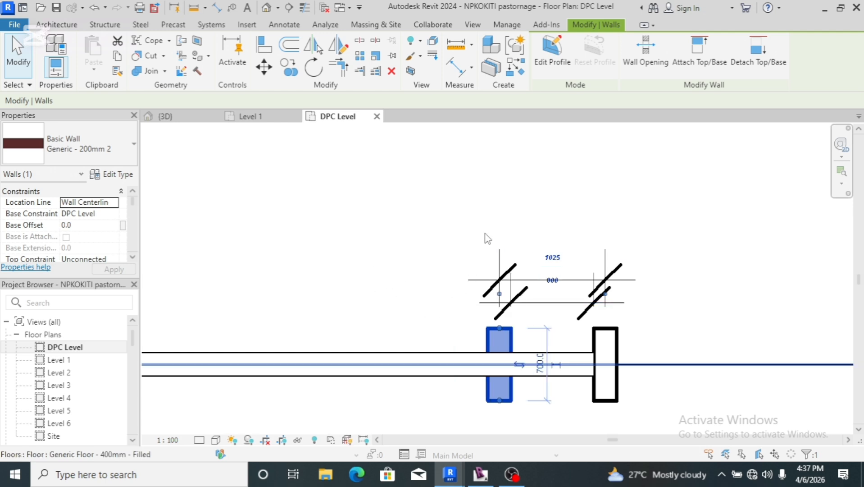
Delete both dimensions above the two cross walls near the bottom boundary wall's free end
click(611, 245)
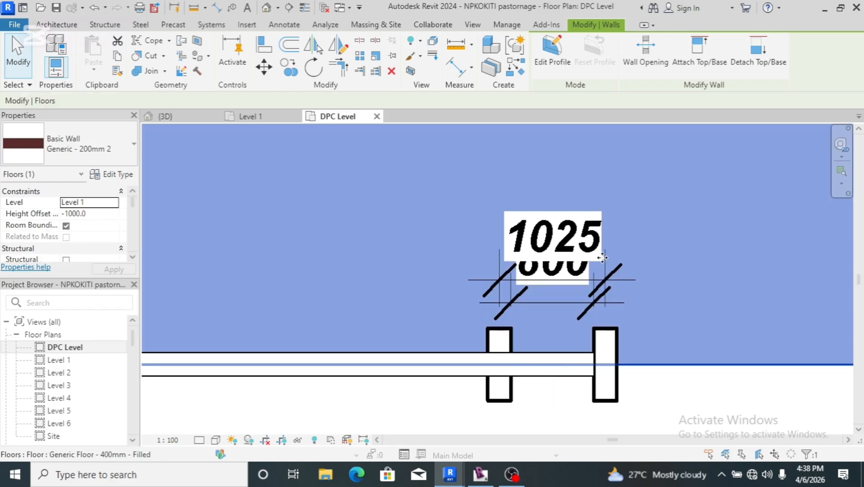
click(563, 412)
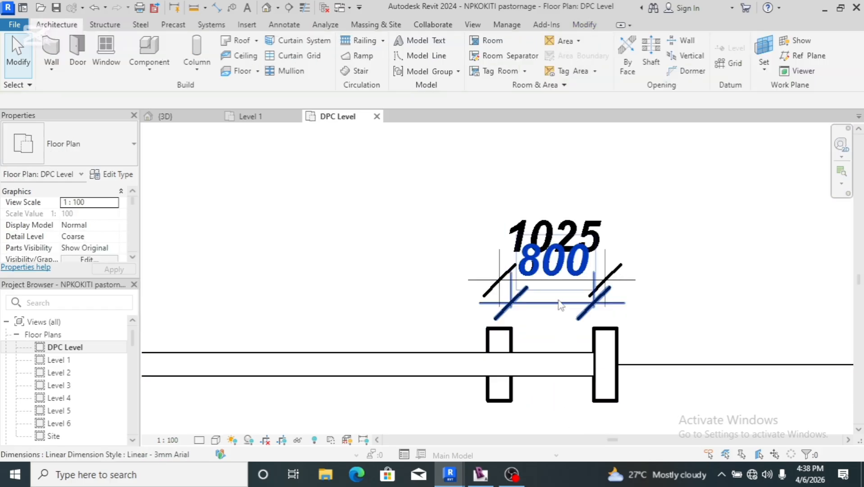
click(543, 305)
key(Delete)
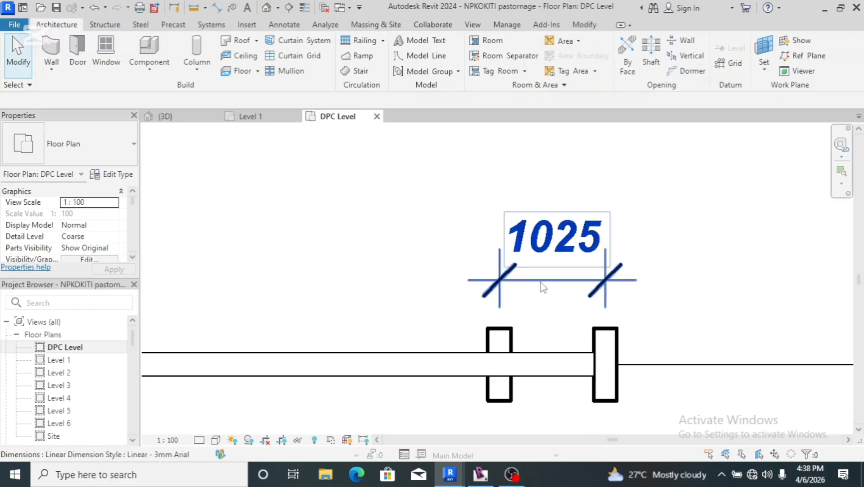
click(543, 285)
key(Delete)
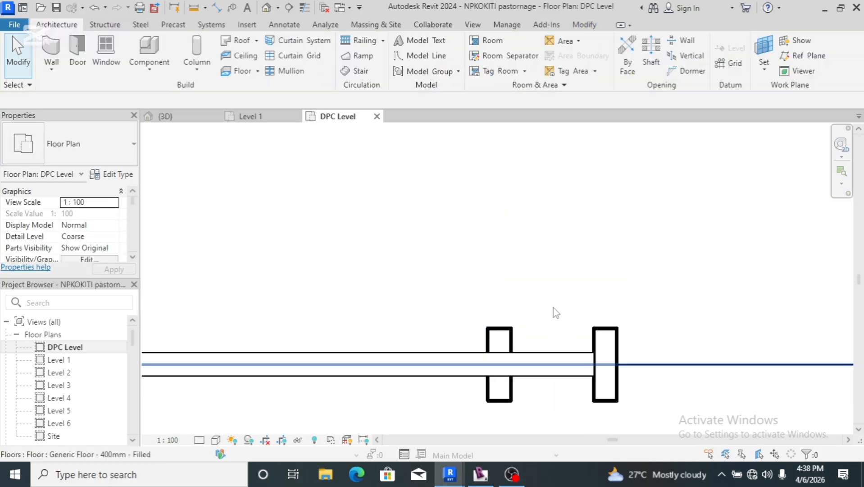
Array the two cross walls as a grouped pair along the bottom boundary wall, with 2 items and a gap of about 2350 mm between pairs
click(599, 335)
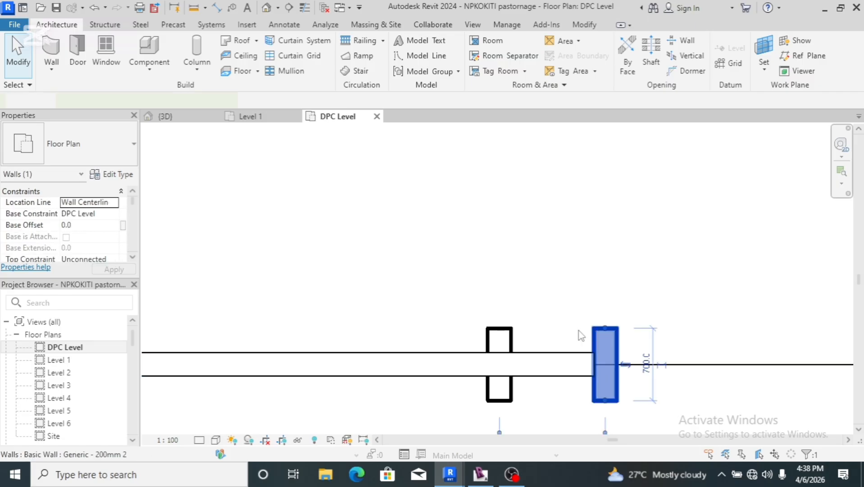
ctrl+click(512, 329)
scroll(571, 258, down, 2)
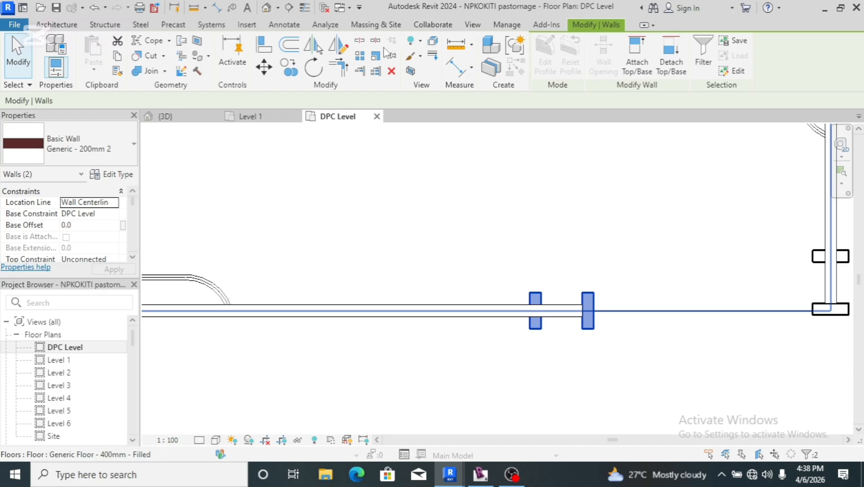
click(360, 57)
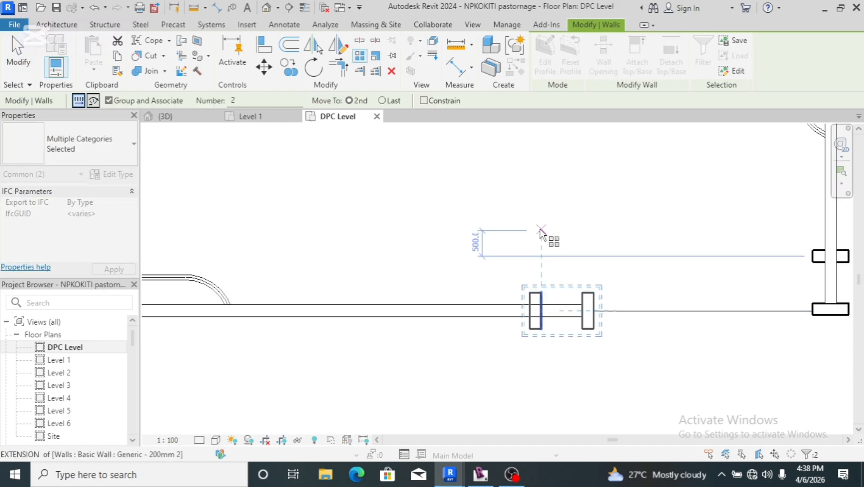
click(530, 318)
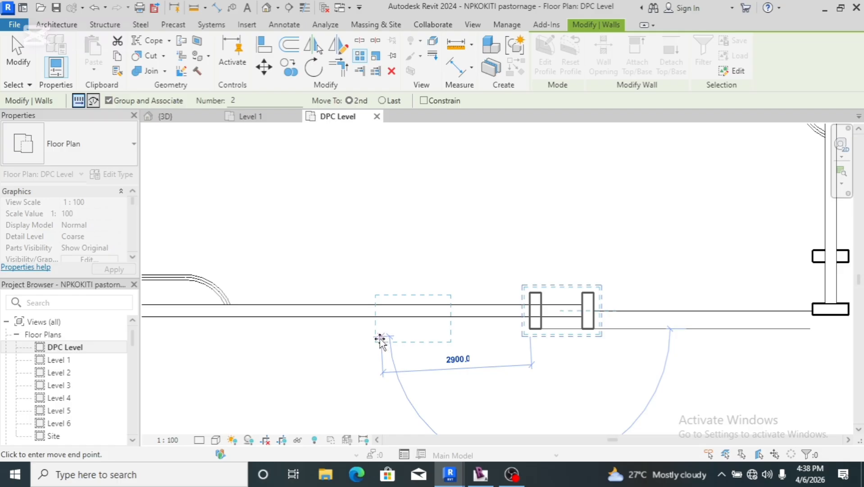
click(349, 334)
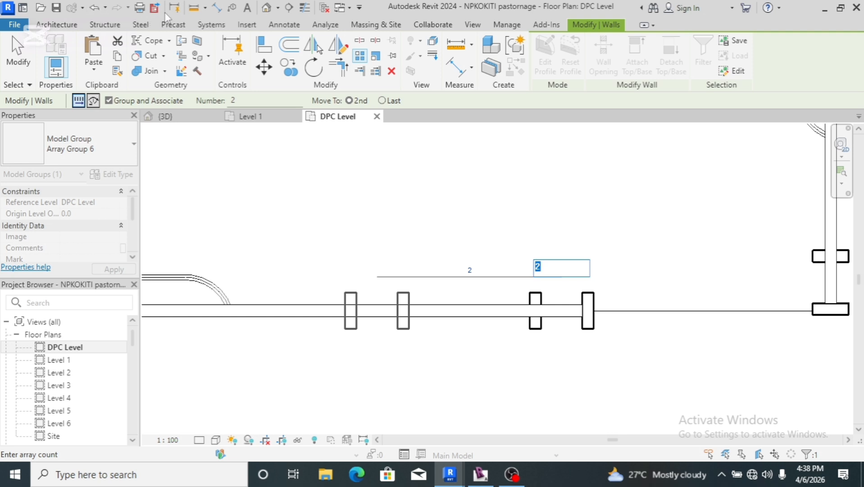
Add an aligned dimension below the wall for the clear gap between the two arrayed cross-wall pairs
click(216, 7)
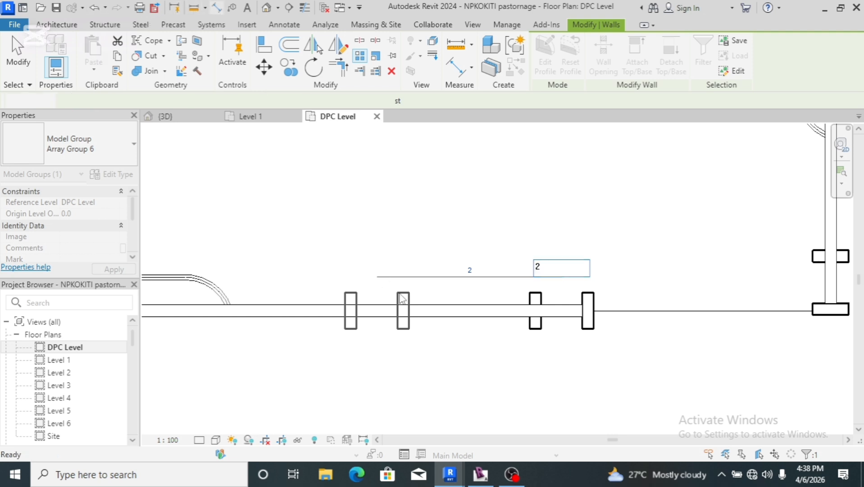
click(414, 325)
click(531, 336)
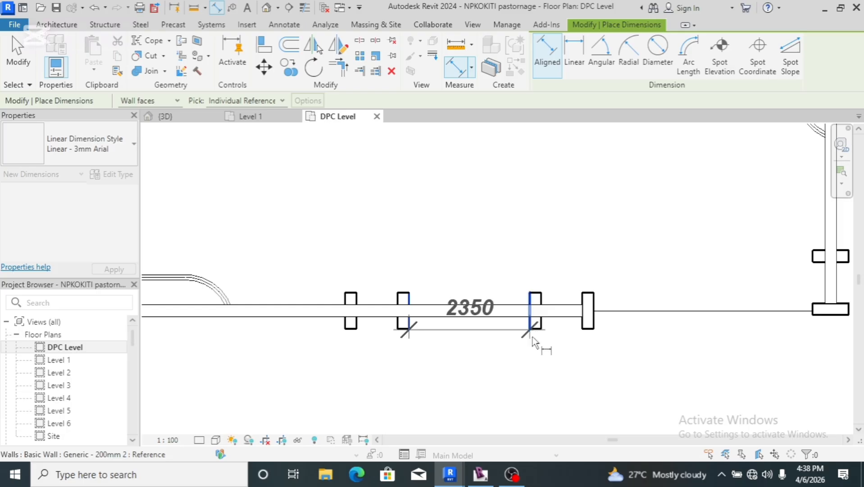
click(505, 386)
key(Escape)
key(Escape)
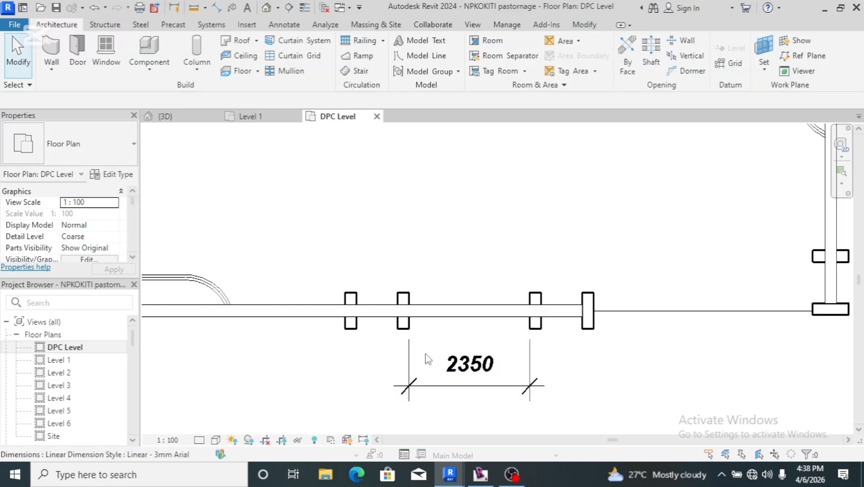
Nudge the second cross-wall pair along the bottom boundary wall until the gap to the first pair is 3000 mm
click(398, 328)
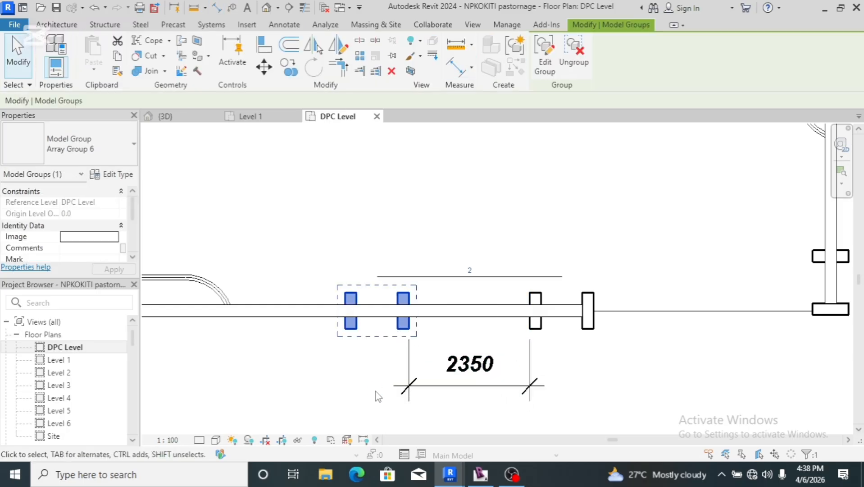
key(Left)
key(Left)
key(Left)
key(Left)
key(Left)
key(Left)
key(Left)
key(Left)
key(Left)
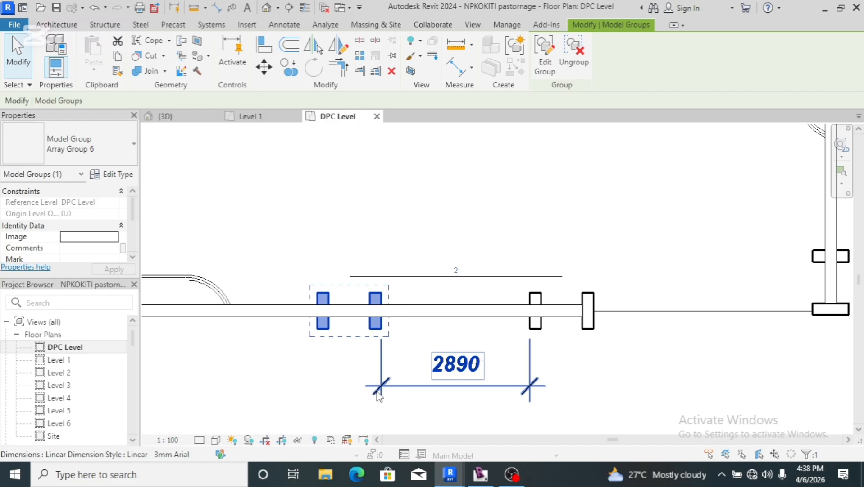
key(Left)
key(Left)
key(Left)
key(Right)
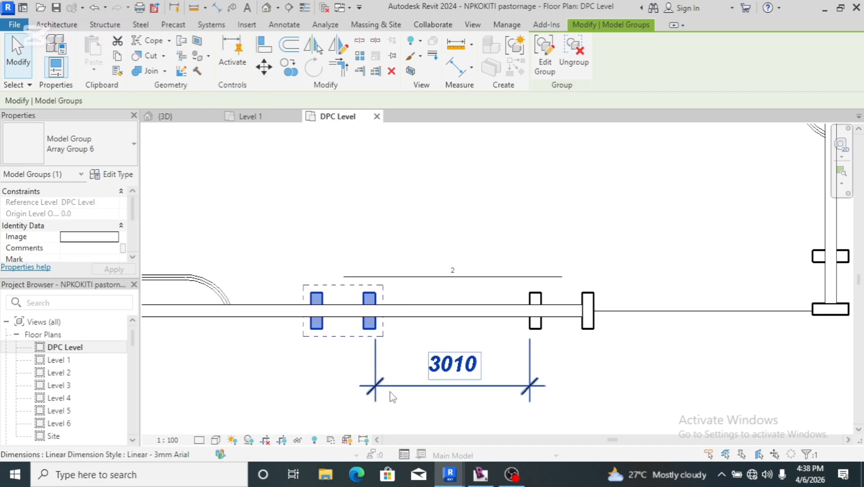
scroll(472, 388, up, 4)
key(Right)
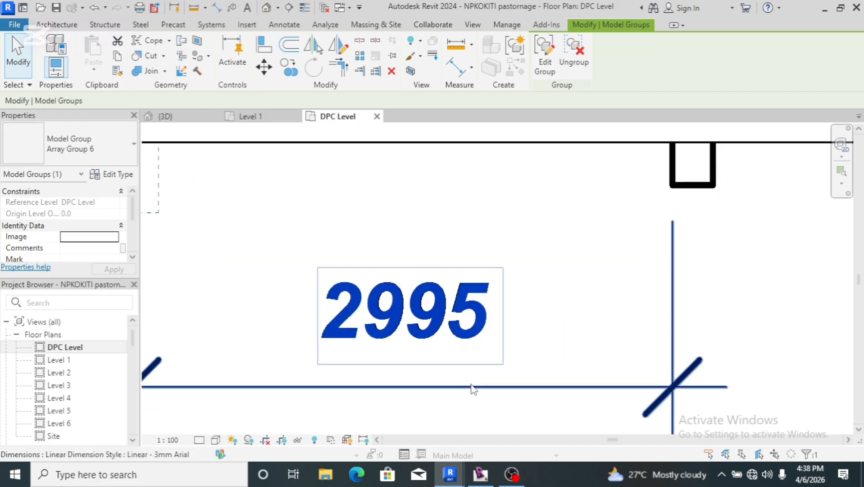
scroll(472, 389, up, 3)
key(Left)
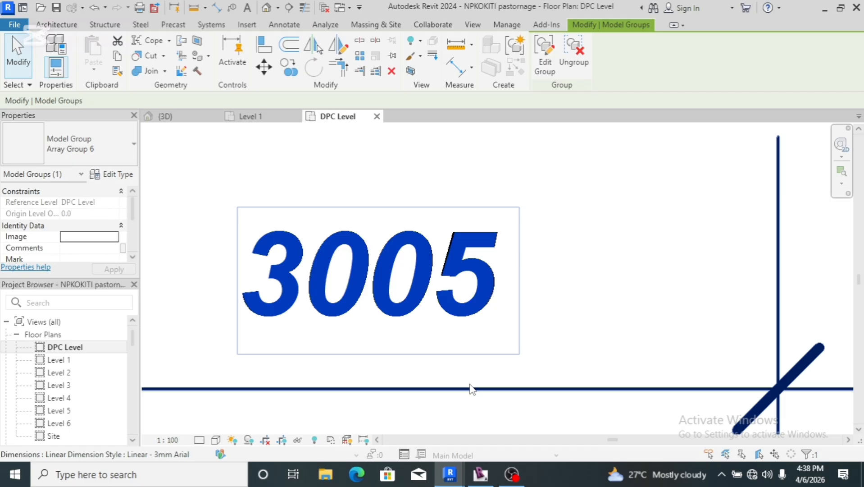
scroll(473, 388, up, 2)
key(Right)
scroll(472, 388, down, 5)
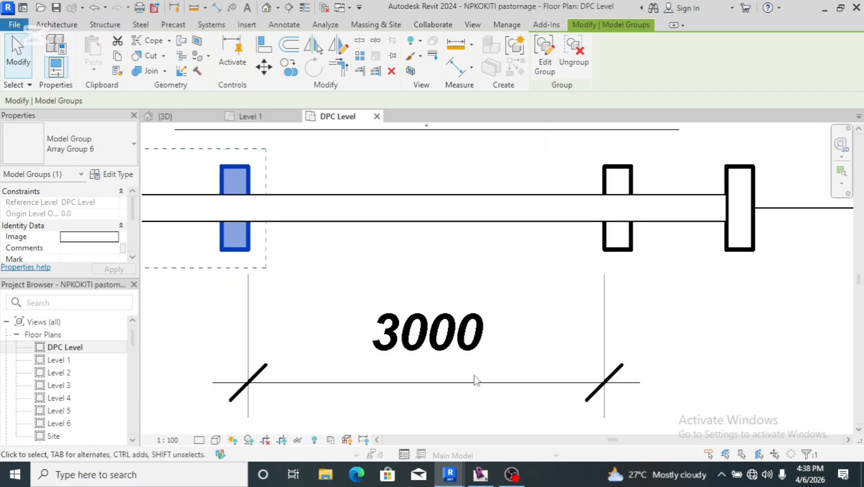
Delete the 3000 mm dimension between the two cross-wall pairs
click(557, 381)
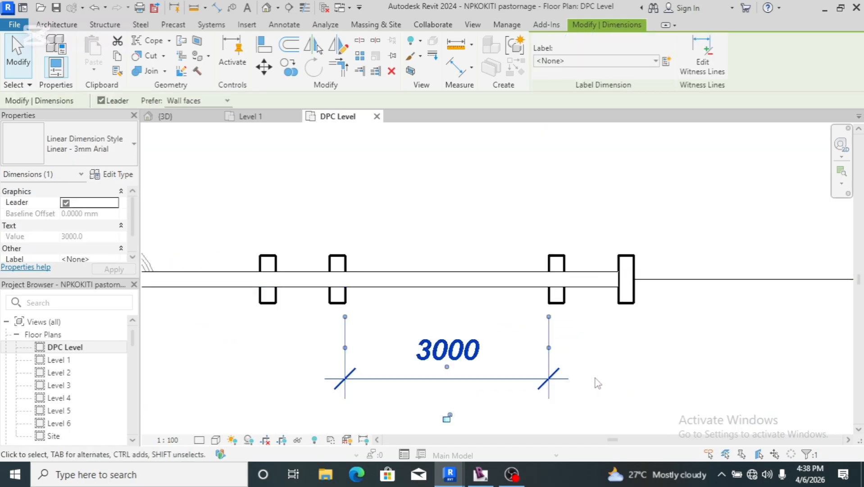
click(595, 380)
click(548, 387)
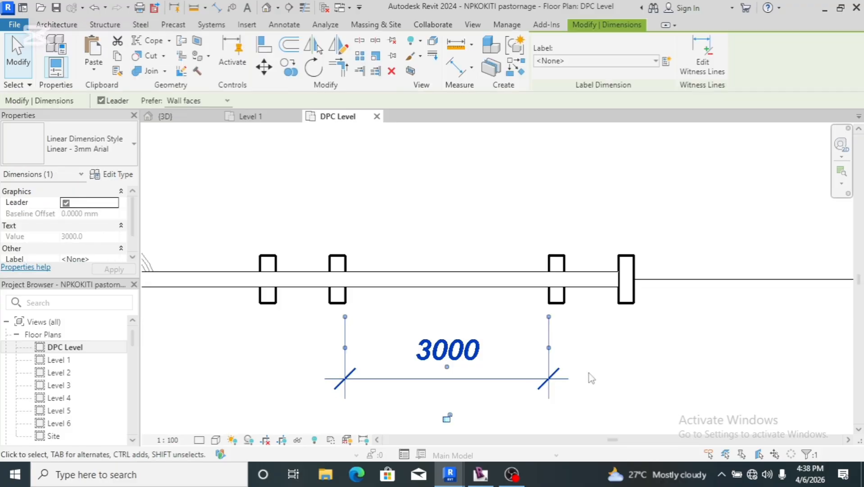
key(Delete)
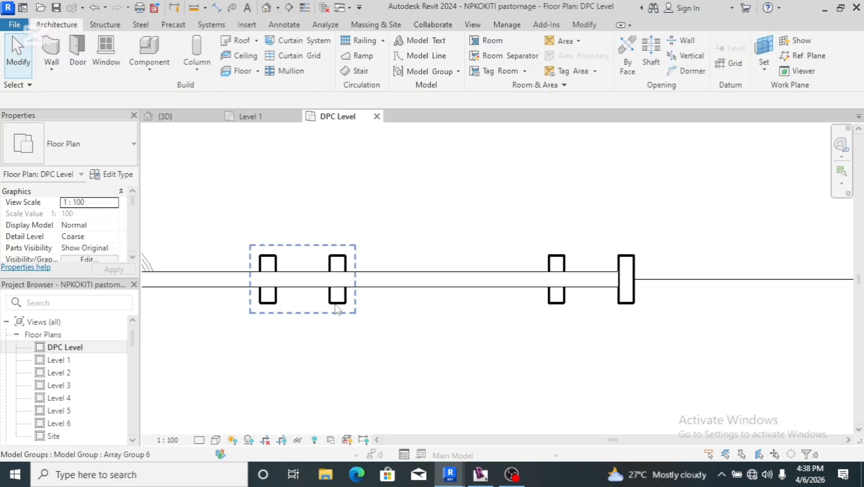
Increase the item count of the cross-wall pair array along the bottom boundary wall to 5, 6 and finally 7
click(338, 300)
scroll(470, 369, down, 3)
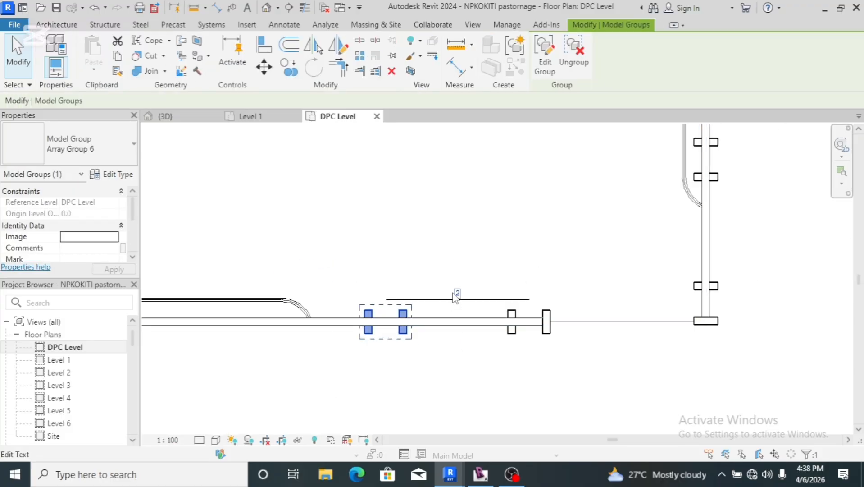
click(456, 292)
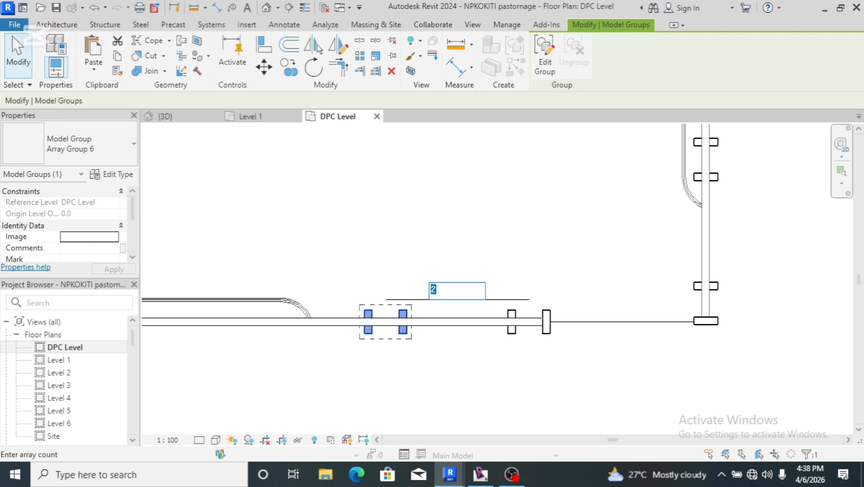
scroll(525, 379, down, 5)
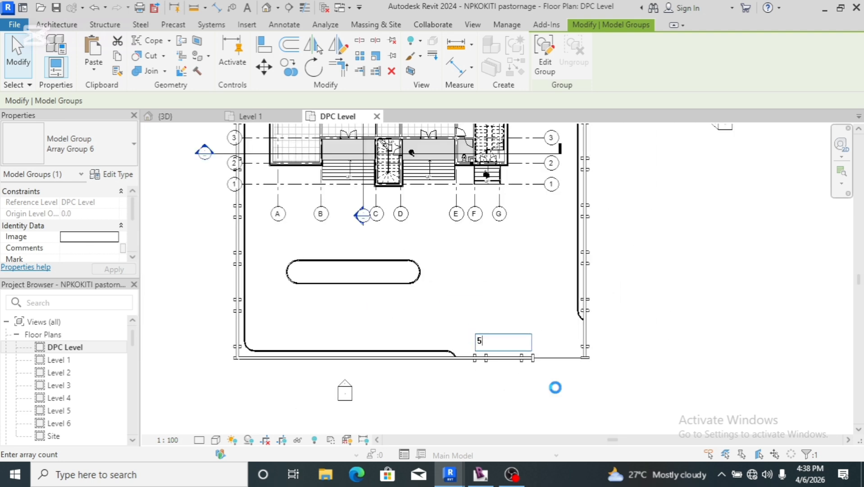
key(Return)
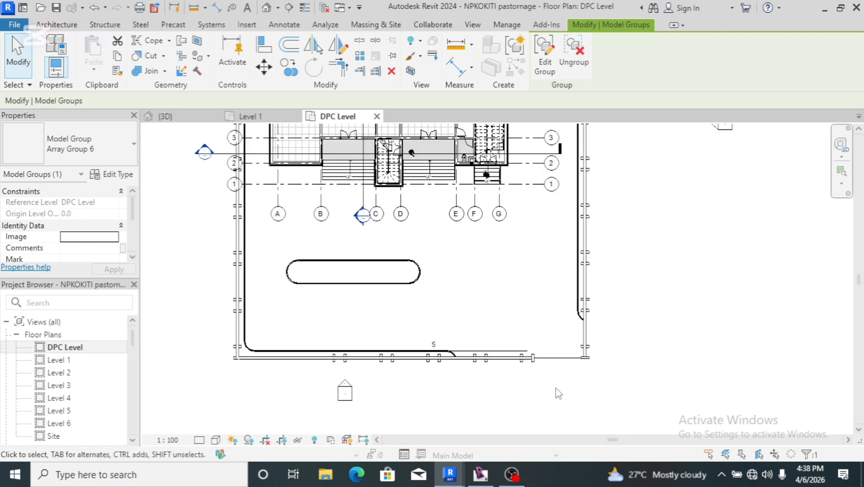
click(434, 345)
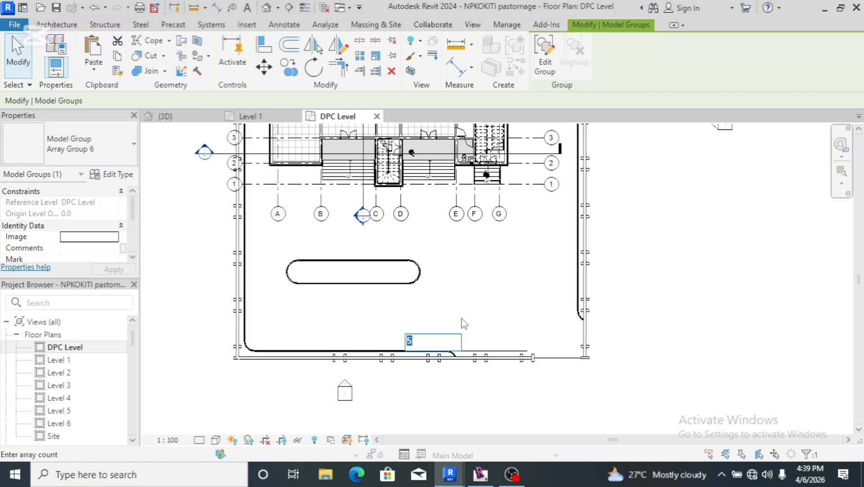
text(6)
key(Return)
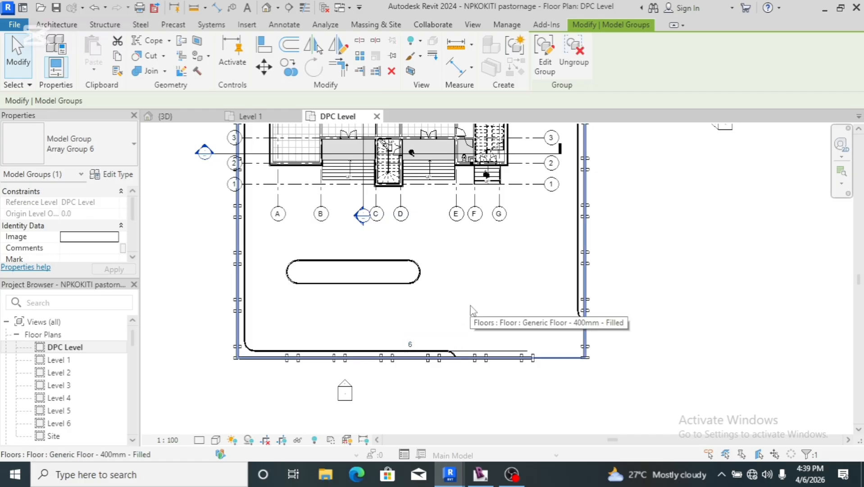
click(410, 345)
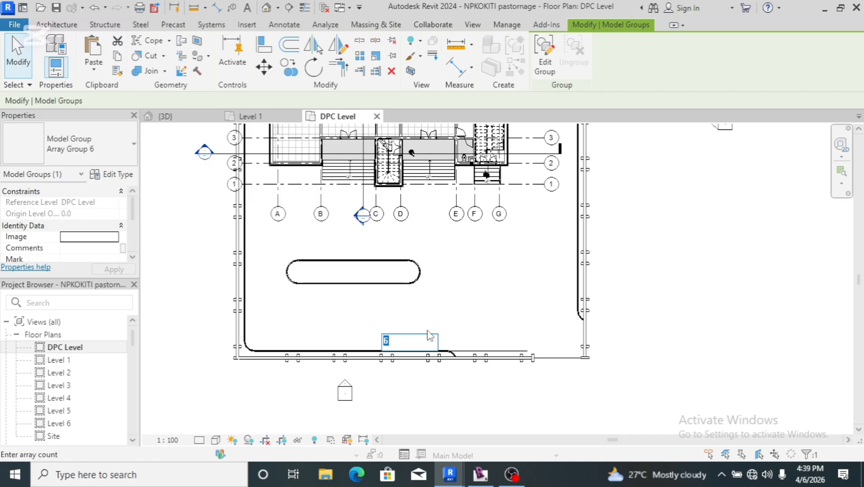
text(7)
key(Return)
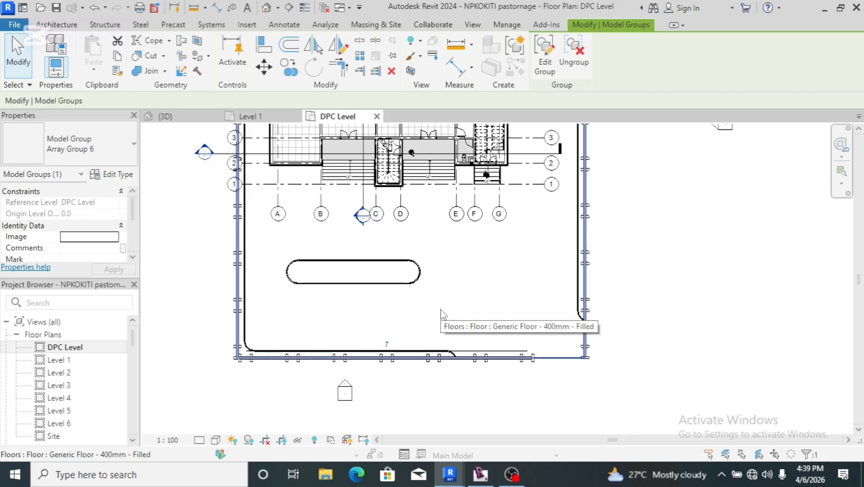
Examine the arrayed cross-wall pairs along the bottom boundary wall, from the left corner to the gate opening
scroll(225, 384, up, 4)
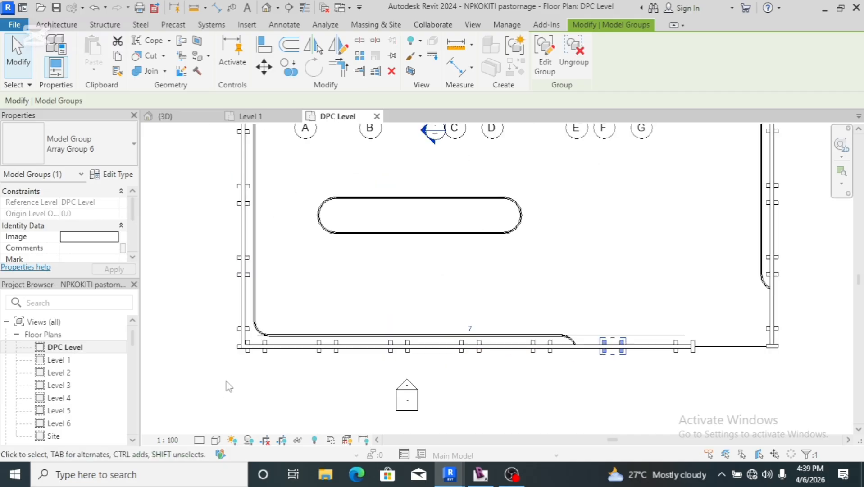
scroll(246, 358, up, 2)
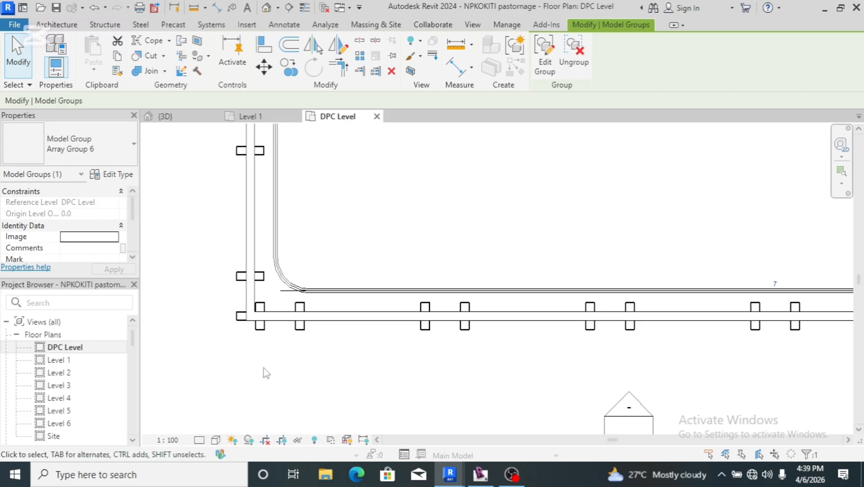
click(266, 373)
scroll(264, 372, down, 4)
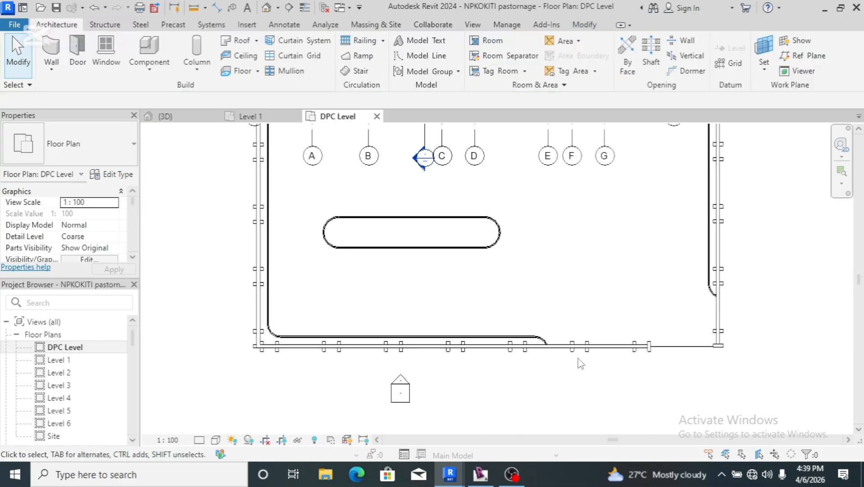
scroll(698, 356, up, 3)
scroll(560, 315, down, 1)
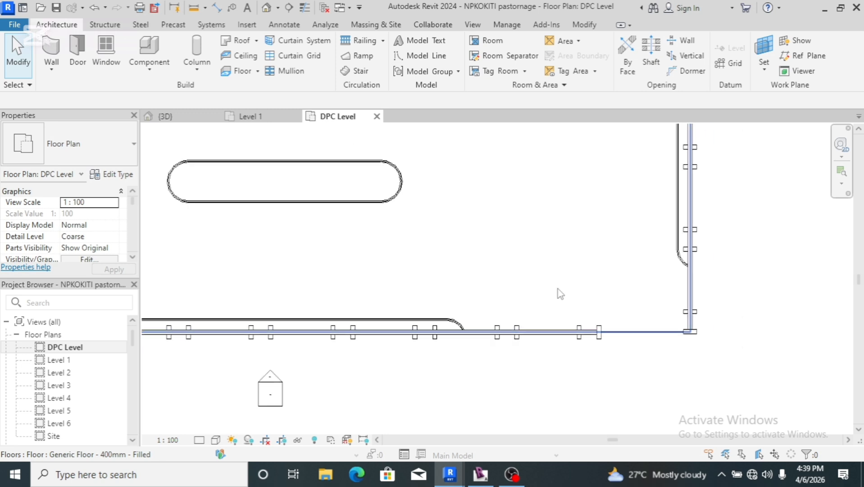
scroll(560, 294, down, 1)
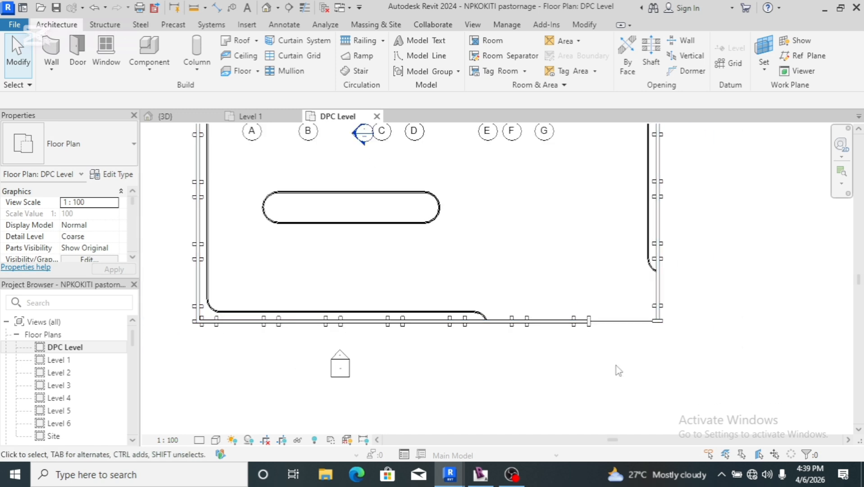
Open the default 3D view and examine the cross walls along the front boundary wall and around the gate opening
click(267, 9)
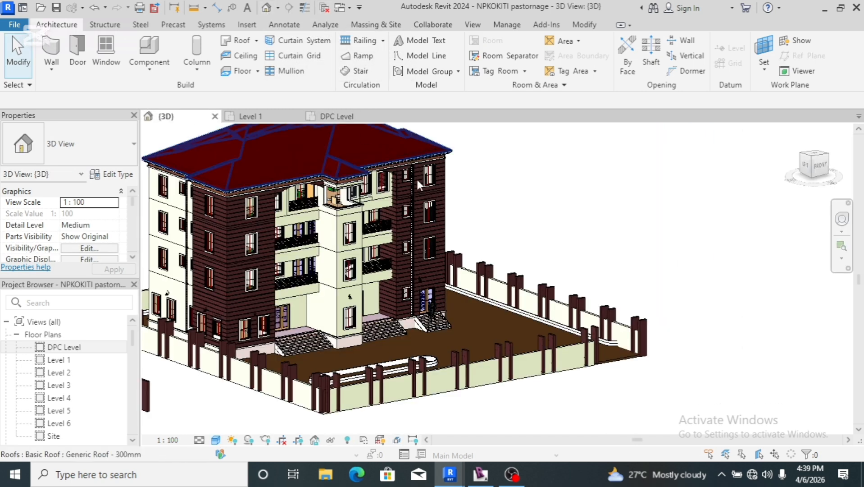
scroll(533, 382, up, 2)
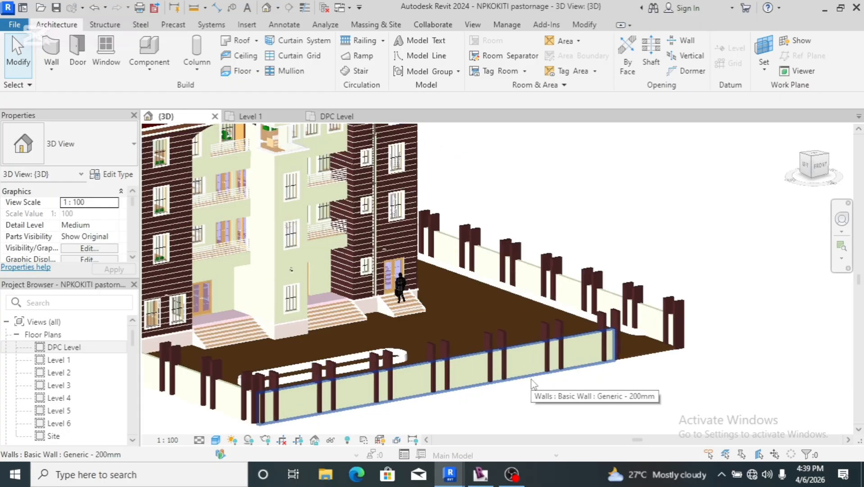
shift+middle_drag(533, 382, 587, 383)
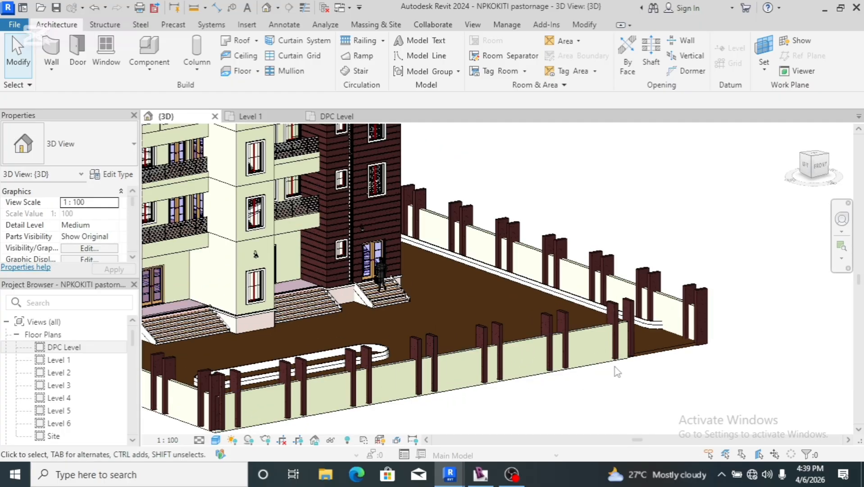
scroll(615, 366, up, 2)
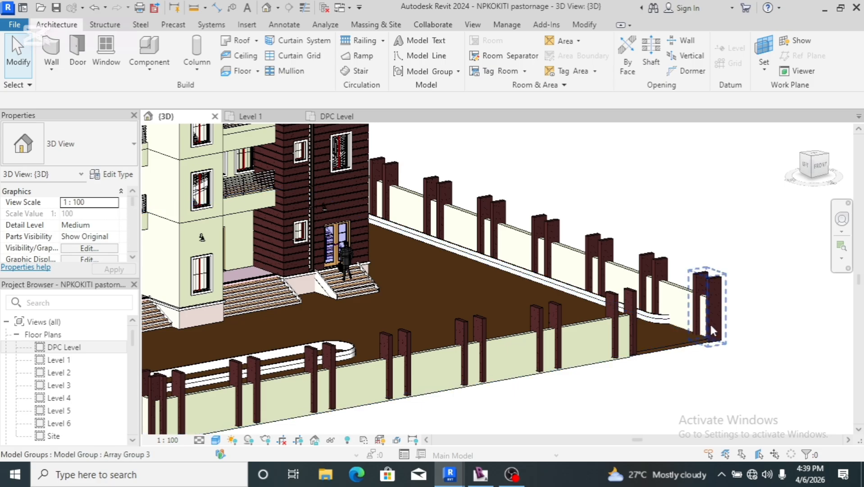
scroll(711, 328, down, 1)
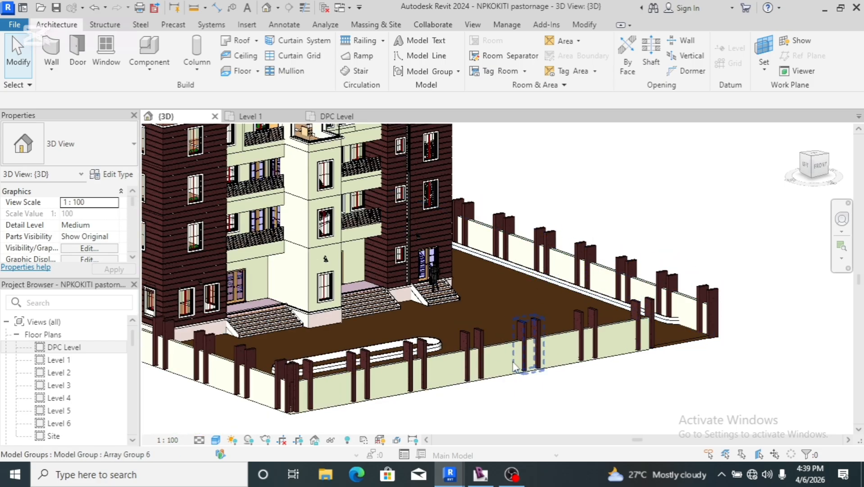
scroll(635, 313, up, 2)
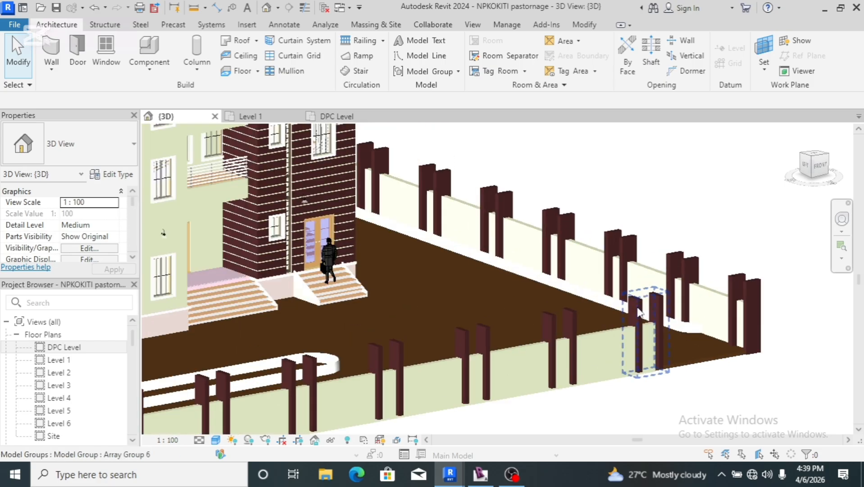
Select all seven arrayed cross-wall pairs along the front boundary wall, from the gate opening to the far corner
click(635, 312)
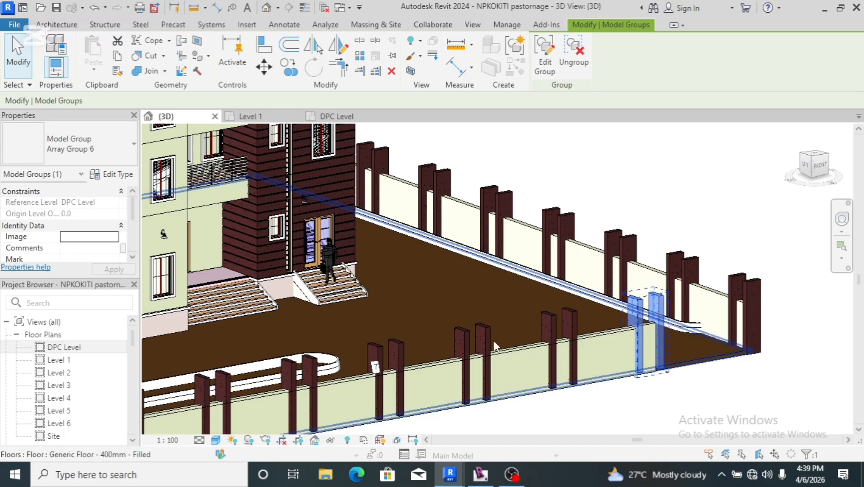
ctrl+click(550, 325)
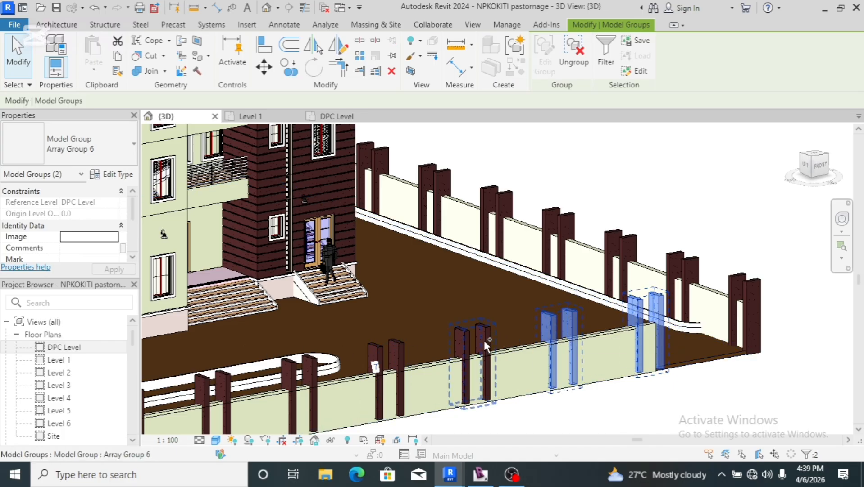
ctrl+click(482, 339)
ctrl+click(397, 360)
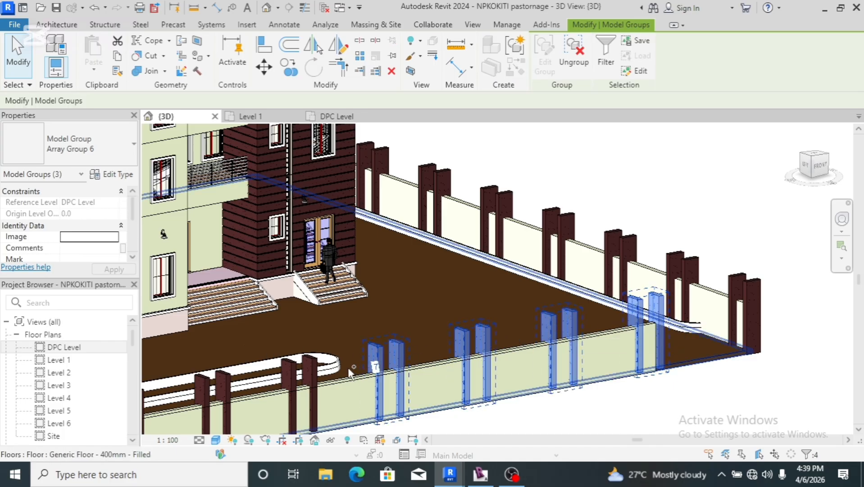
ctrl+click(293, 385)
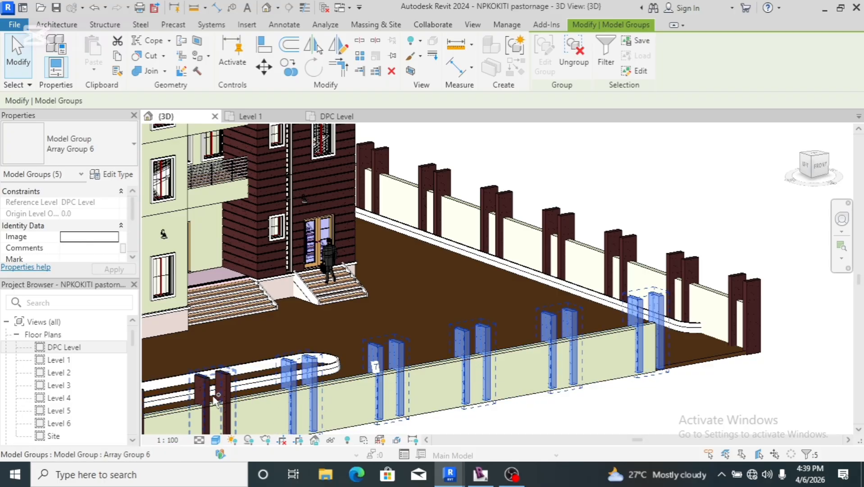
ctrl+click(215, 399)
scroll(270, 407, down, 4)
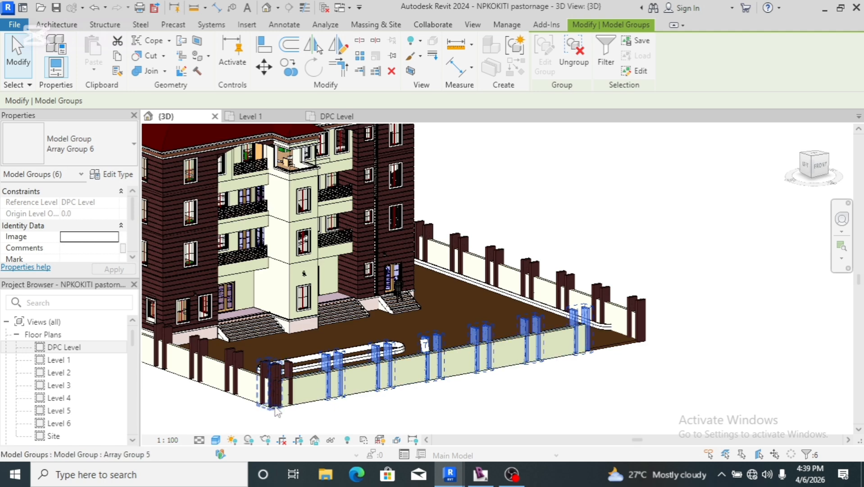
scroll(275, 411, up, 3)
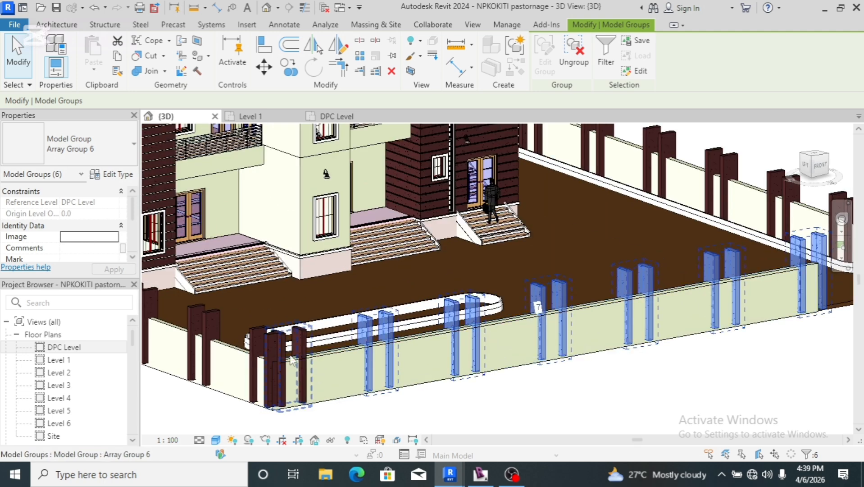
ctrl+click(291, 357)
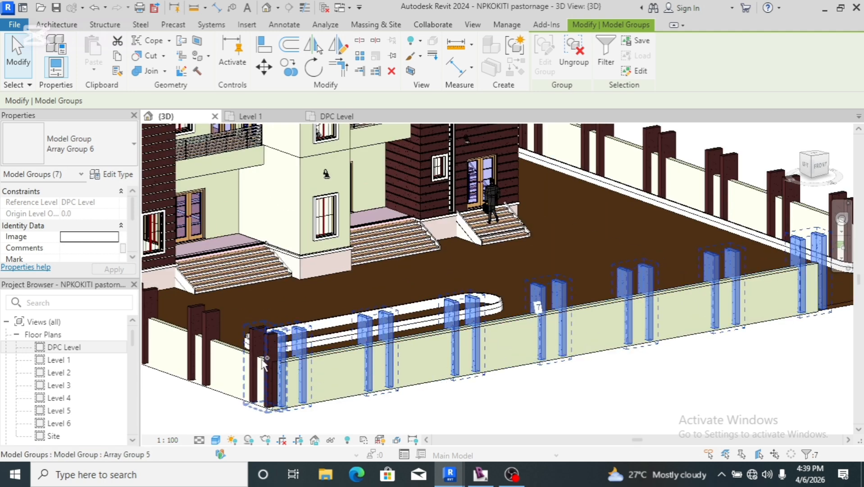
Add the cross-wall pairs along the left boundary wall and the single cross wall at its rear corner to the selection
ctrl+click(218, 334)
ctrl+click(209, 326)
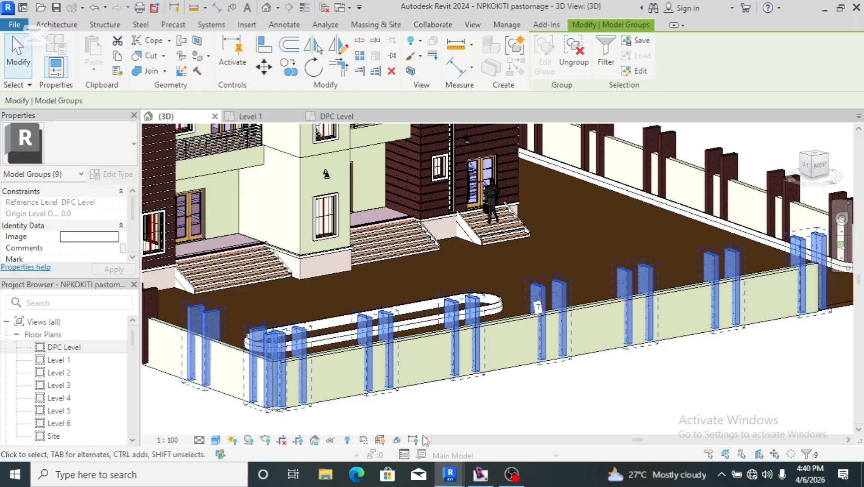
scroll(477, 402, down, 5)
scroll(257, 370, up, 3)
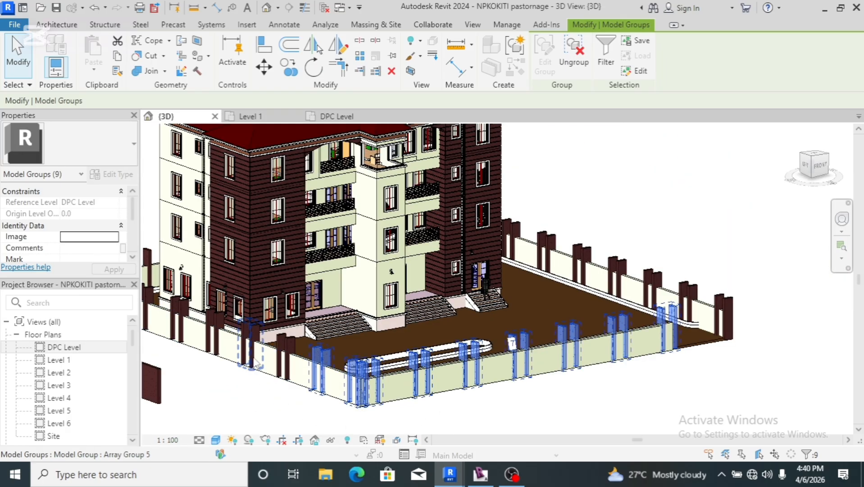
ctrl+click(278, 350)
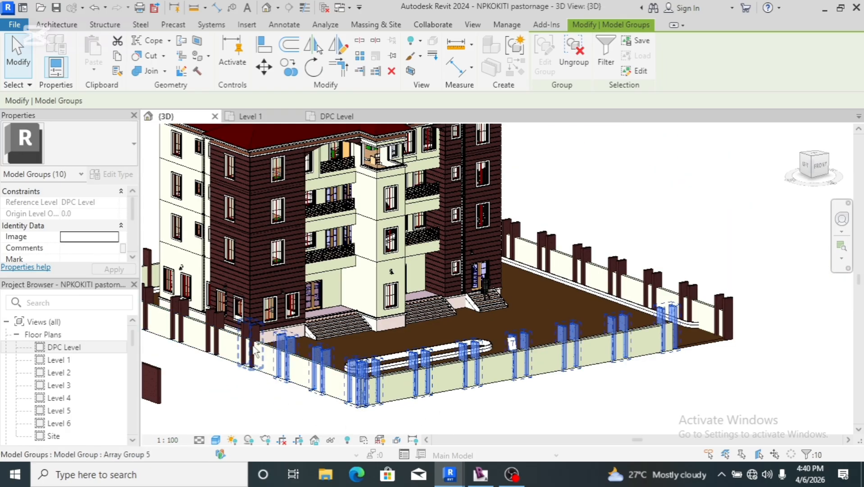
ctrl+click(230, 341)
ctrl+click(198, 324)
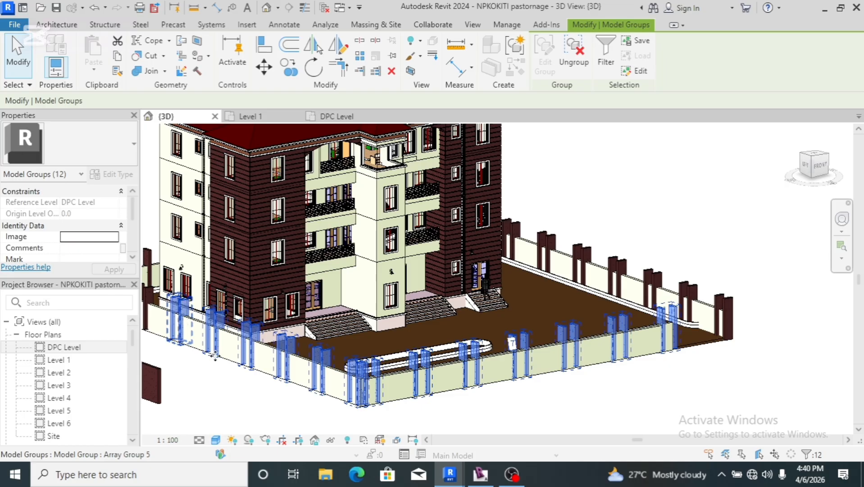
ctrl+click(177, 338)
scroll(484, 415, down, 4)
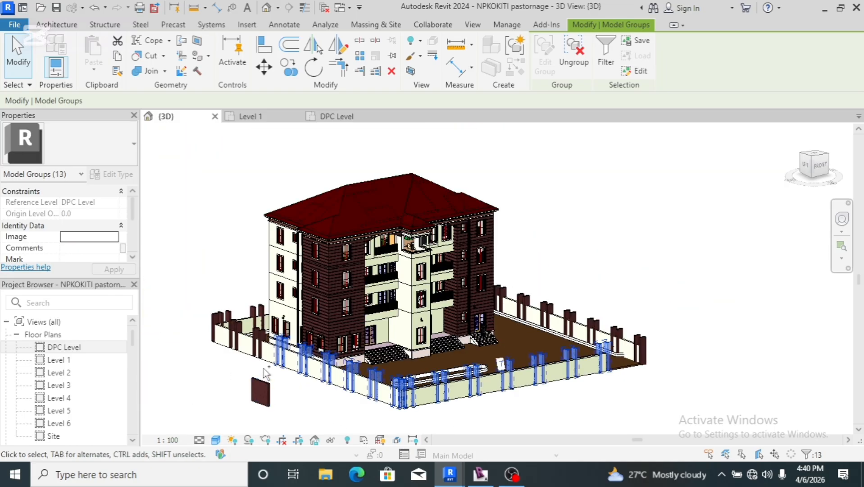
ctrl+click(228, 331)
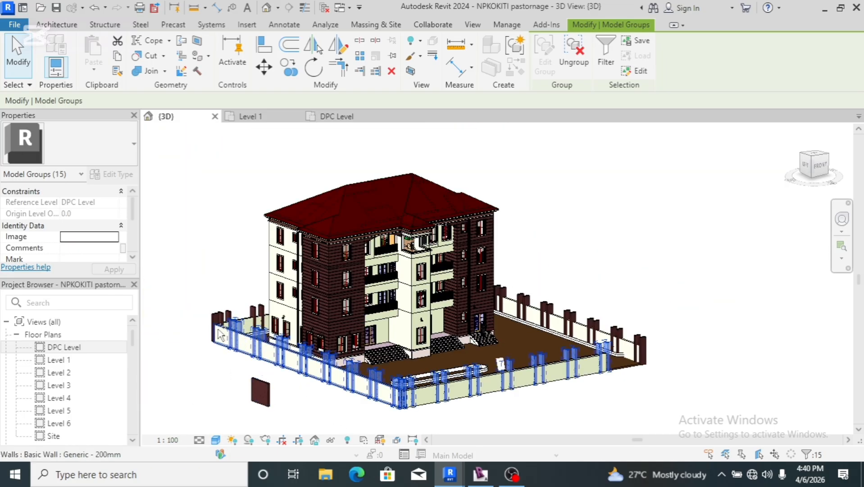
ctrl+click(214, 329)
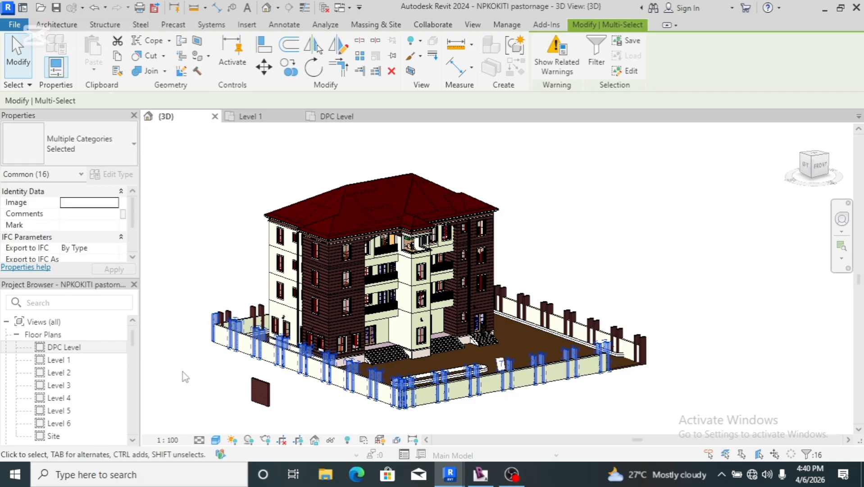
Add the two cross-wall pairs on the rear boundary wall nearest its left corner to the selection
scroll(210, 311, up, 3)
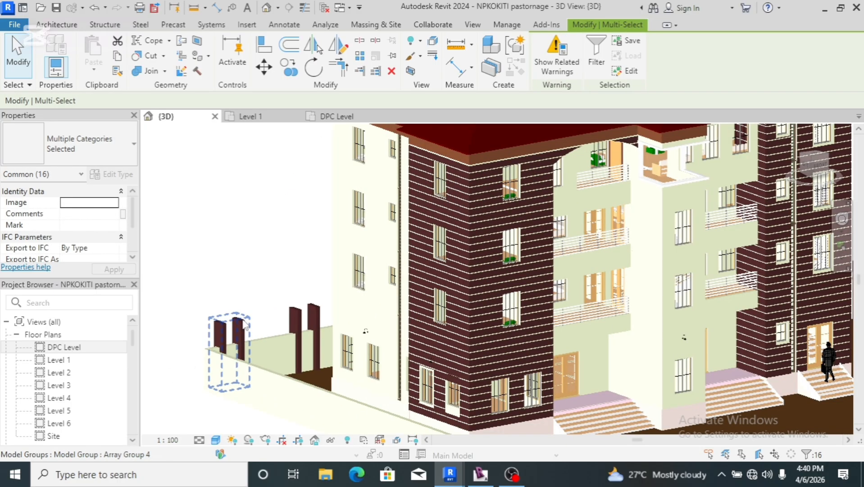
scroll(244, 322, up, 2)
ctrl+click(243, 322)
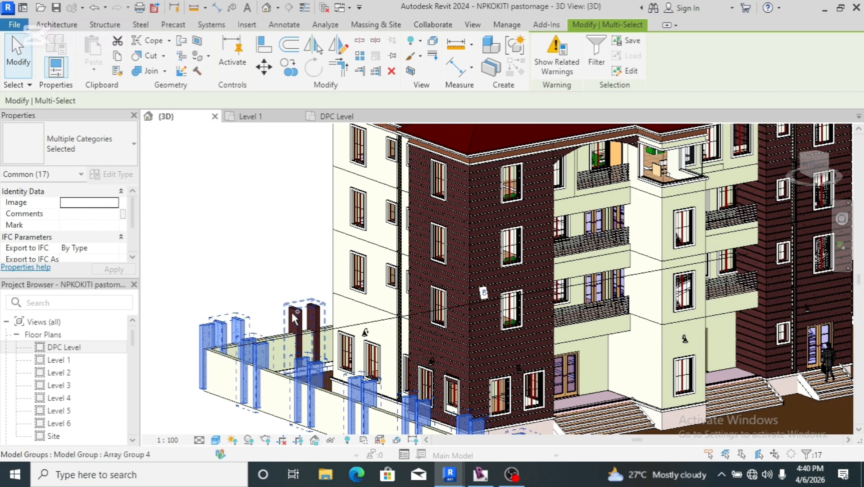
scroll(219, 316, down, 3)
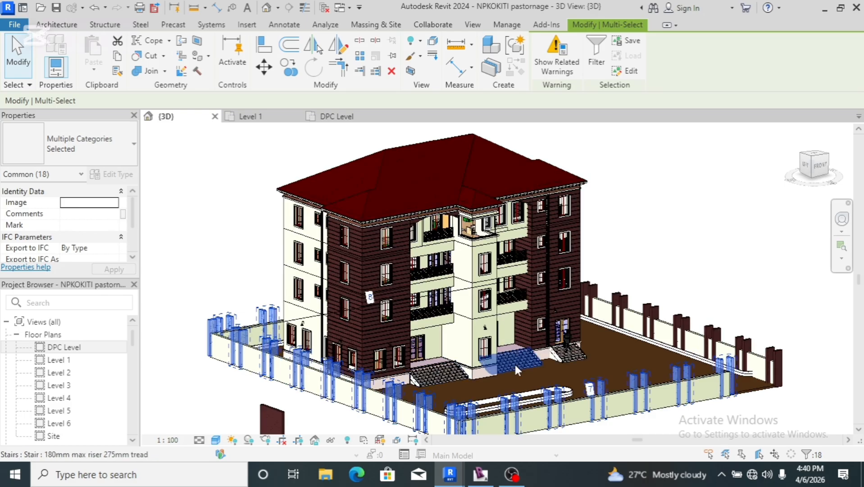
Add the remaining six cross-wall pairs along the rear boundary wall to the selection, and clear the whole selection
click(813, 171)
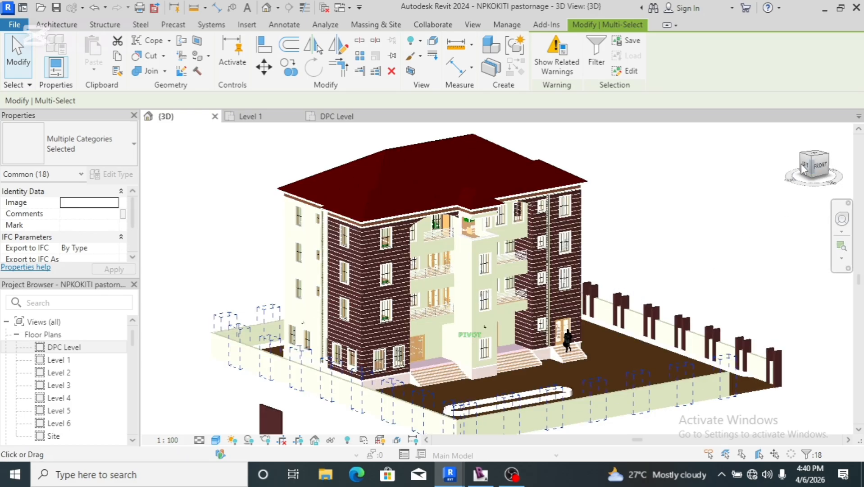
shift+middle_drag(720, 205, 647, 185)
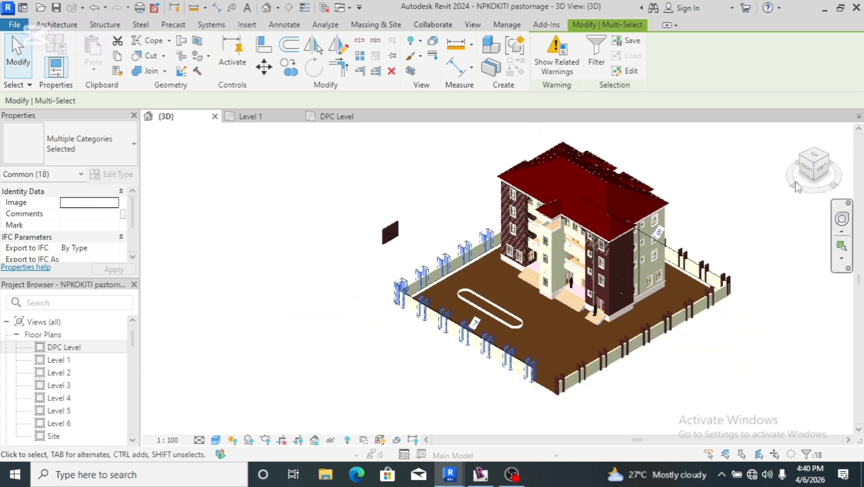
click(814, 167)
drag(809, 172, 751, 169)
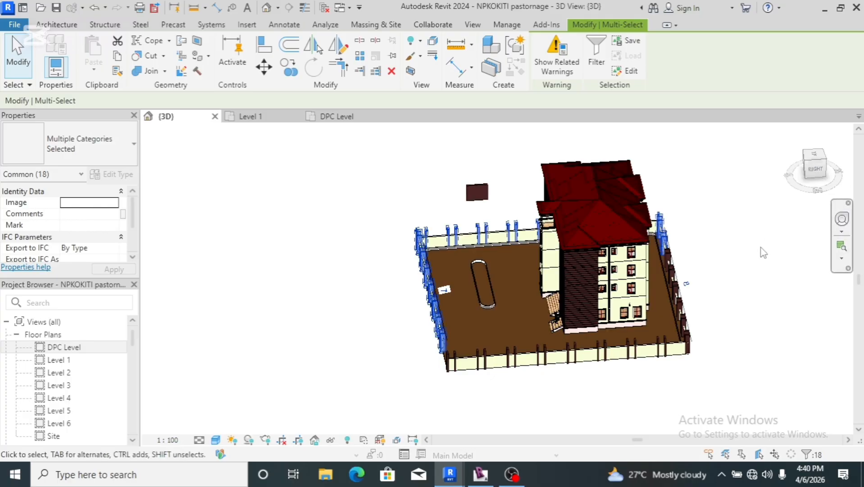
scroll(715, 311, up, 2)
scroll(661, 270, up, 4)
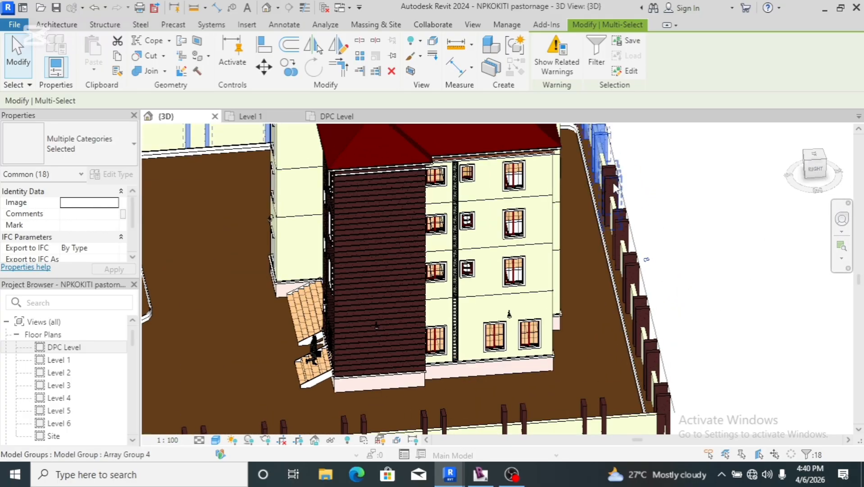
ctrl+click(630, 223)
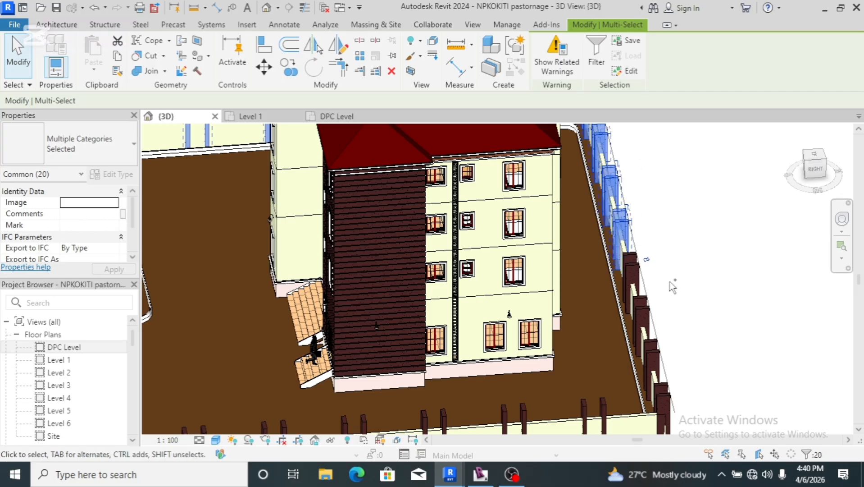
ctrl+click(649, 284)
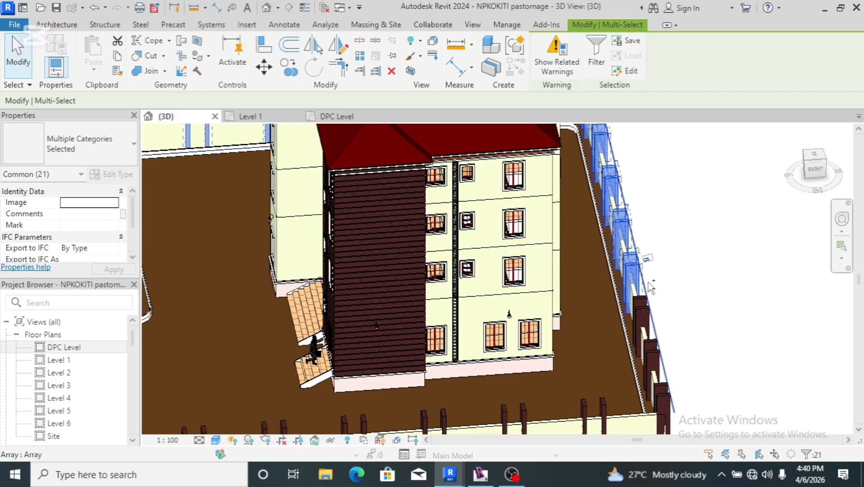
ctrl+click(669, 343)
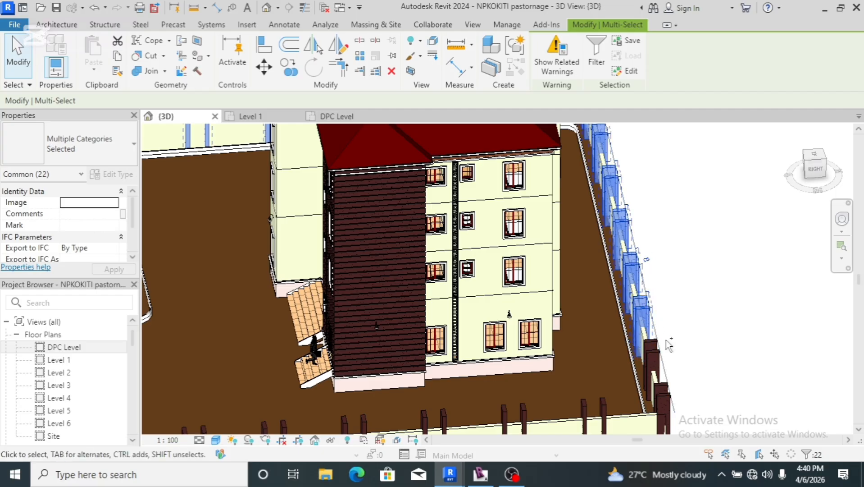
ctrl+click(656, 364)
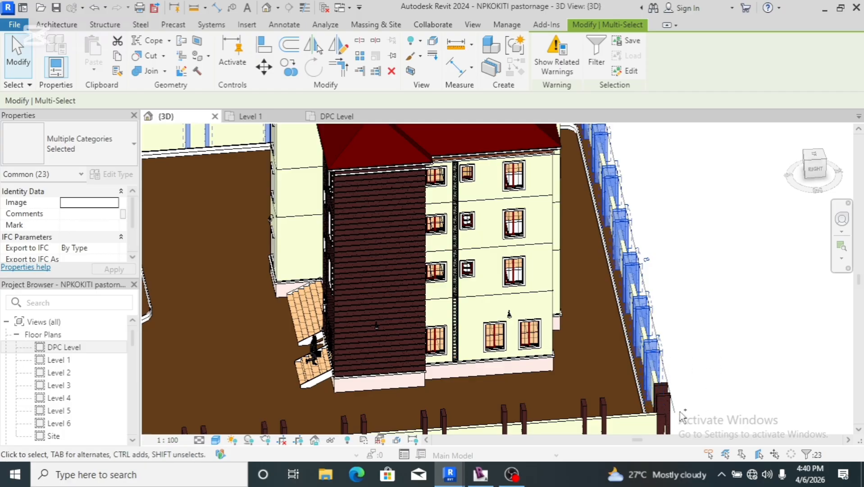
ctrl+click(175, 224)
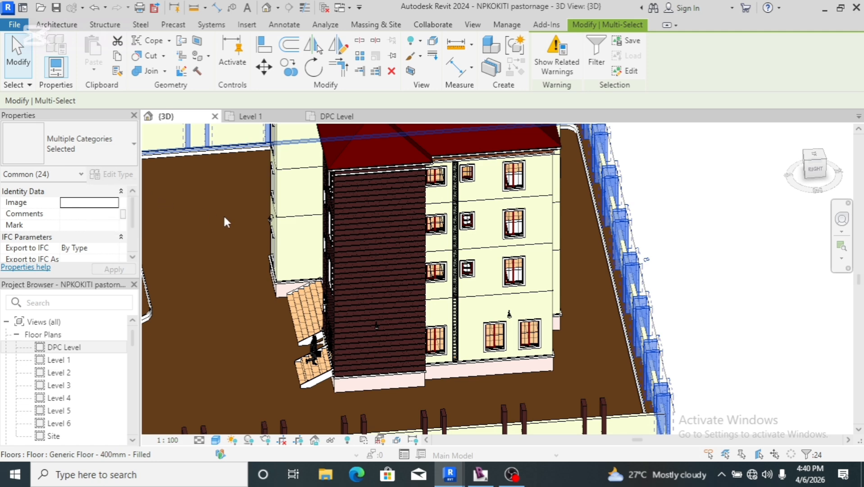
scroll(546, 331, down, 2)
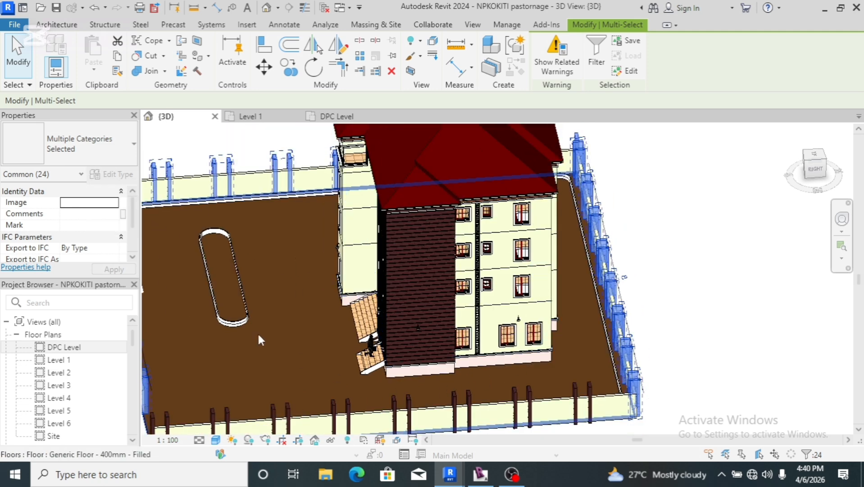
click(744, 322)
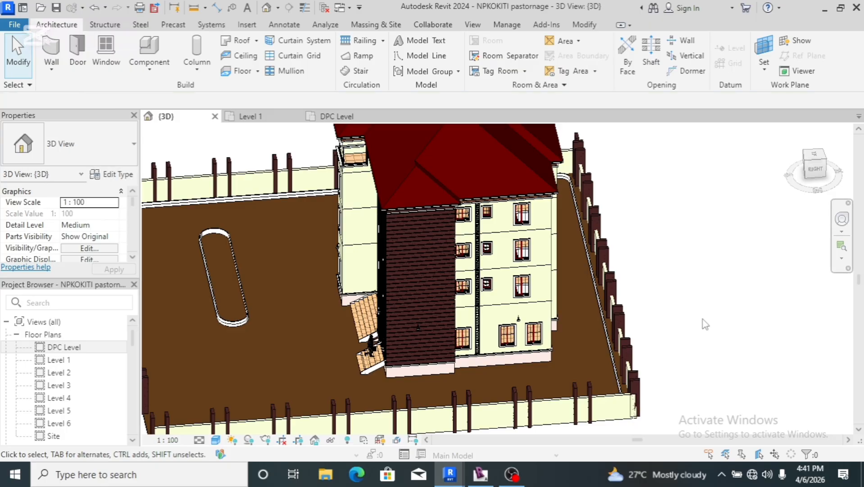
Select the seven arrayed cross-wall pairs along the front boundary wall, from the gate end to the left corner
scroll(705, 324, down, 2)
scroll(333, 388, up, 4)
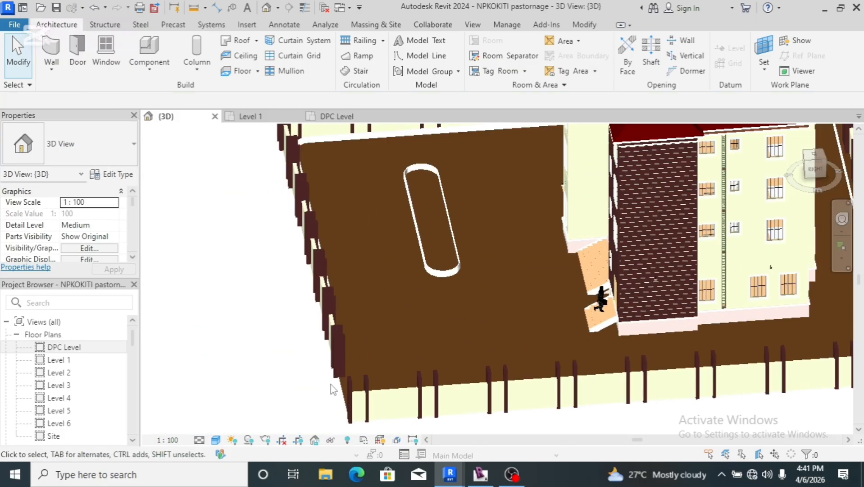
click(331, 363)
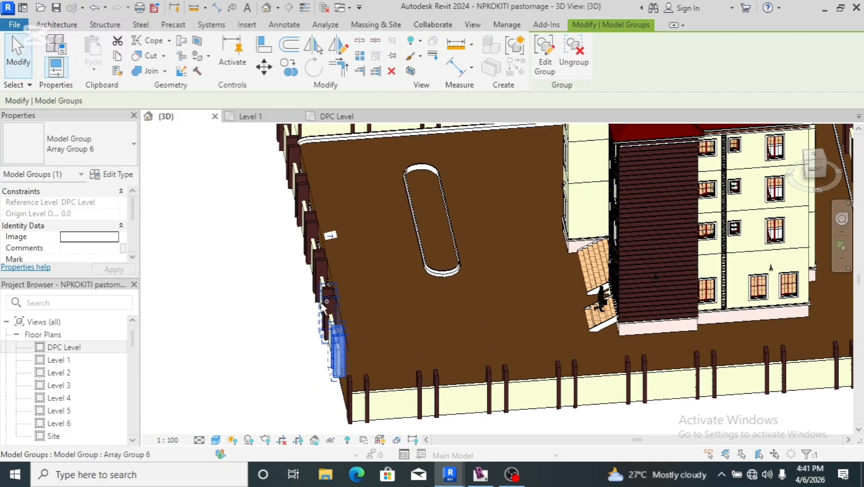
ctrl+click(315, 286)
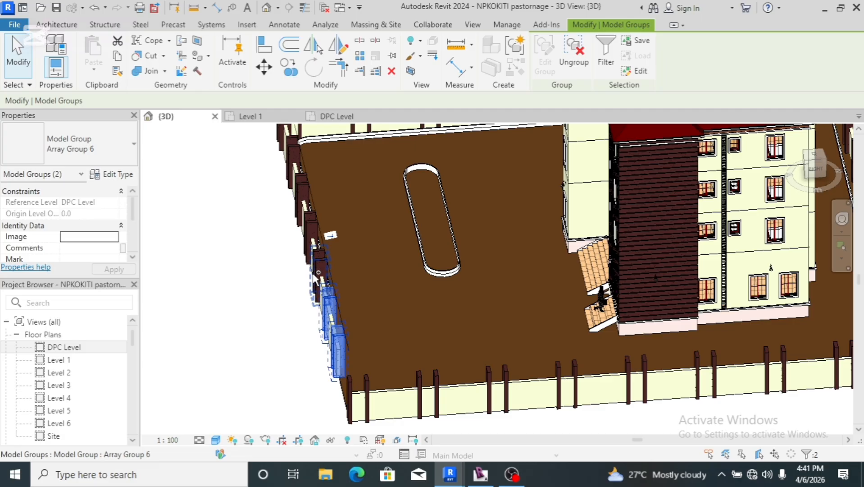
ctrl+click(301, 234)
ctrl+click(301, 203)
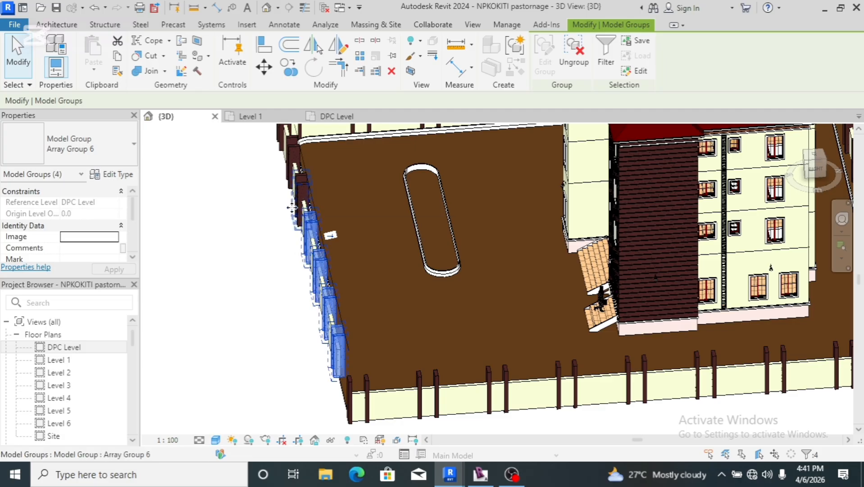
ctrl+click(292, 207)
scroll(272, 260, down, 2)
scroll(261, 209, up, 4)
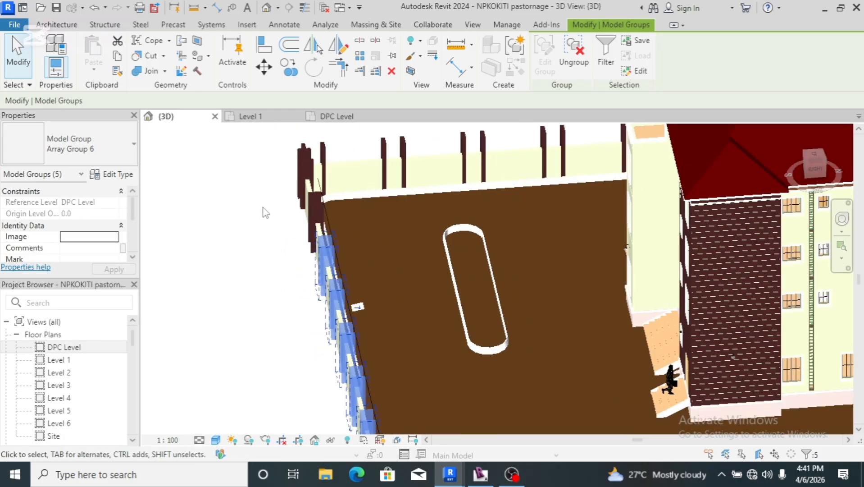
ctrl+click(314, 216)
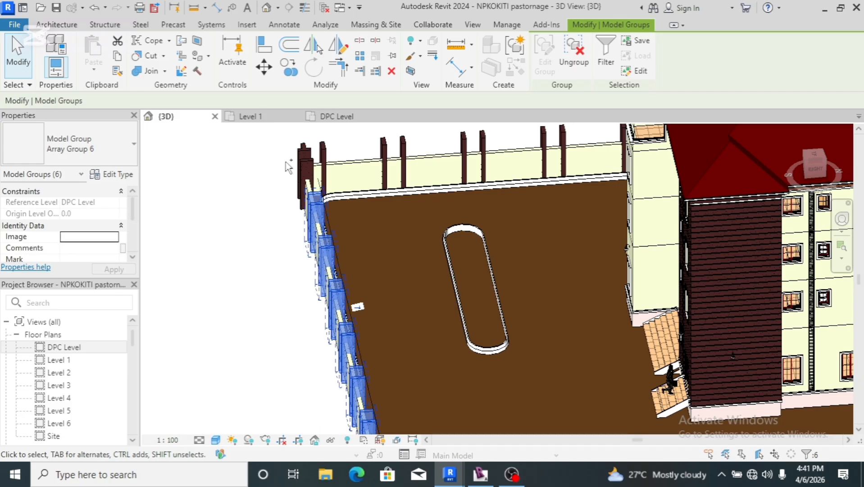
ctrl+click(294, 170)
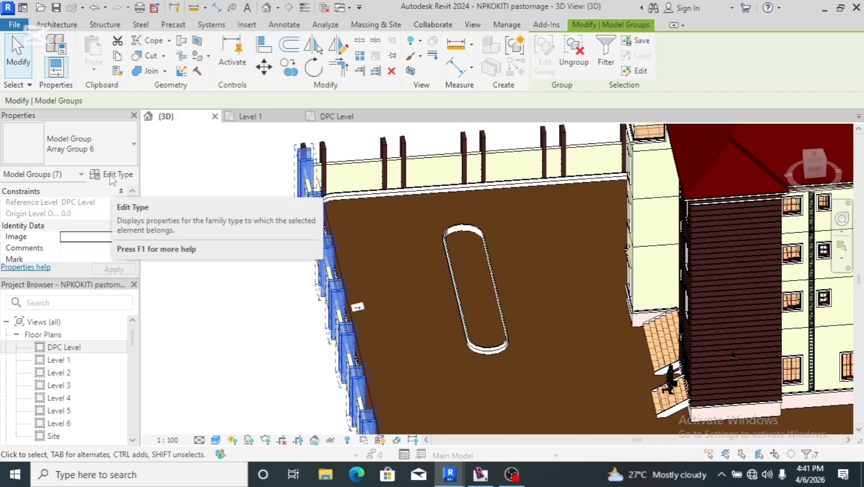
Review the shared properties of the seven selected array groups and clear the selection
scroll(103, 245, down, 5)
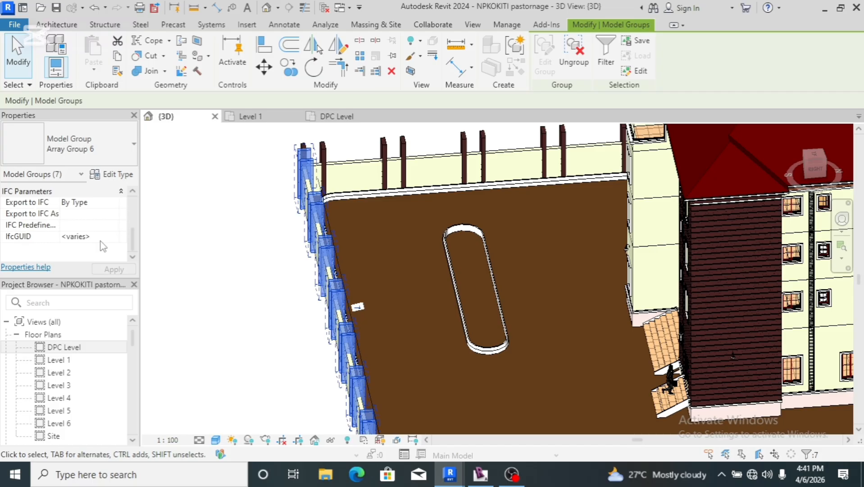
scroll(103, 245, up, 5)
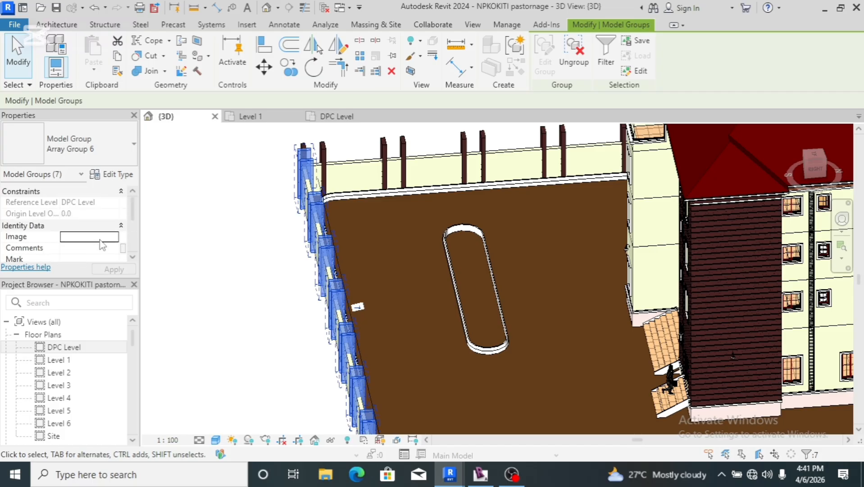
scroll(102, 232, down, 5)
scroll(102, 232, up, 5)
click(251, 251)
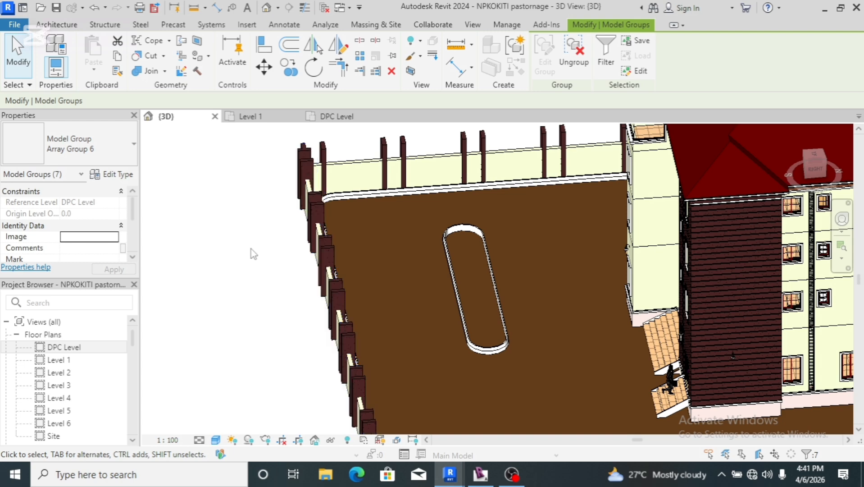
Ungroup the first four cross-wall pairs along the front boundary wall one by one, starting at the left boundary wall corner
click(298, 170)
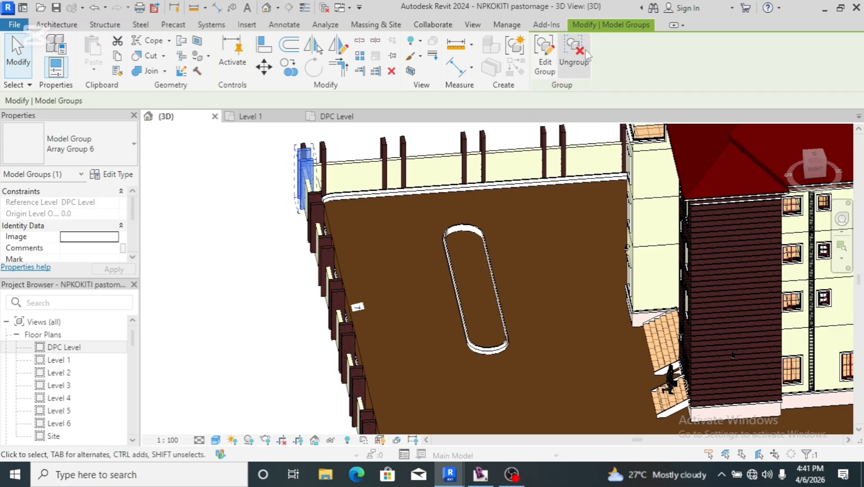
click(574, 61)
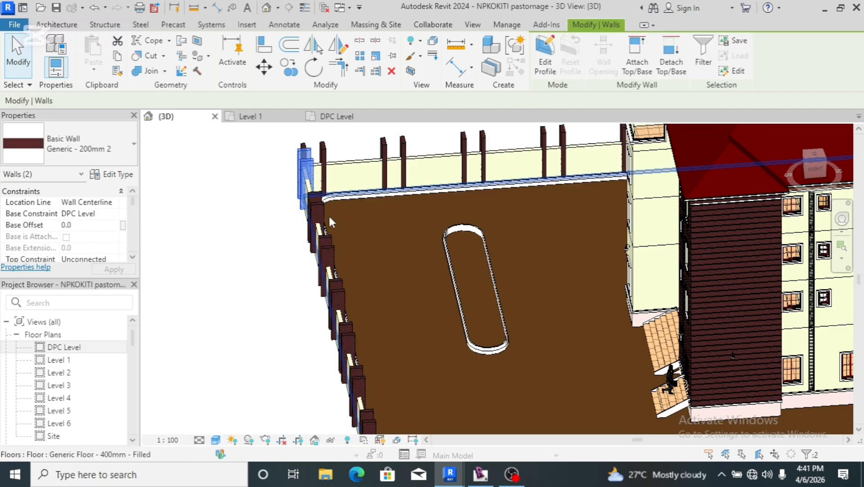
click(317, 212)
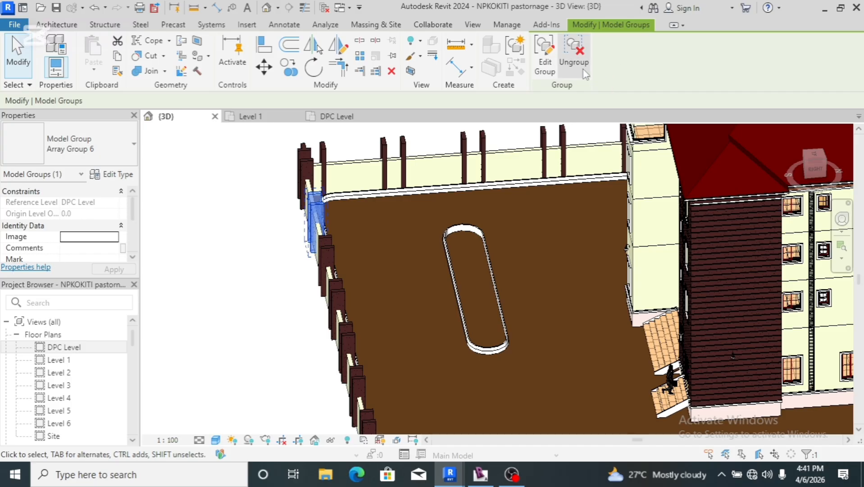
click(574, 61)
click(331, 254)
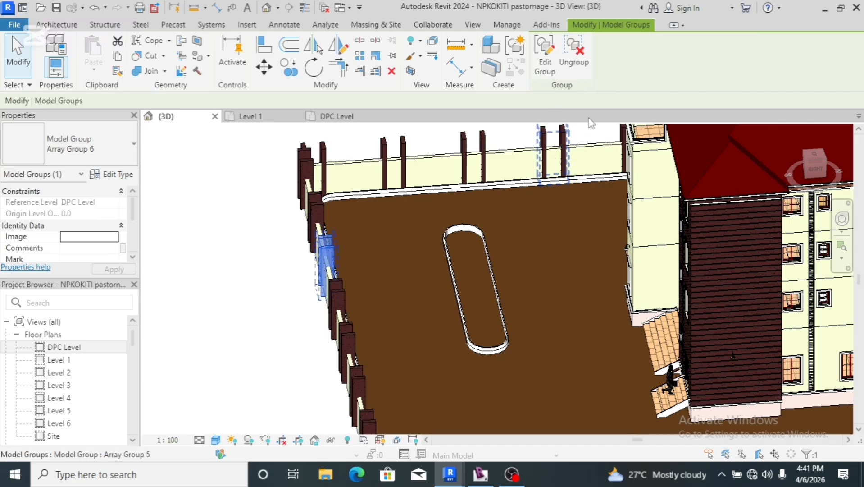
click(579, 61)
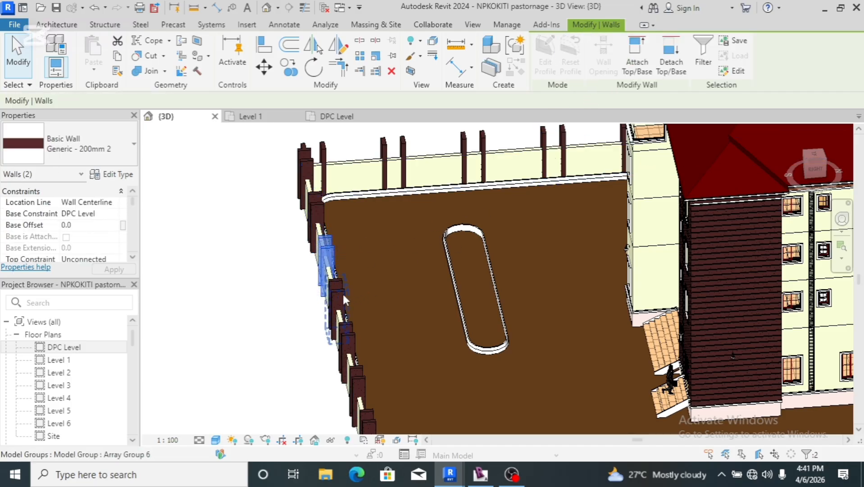
click(343, 293)
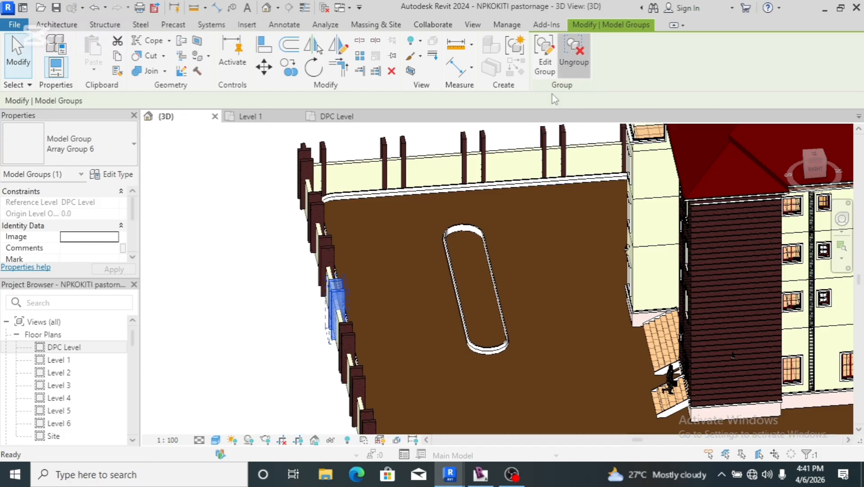
click(574, 60)
Ungroup the remaining three cross-wall pairs along the front boundary wall, up to its gate end
scroll(385, 310, down, 3)
scroll(368, 354, up, 4)
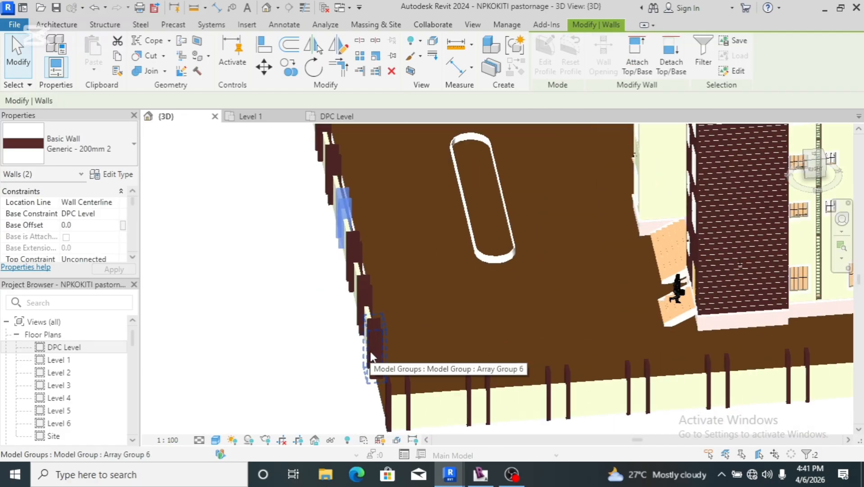
click(374, 349)
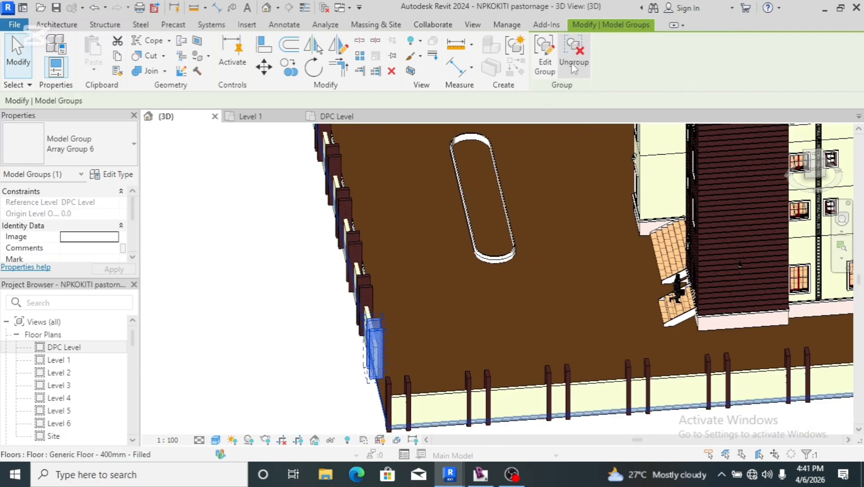
click(371, 284)
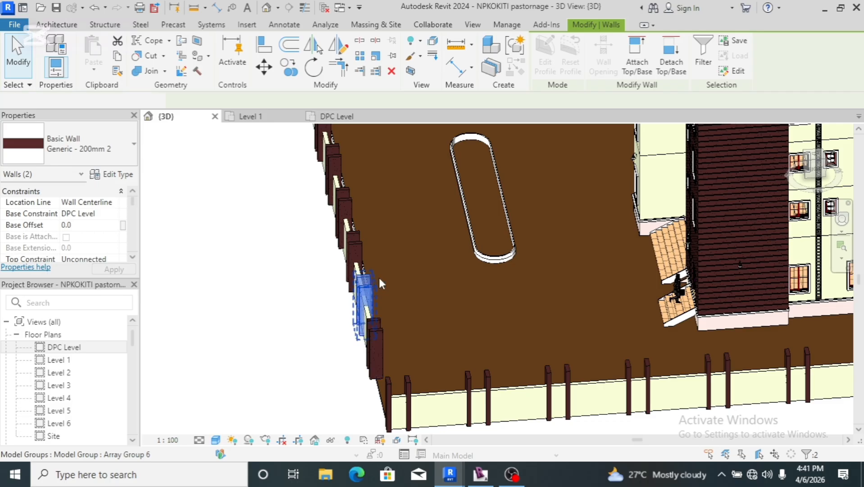
click(574, 72)
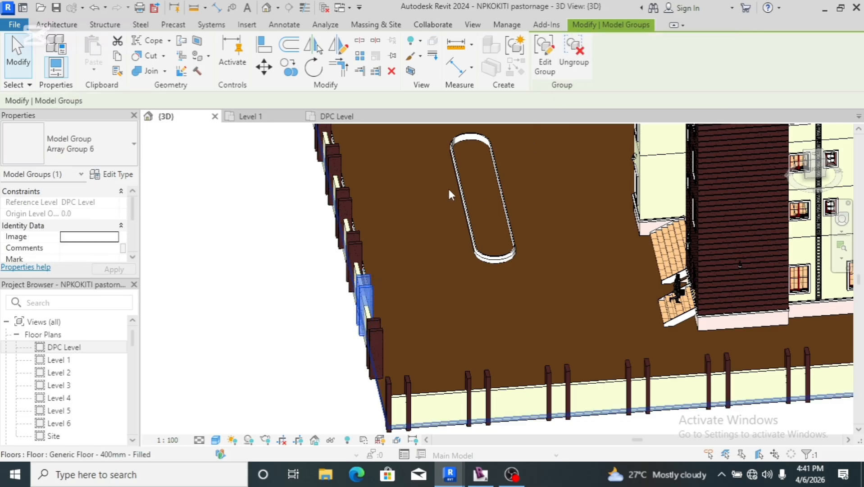
click(358, 243)
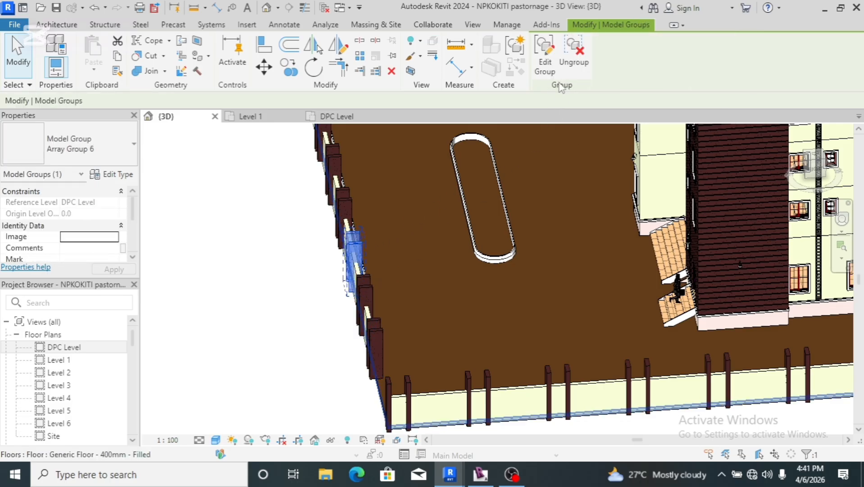
click(573, 63)
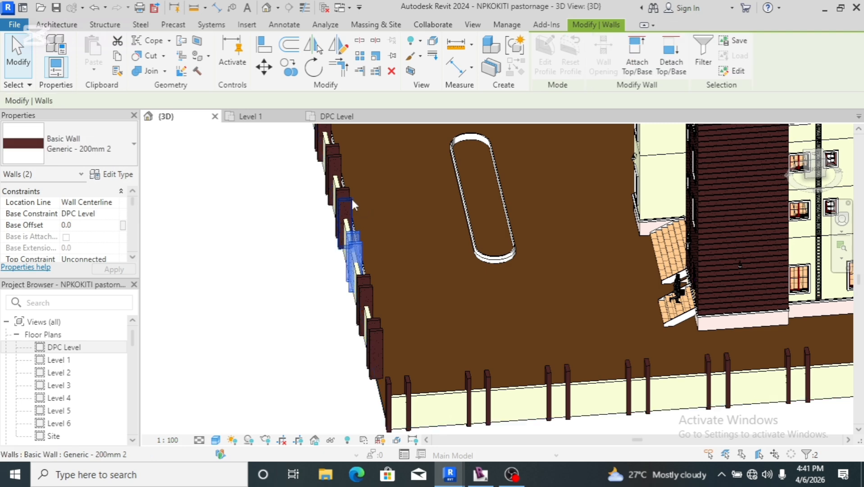
Add walls of the neighbouring cross-wall pairs along the front boundary wall to the selection, from the gate end until ten are selected
ctrl+click(377, 327)
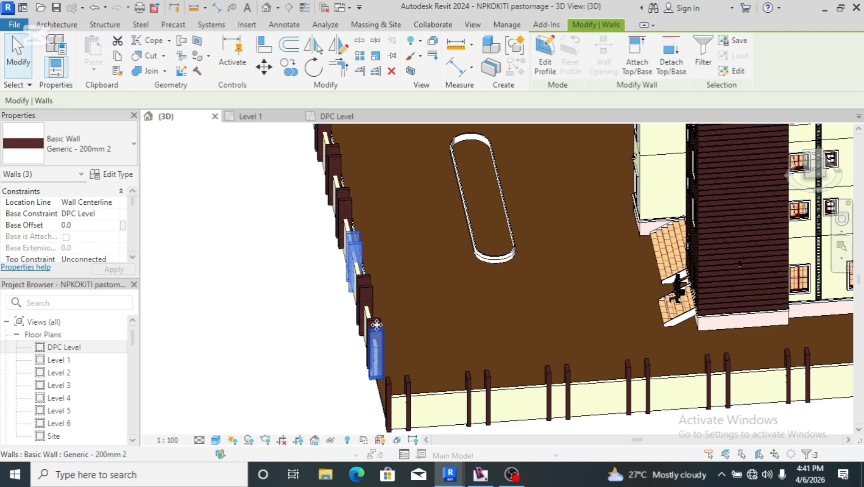
ctrl+click(377, 318)
ctrl+click(368, 288)
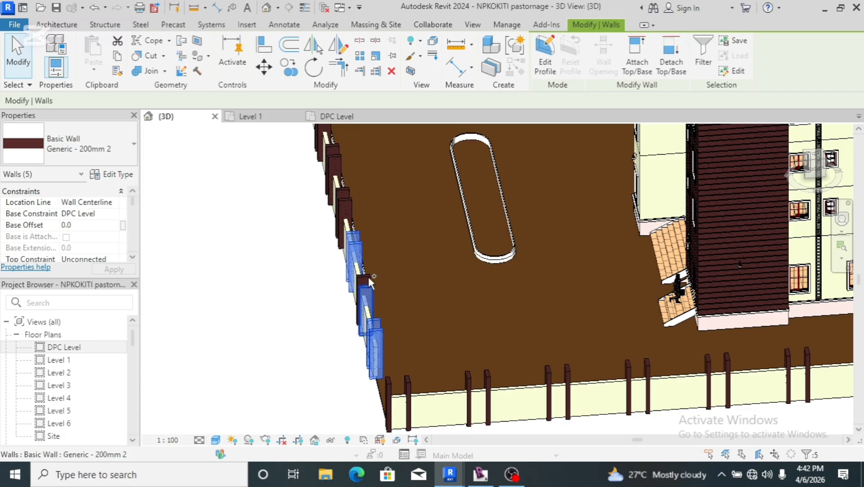
ctrl+click(368, 277)
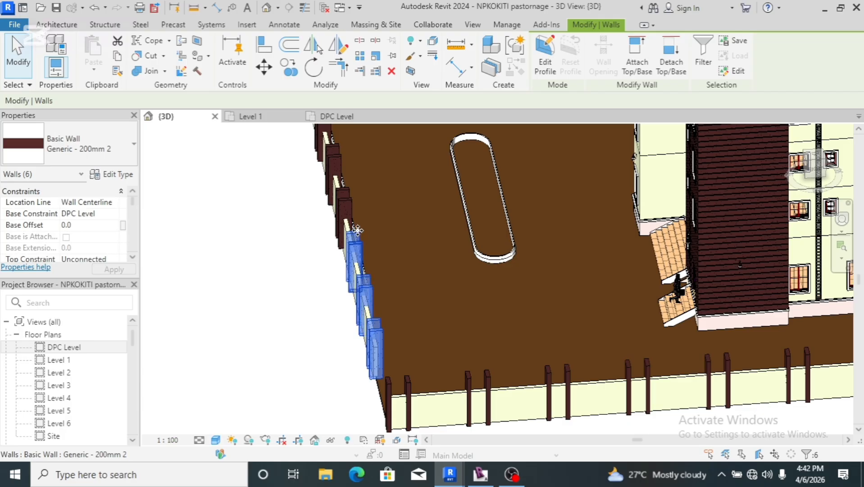
ctrl+click(352, 201)
ctrl+click(352, 188)
ctrl+click(346, 160)
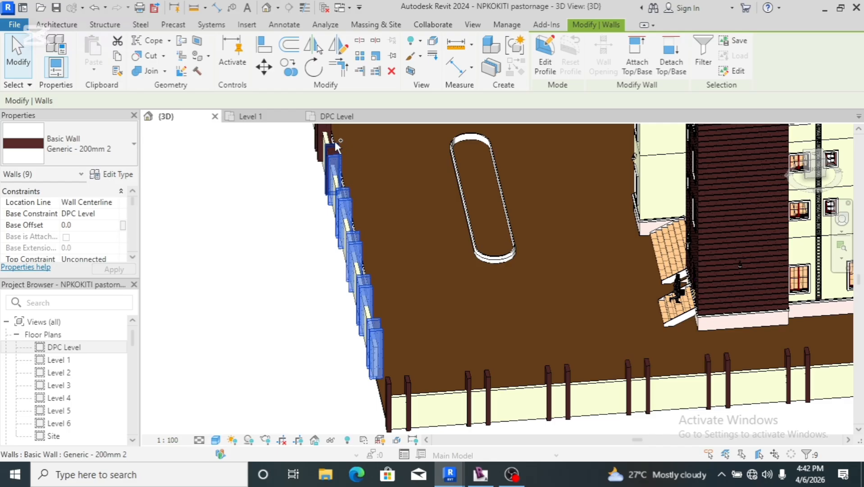
ctrl+click(335, 143)
Add the last four cross walls near the left corner of the front boundary wall to the selection
scroll(334, 382, down, 2)
scroll(306, 147, up, 1)
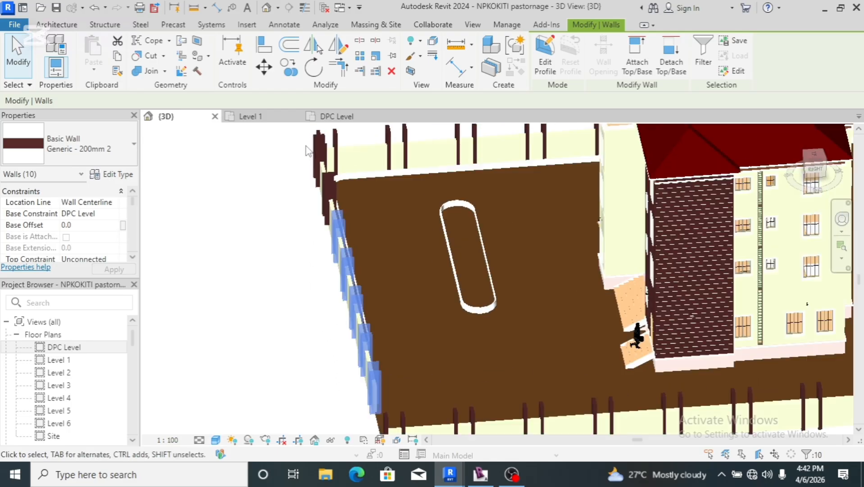
scroll(311, 153, up, 2)
ctrl+click(350, 211)
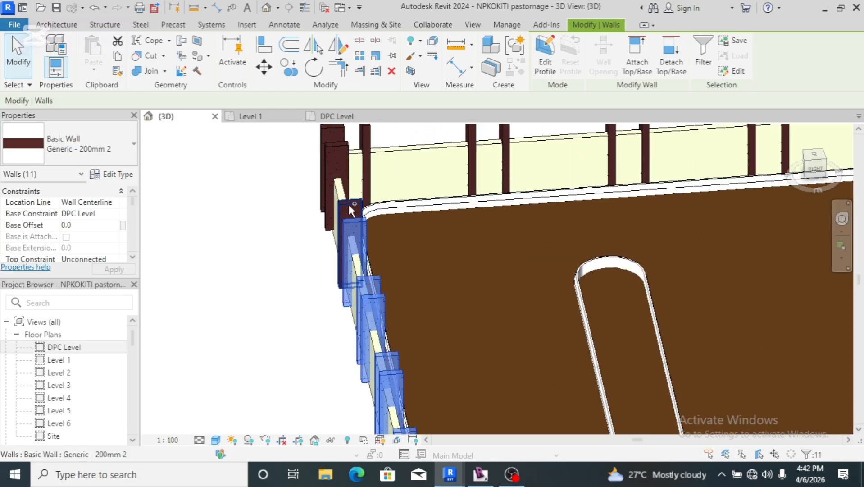
ctrl+click(350, 210)
ctrl+click(332, 218)
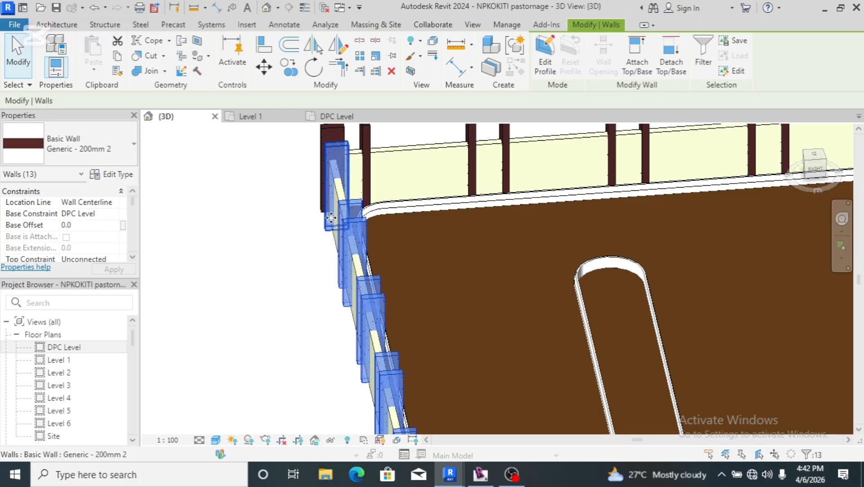
scroll(331, 217, down, 3)
scroll(314, 225, up, 3)
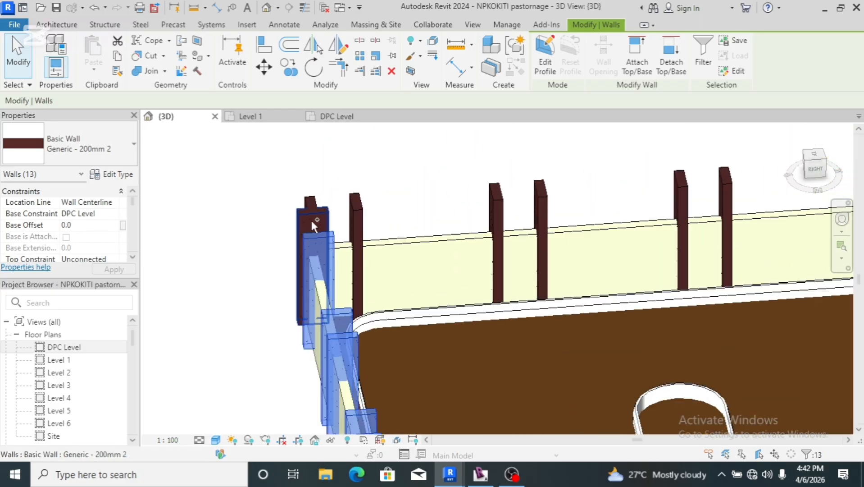
ctrl+click(305, 215)
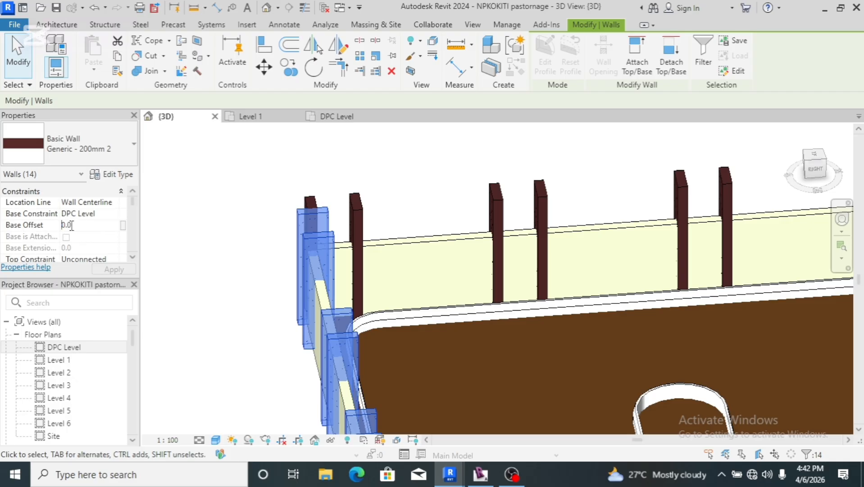
Set the base offset of the fourteen selected cross walls to -150 and clear the selection
text(-15)
click(104, 270)
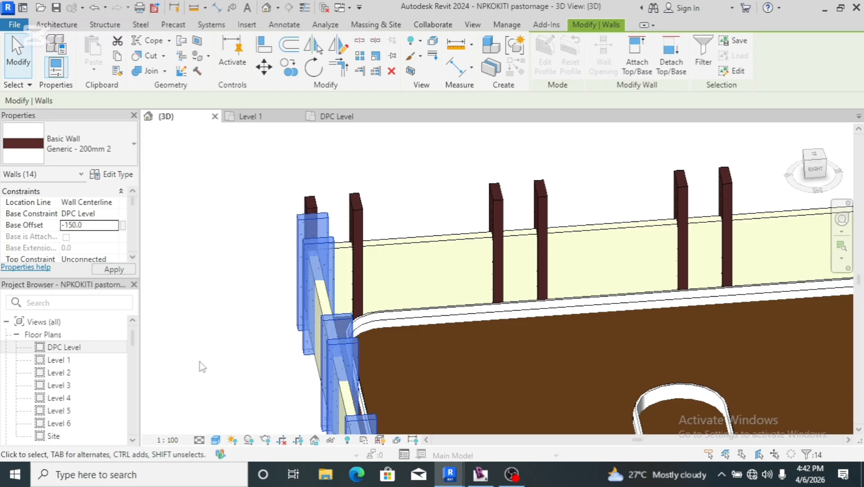
click(216, 352)
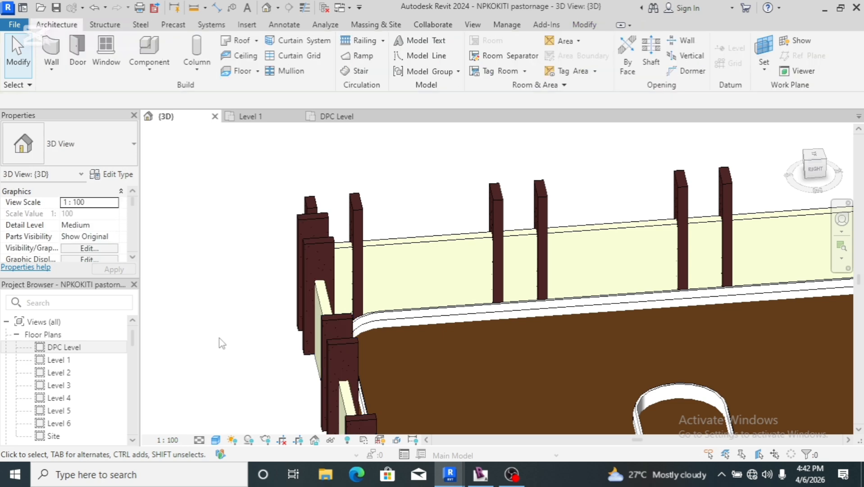
Ungroup the first four cross-wall pairs along the left boundary wall one by one, starting at the front corner
scroll(220, 338, down, 2)
click(308, 249)
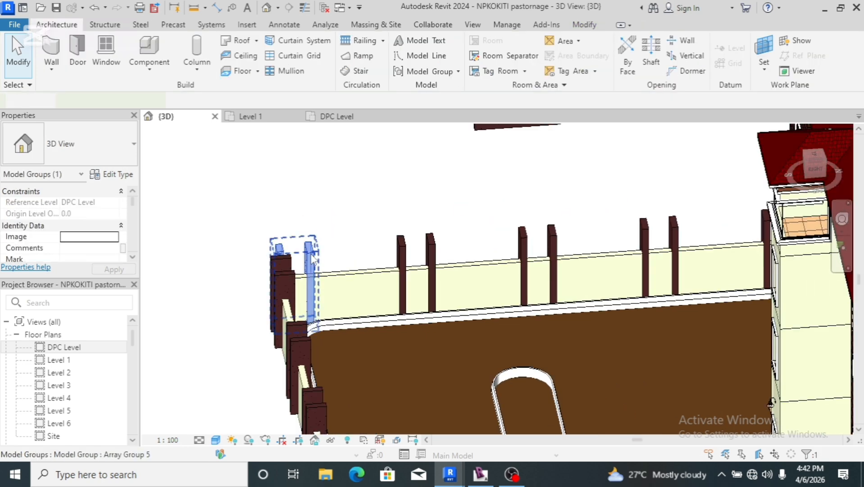
click(569, 63)
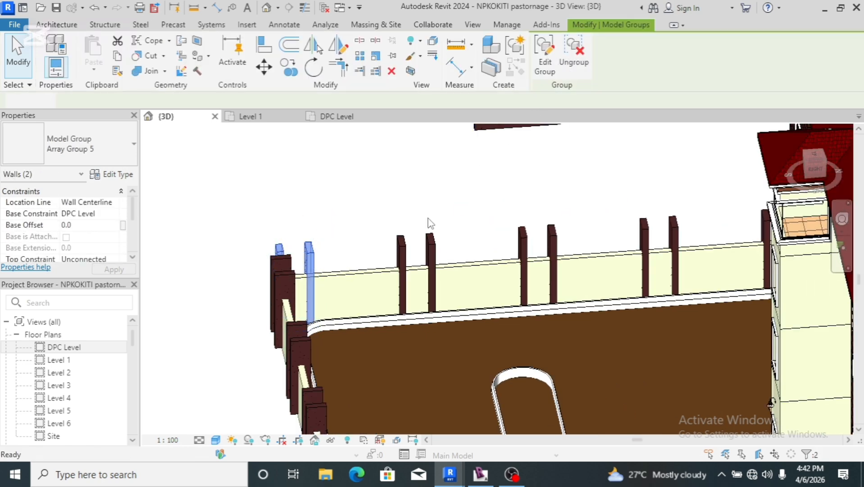
click(402, 261)
click(574, 66)
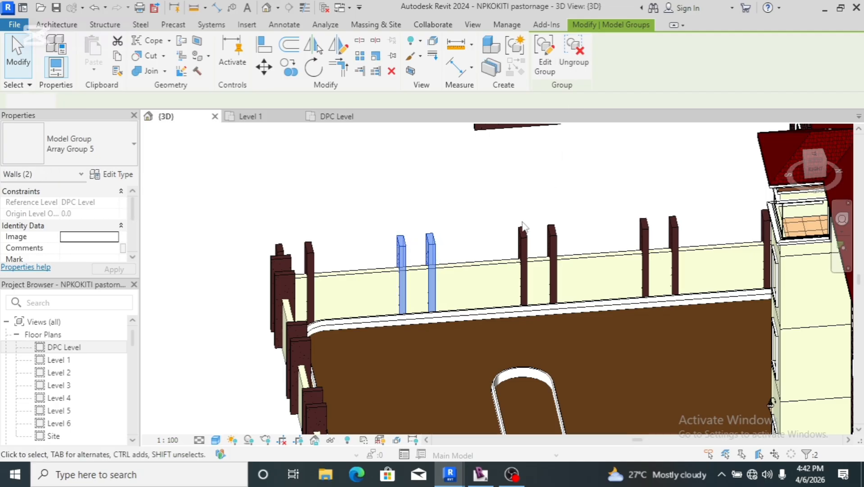
click(527, 241)
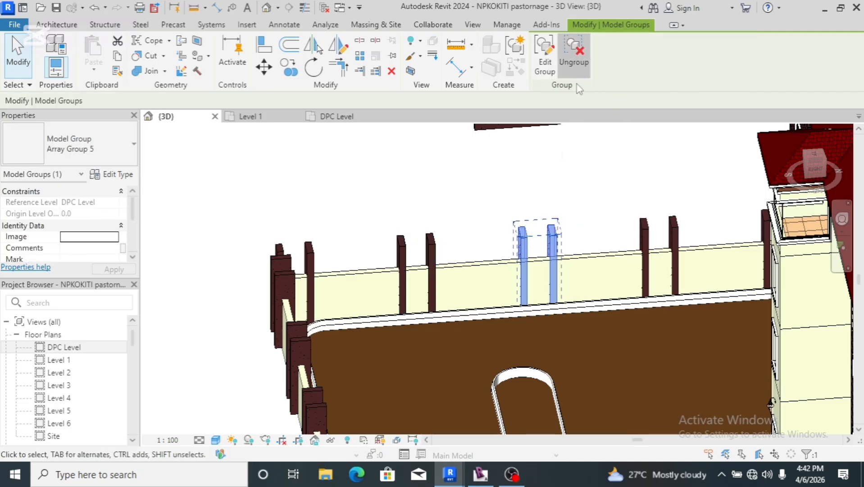
click(574, 63)
click(652, 250)
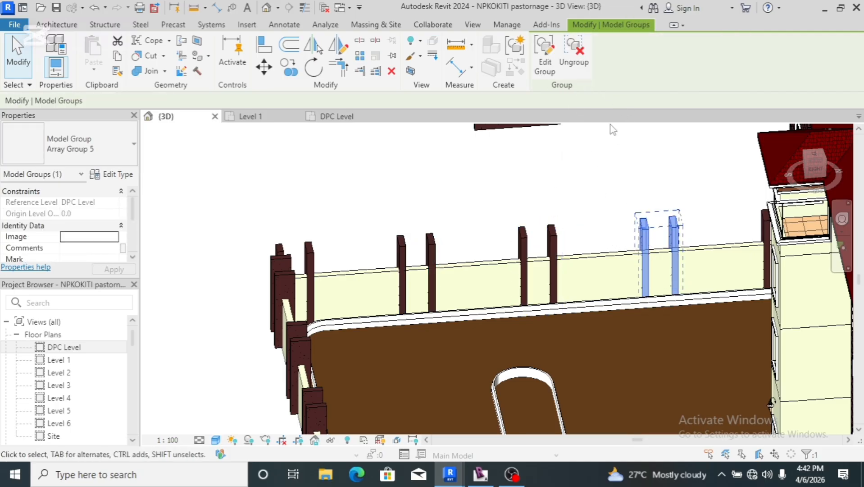
click(573, 63)
Ungroup the next four cross-wall pairs along the left boundary wall, continuing towards the rear corner
scroll(231, 244, down, 2)
scroll(232, 239, down, 2)
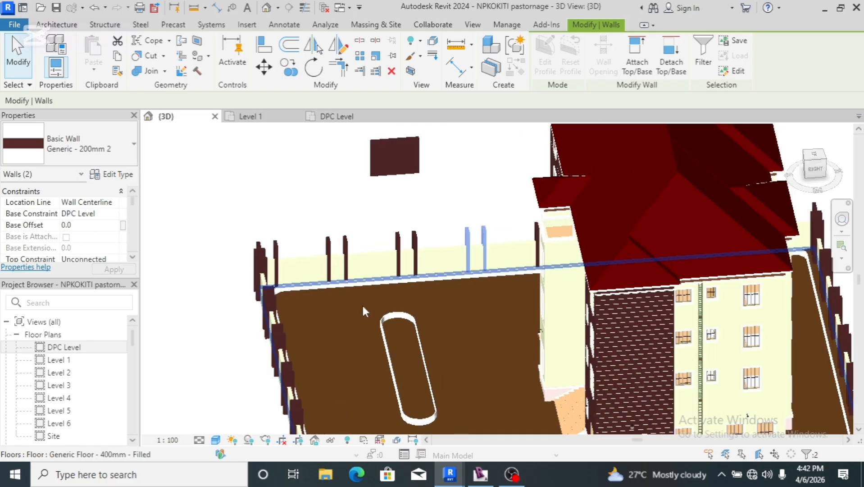
scroll(361, 303, down, 2)
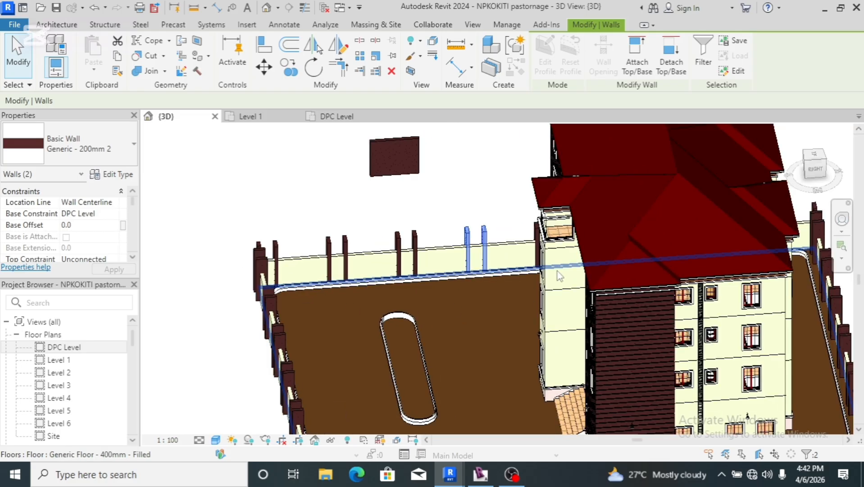
click(816, 176)
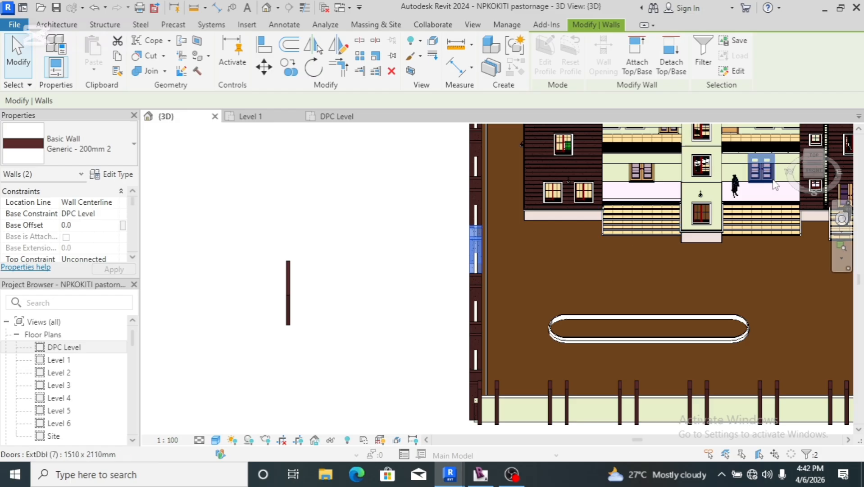
drag(821, 175, 845, 141)
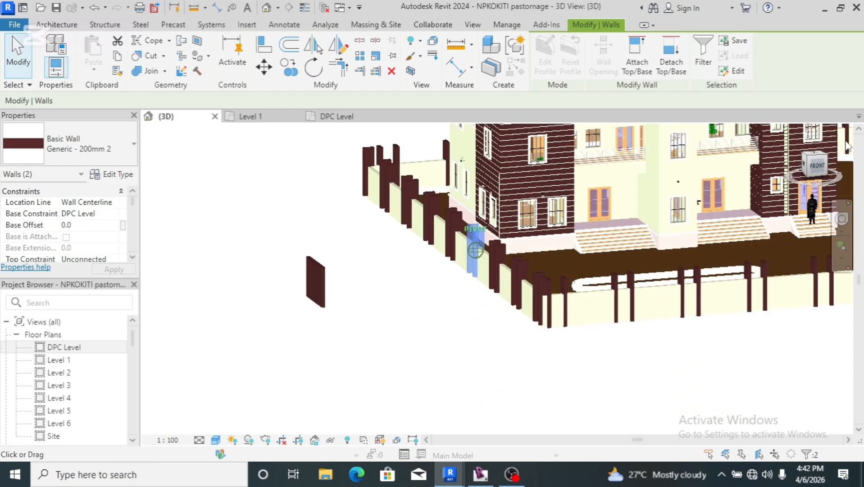
scroll(392, 223, up, 2)
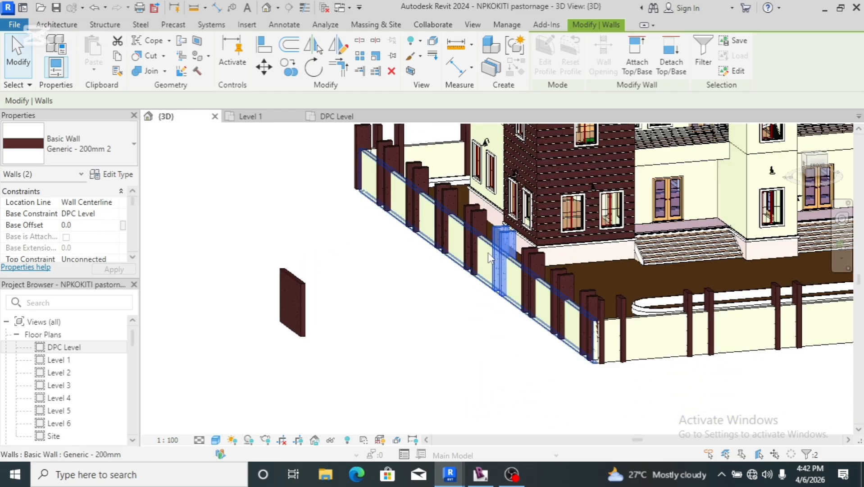
click(473, 235)
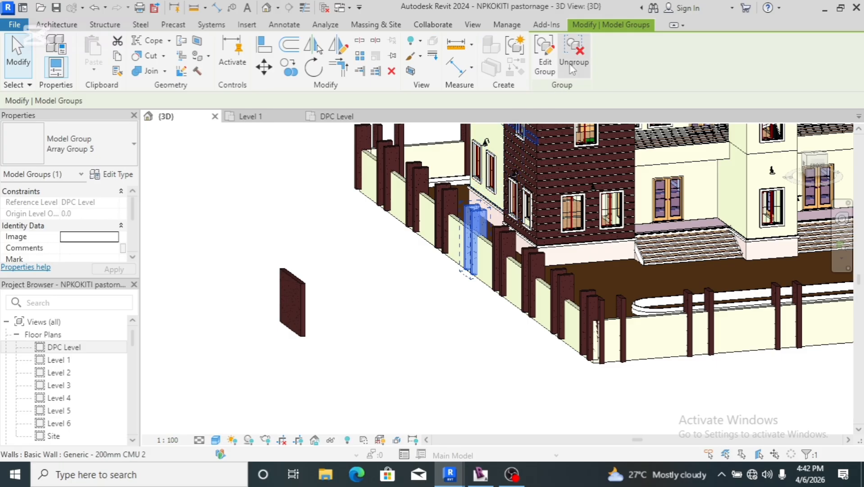
click(448, 200)
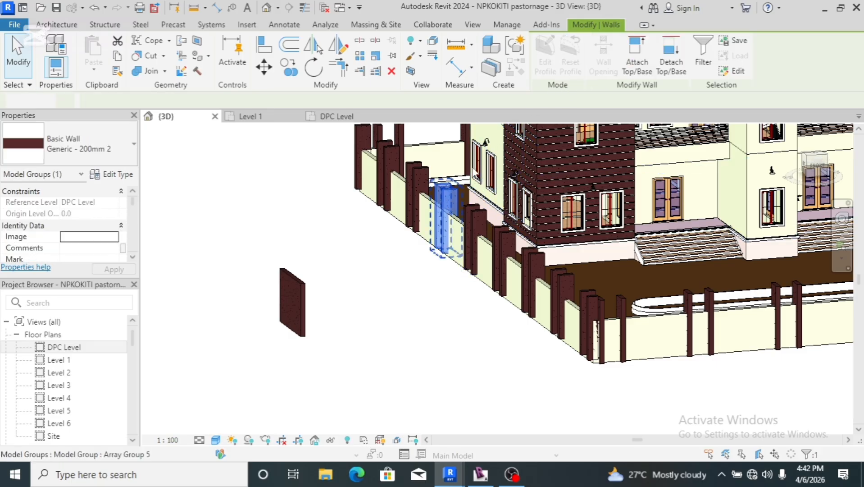
click(569, 65)
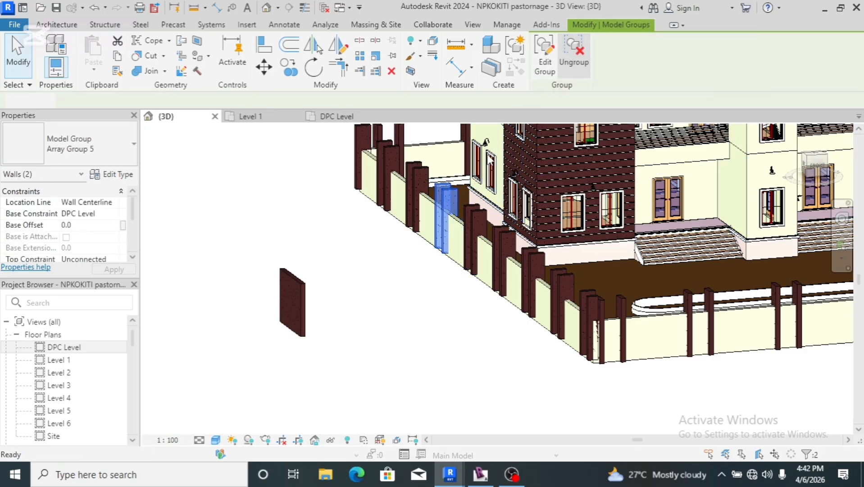
click(417, 199)
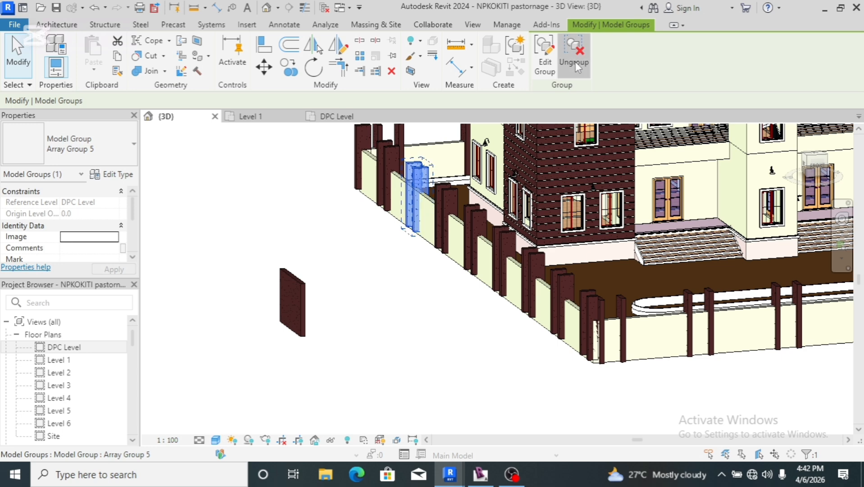
click(573, 62)
click(386, 184)
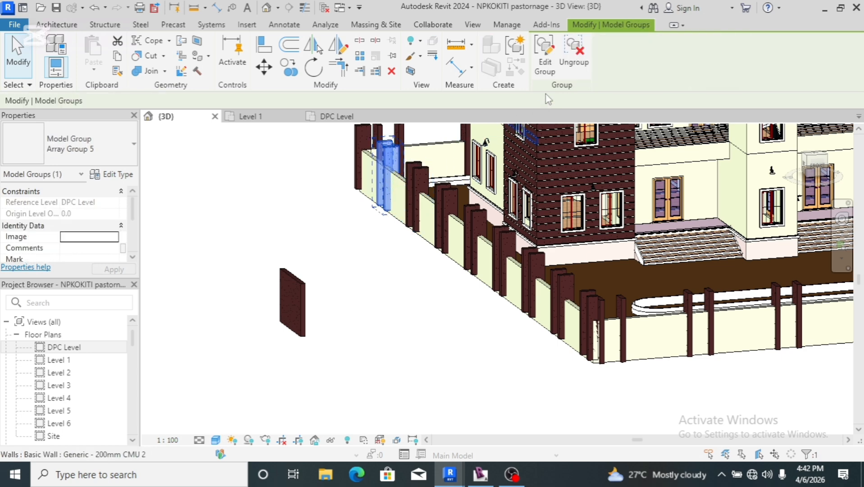
click(568, 64)
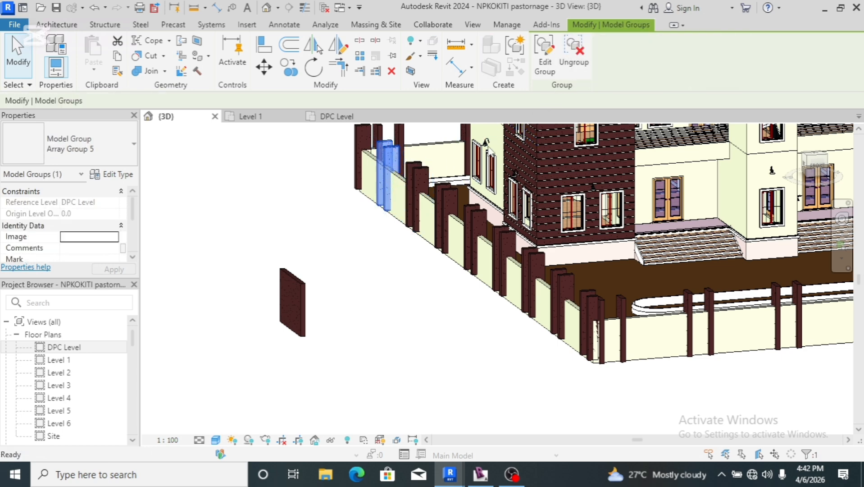
Ungroup the cross-wall pair on the rear boundary wall nearest the rear-left corner
click(360, 155)
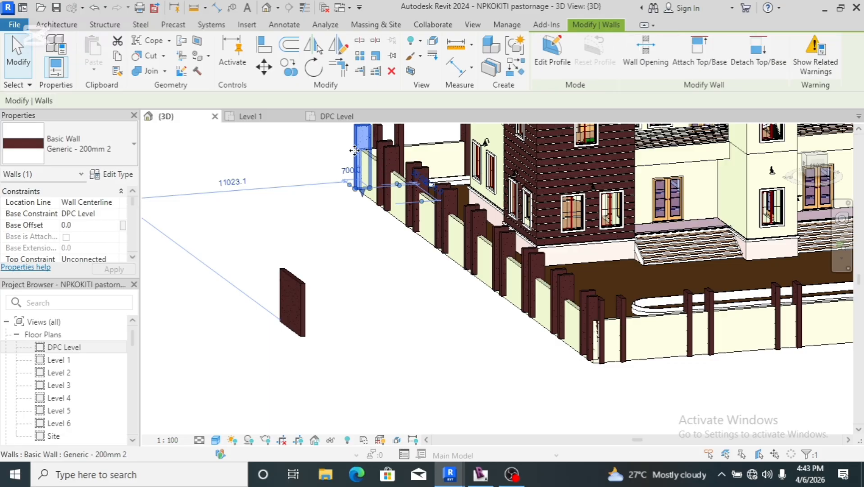
click(381, 154)
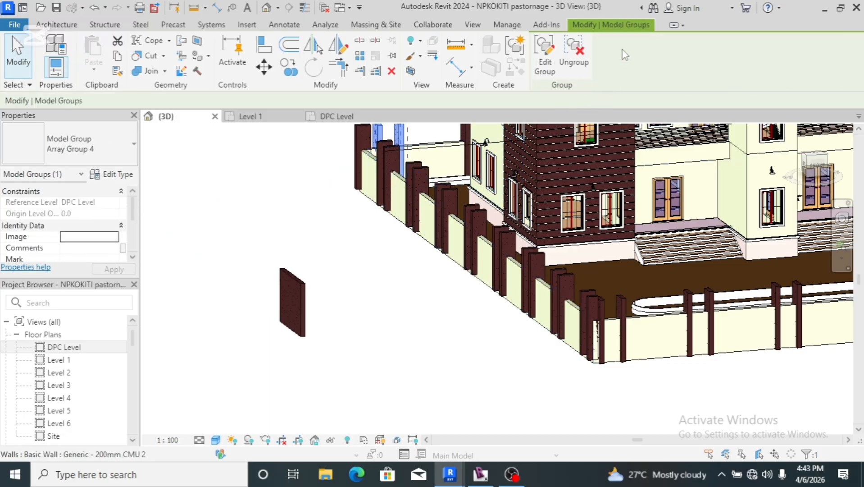
click(575, 58)
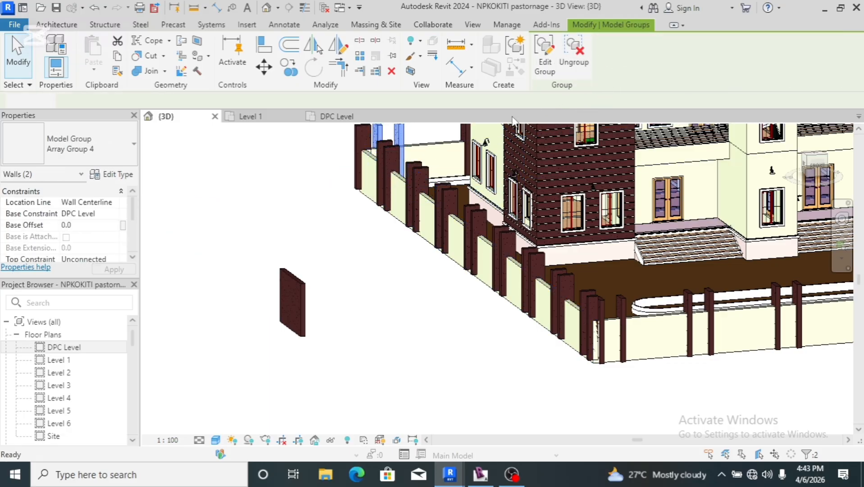
Add the single cross wall at the rear-left corner and the next three pairs along the left boundary wall to the selection
ctrl+click(363, 152)
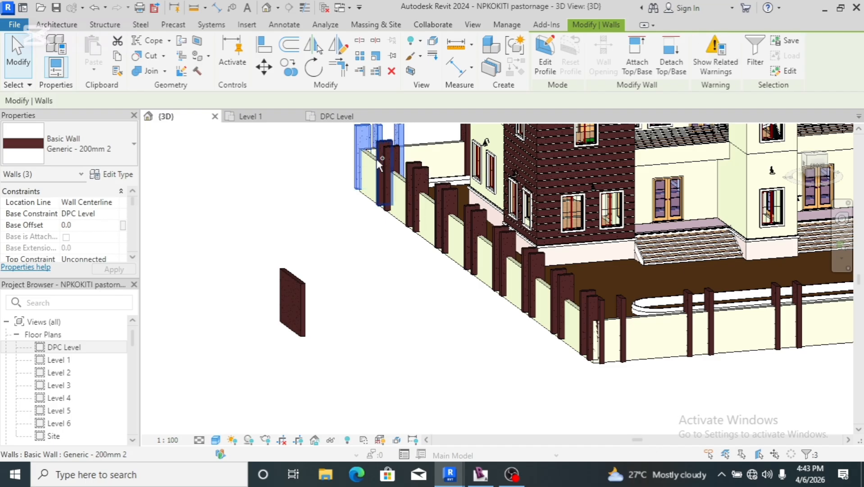
ctrl+click(379, 163)
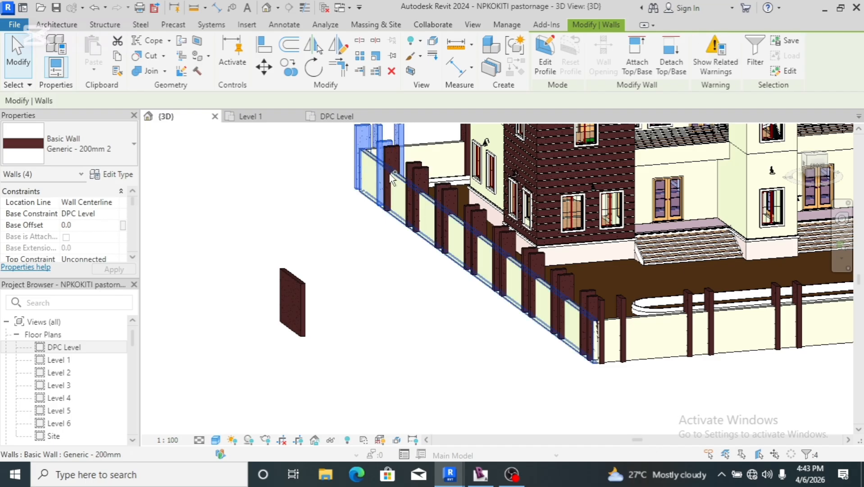
ctrl+click(392, 165)
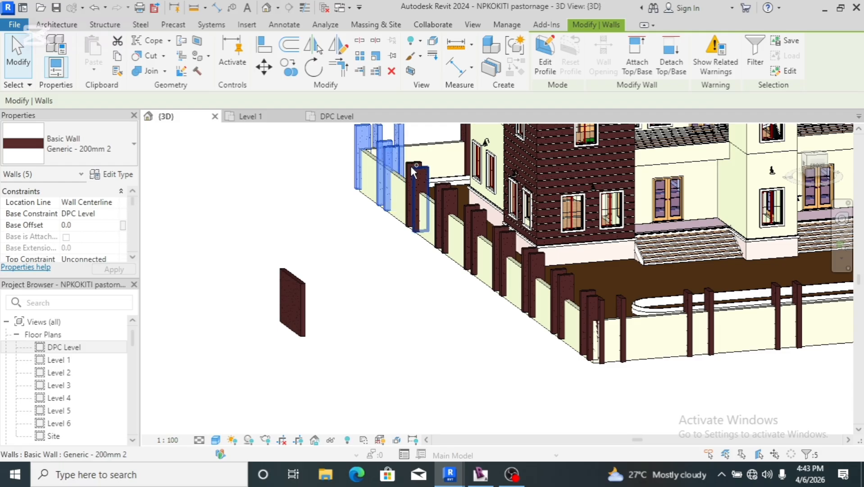
ctrl+click(413, 170)
ctrl+click(415, 167)
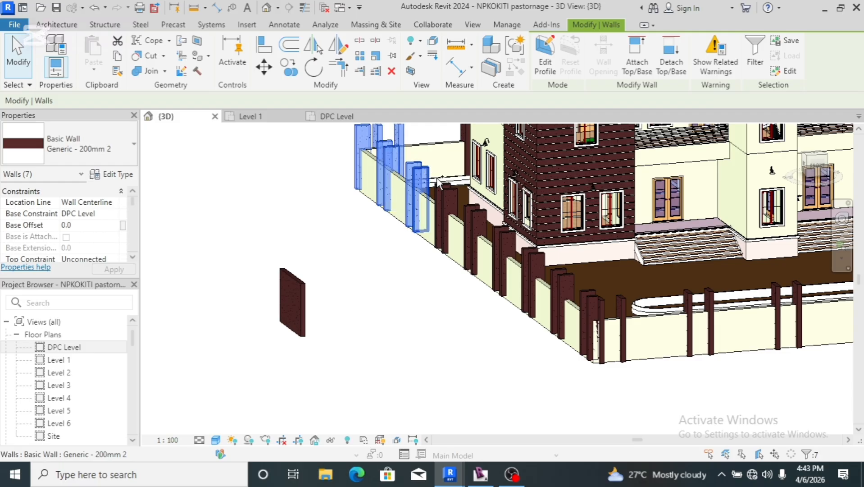
ctrl+click(446, 190)
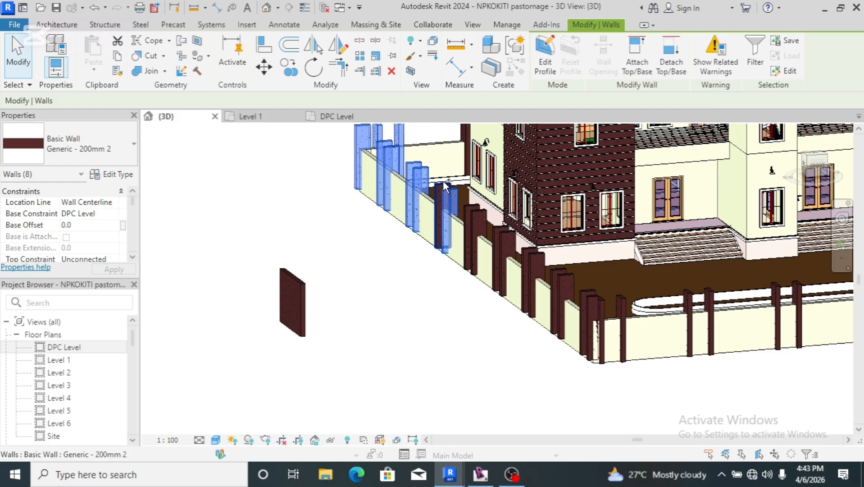
ctrl+click(445, 188)
Extend the selection with the next three cross-wall pairs along the left boundary wall, moving towards the front corner
ctrl+click(475, 210)
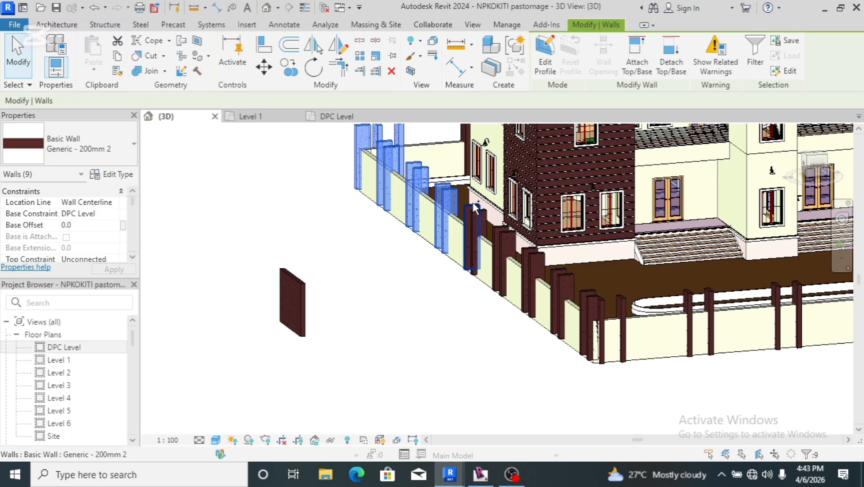
ctrl+click(483, 215)
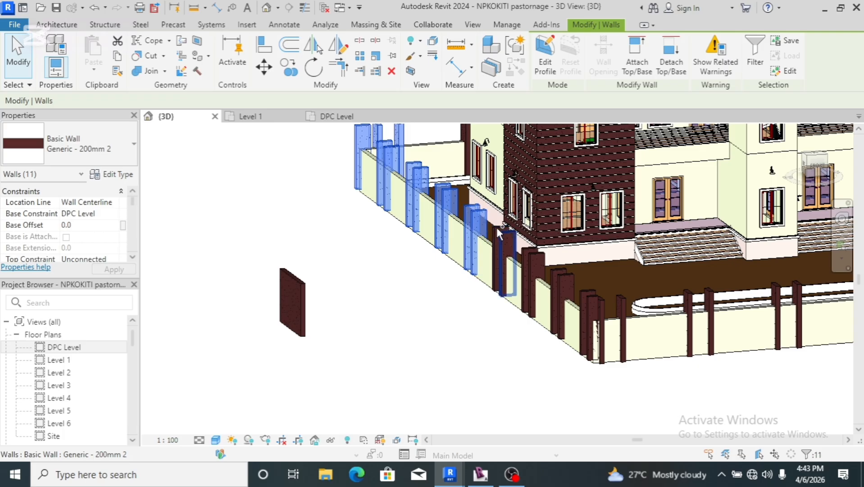
ctrl+click(498, 228)
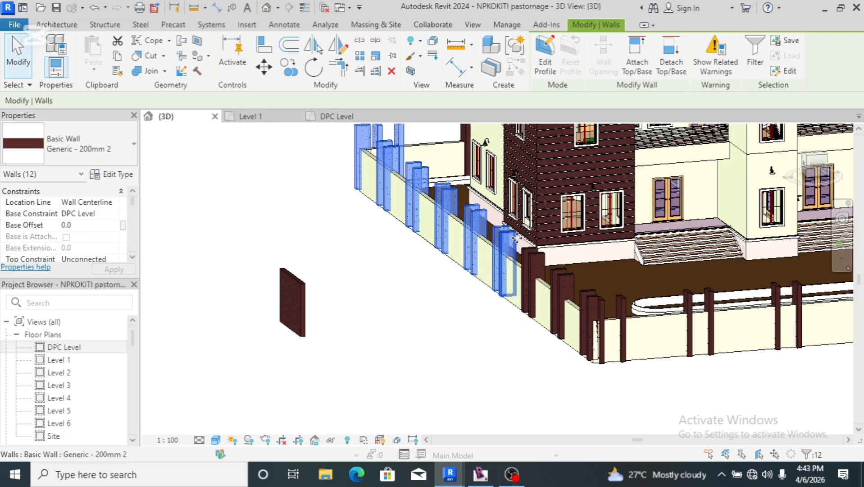
ctrl+click(533, 255)
ctrl+click(533, 255)
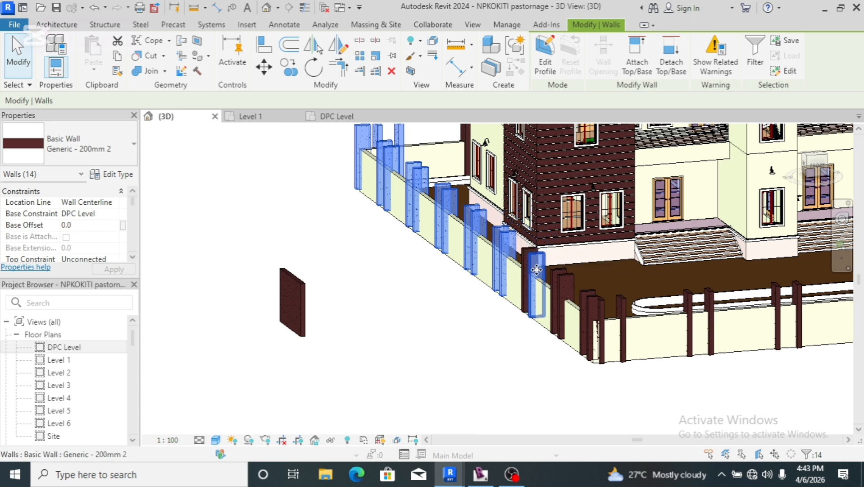
scroll(529, 261, up, 5)
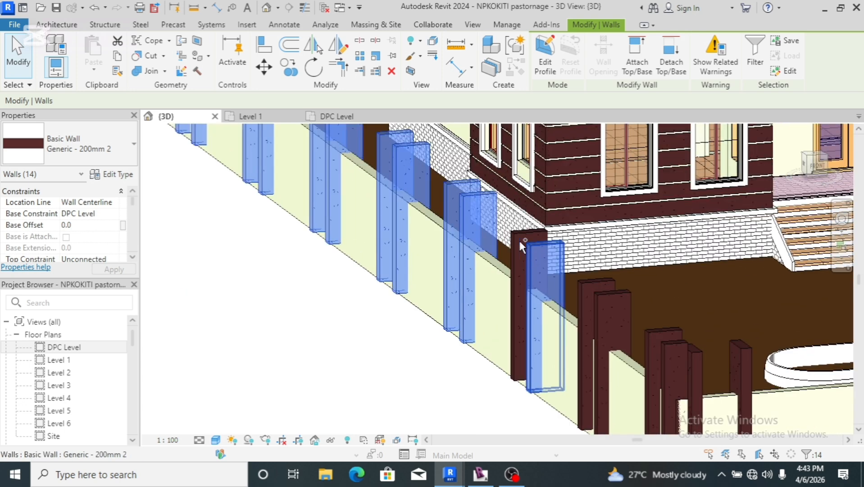
ctrl+click(513, 246)
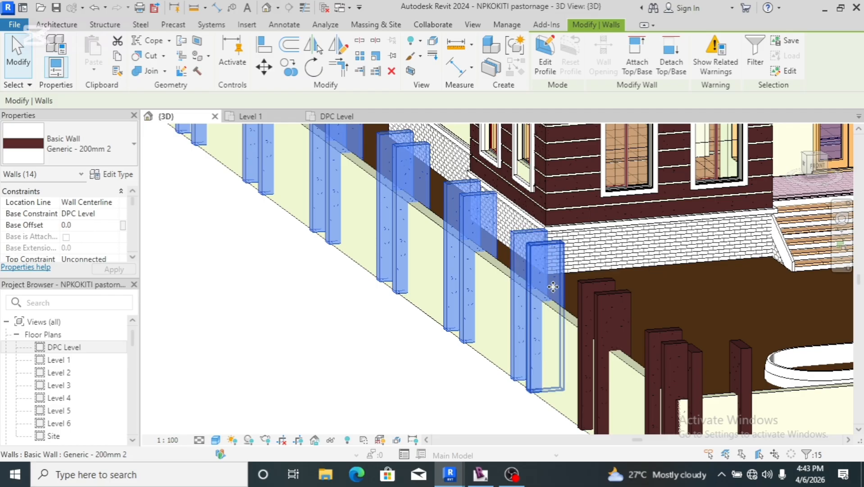
Add the last two cross-wall pairs at the front end of the left boundary wall to the selection
ctrl+click(587, 322)
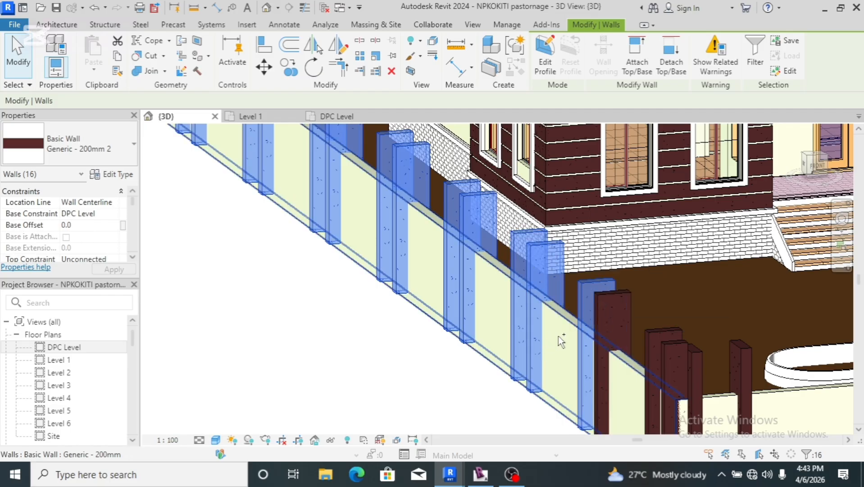
ctrl+click(609, 302)
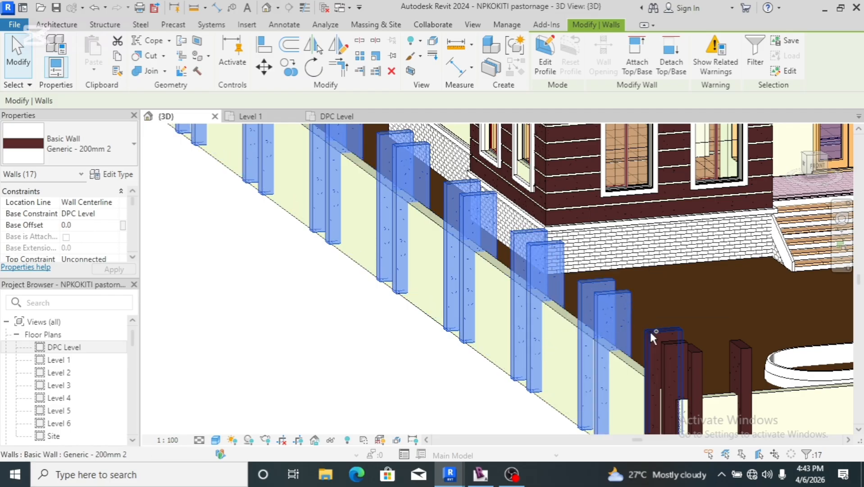
ctrl+click(666, 347)
ctrl+click(613, 311)
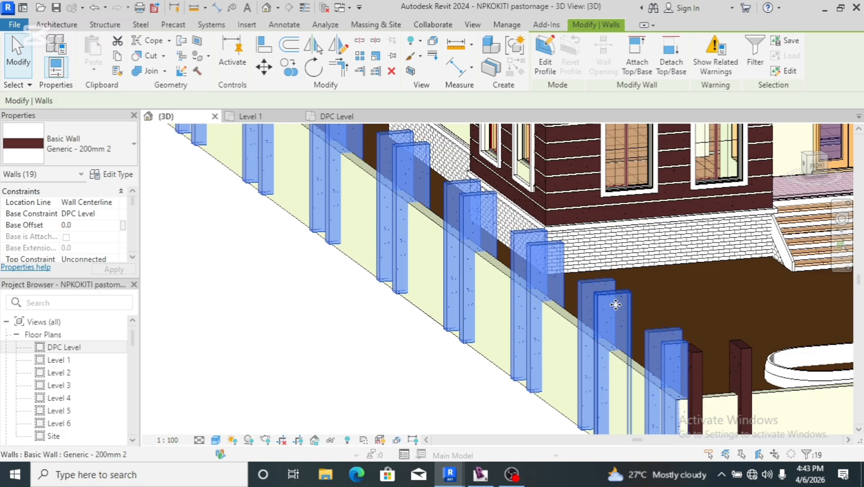
Set the base offset of the nineteen selected cross walls to -150 and clear the selection
scroll(624, 316, down, 2)
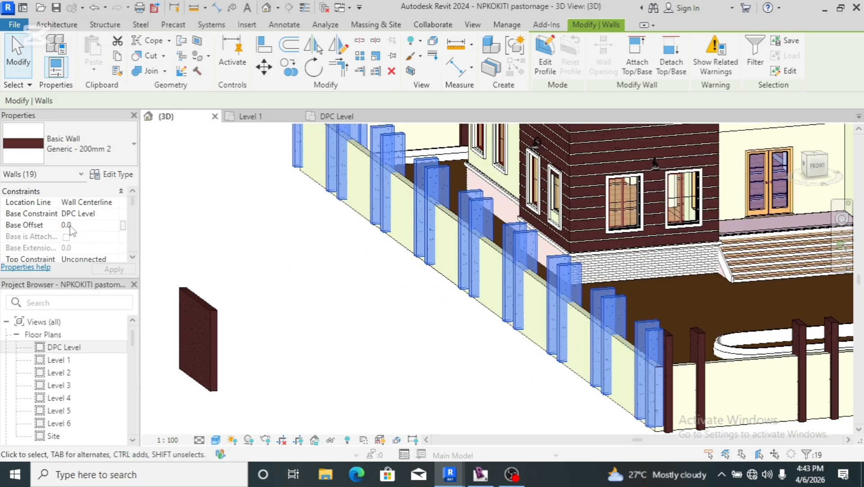
click(68, 225)
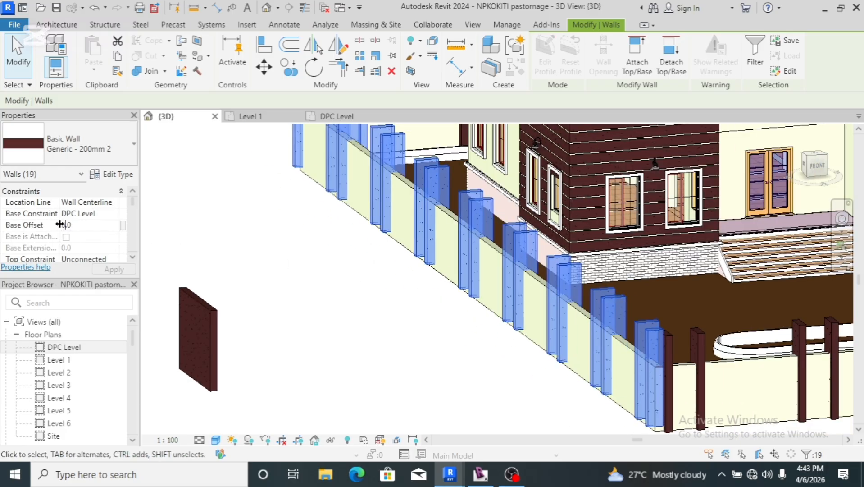
drag(59, 224, 66, 225)
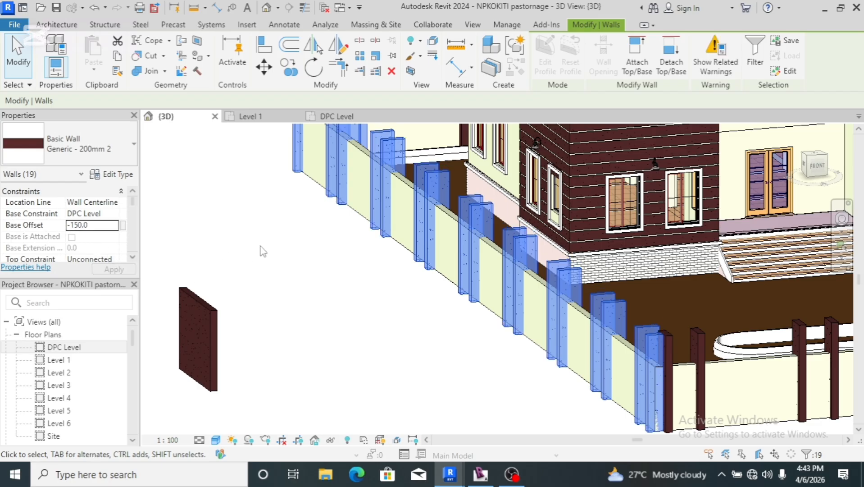
click(256, 286)
Inspect the boundary walls from the front and right sides, ending at the rear boundary wall's right corner
scroll(256, 286, down, 2)
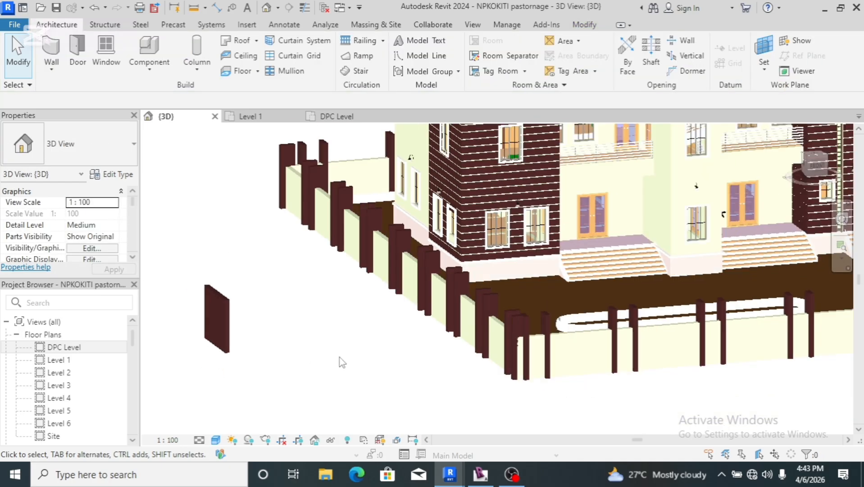
scroll(329, 351, down, 3)
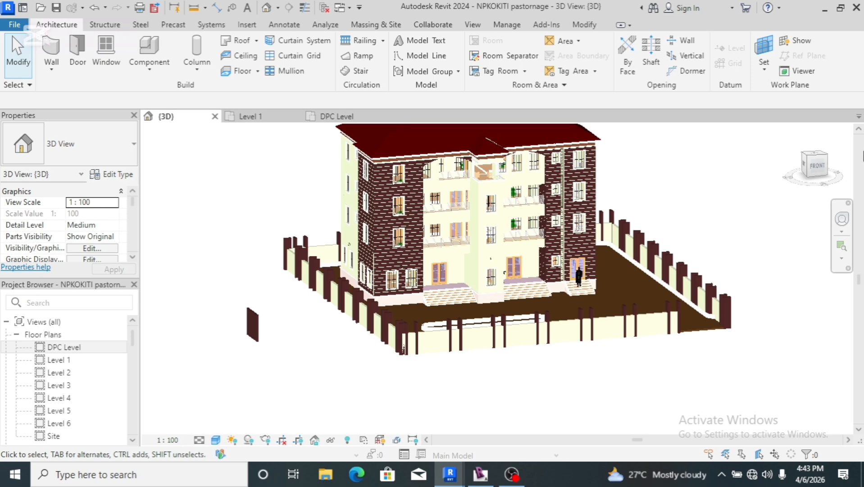
click(805, 173)
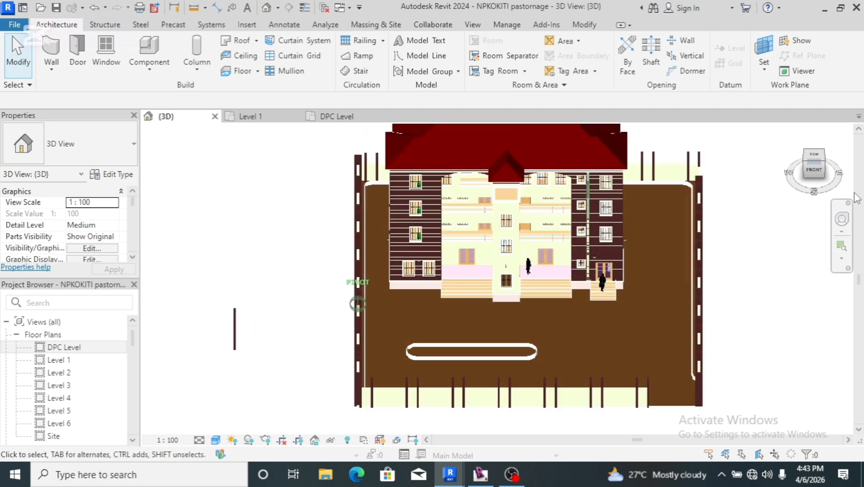
click(793, 165)
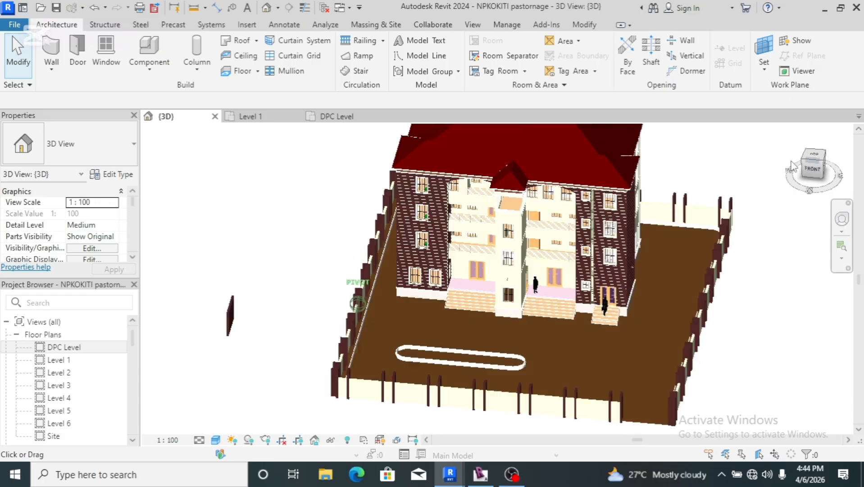
click(823, 174)
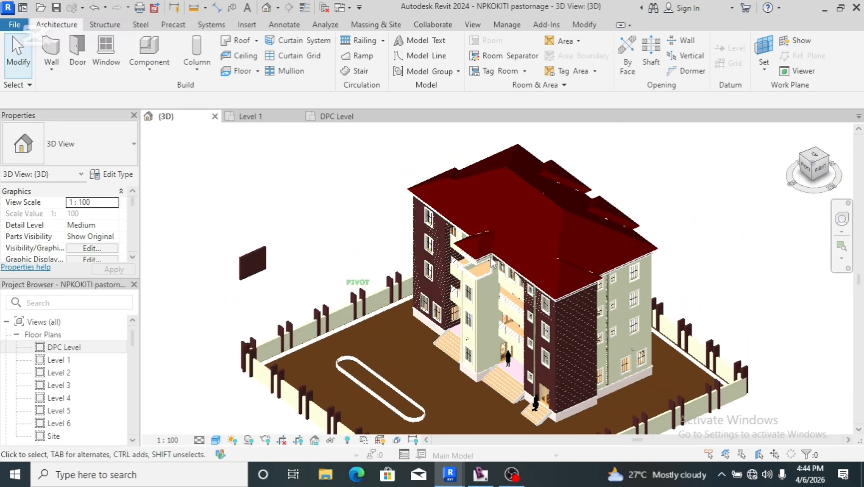
scroll(244, 224, down, 3)
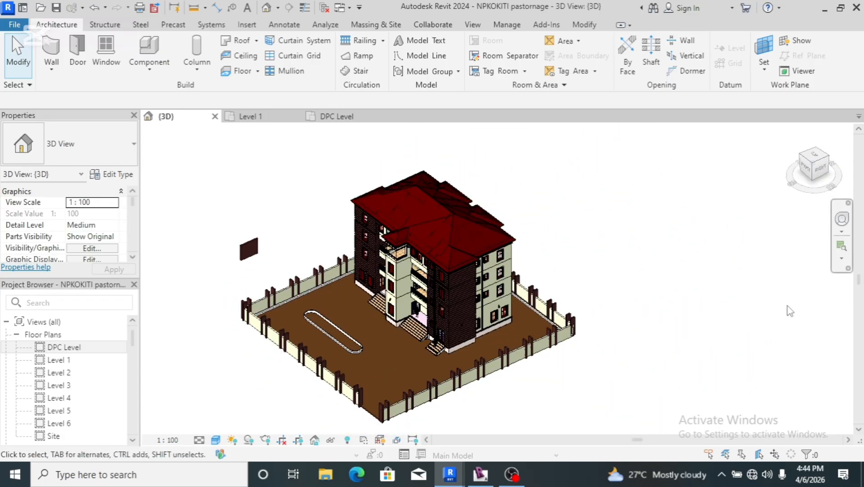
drag(809, 173, 727, 170)
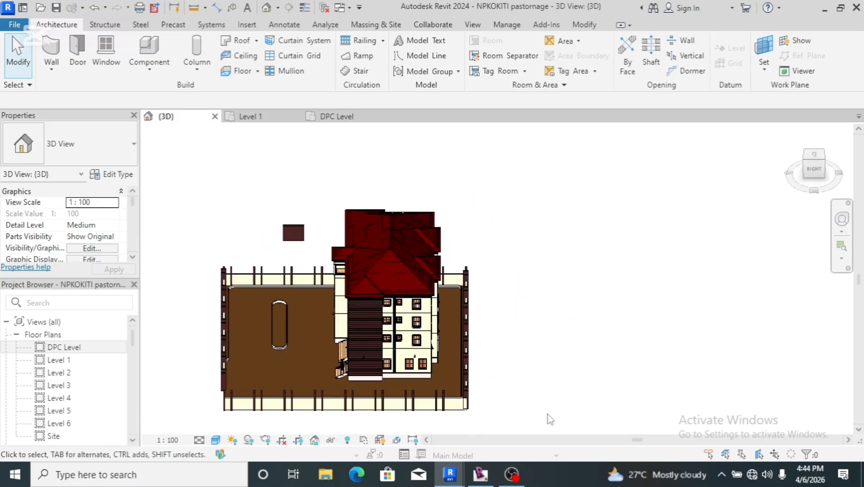
scroll(467, 405, up, 5)
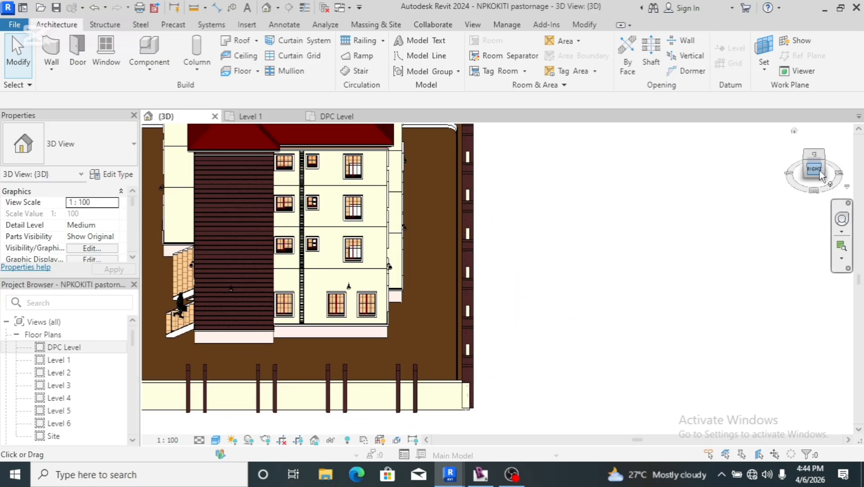
drag(814, 173, 767, 164)
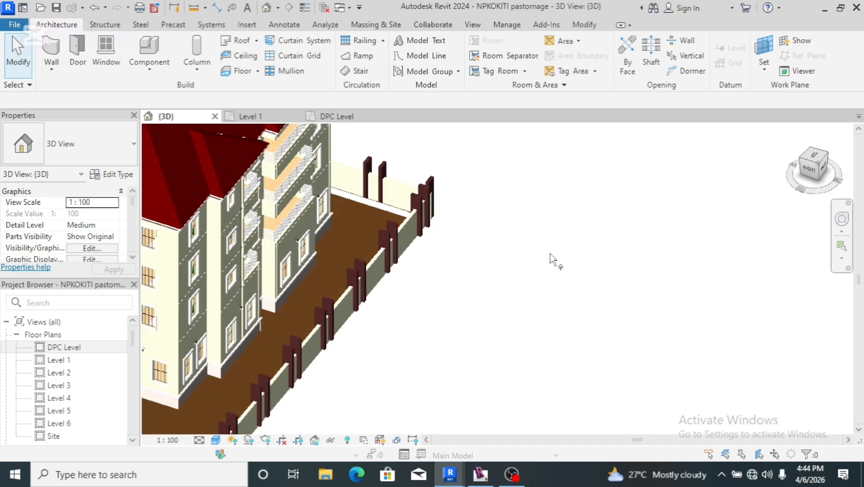
scroll(524, 237, down, 5)
scroll(380, 339, up, 5)
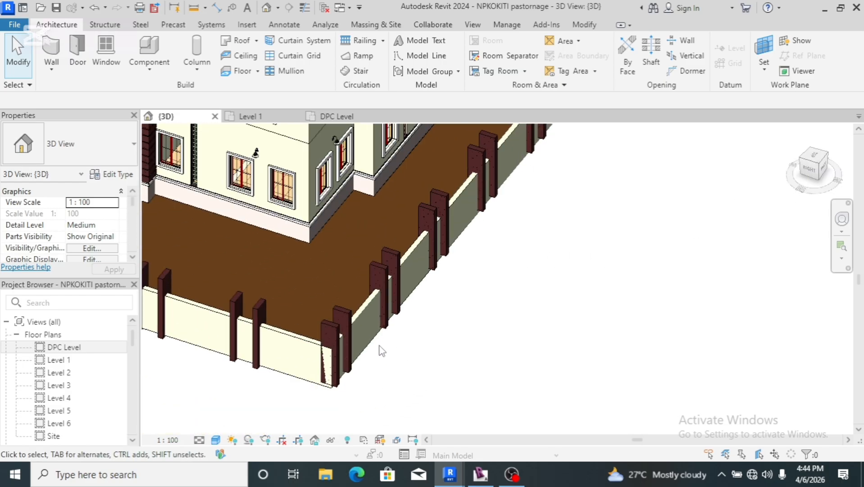
Ungroup the first three cross-wall pairs along the rear boundary wall, starting at its right corner
click(345, 328)
scroll(390, 365, down, 2)
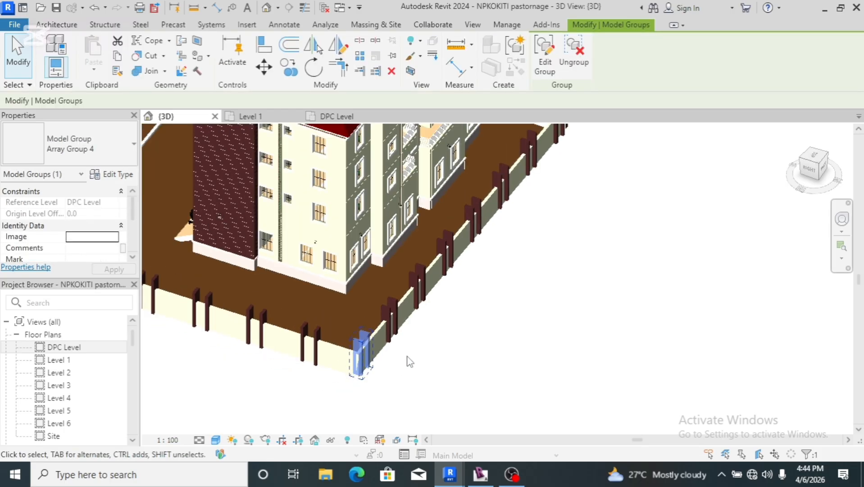
click(573, 56)
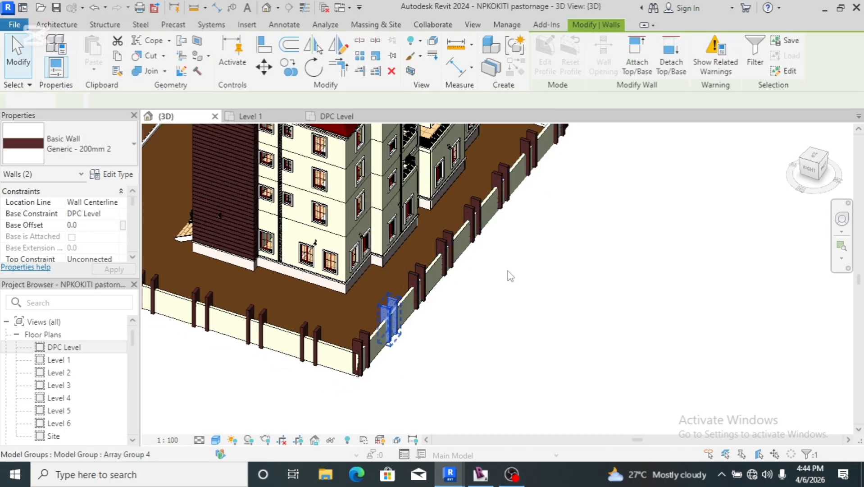
key(ctrl+z)
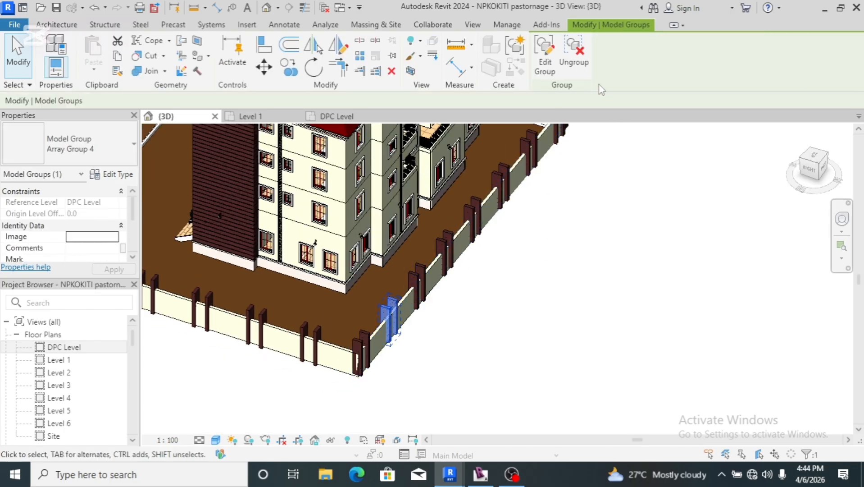
click(573, 59)
click(422, 274)
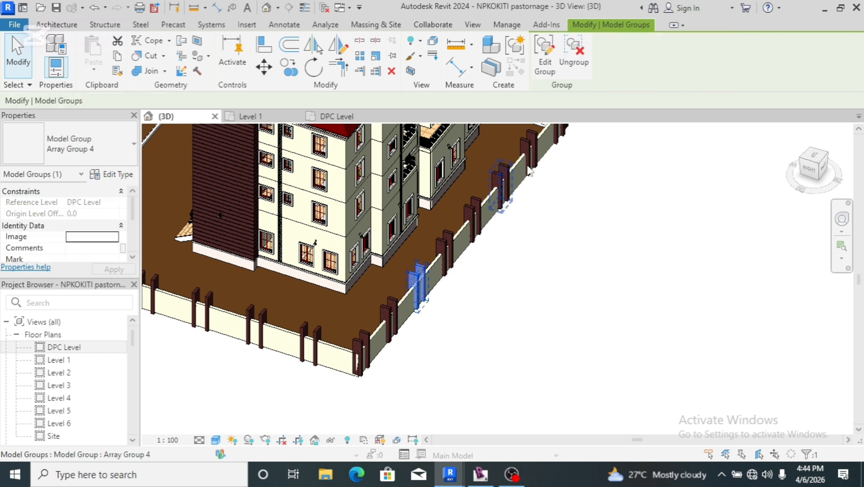
Ungroup the next four cross-wall pairs along the rear boundary wall, moving away from the right corner
click(451, 241)
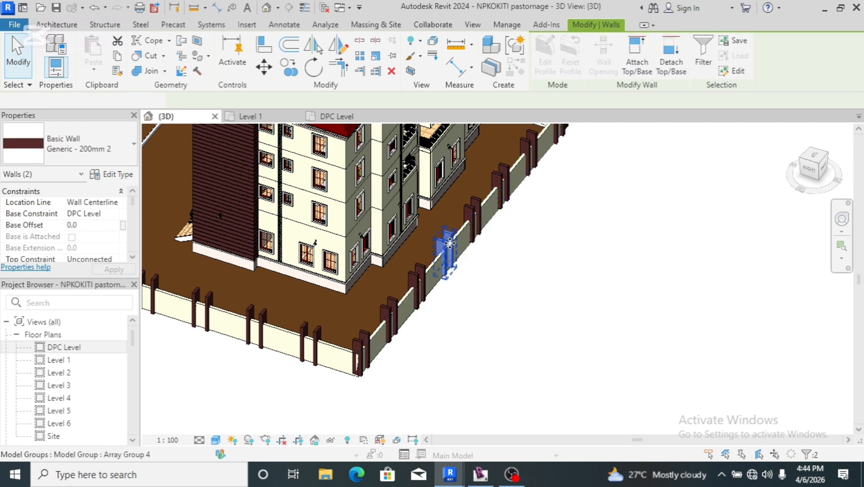
click(573, 58)
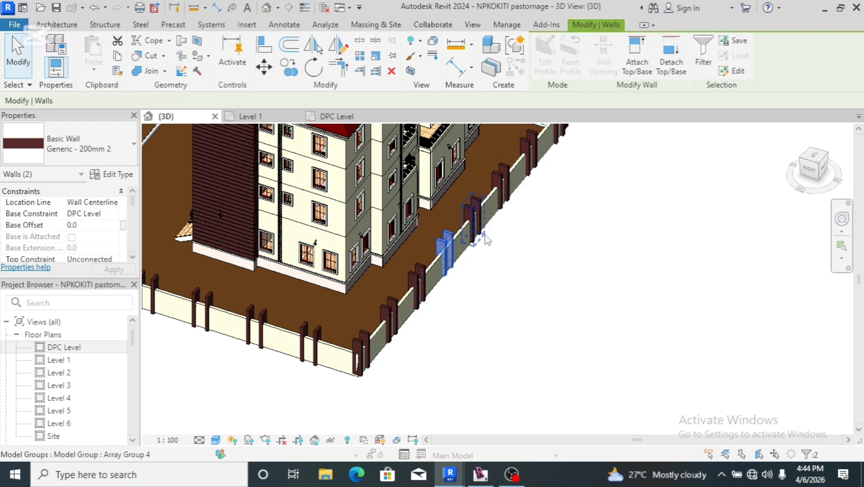
click(478, 225)
click(573, 57)
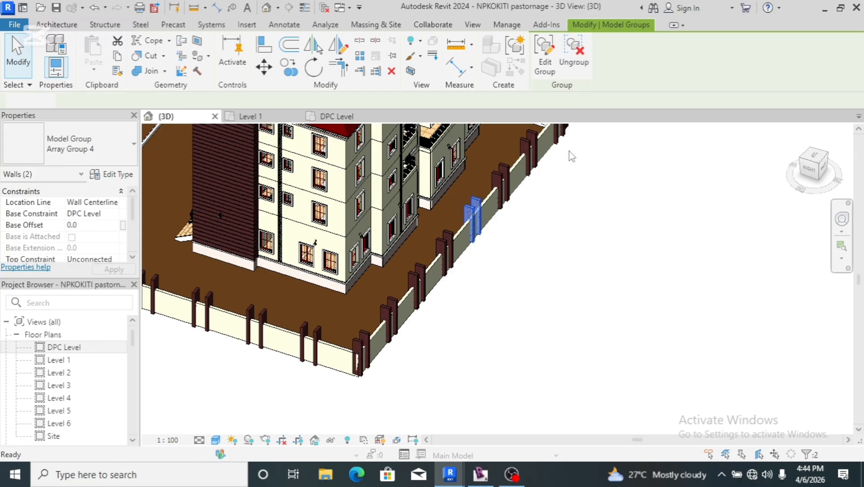
click(504, 185)
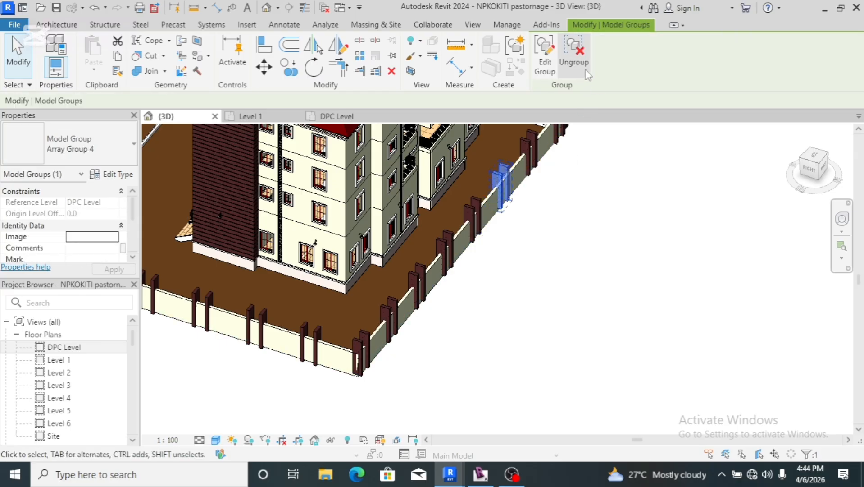
click(573, 57)
click(537, 176)
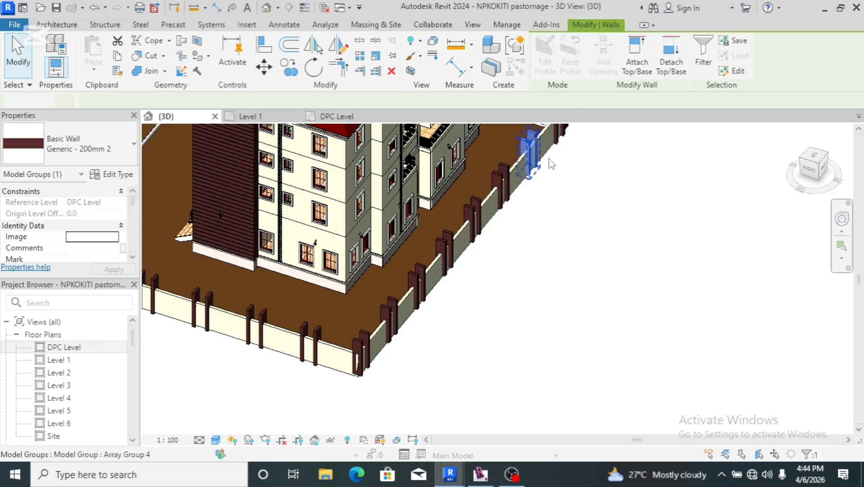
Add the three cross-wall pairs next to the selected pair on the rear boundary wall to the selection, working back towards the right corner
scroll(523, 306, down, 2)
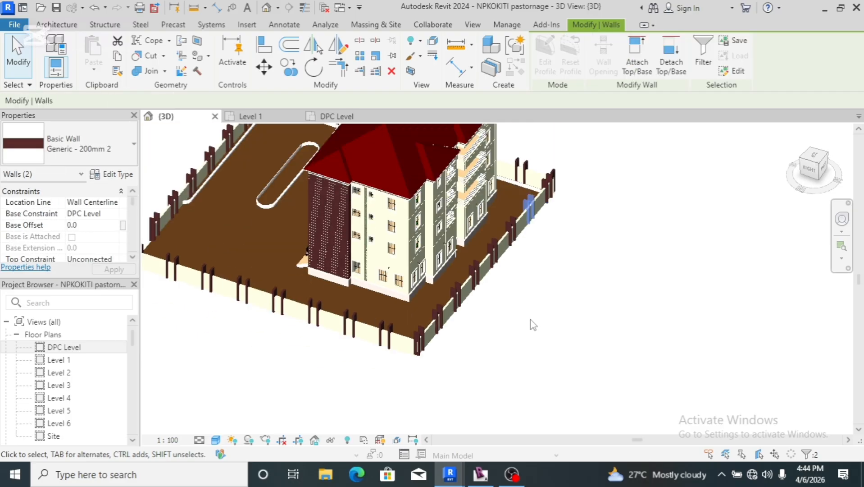
scroll(550, 216, up, 3)
scroll(550, 211, down, 1)
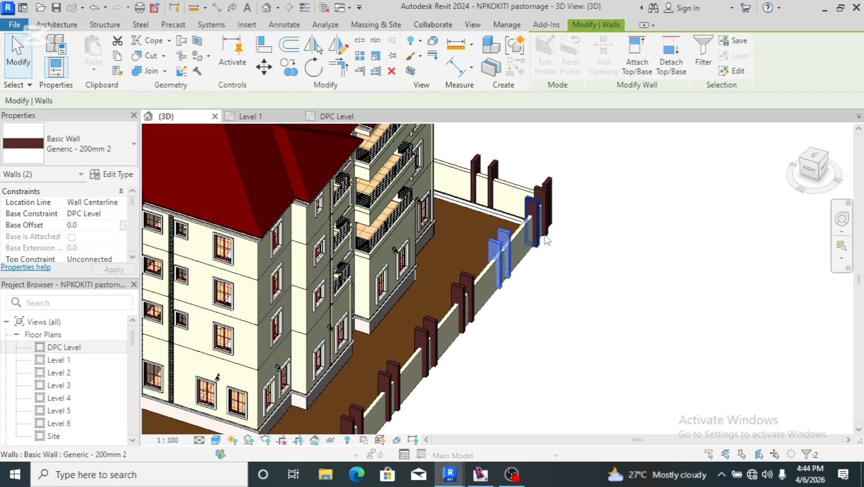
shift+middle_drag(541, 241, 545, 277)
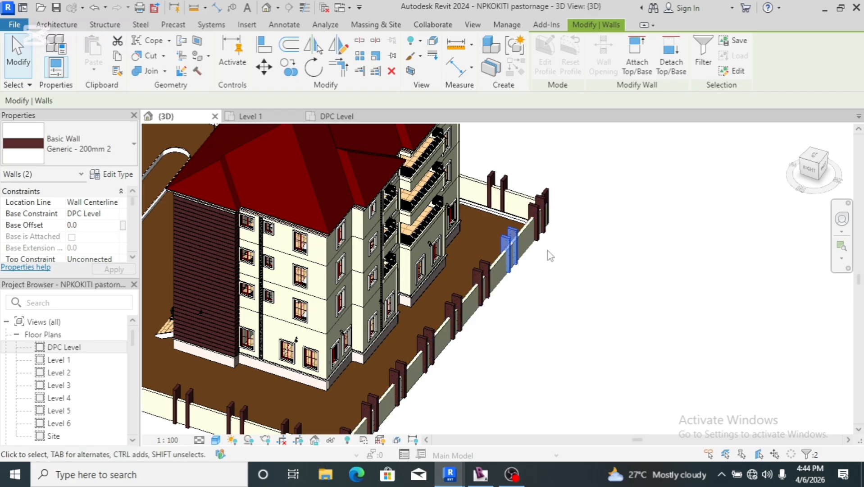
scroll(540, 268, down, 2)
scroll(489, 331, up, 3)
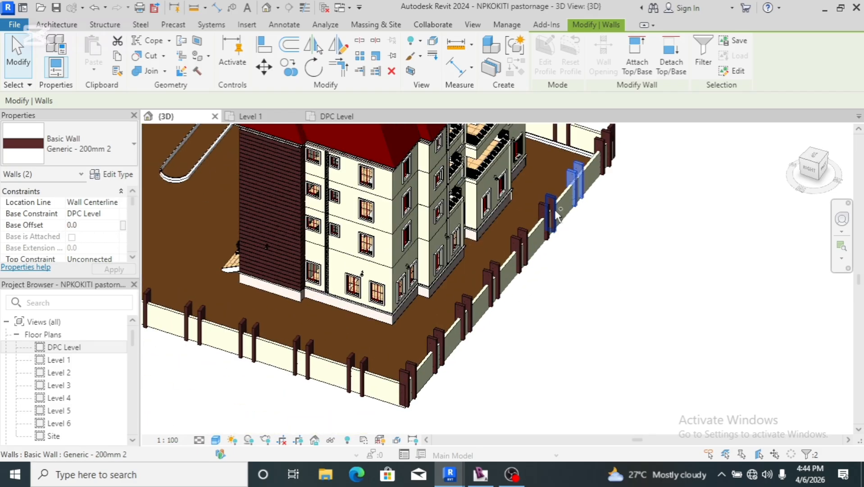
ctrl+click(549, 219)
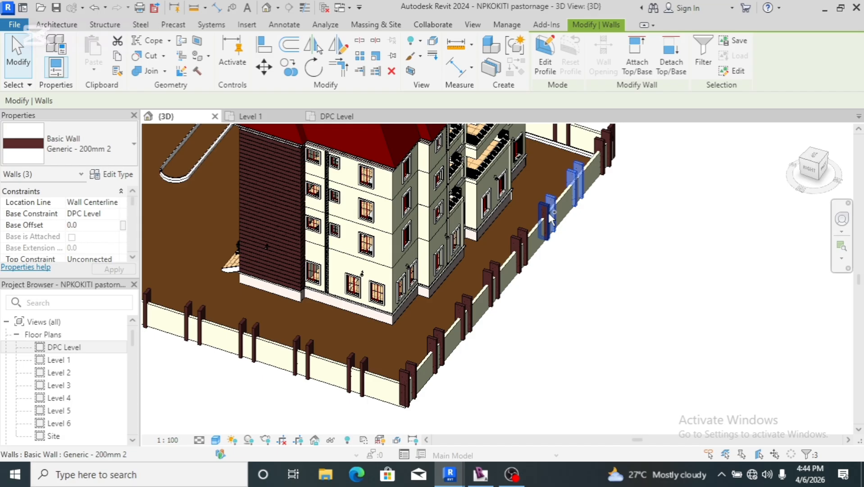
ctrl+click(529, 232)
ctrl+click(521, 249)
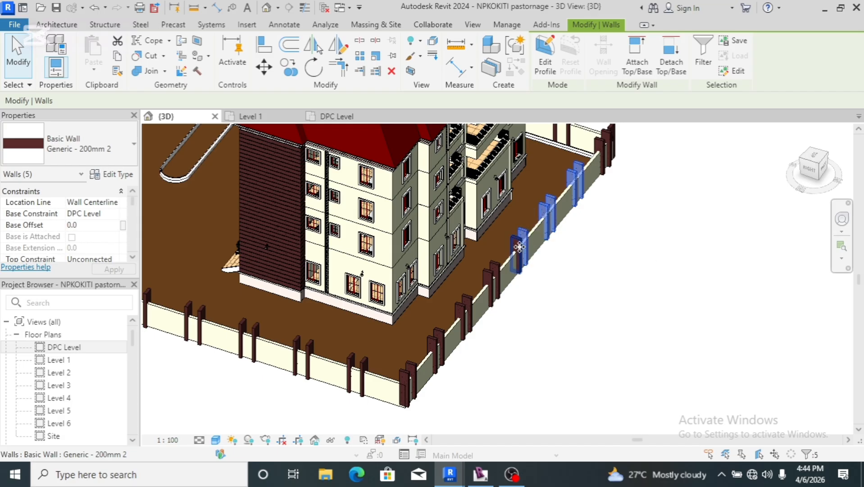
ctrl+click(476, 298)
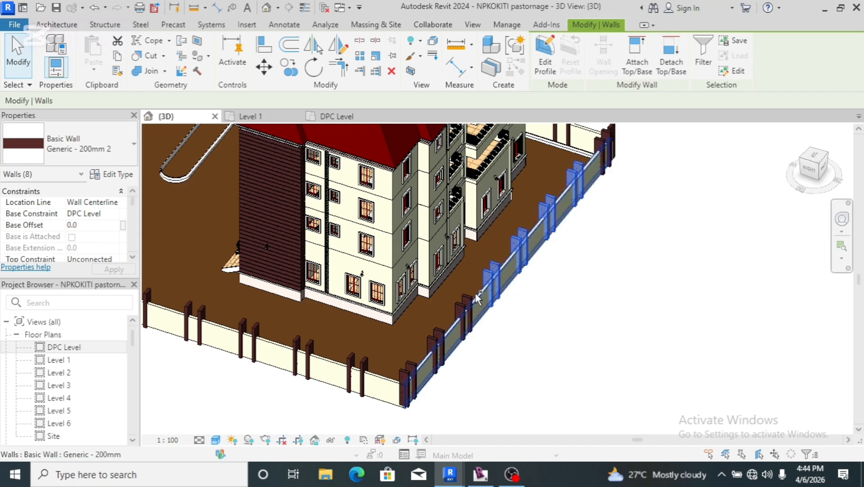
Add the last three cross-wall pairs up to the rear boundary wall's right corner to the selection
ctrl+click(463, 314)
ctrl+click(444, 331)
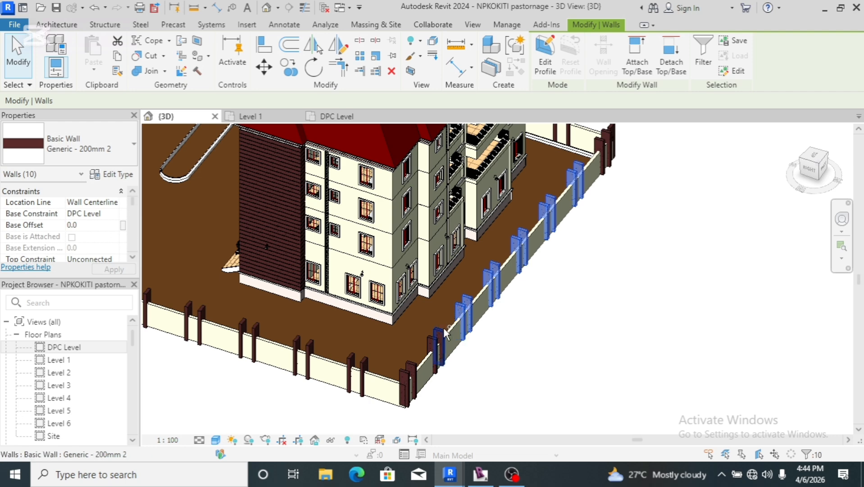
ctrl+click(441, 342)
ctrl+click(414, 367)
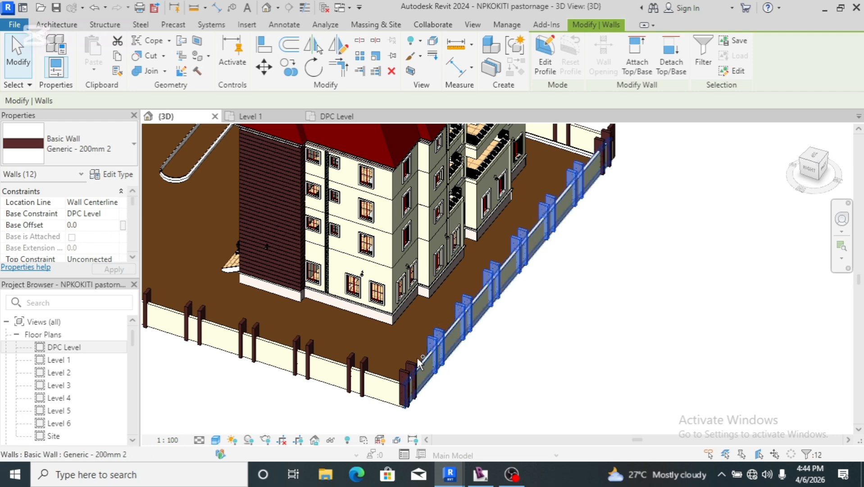
ctrl+click(410, 377)
ctrl+click(407, 374)
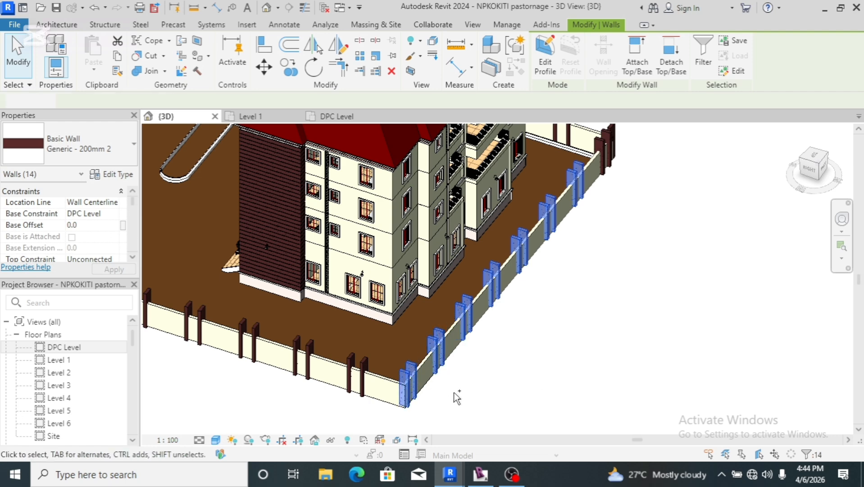
Set the base offset of the fourteen selected cross walls to -150 and clear the selection
click(66, 226)
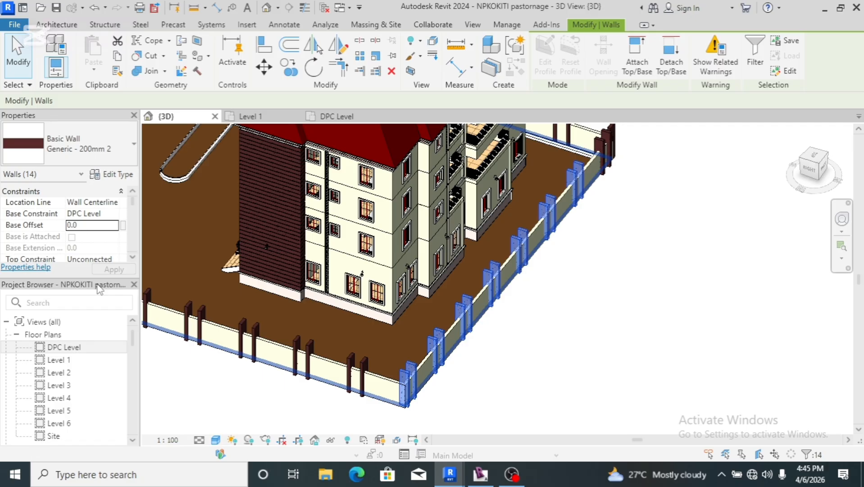
click(73, 225)
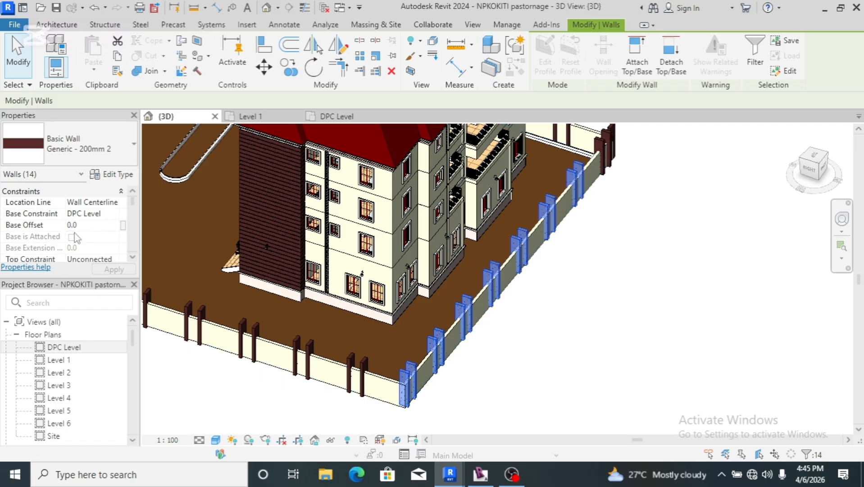
text(-)
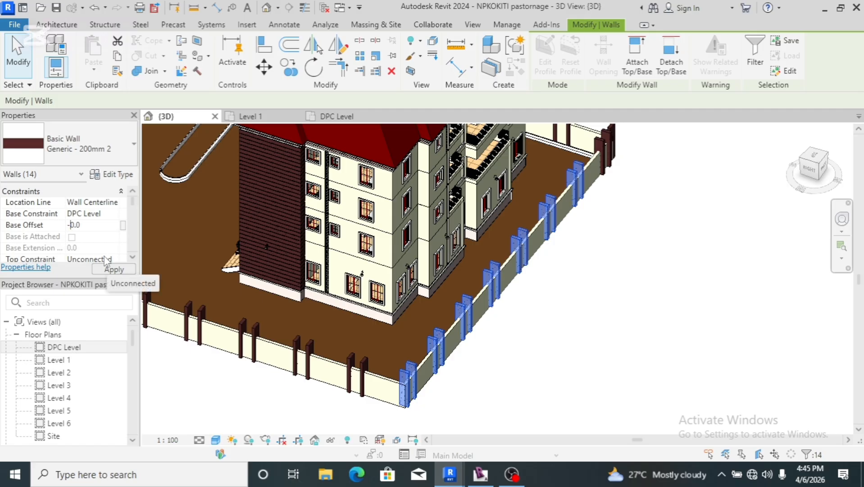
text(15)
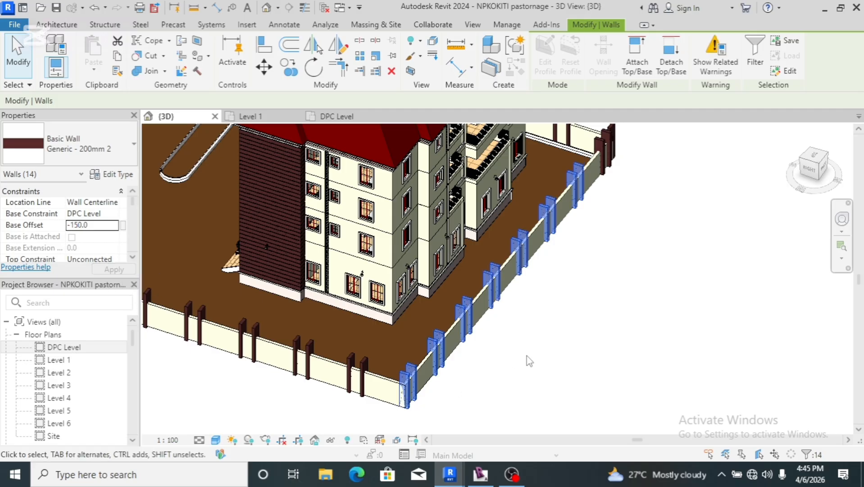
click(529, 355)
Inspect the boundary walls from the home view, then check the base of the right boundary wall in the right side view and from its front corner
scroll(558, 347, down, 5)
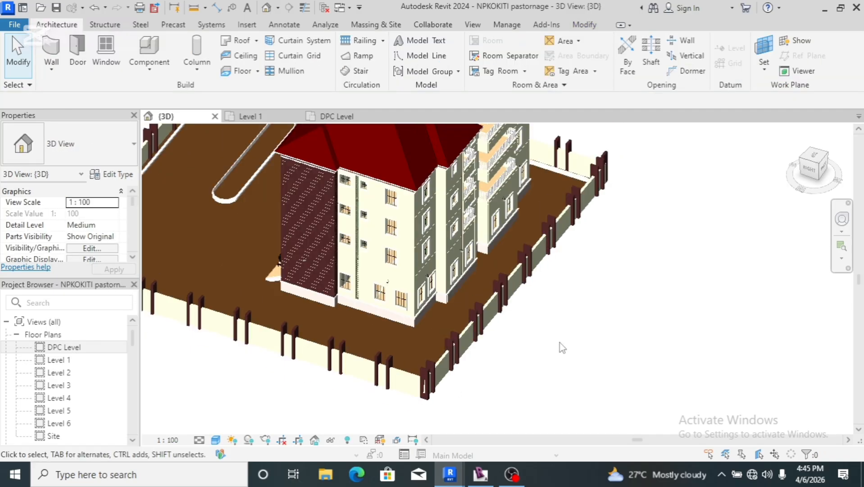
click(795, 131)
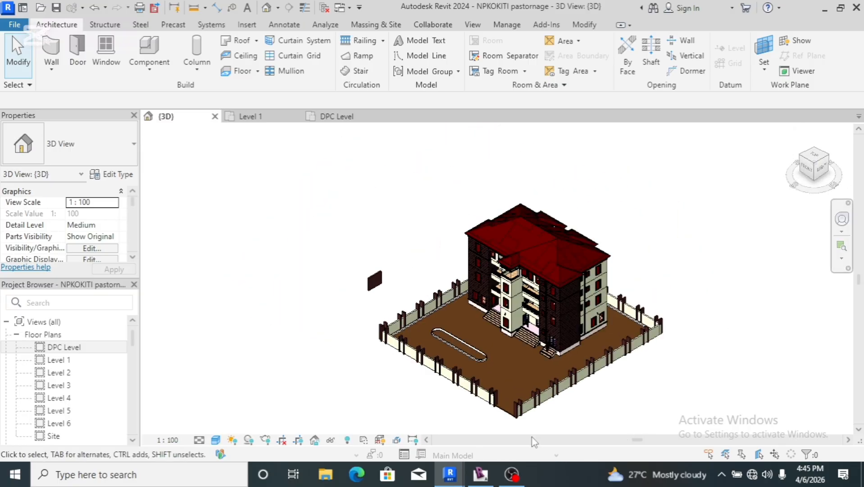
scroll(529, 421, up, 6)
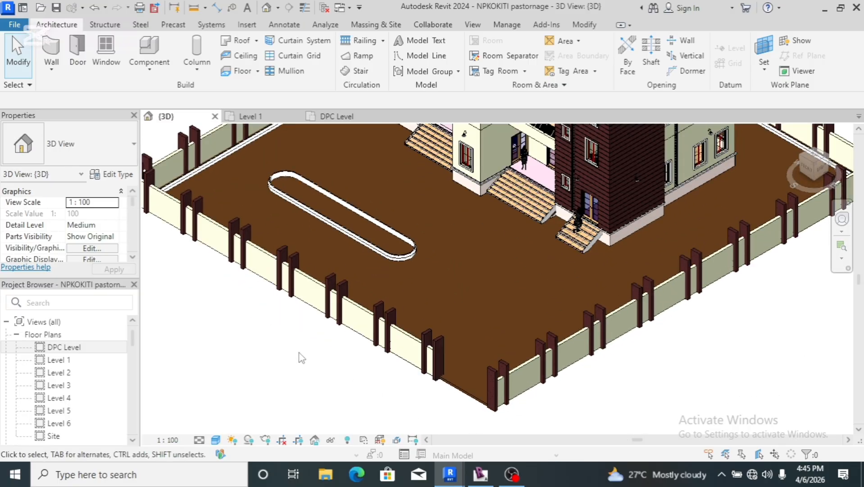
scroll(554, 358, up, 4)
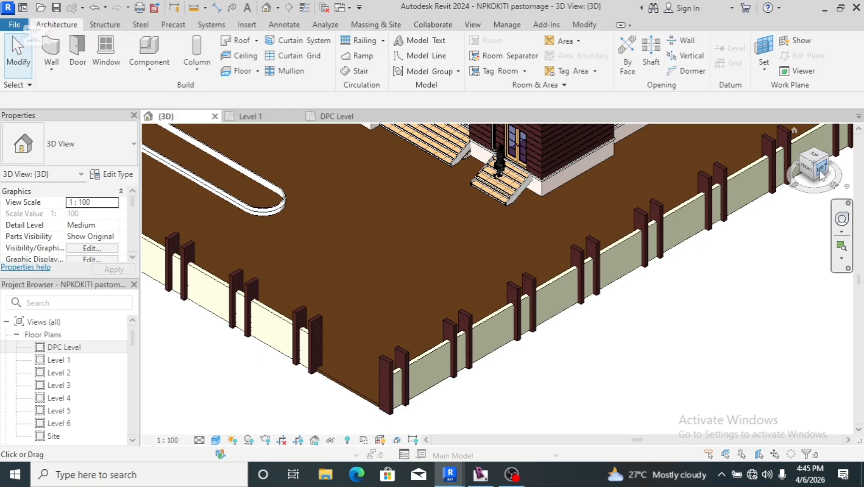
drag(821, 174, 766, 166)
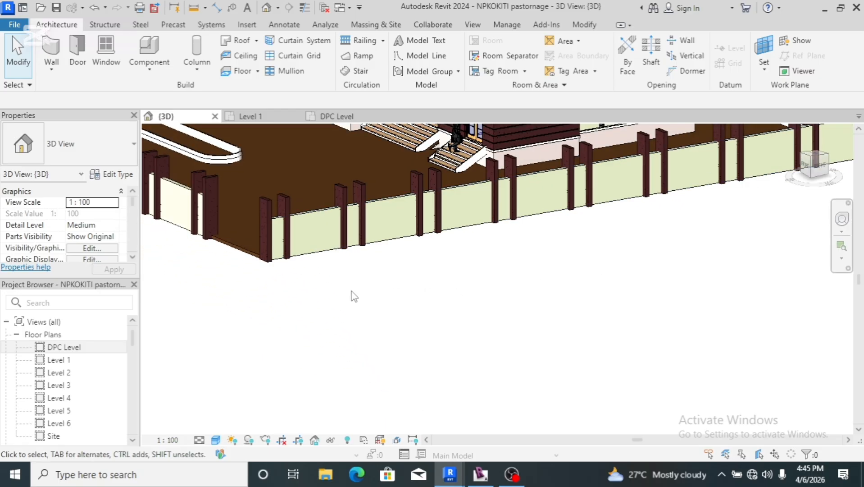
click(380, 207)
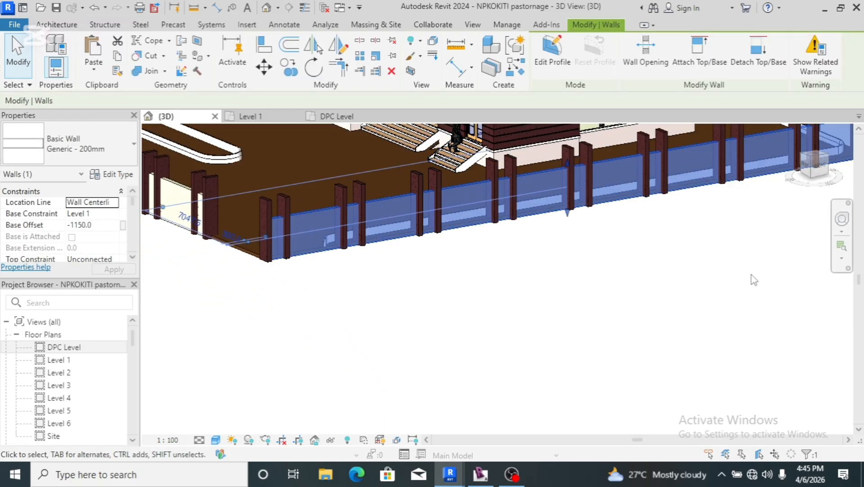
click(821, 168)
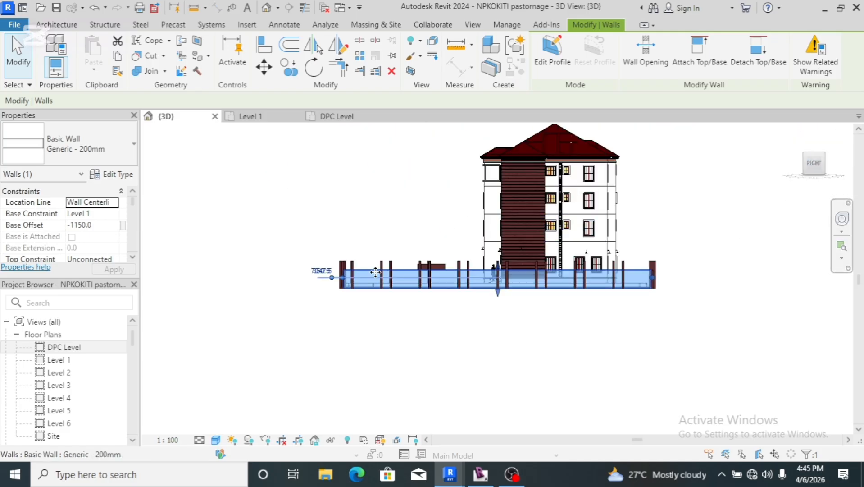
scroll(454, 286, up, 4)
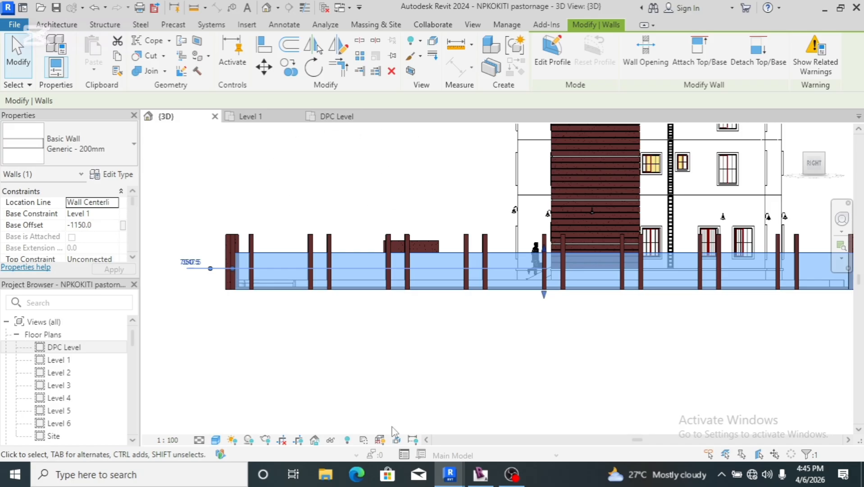
click(389, 381)
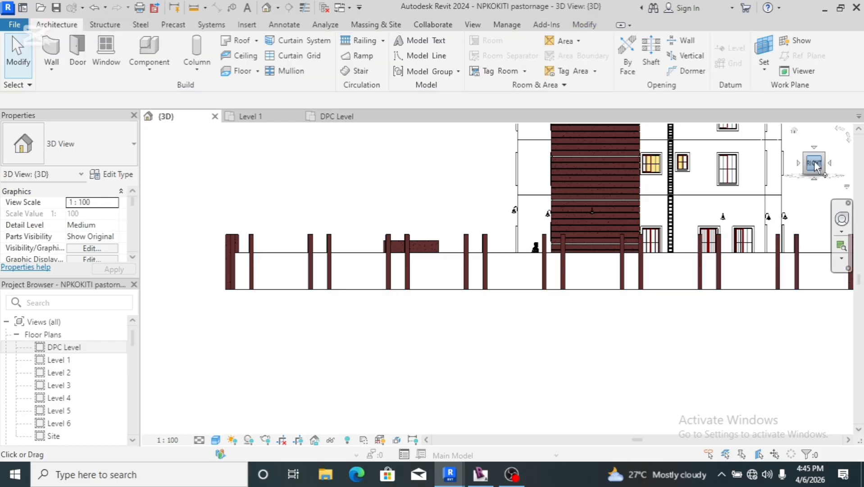
drag(812, 166, 840, 172)
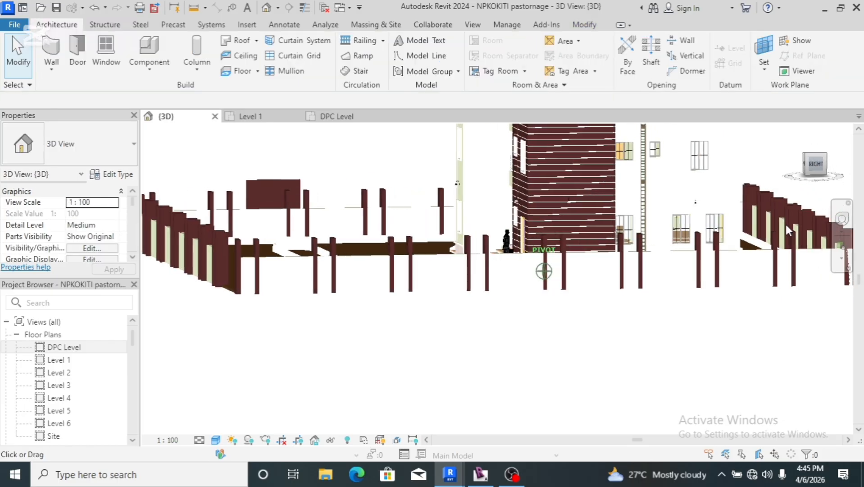
mouse_move(786, 224)
shift+middle_down()
mouse_move(614, 289)
mouse_move(675, 301)
shift+middle_up()
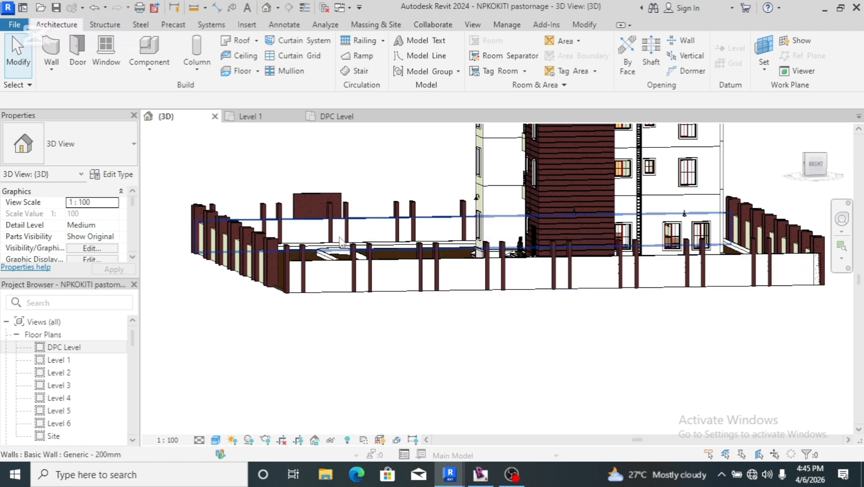
click(810, 172)
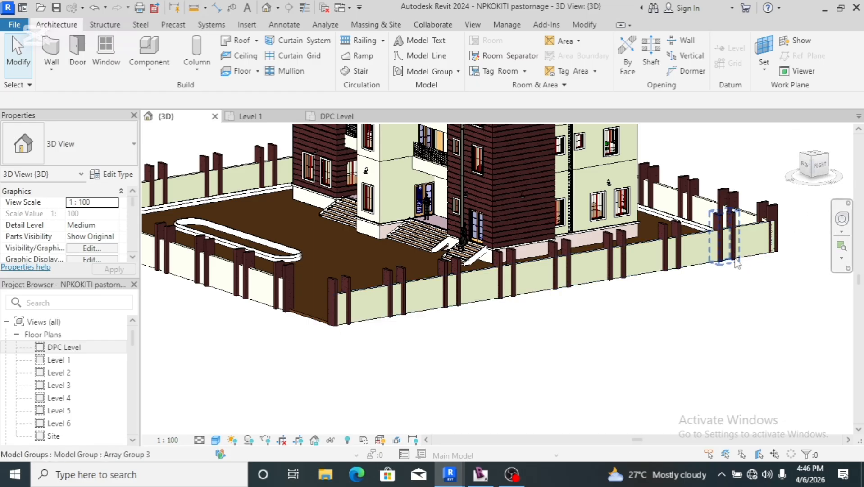
Delete the stray freestanding Generic - 200mm 2 wall panel near the left corner of the compound's boundary wall
click(735, 262)
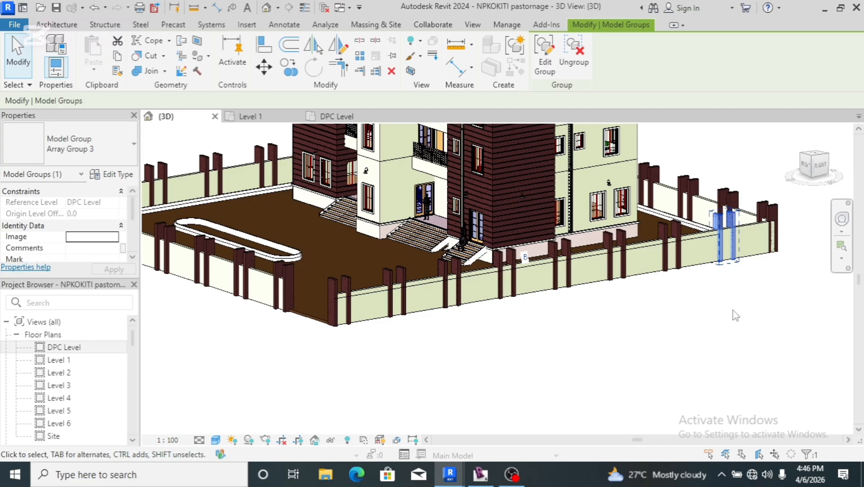
scroll(704, 343, down, 4)
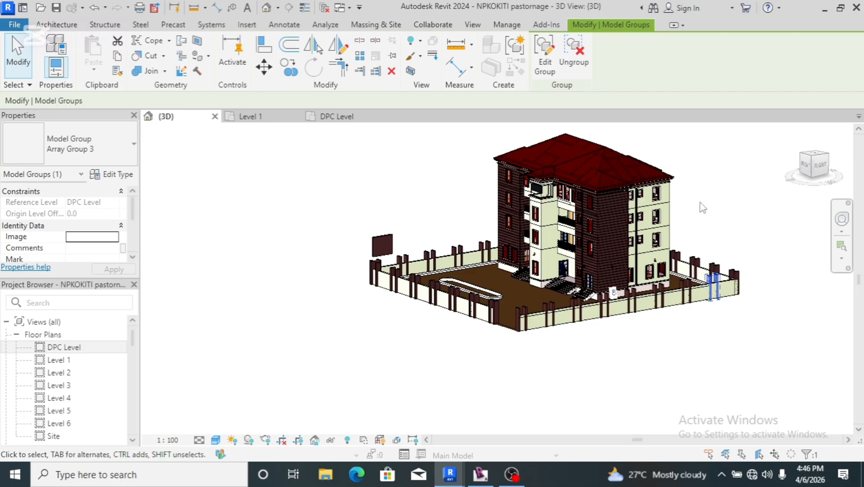
scroll(703, 207, up, 2)
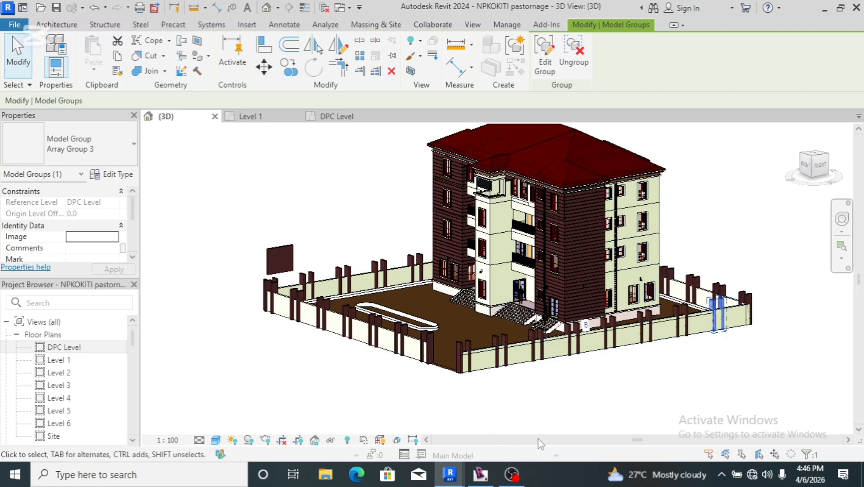
click(273, 253)
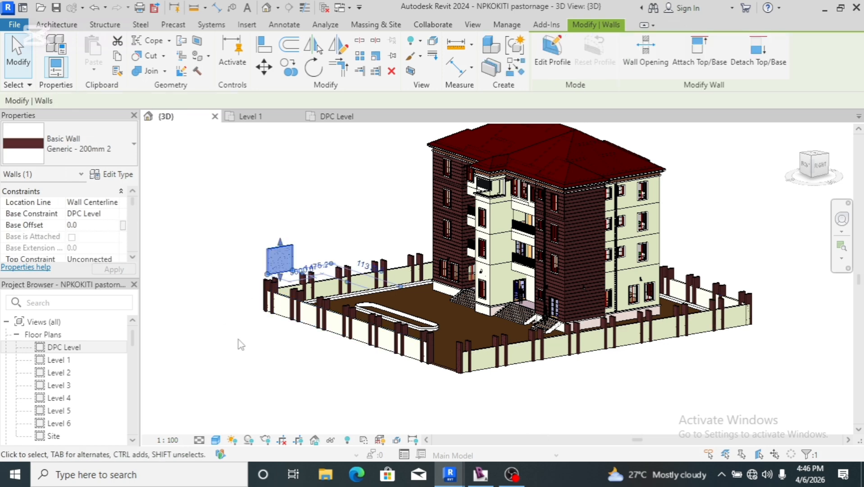
key(Escape)
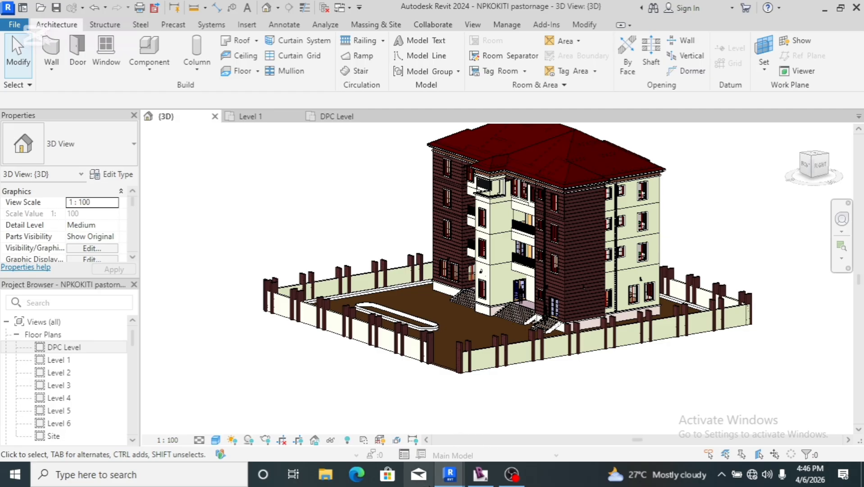
mouse_move(485, 481)
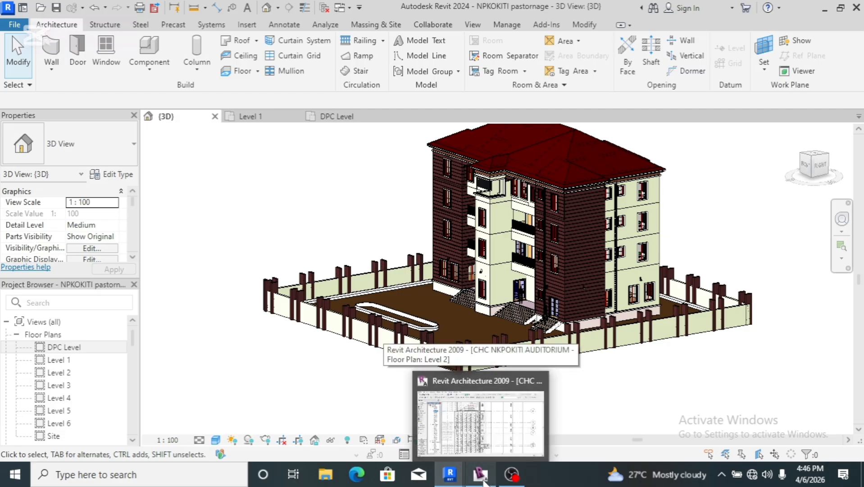
mouse_move(511, 477)
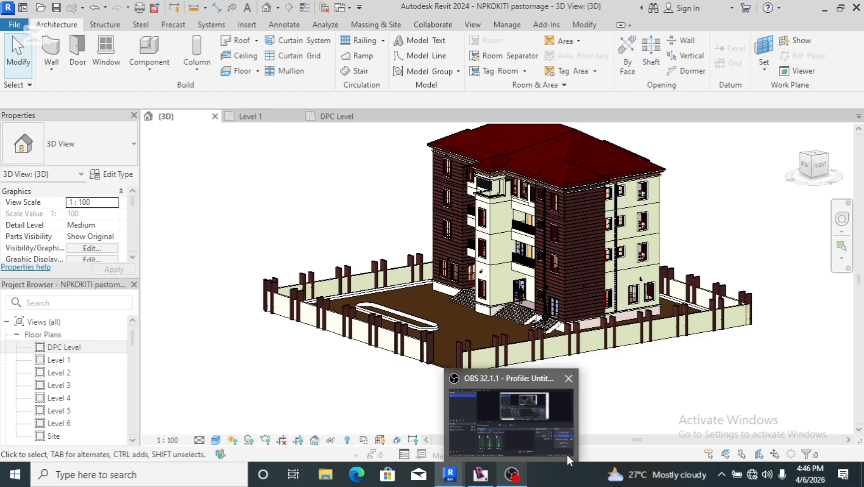